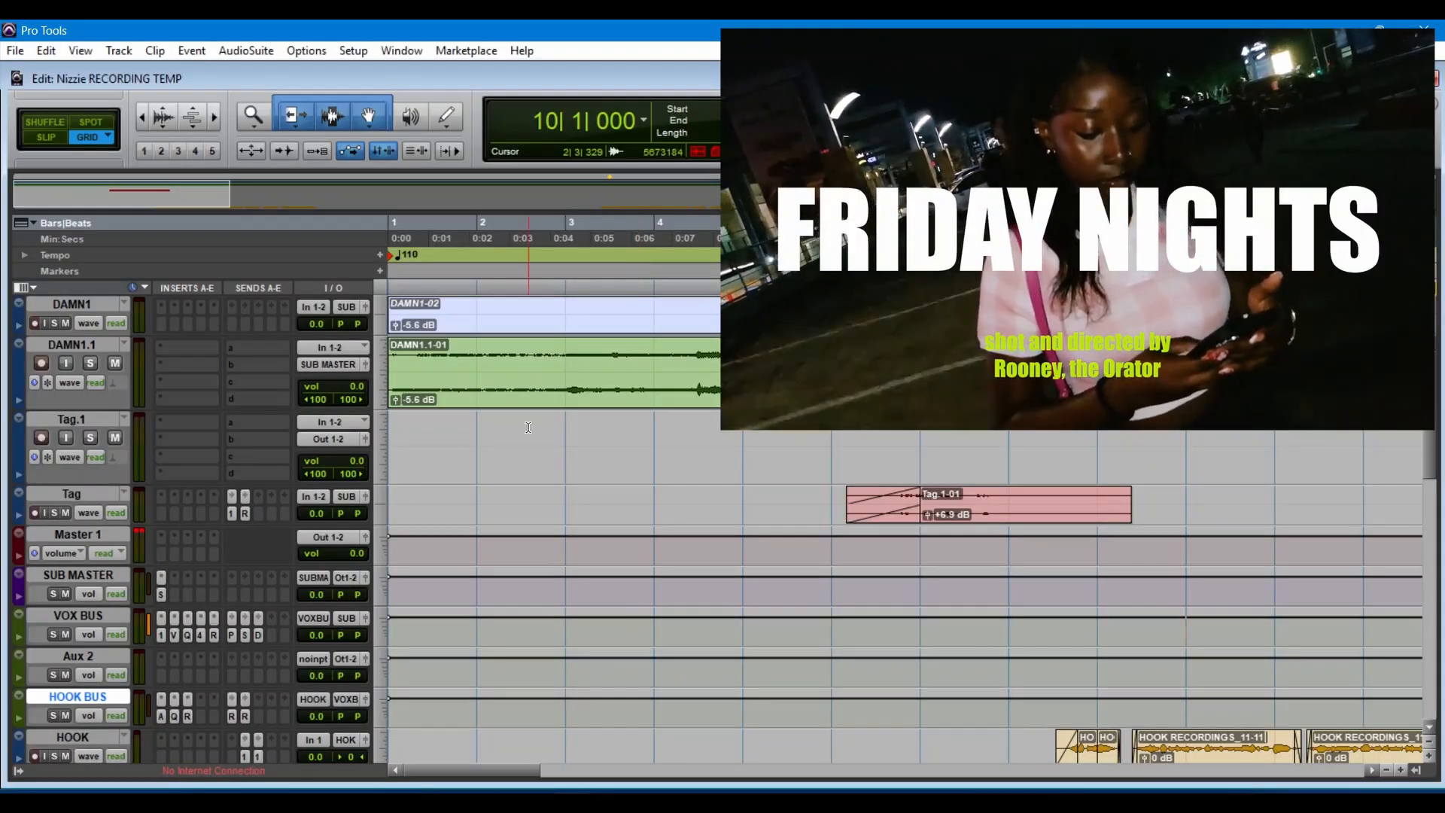
Step: Look through the session's tracks and clips along the timeline, from the DAMN1 beat to the ALL FX track
left_click(480, 500)
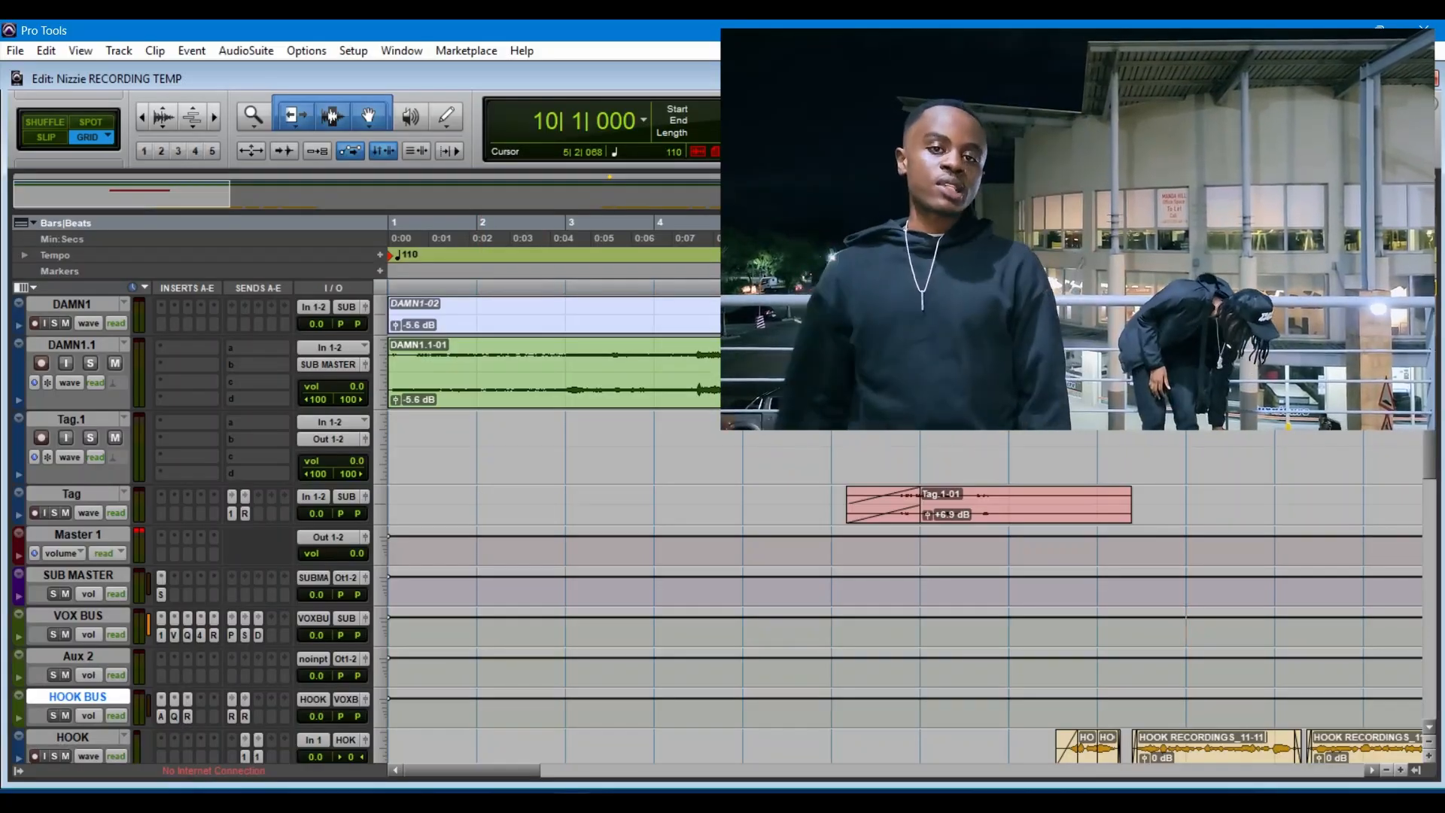
left_click(438, 468)
scroll(595, 471, "down", 10)
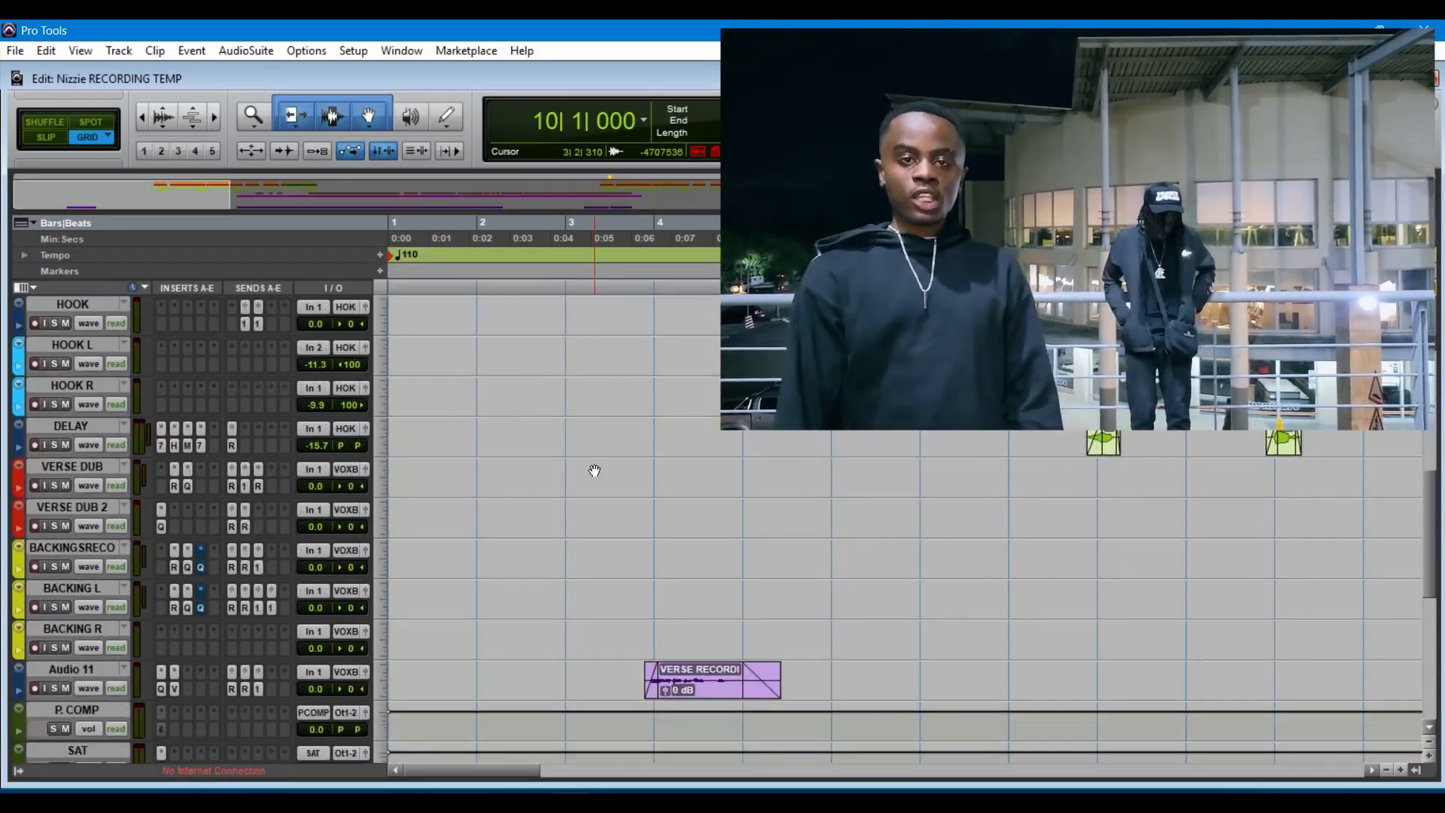
left_click(464, 733)
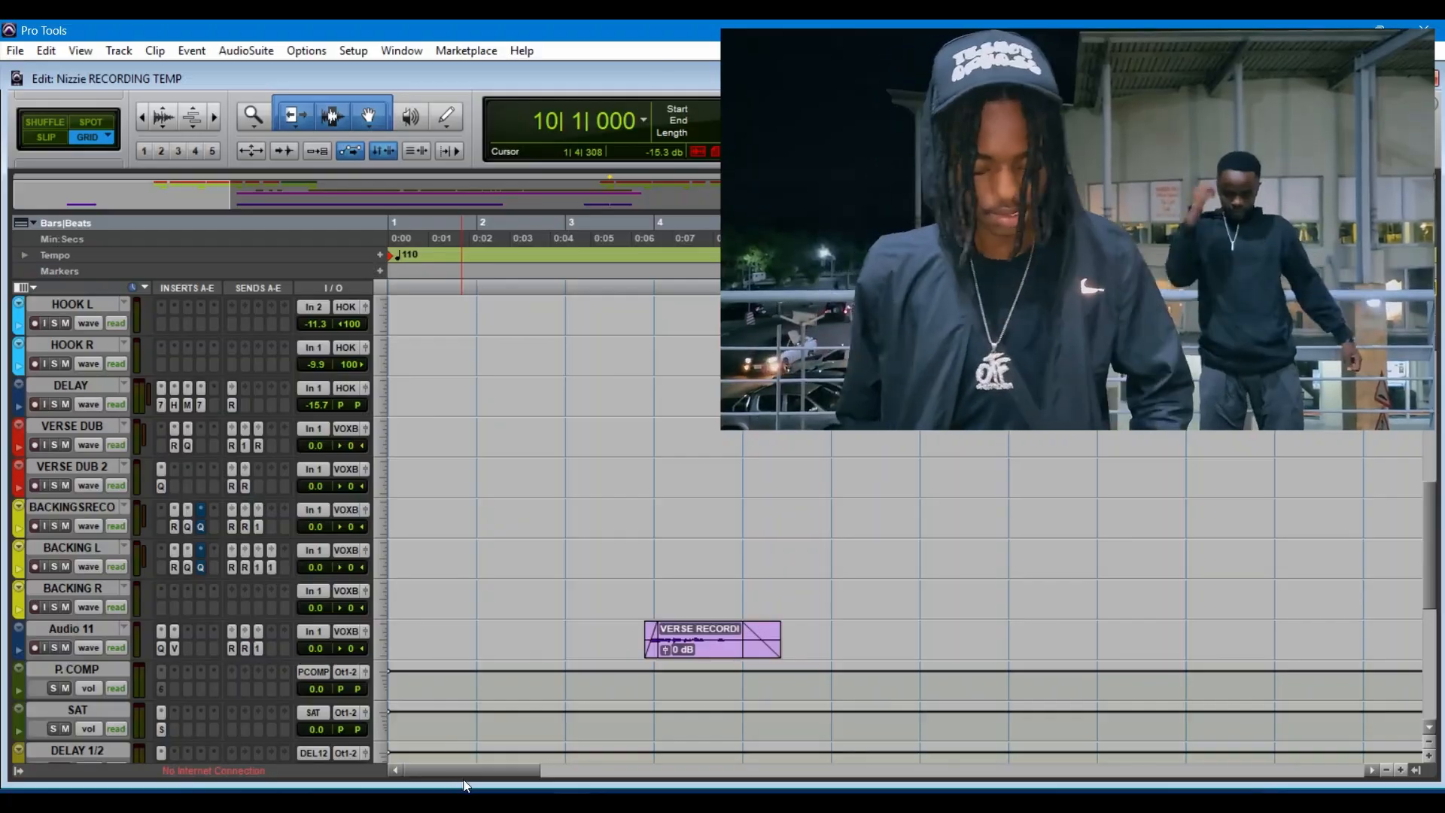
mouse_move(476, 780)
left_mouse_down()
mouse_move(455, 780)
mouse_move(484, 783)
left_mouse_up()
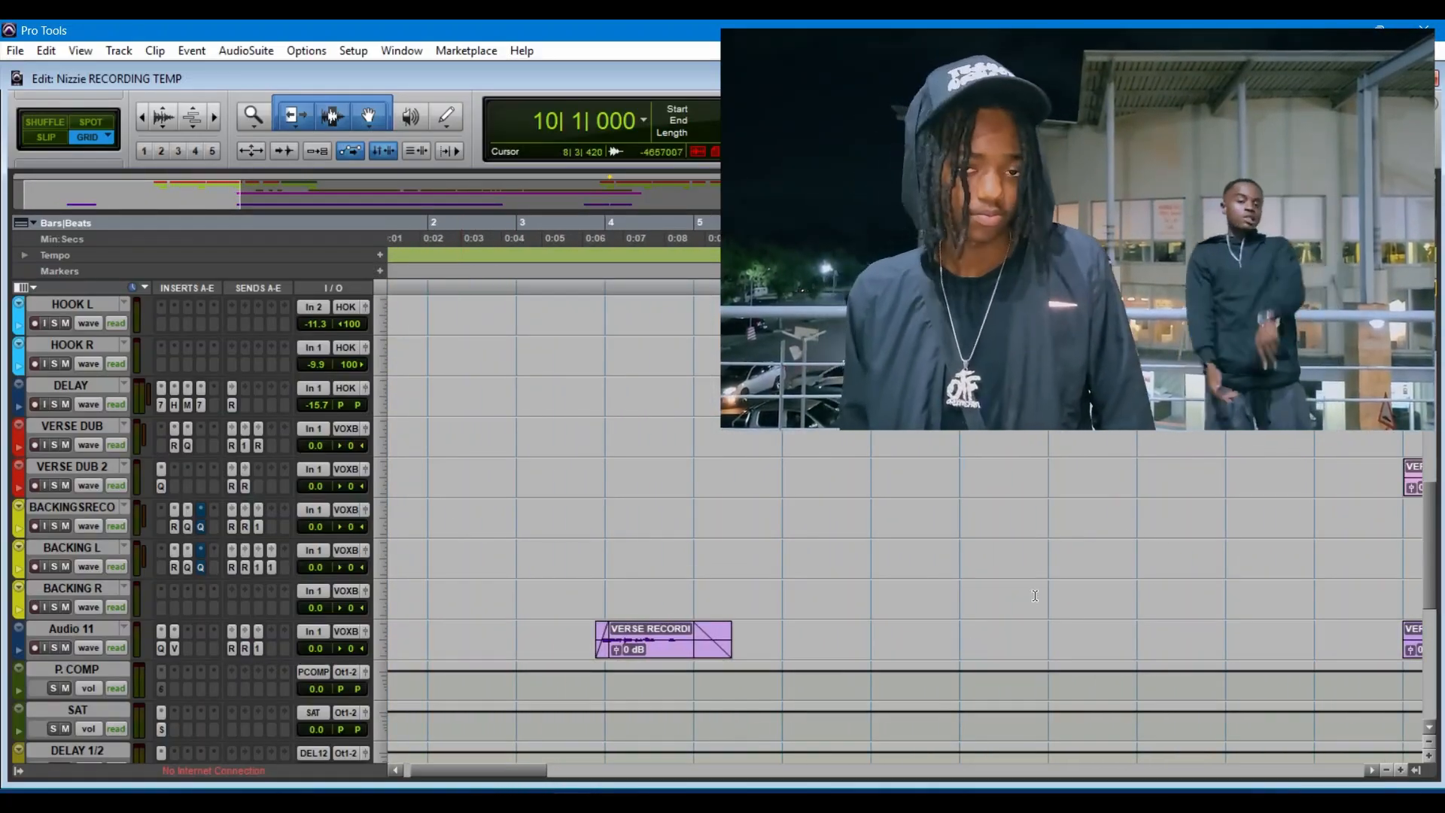
scroll(1035, 595, "up", 10)
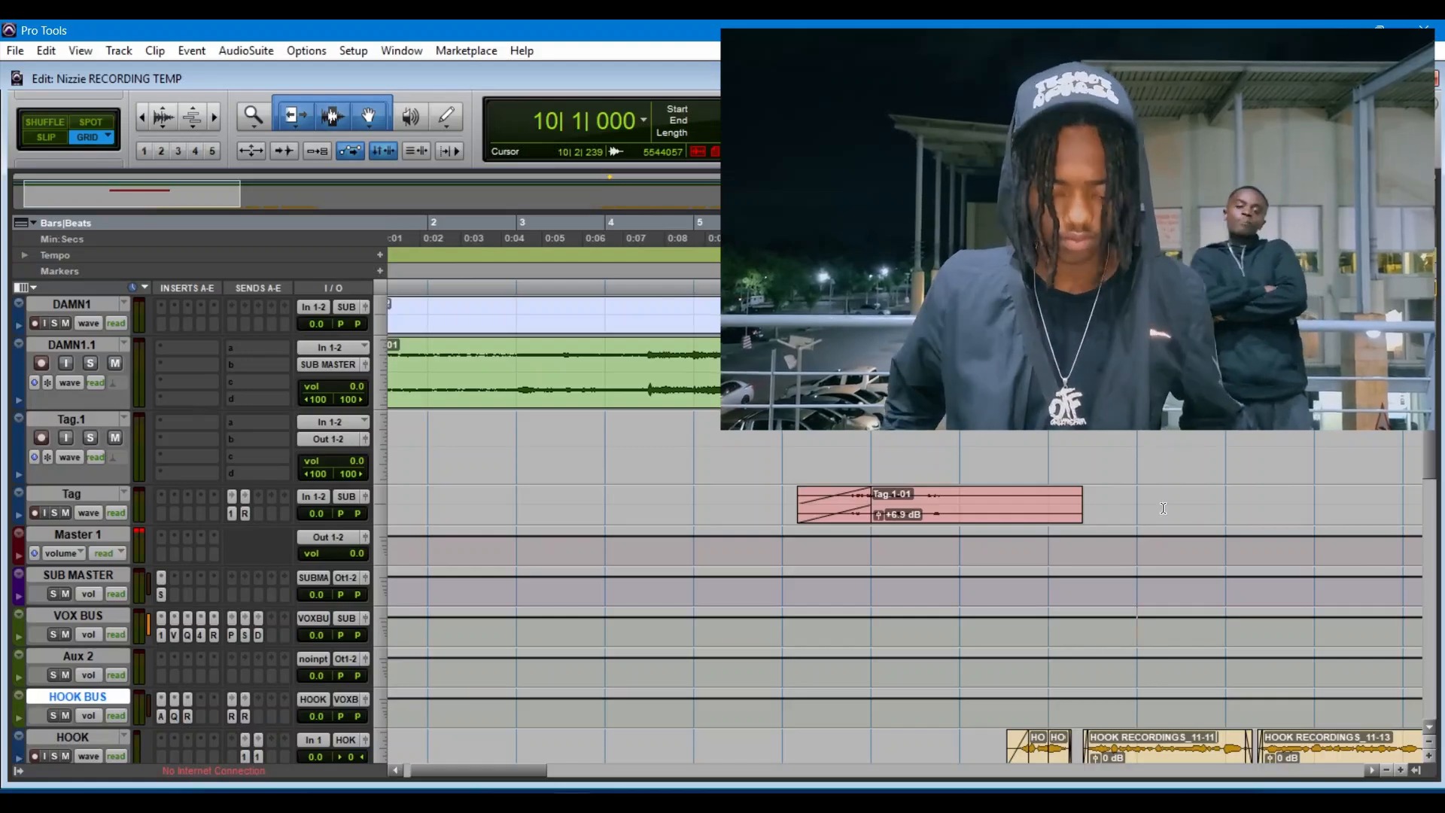
left_click_drag(444, 780, 628, 783)
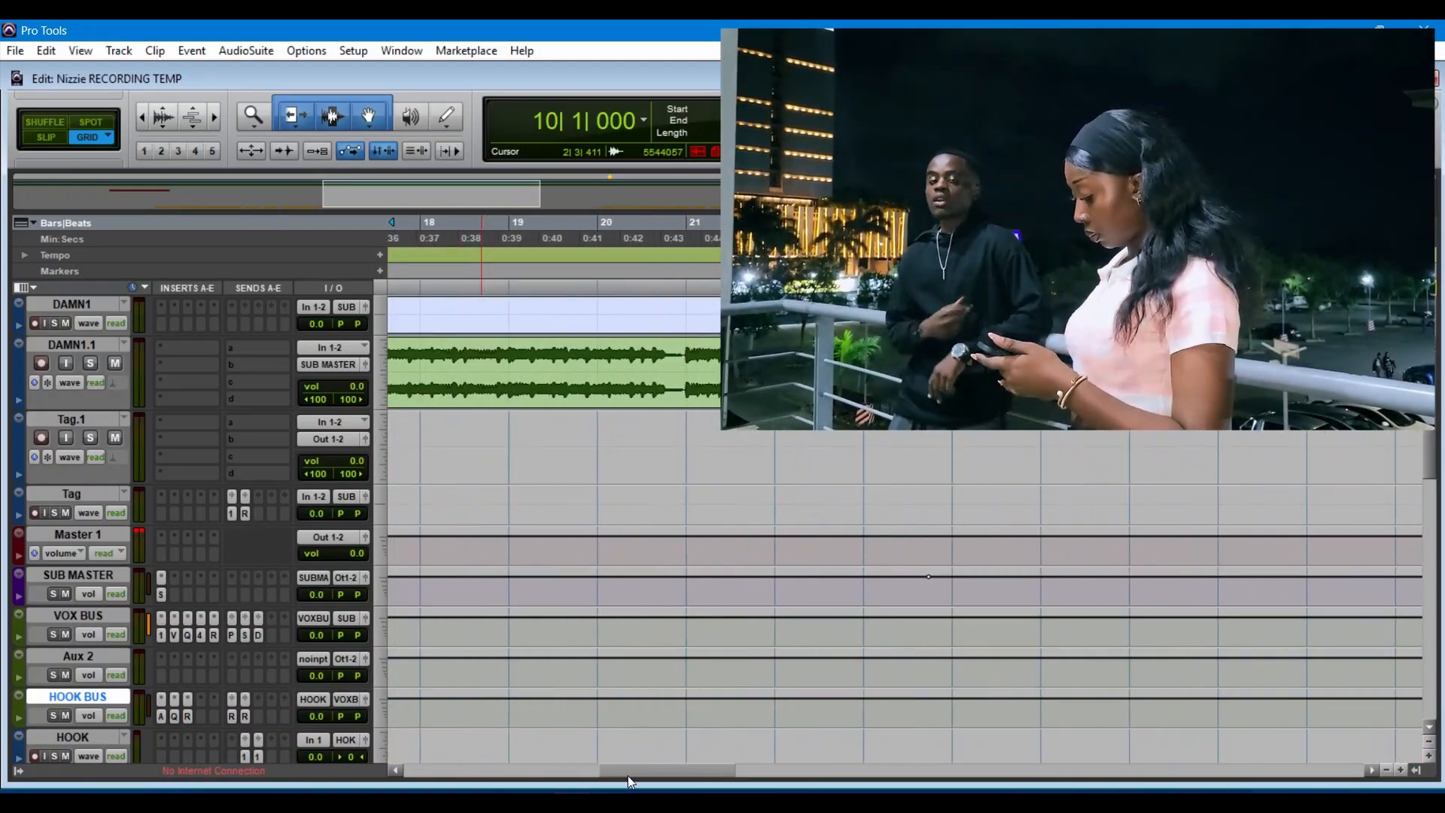
scroll(833, 539, "down", 15)
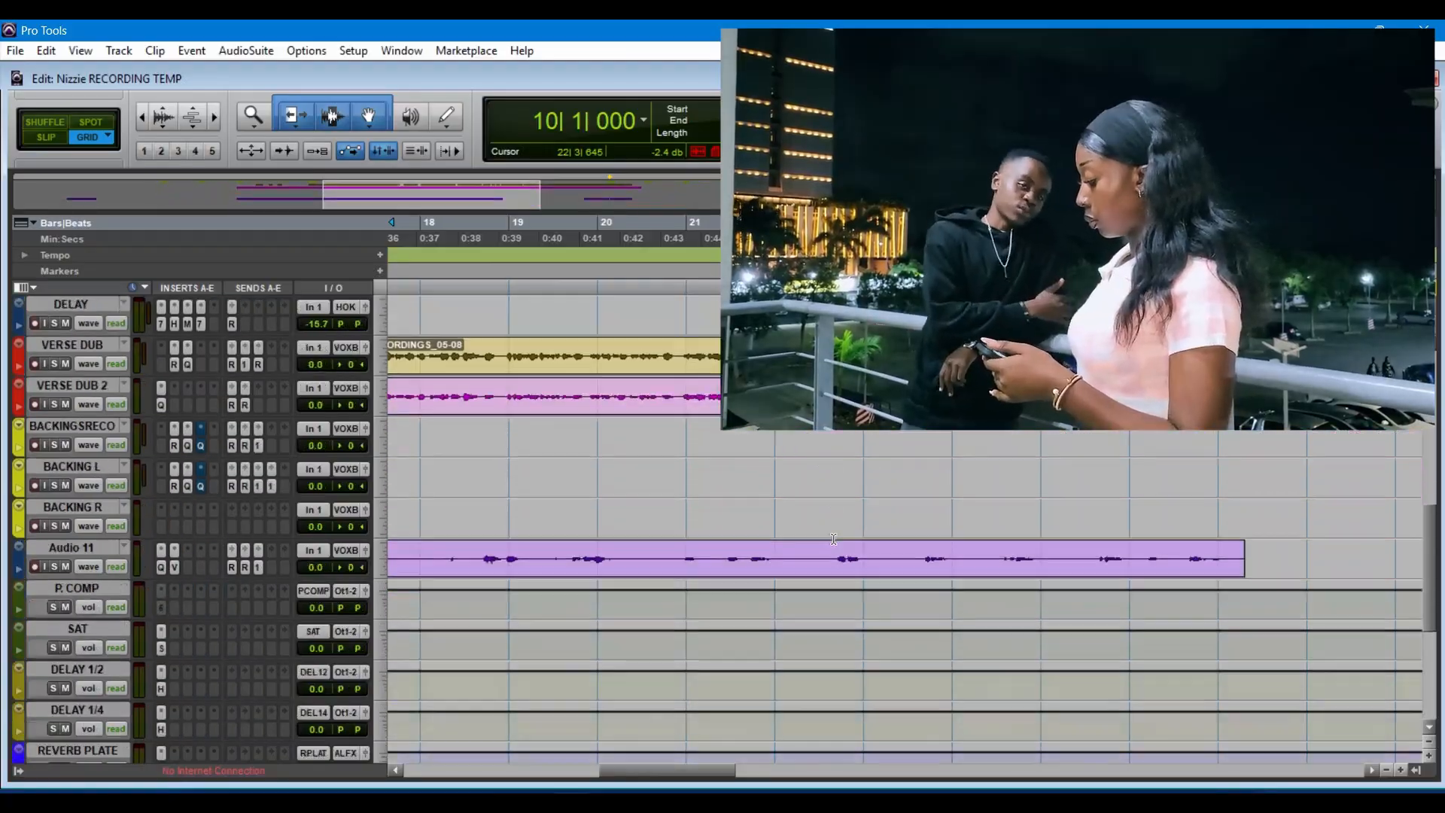
scroll(828, 572, "down", 8)
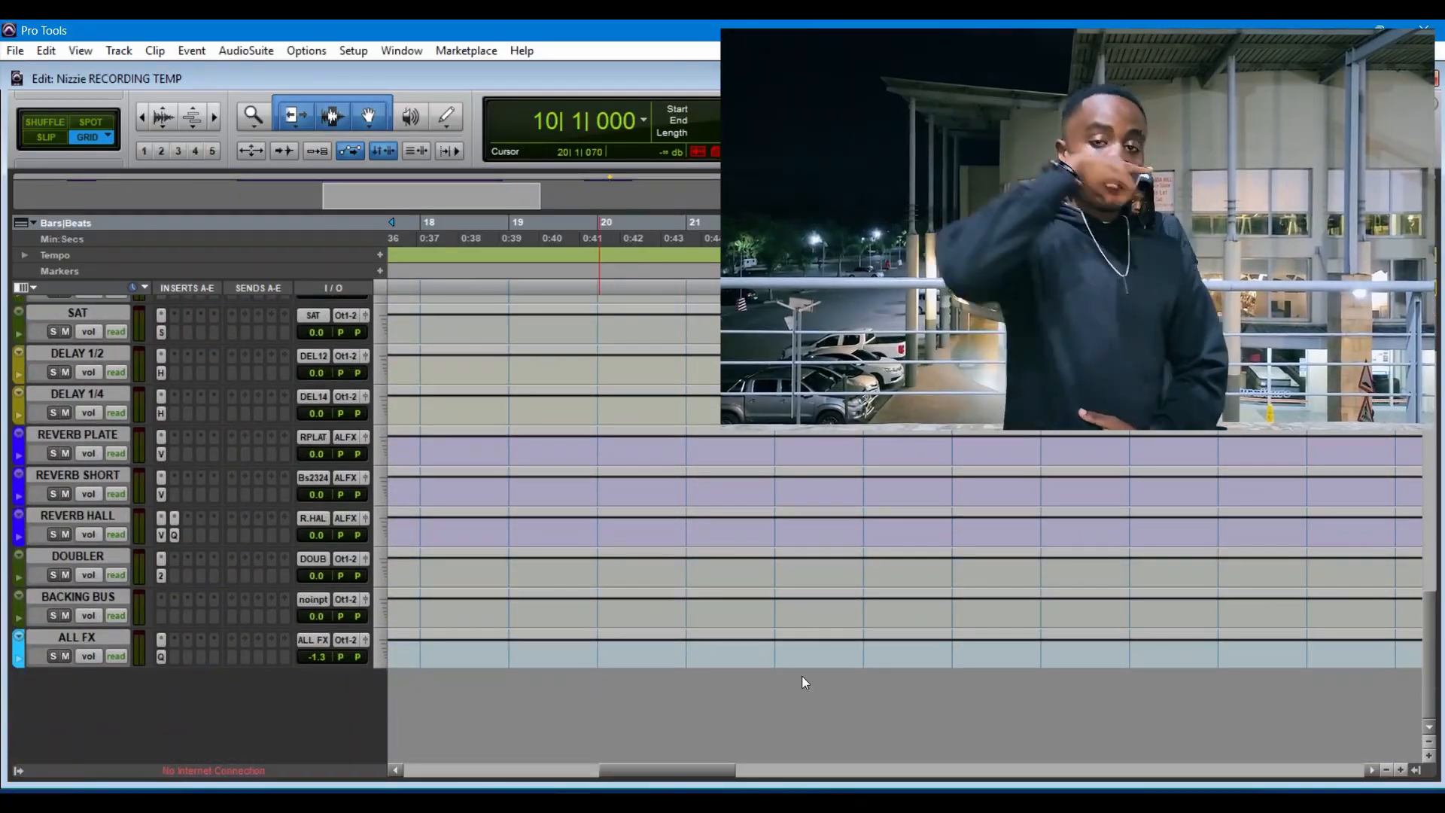
left_click(589, 751)
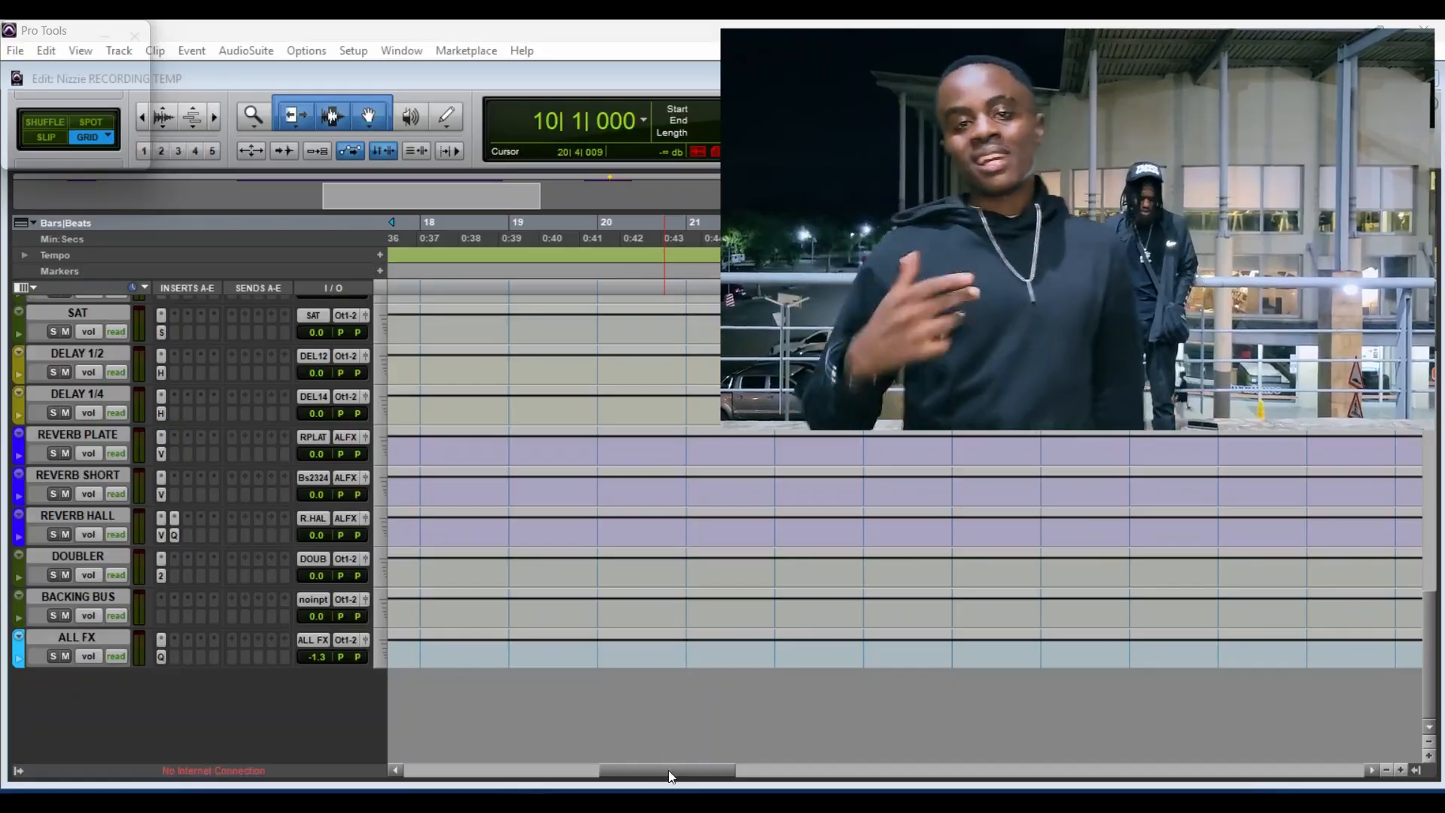
left_click_drag(669, 770, 463, 770)
scroll(627, 739, "up", 3)
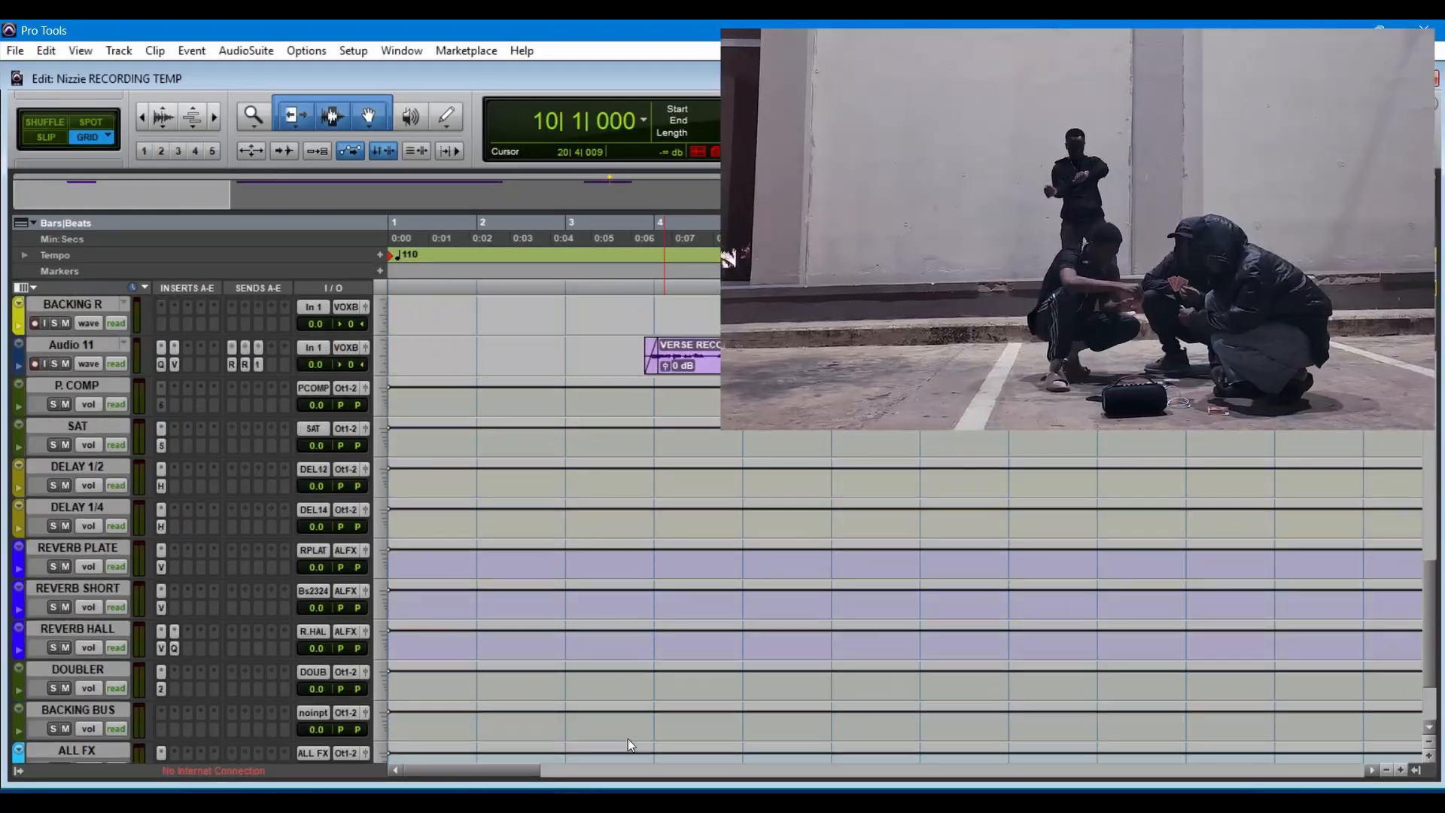
scroll(627, 738, "up", 10)
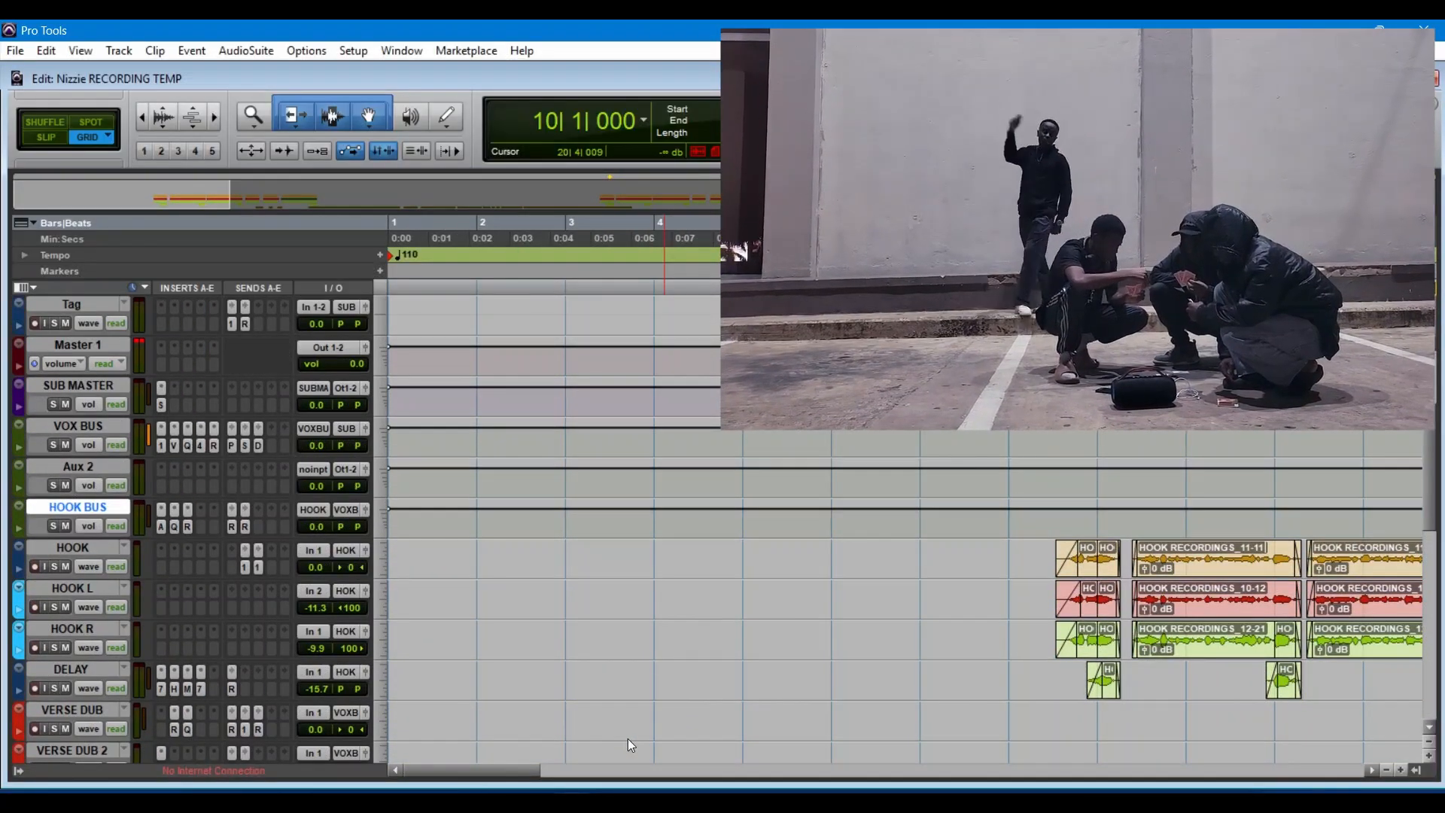
scroll(627, 738, "up", 5)
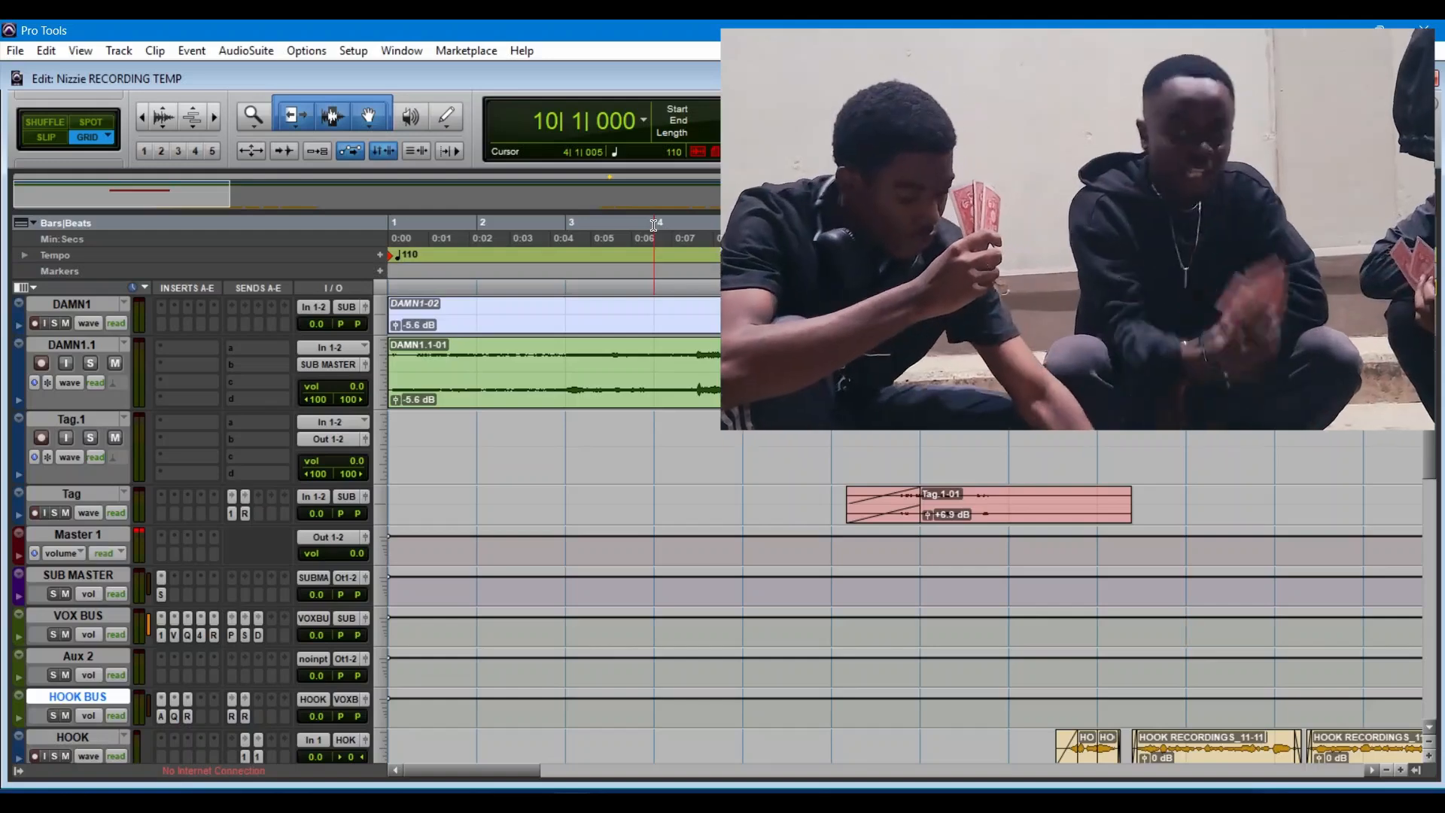
Step: Set the playback start to bar 4 and play the session
left_click(654, 224)
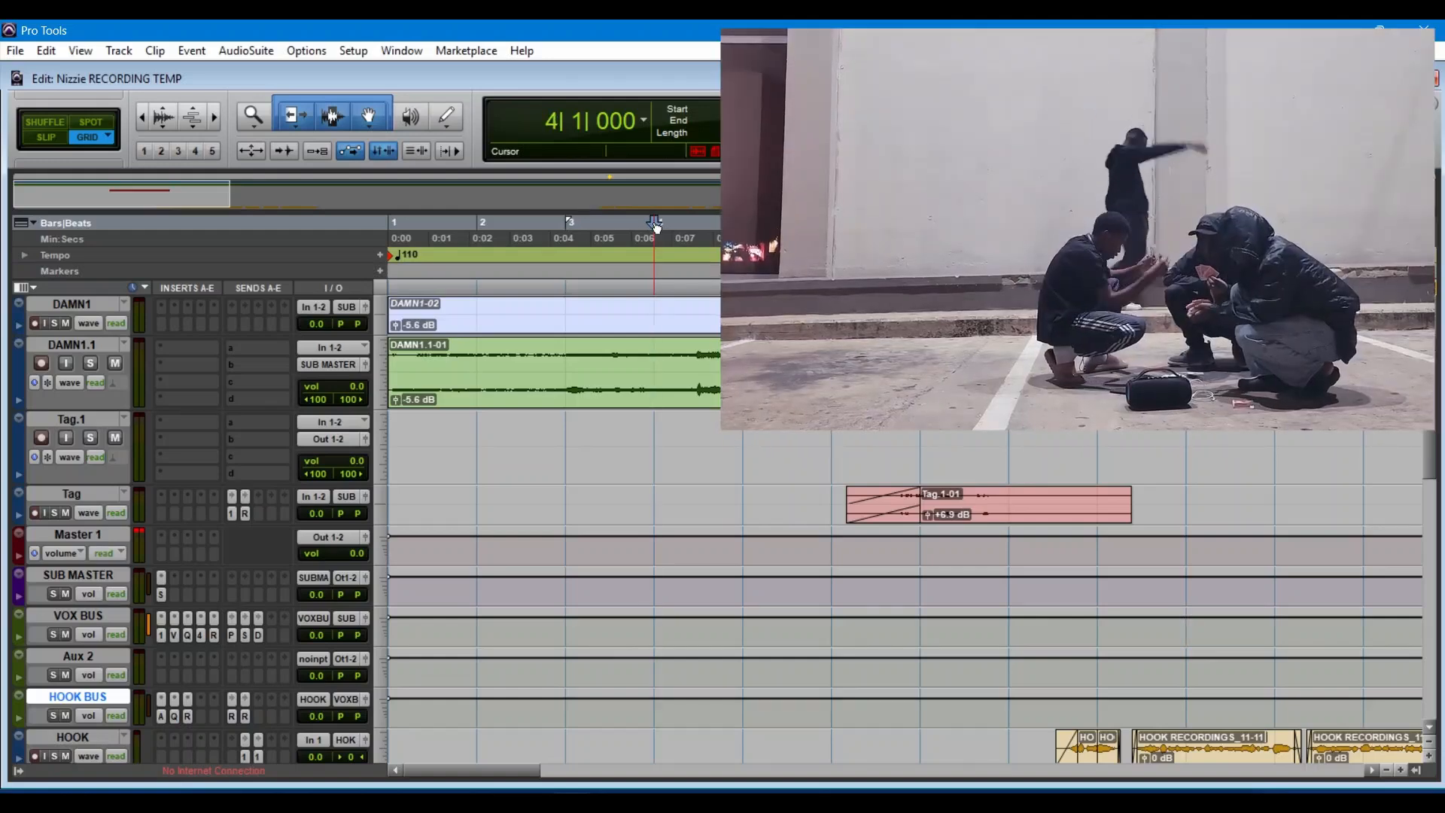
key("space")
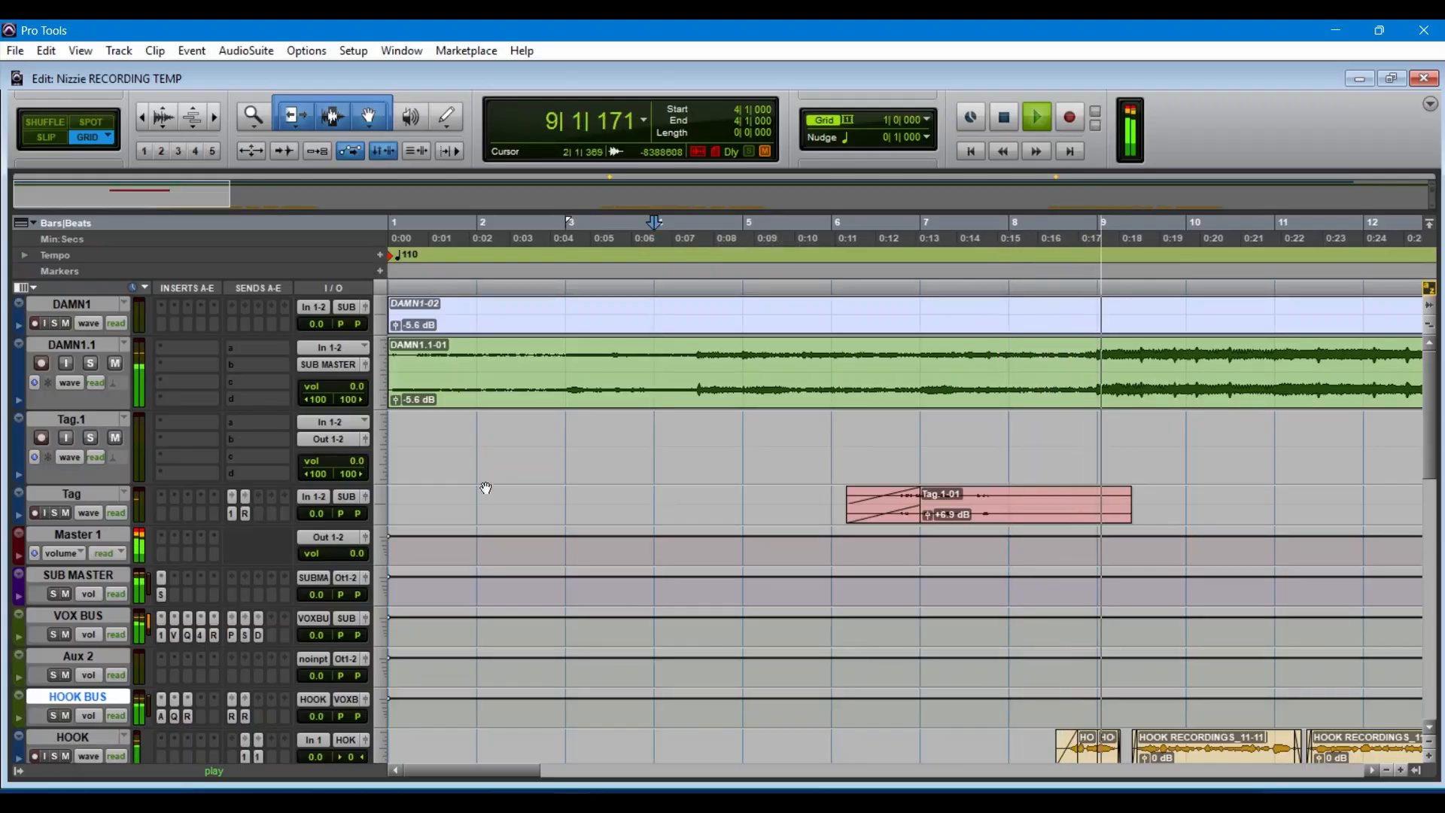
Step: Try routing the output of the BACKING BUS track to the ALL FX stereo bus
scroll(487, 488, "down", 12)
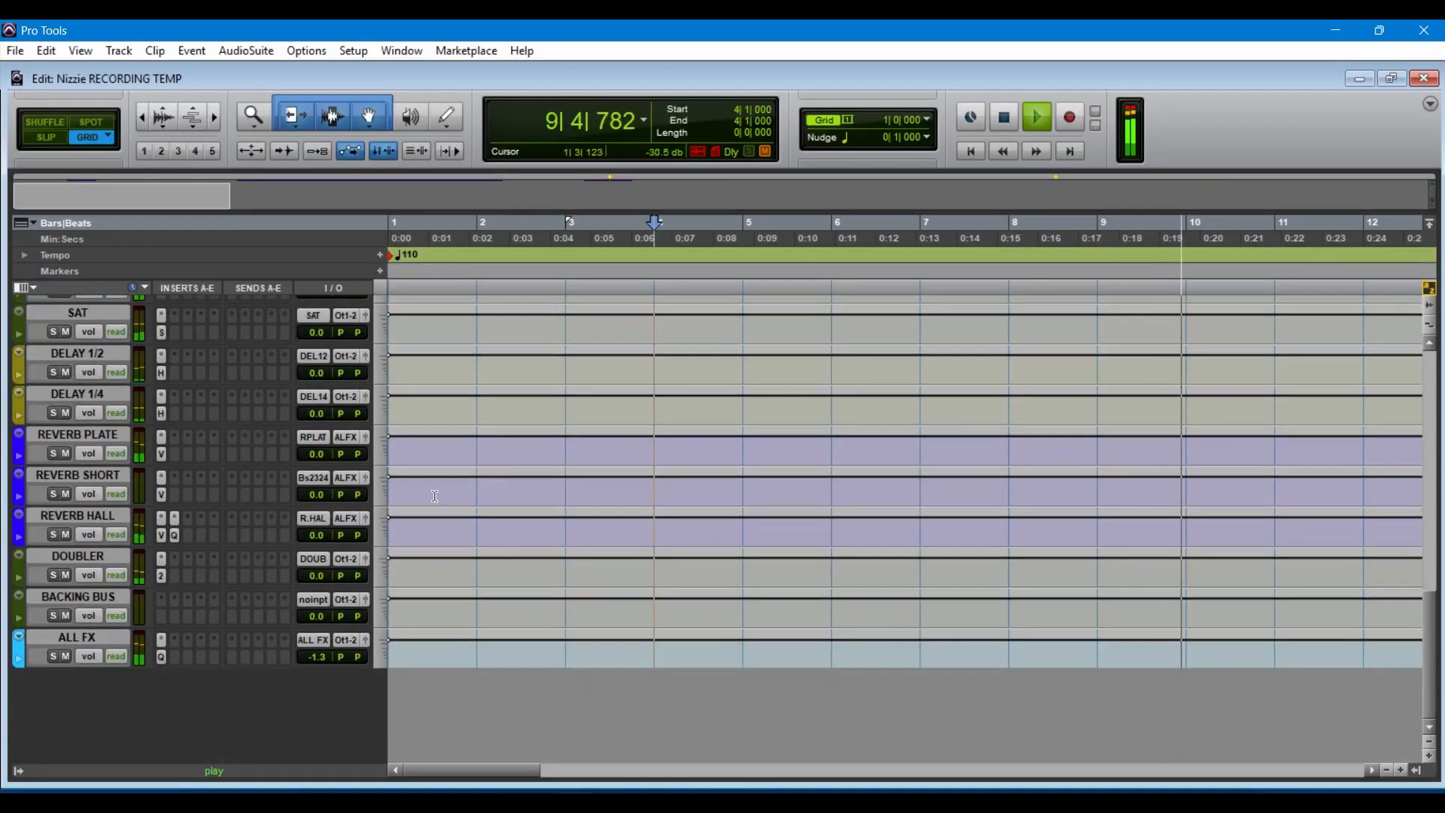
left_click(345, 640)
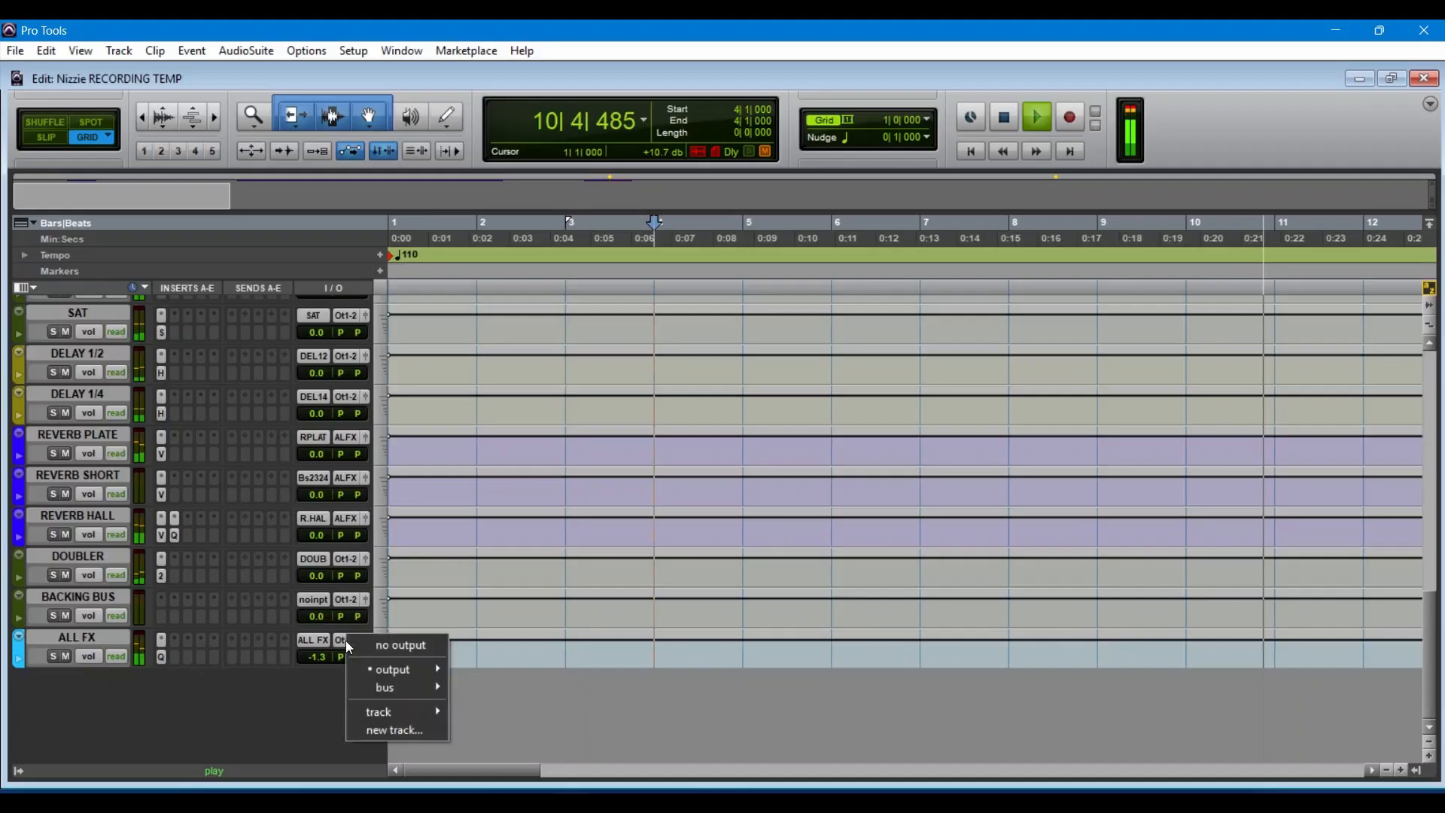
left_click(281, 703)
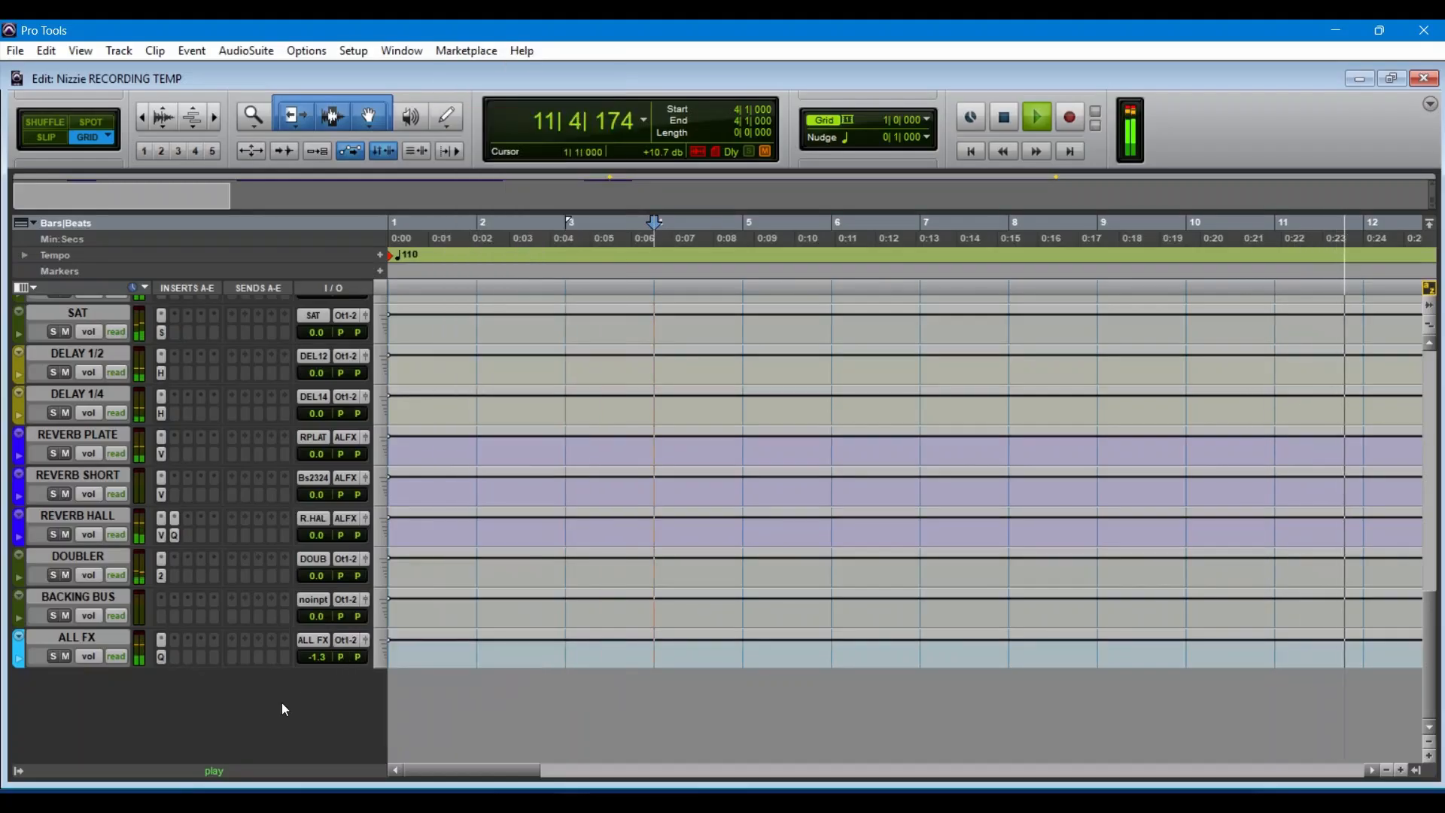
left_click(346, 599)
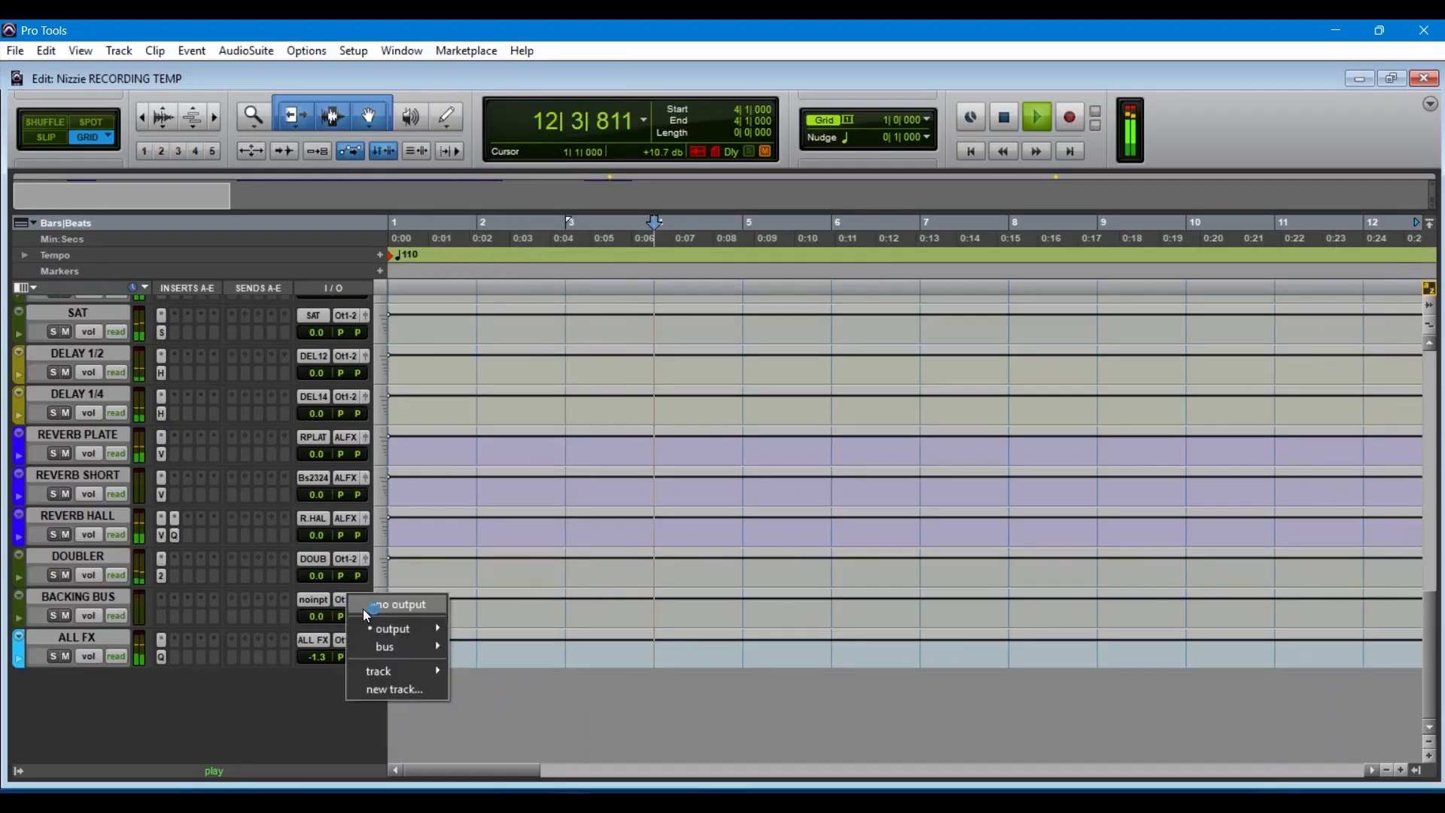
mouse_move(399, 646)
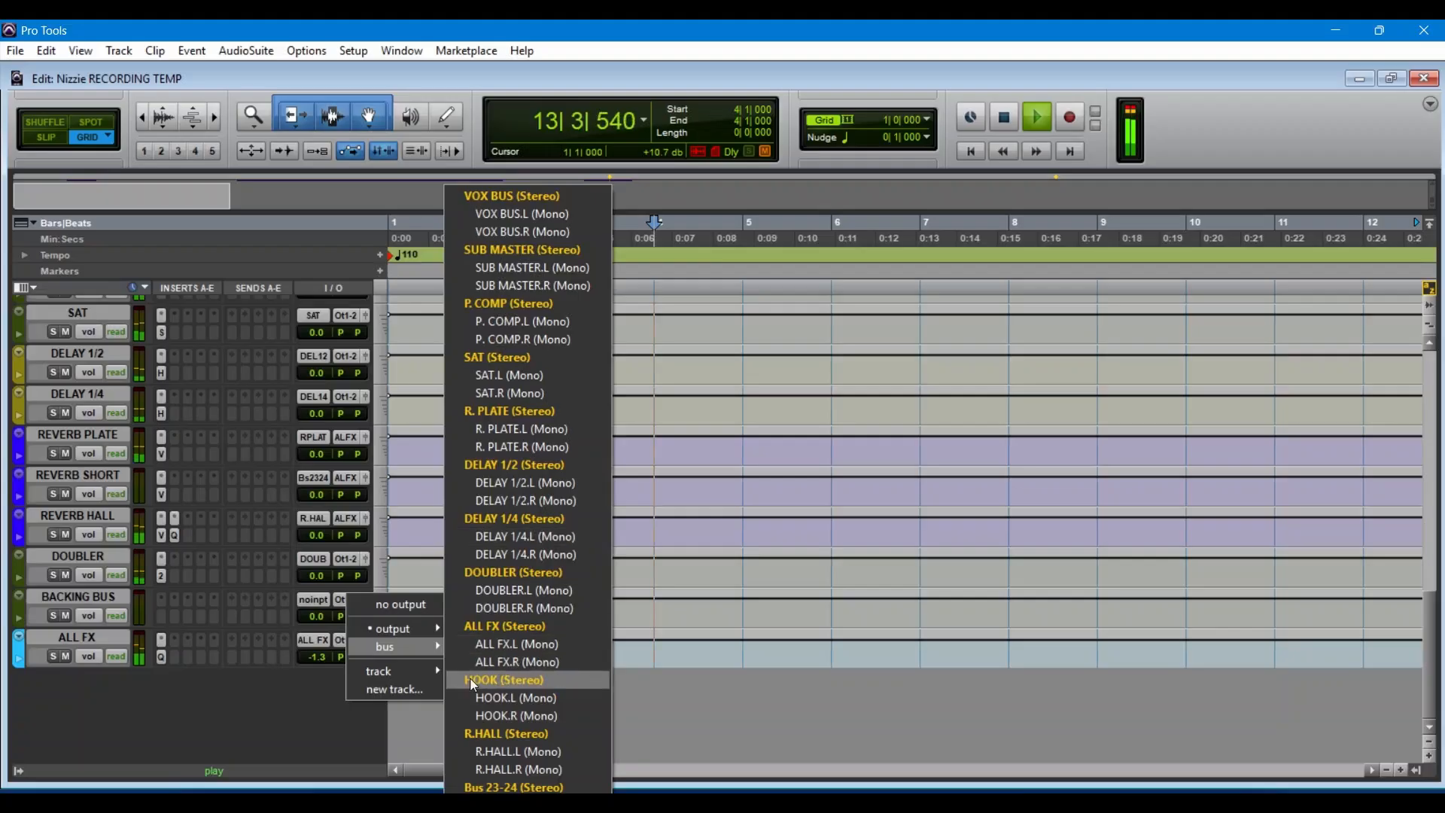
left_click(499, 627)
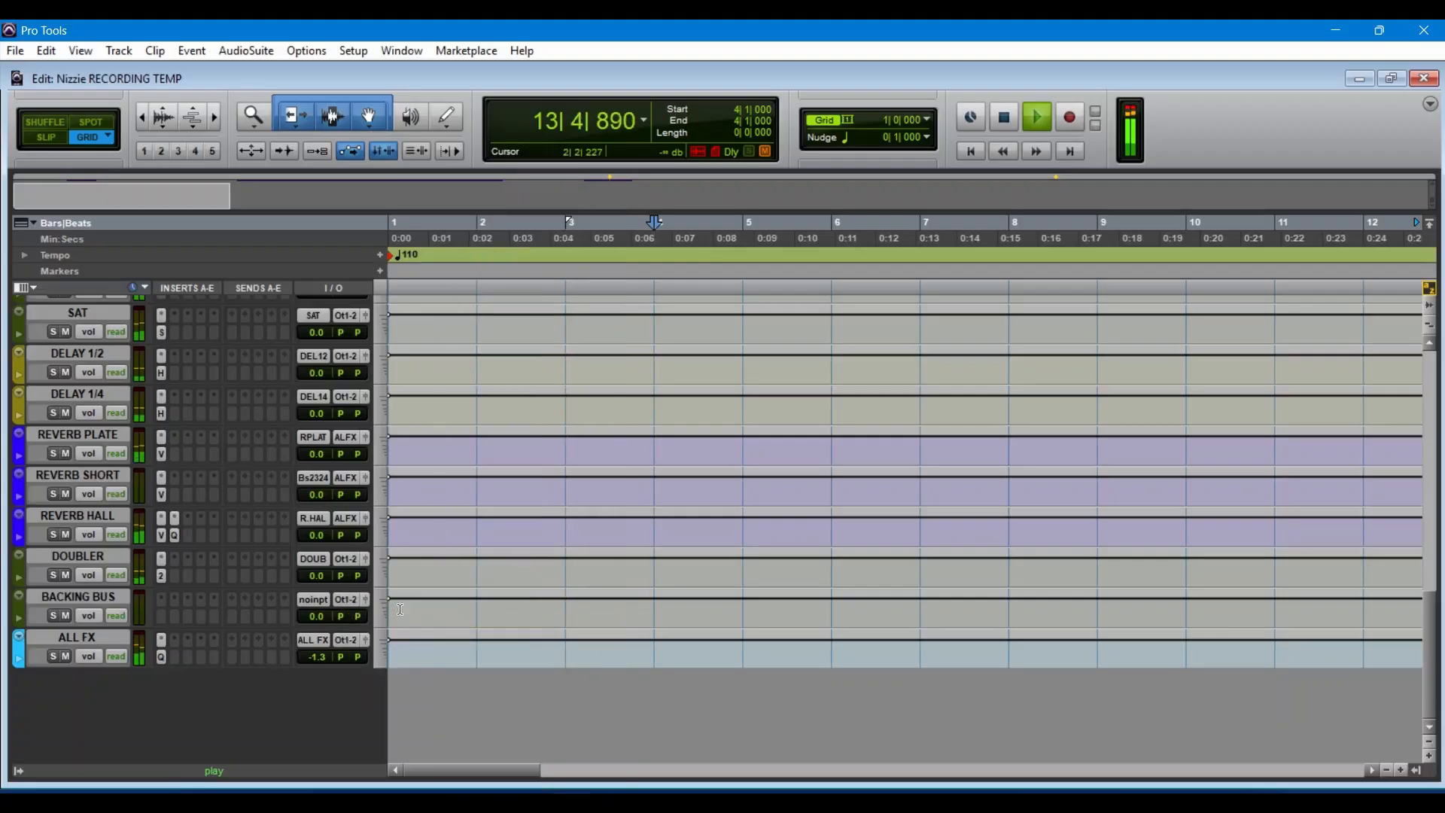
left_click(343, 559)
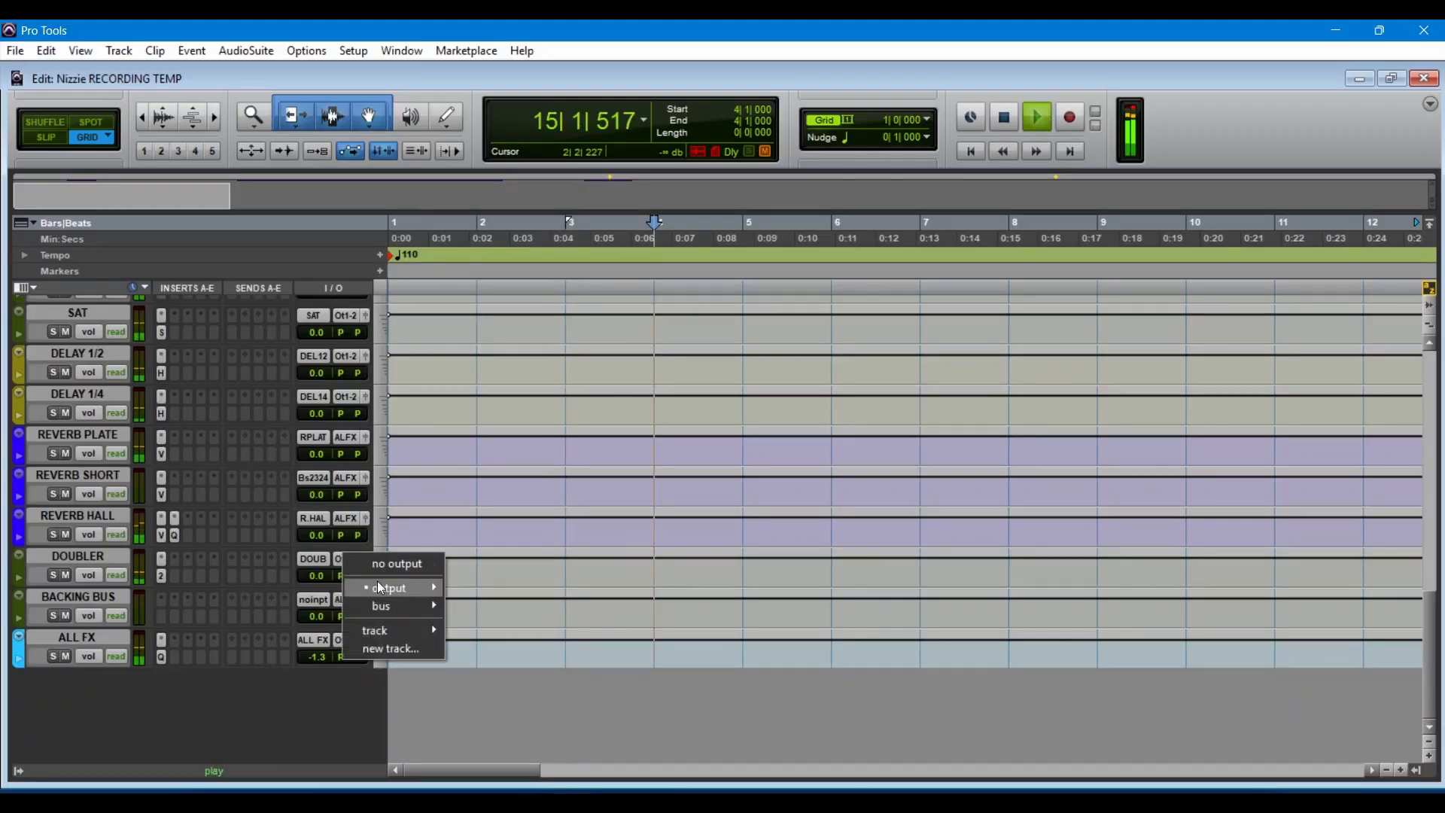
mouse_move(411, 607)
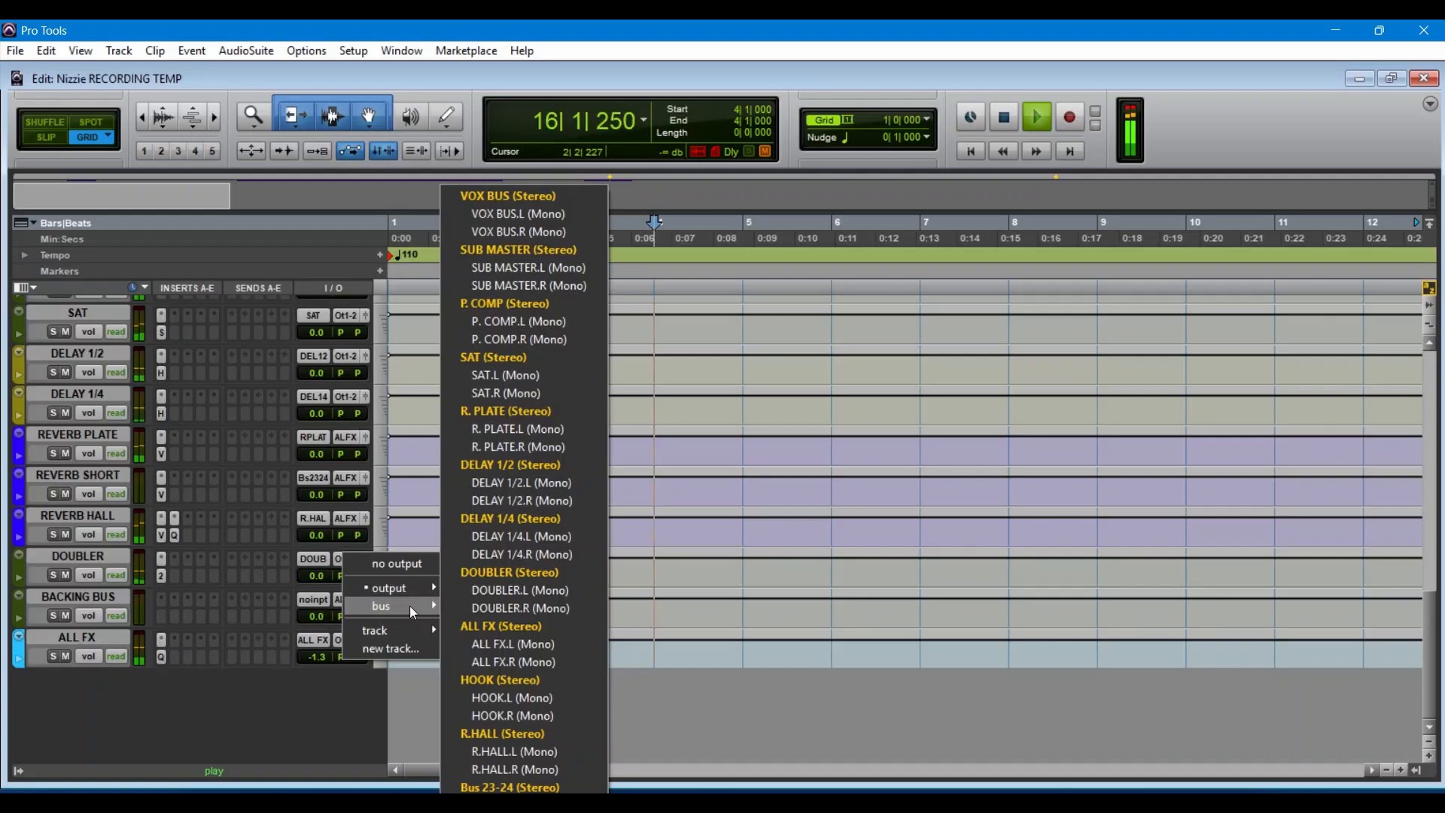
left_click(280, 730)
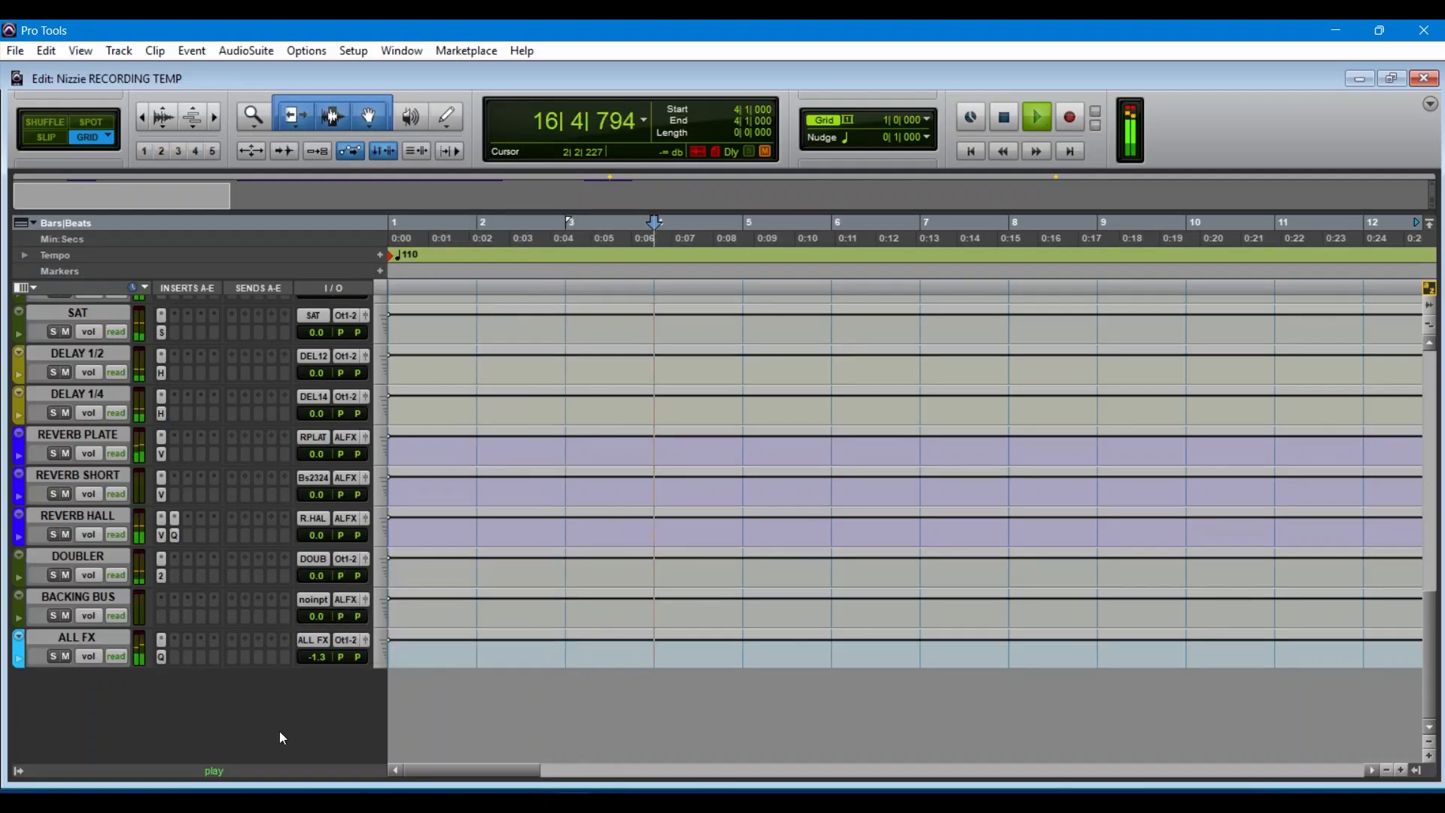
Step: Stop playback and examine the hook, delay, verse and backing tracks with their recorded clips
scroll(347, 587, "up", 10)
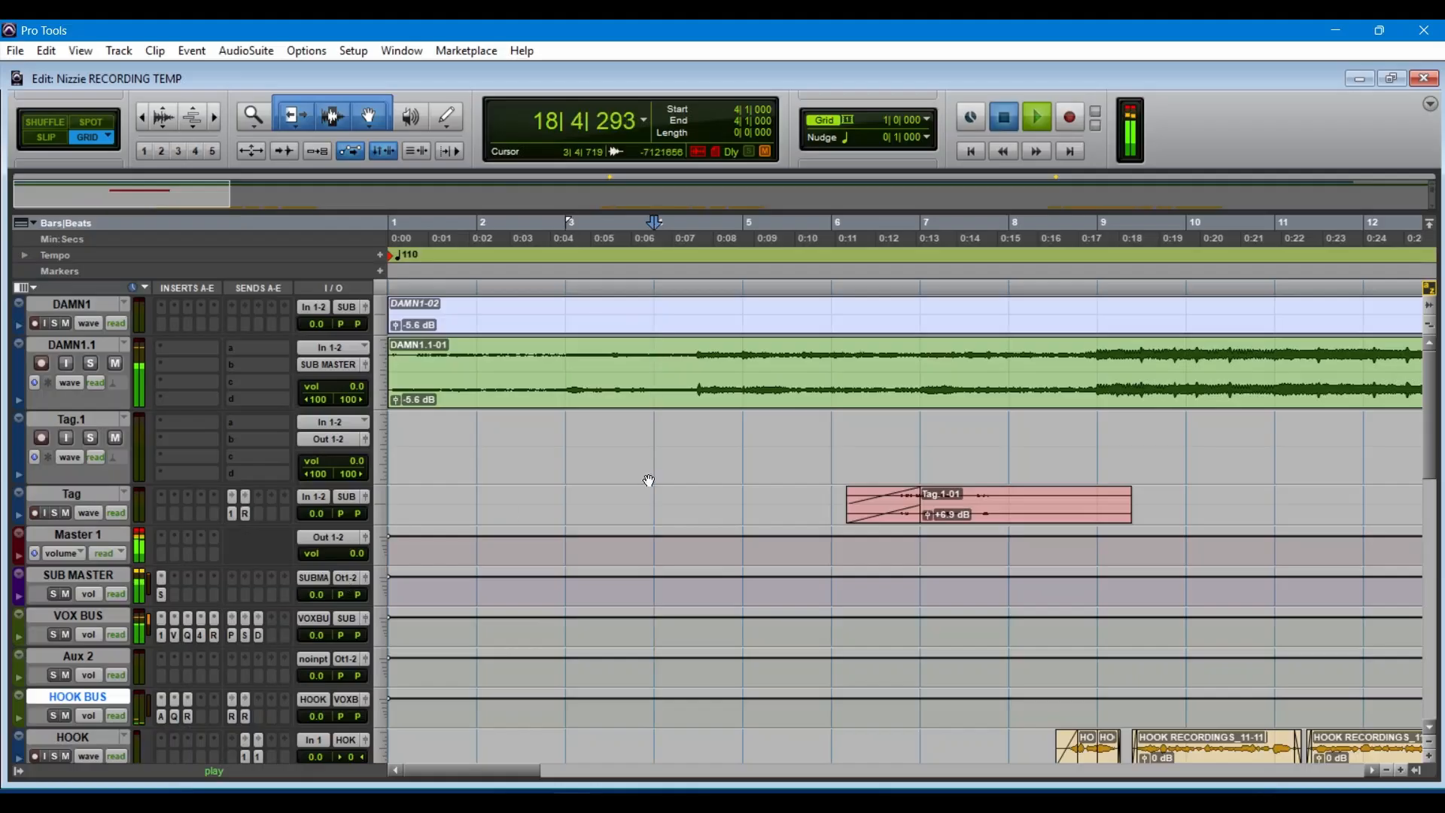
key("space")
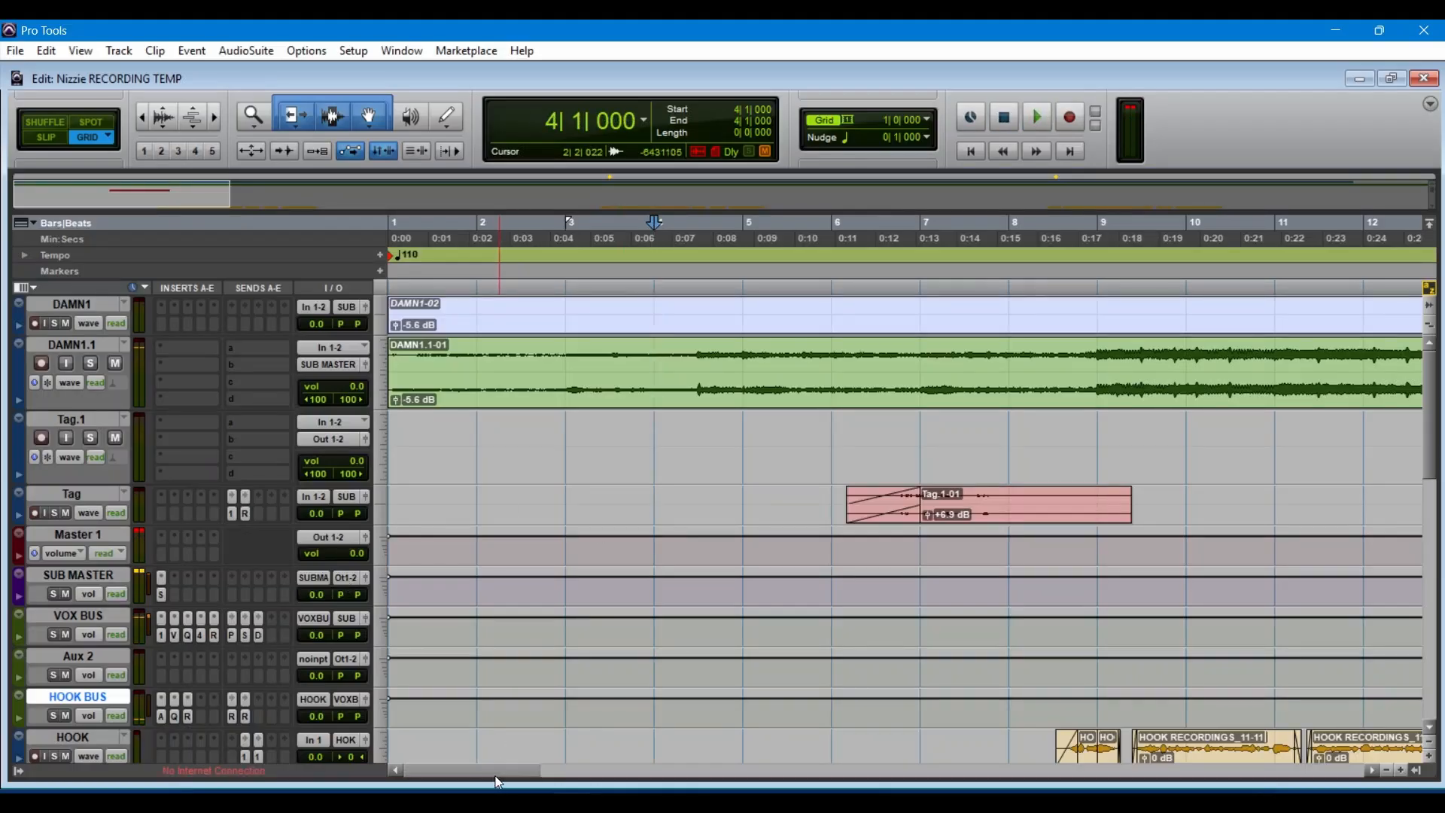
left_click_drag(499, 766, 586, 766)
scroll(631, 562, "down", 1)
scroll(631, 562, "down", 4)
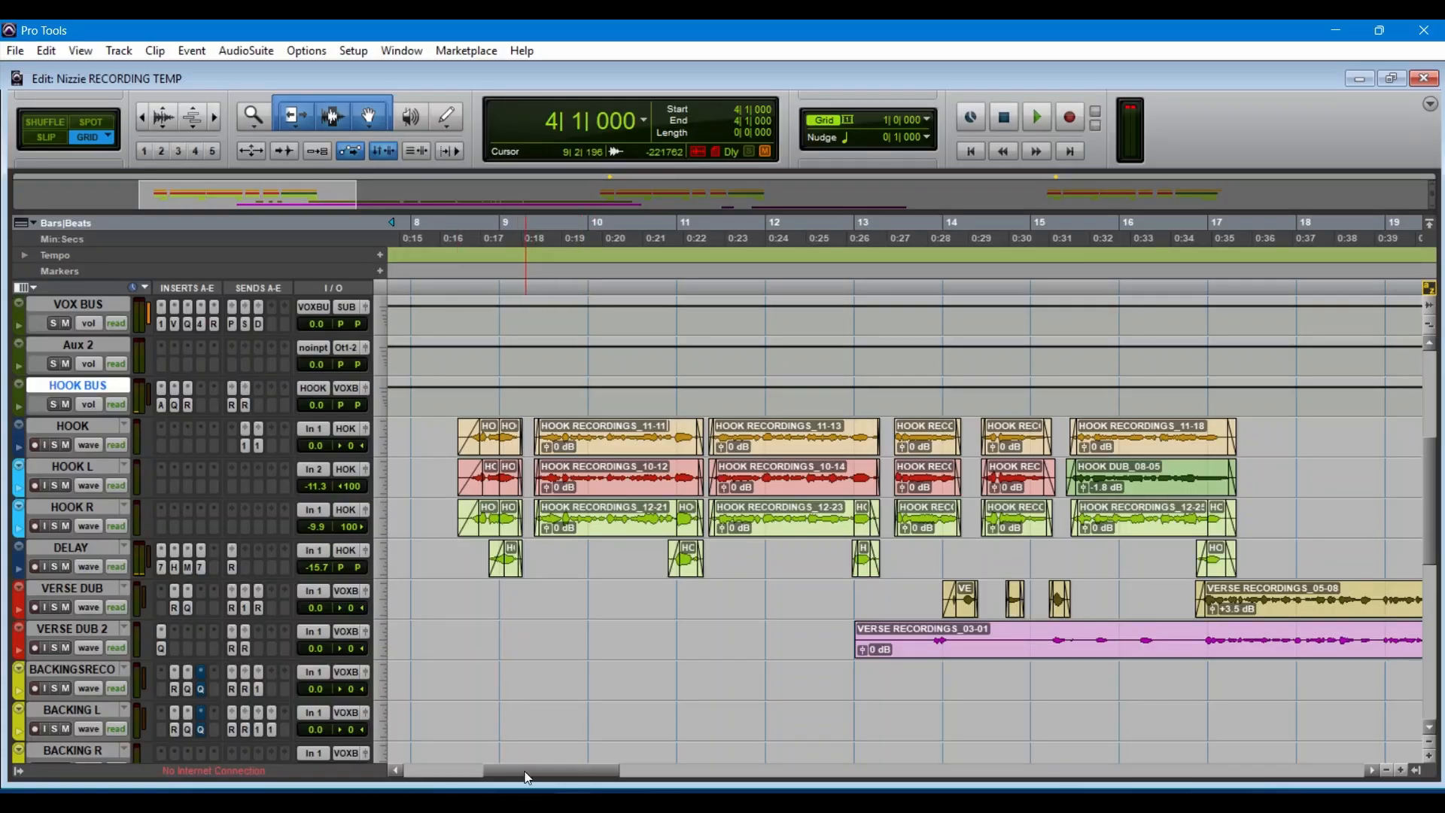
left_click_drag(525, 780, 435, 783)
scroll(546, 624, "up", 5)
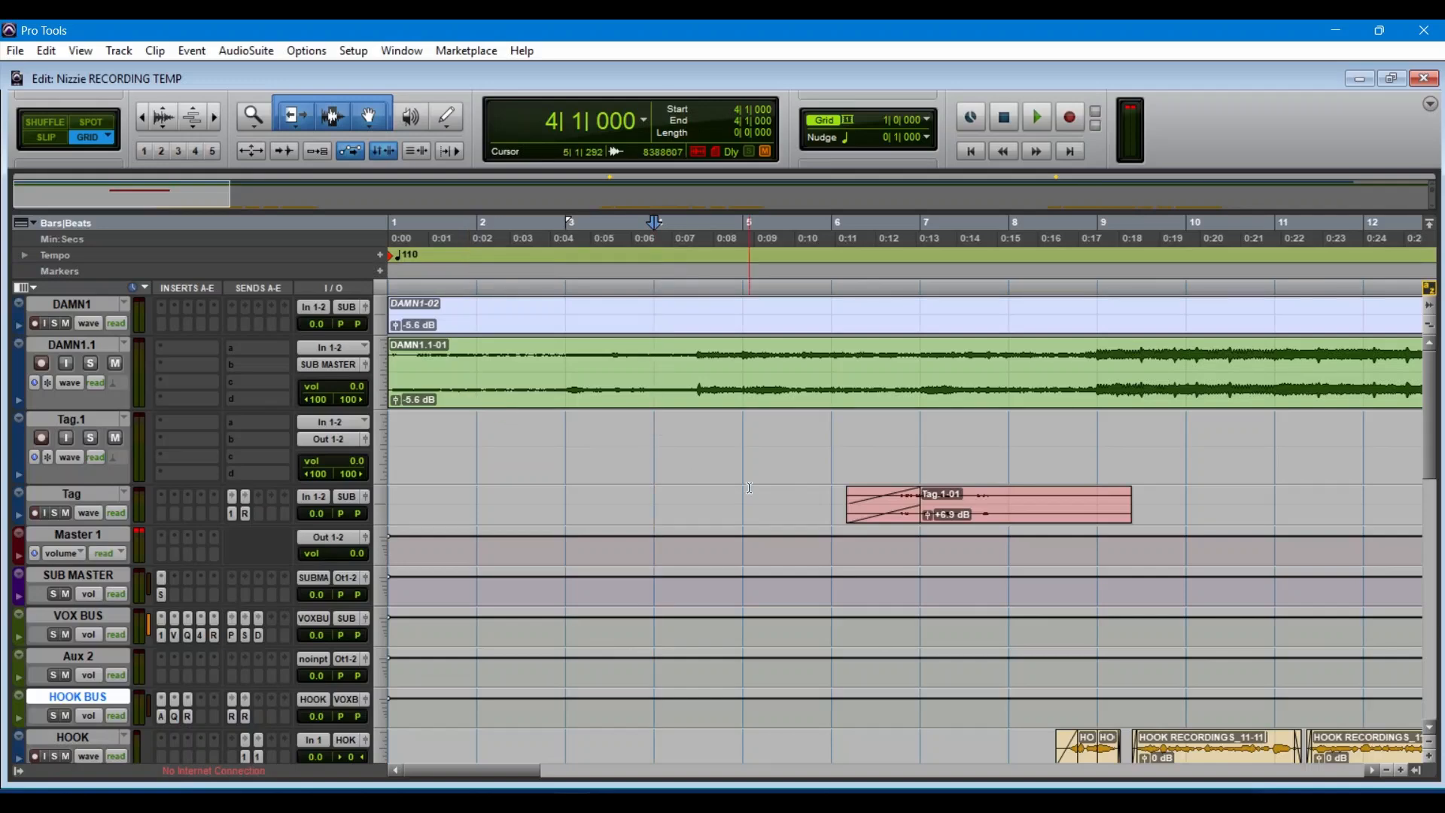
scroll(750, 488, "down", 5)
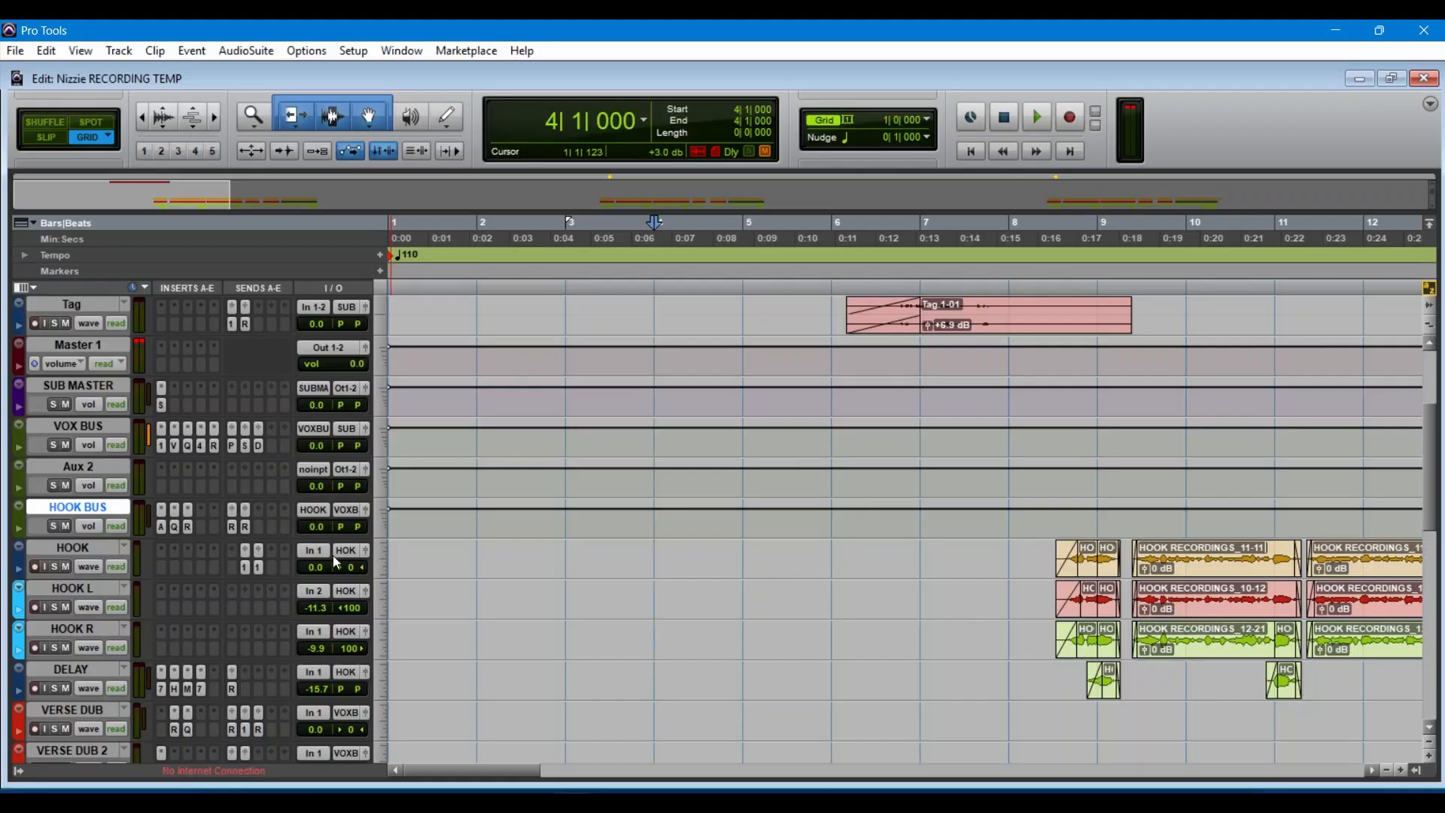
scroll(831, 582, "down", 15)
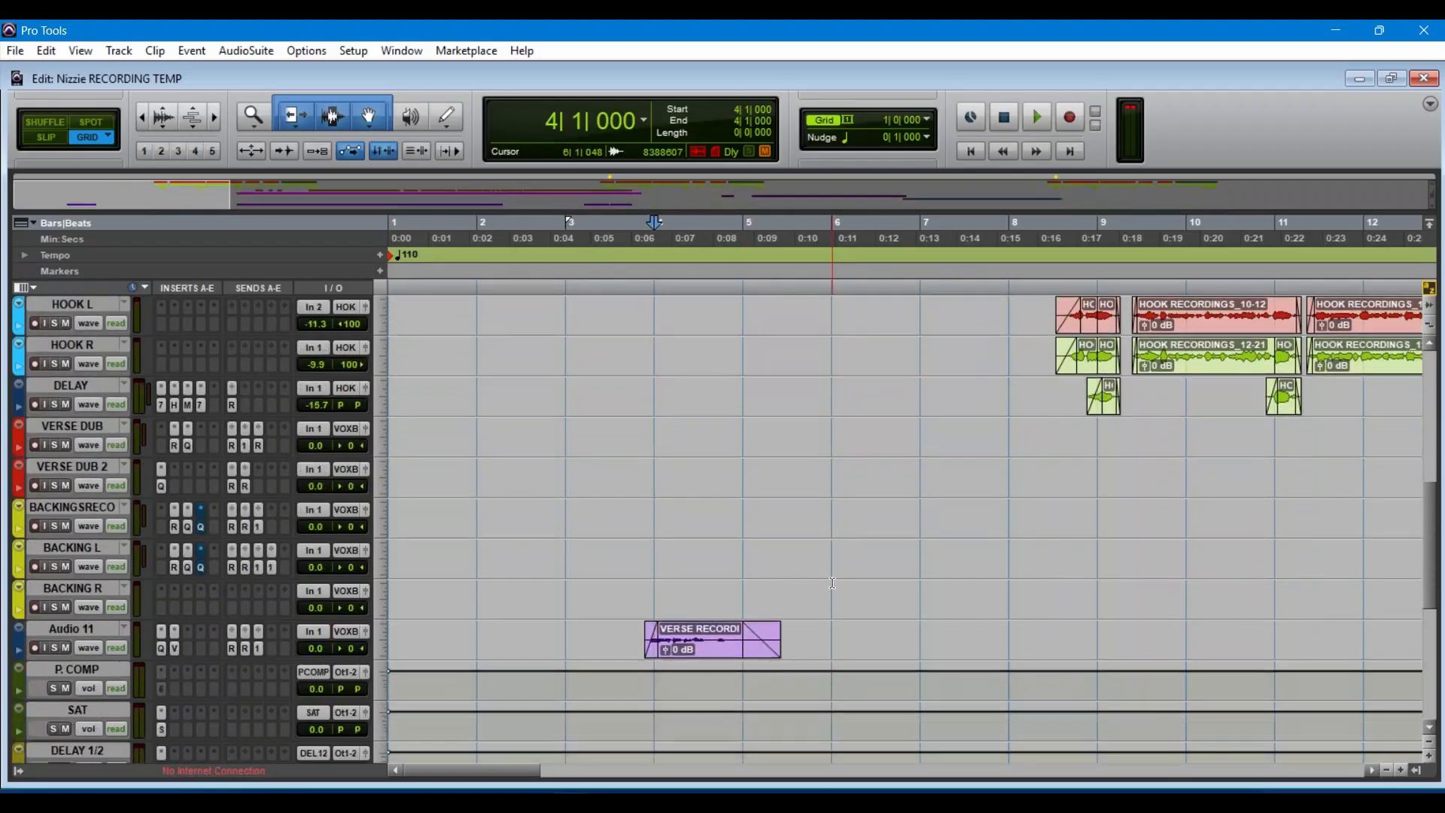
scroll(832, 583, "up", 13)
scroll(832, 582, "up", 5)
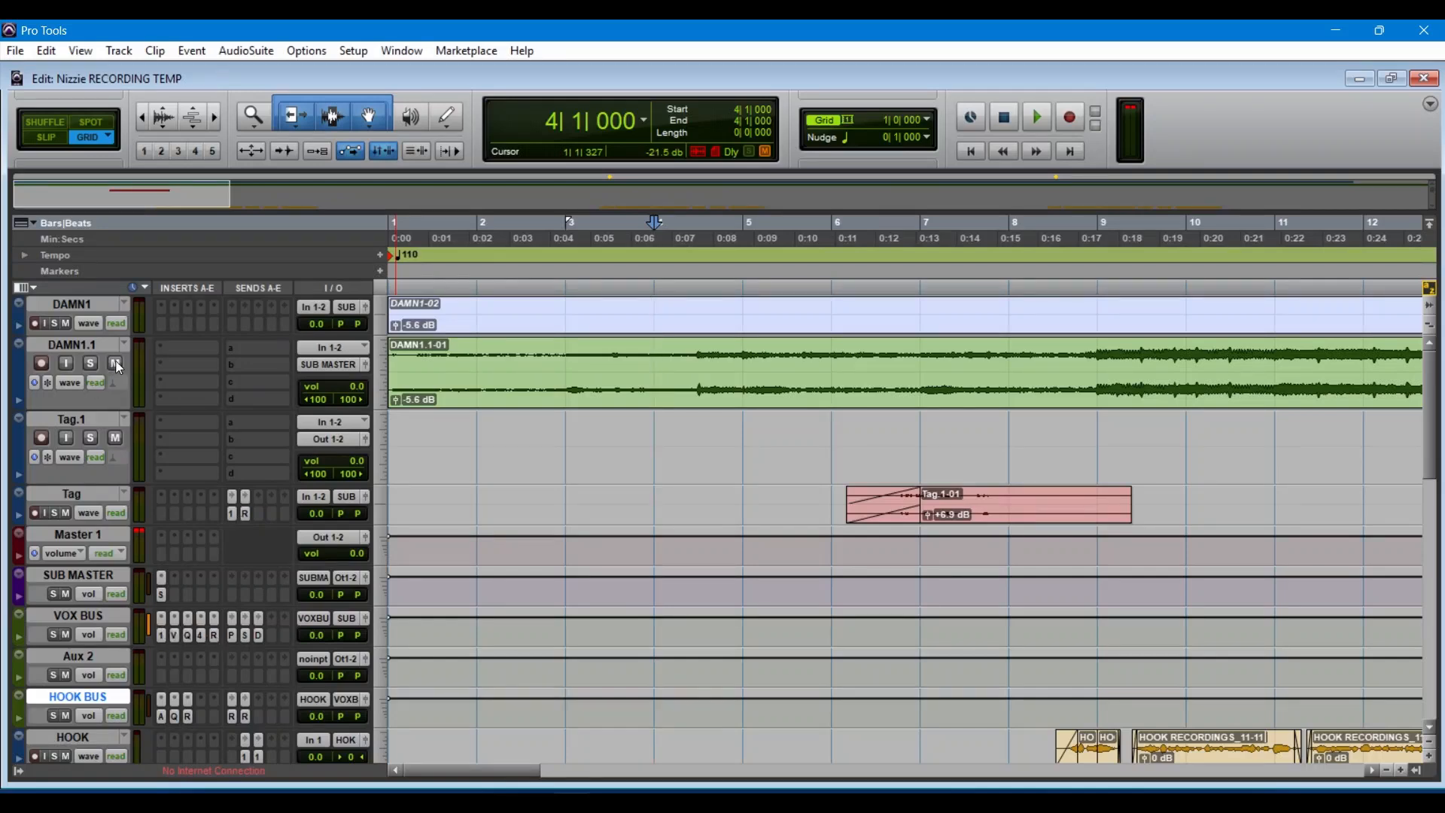
Step: Bypass the plug-ins on inserts B to E of the VOX BUS track
scroll(468, 454, "down", 4)
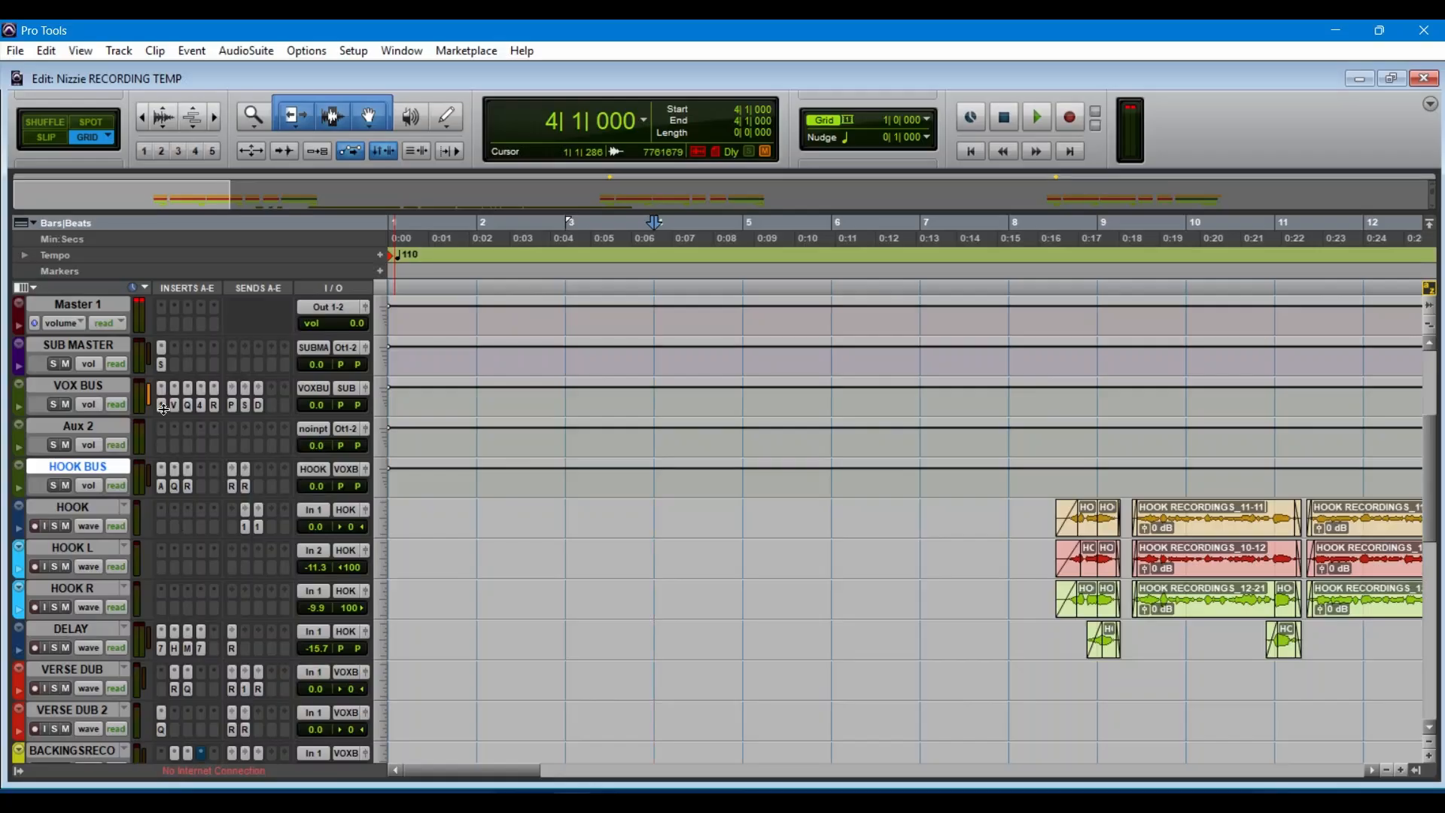
left_click(204, 408, "ctrl")
left_click(214, 407, "ctrl")
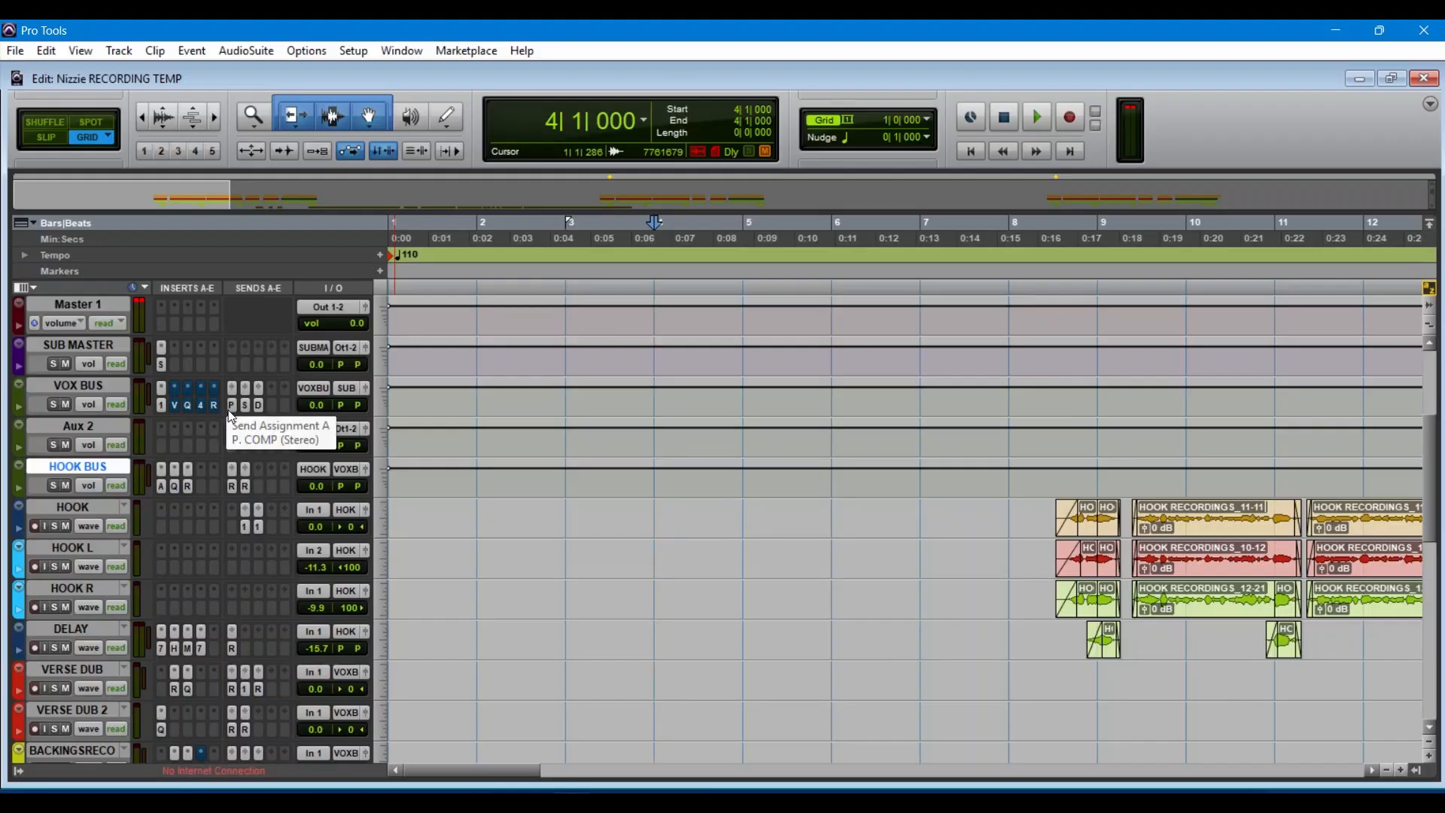
Step: Look over the backing vocal, parallel compression, saturation, delay and reverb tracks down to ALL FX
scroll(175, 572, "down", 6)
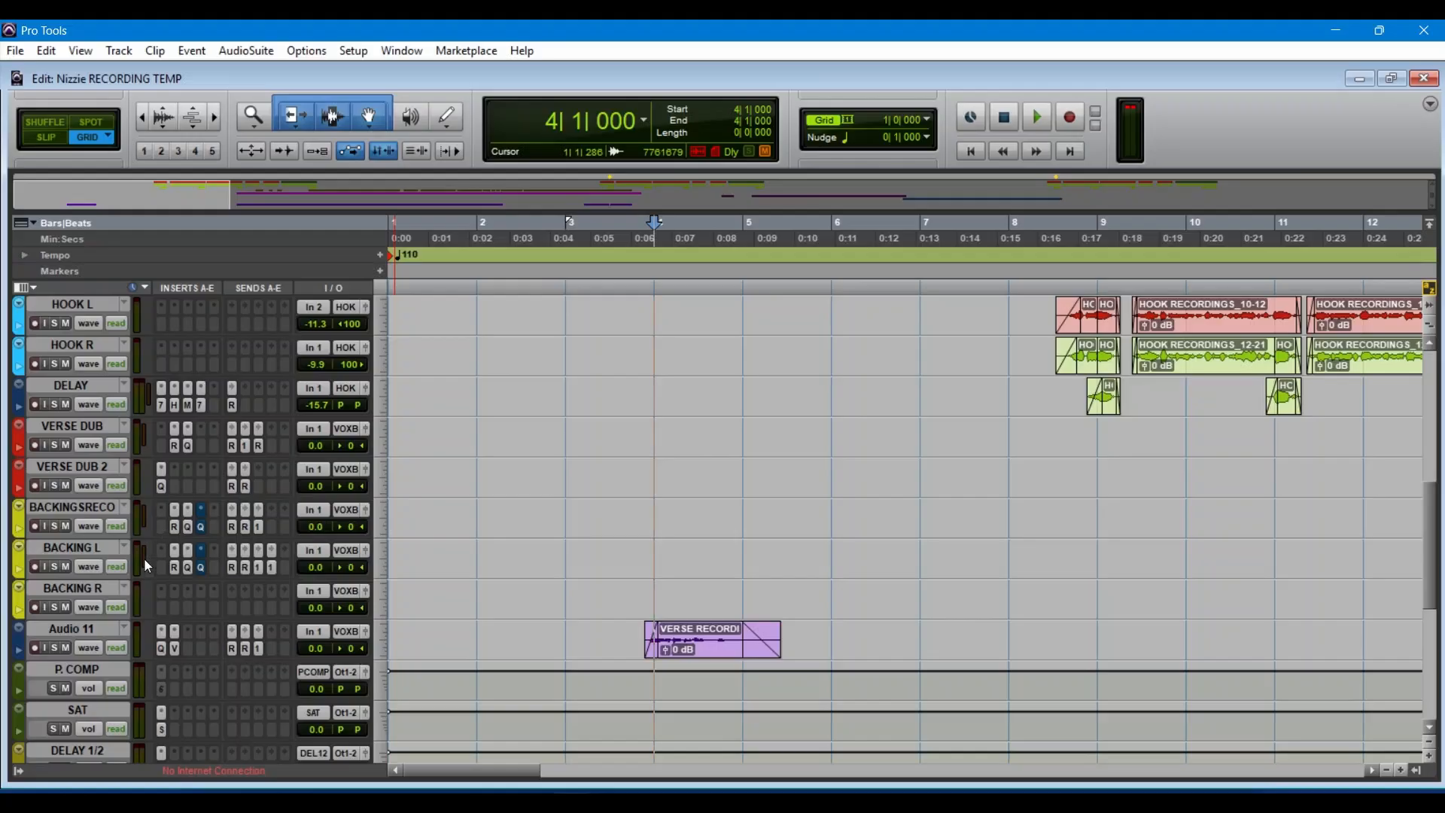
scroll(132, 593, "down", 4)
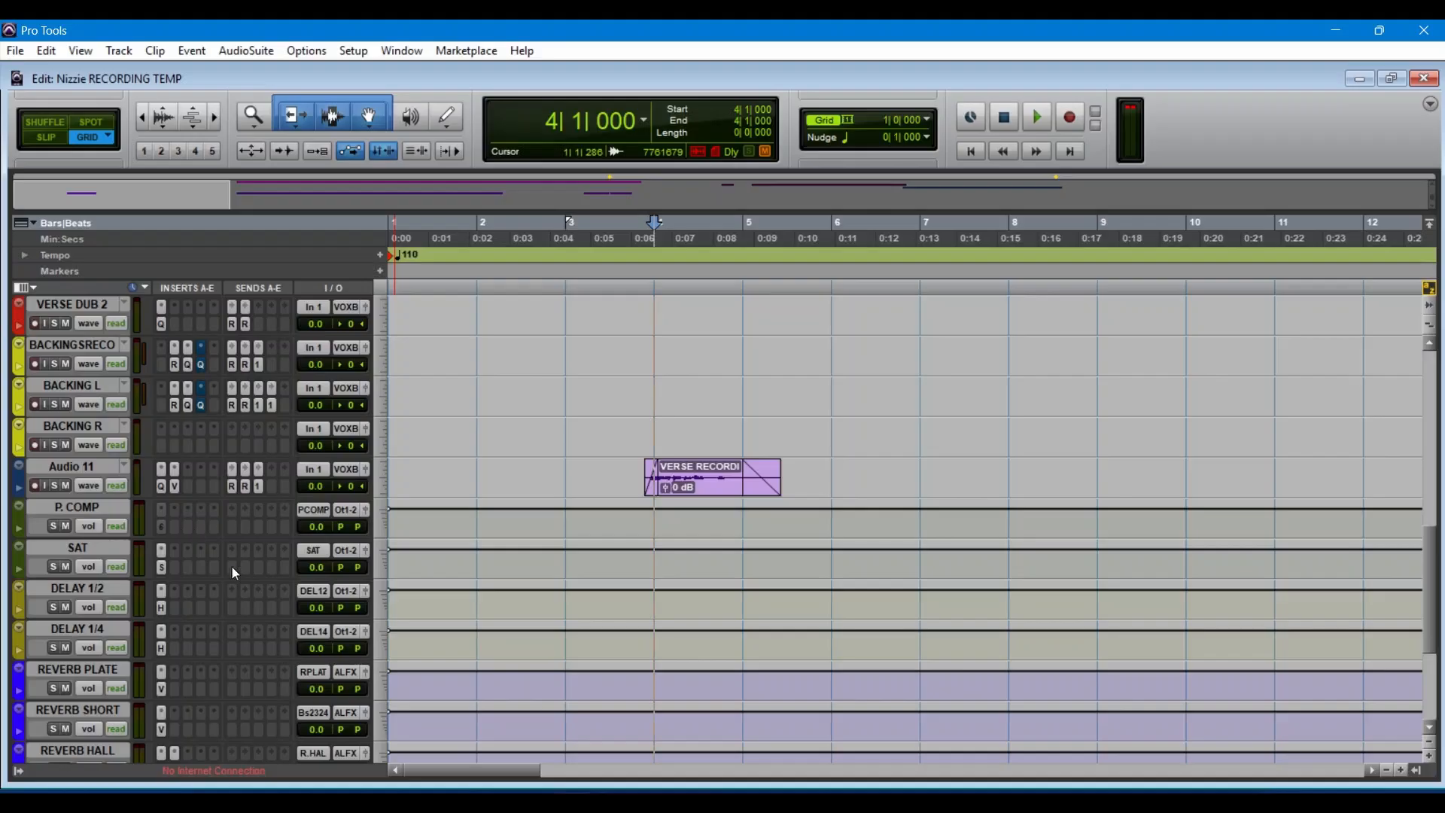
scroll(232, 567, "down", 6)
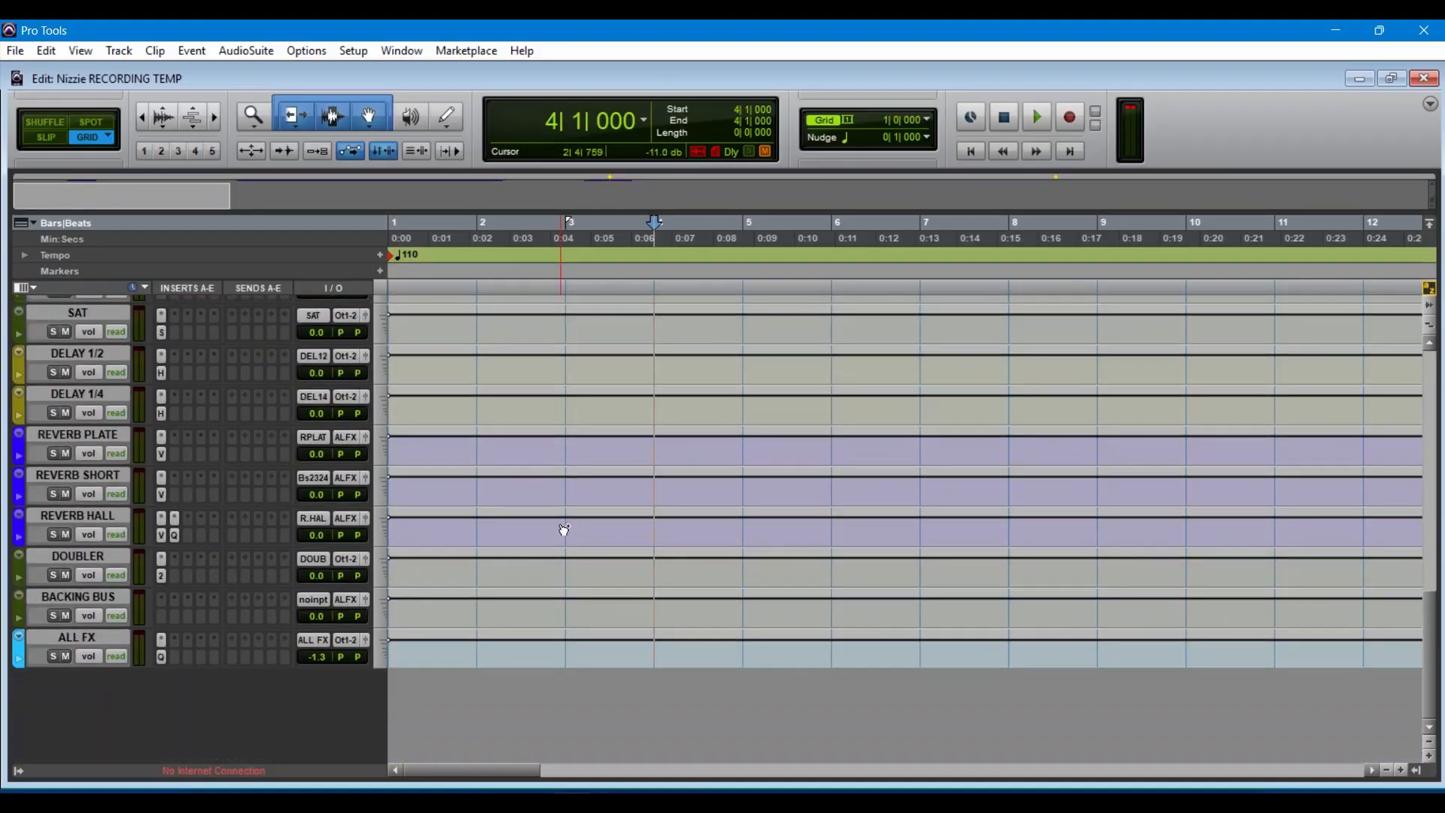
Step: Mute the DELAY 1/2, DELAY 1/4, REVERB PLATE, REVERB SHORT and REVERB HALL tracks in the mixer
key("ctrl+equal")
scroll(901, 570, "down", 5)
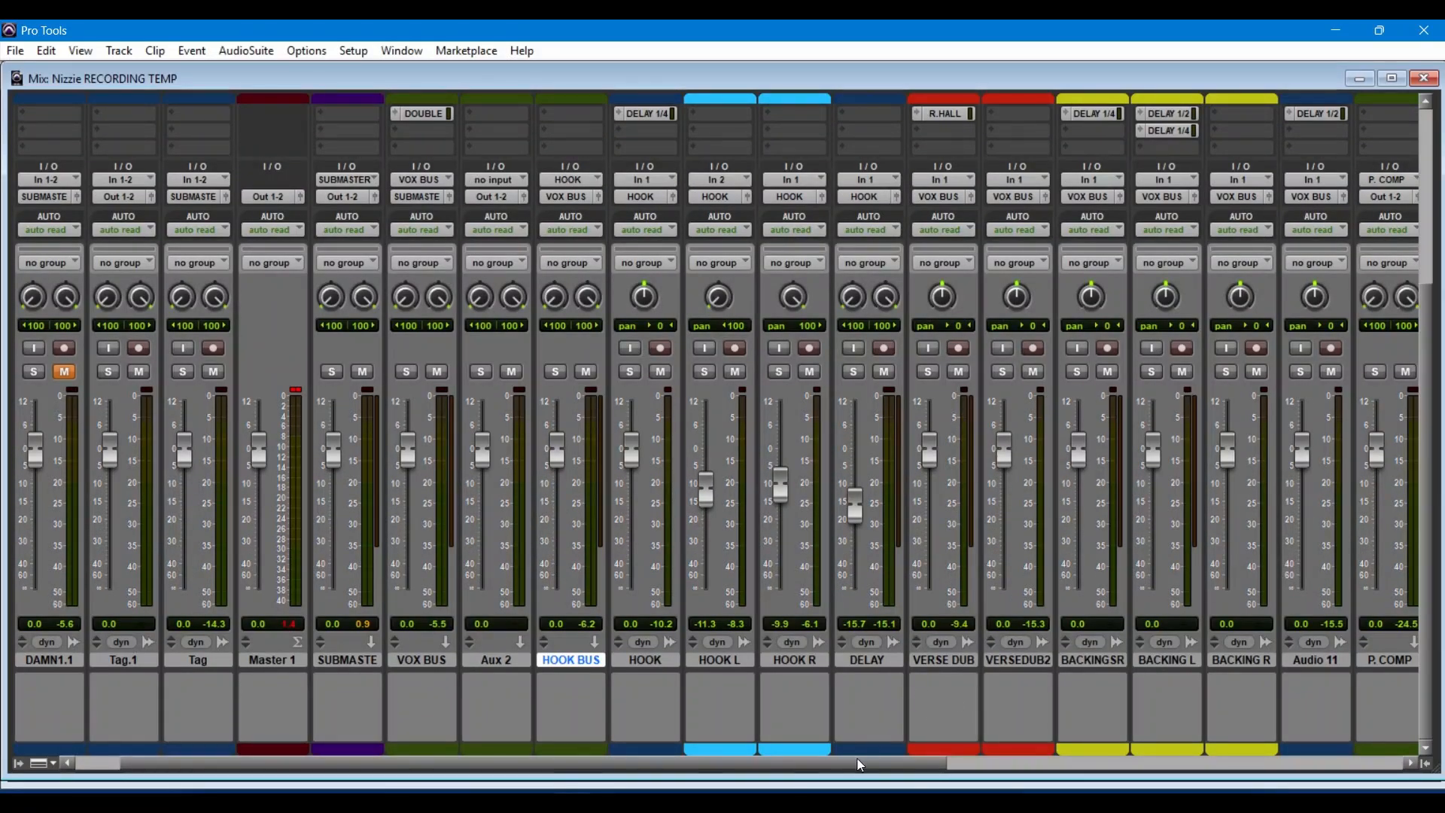
left_click_drag(859, 761, 1132, 757)
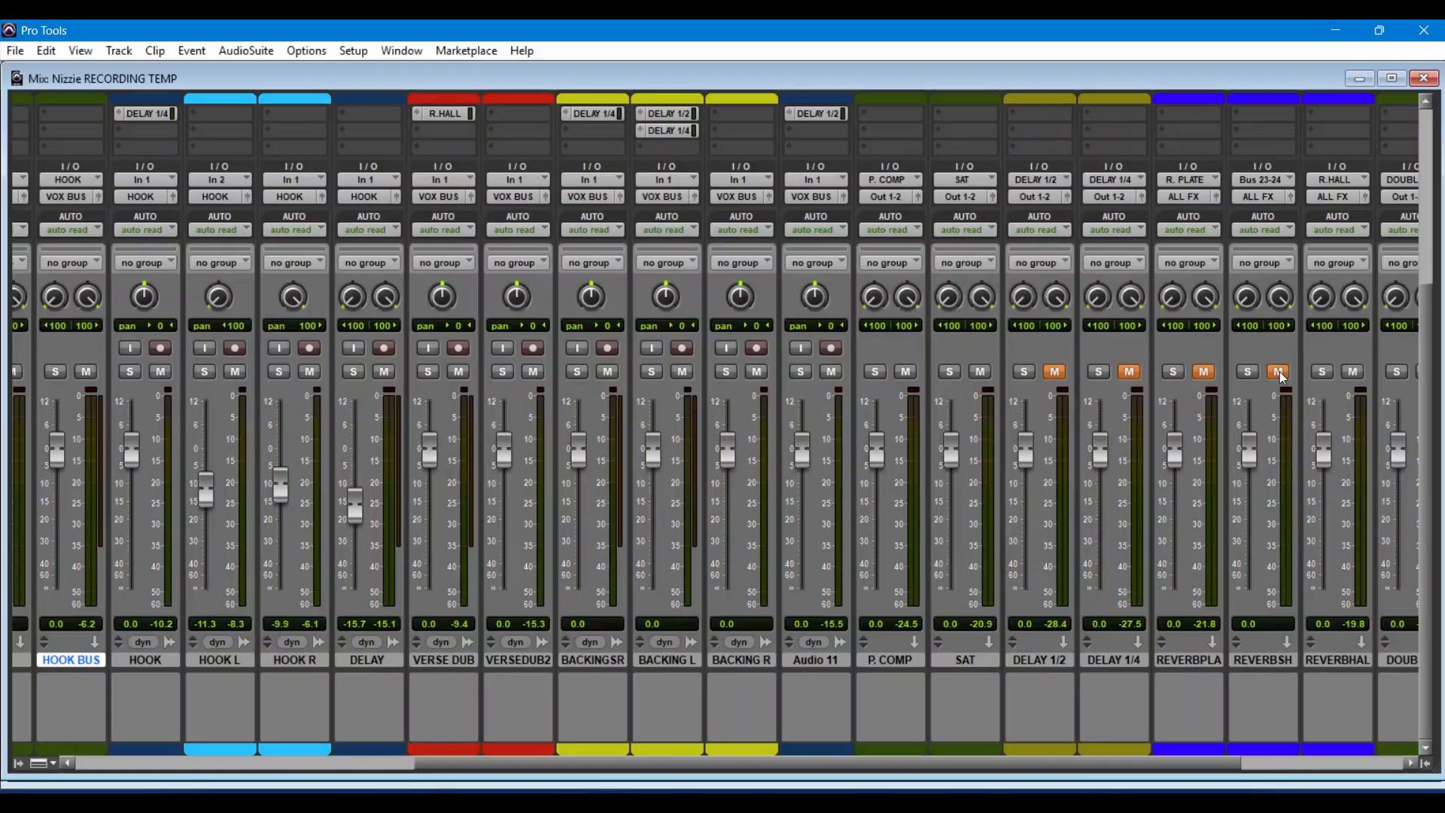
left_click_drag(1156, 764, 1286, 761)
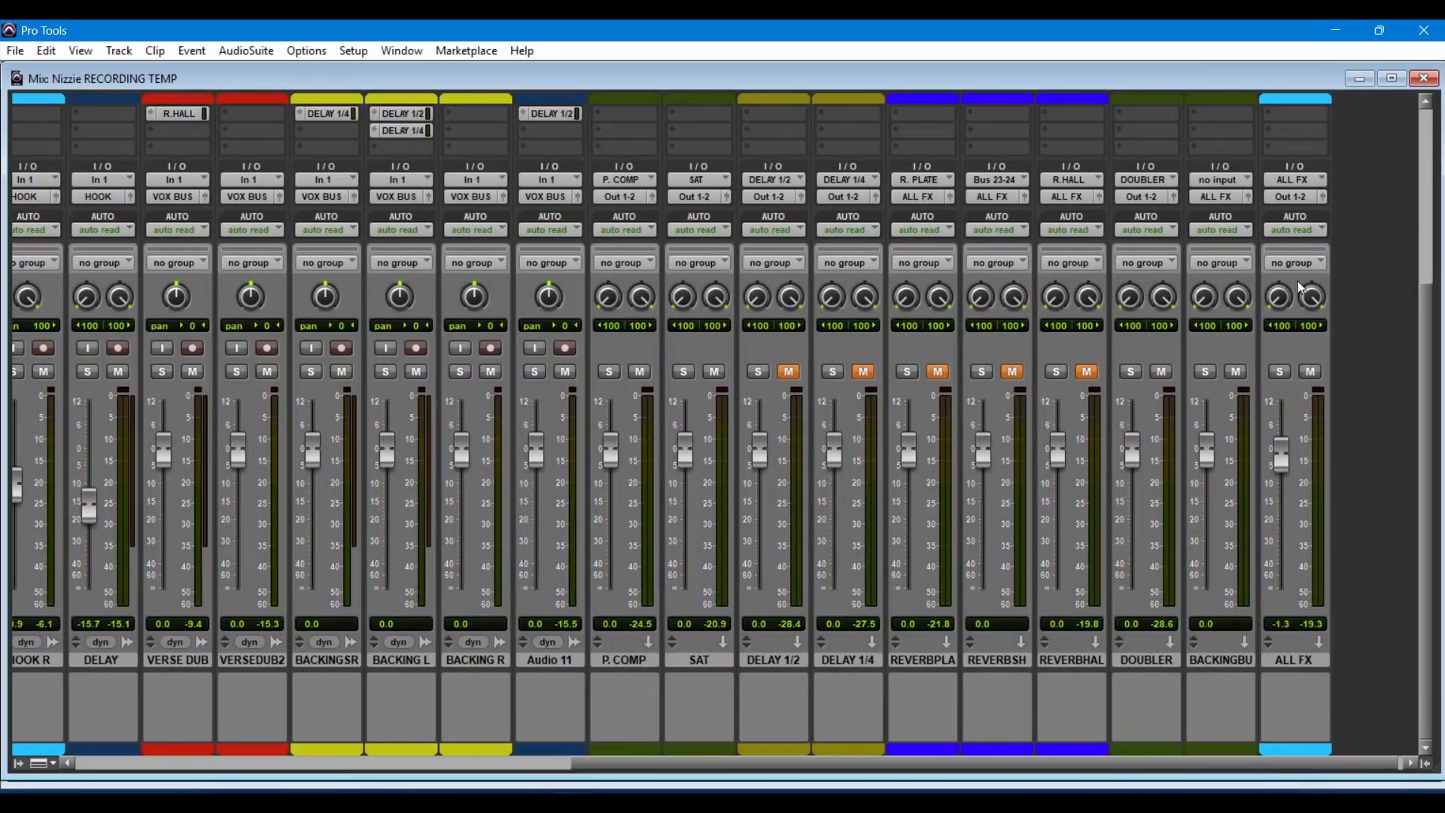
left_click(1427, 81)
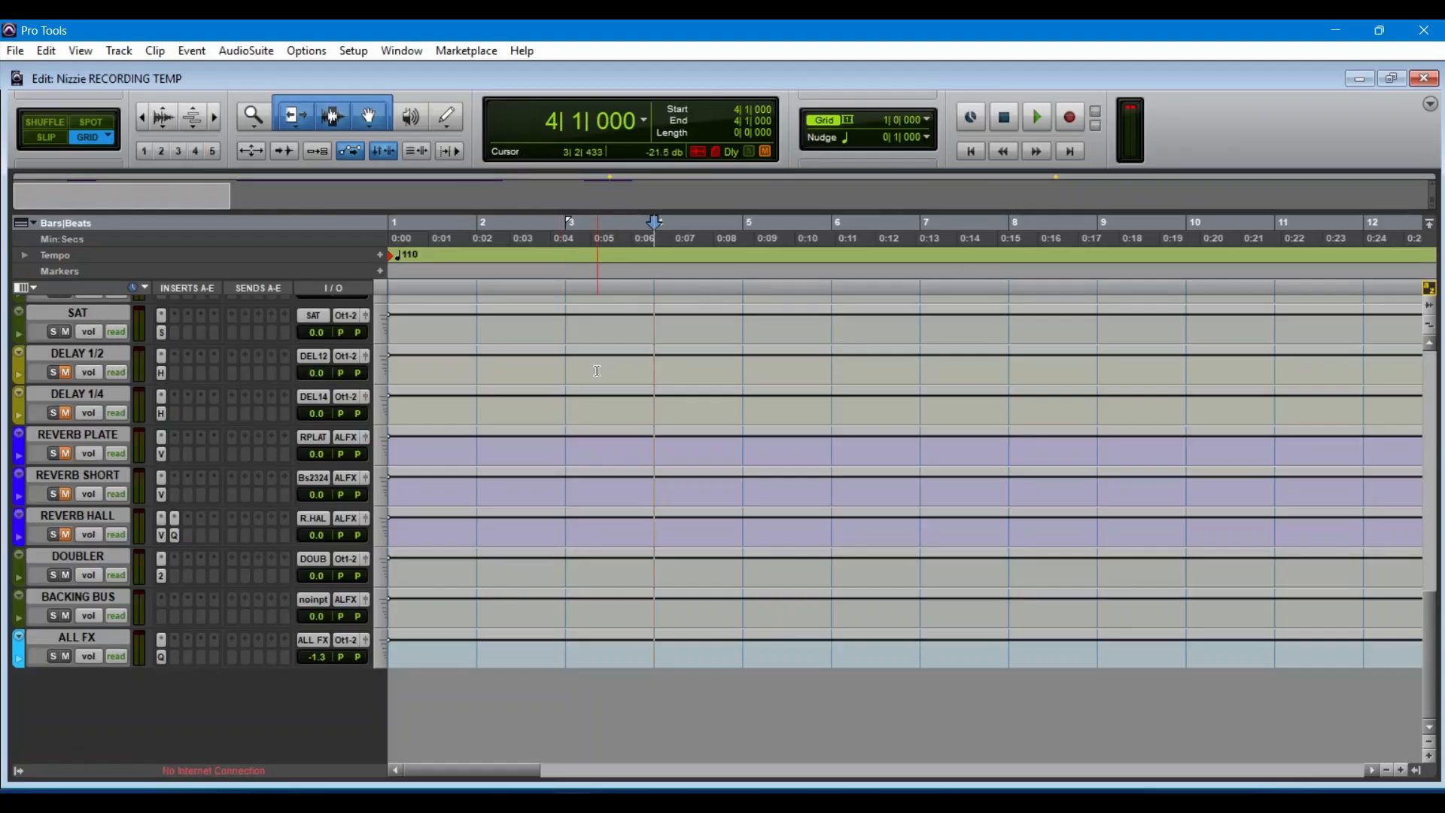
Step: Play the song from bar 8 while viewing the bus and hook tracks, and stop playback
scroll(597, 370, "up", 20)
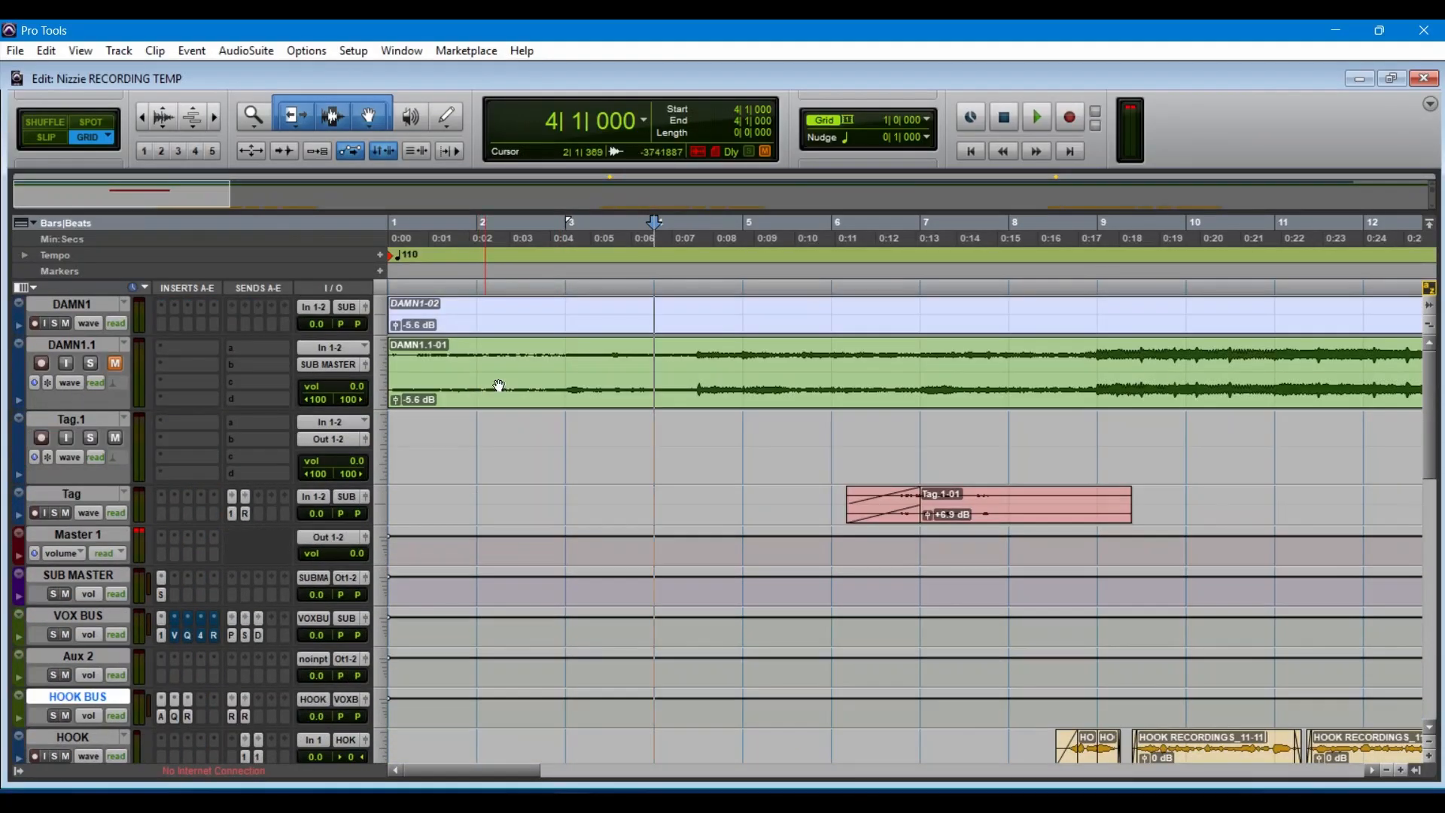
left_click(1006, 250)
key("space")
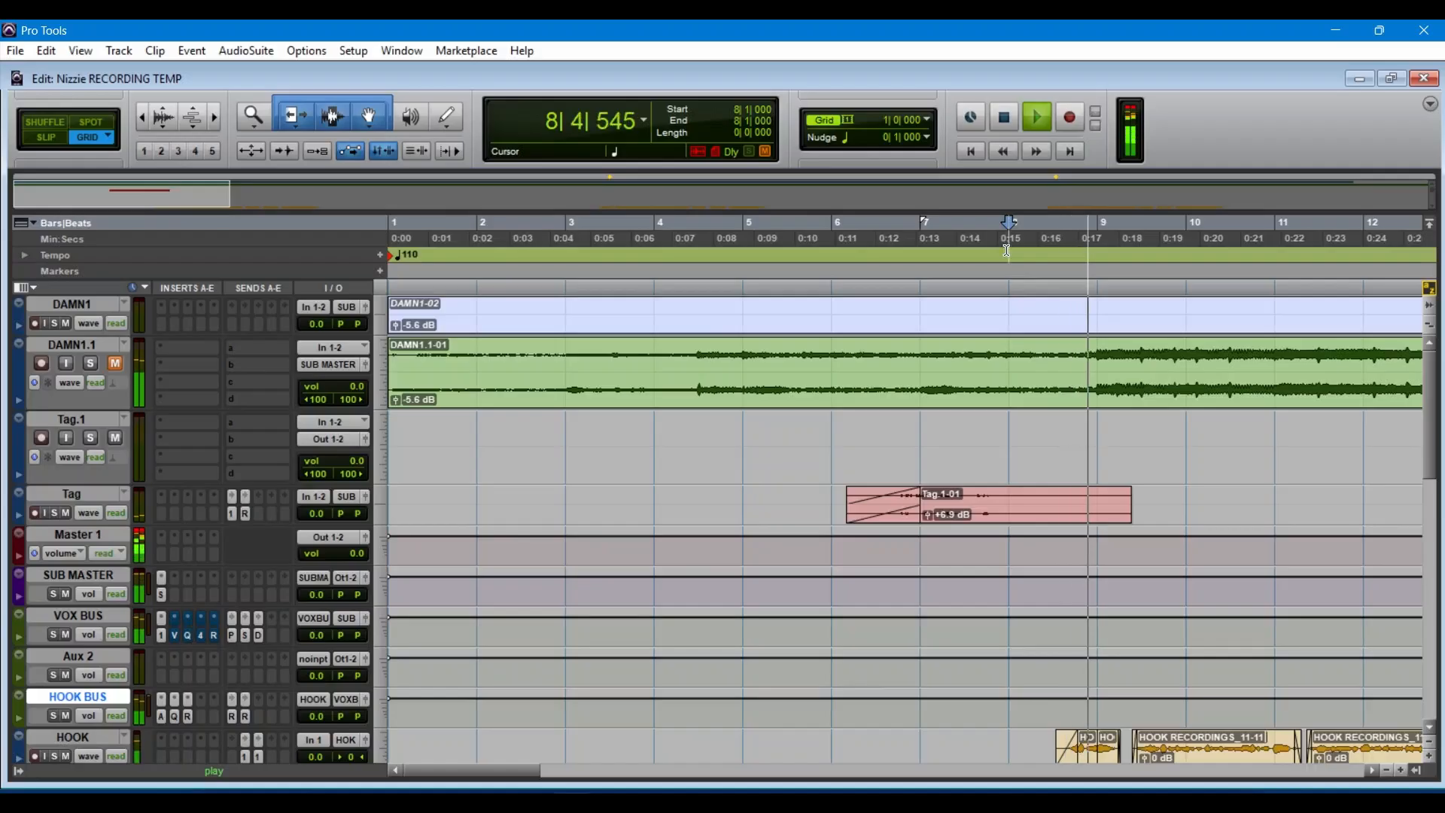
scroll(1340, 525, "down", 5)
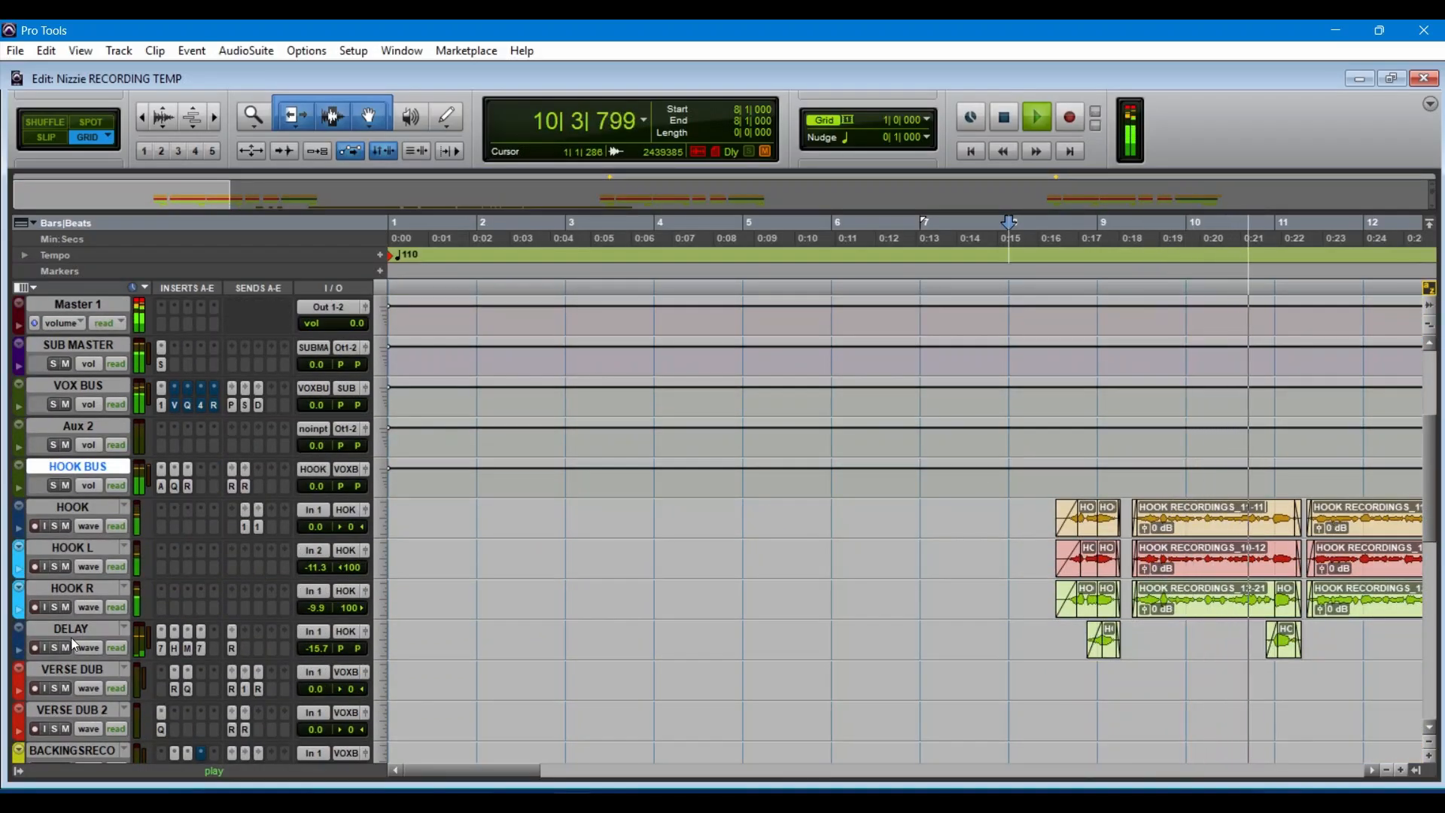
key("space")
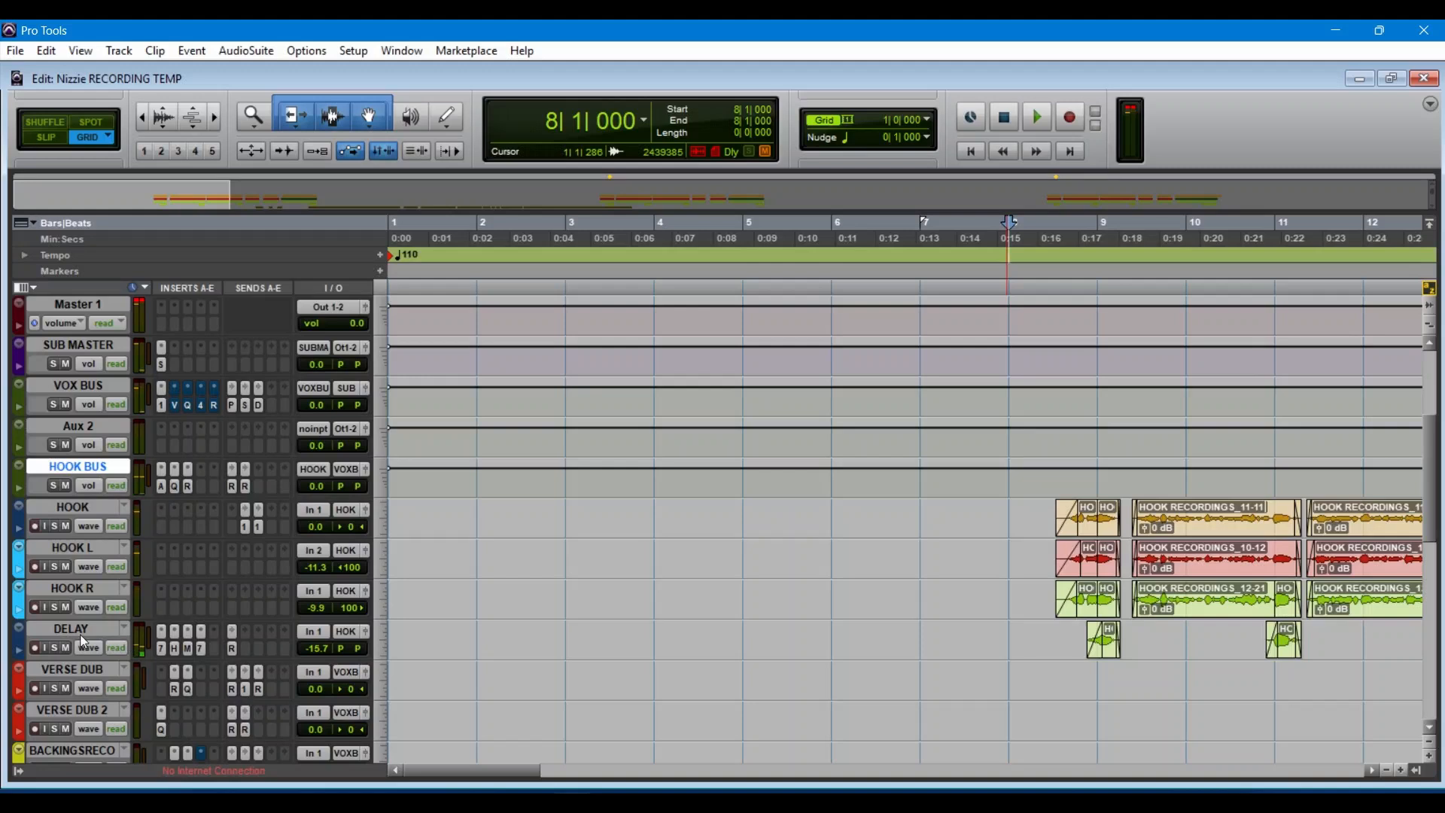
Step: Select the DELAY track, mute the HOOK, HOOK L and HOOK R tracks, and play the section from bar 8
left_click(82, 636)
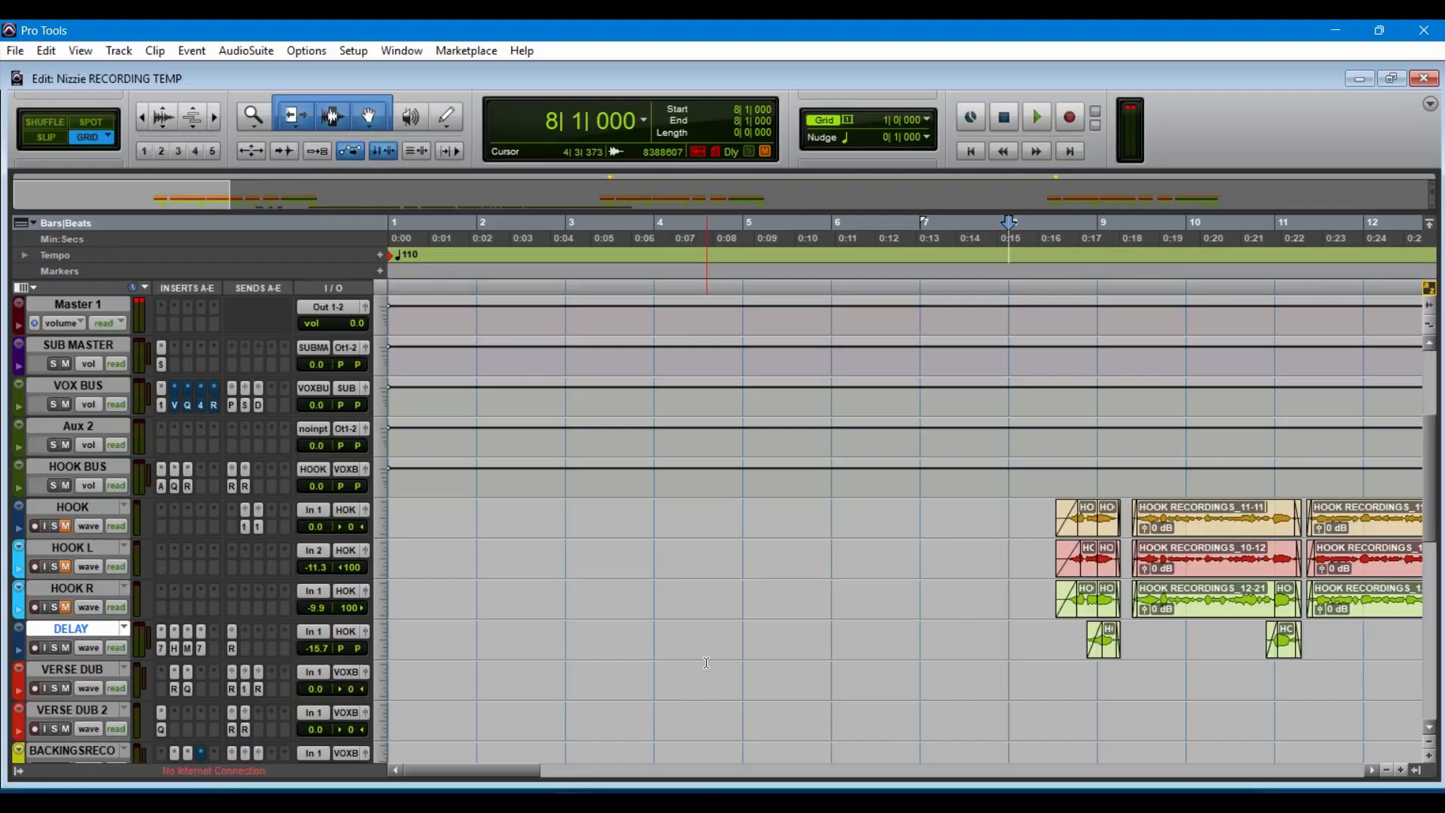
left_click(1062, 226)
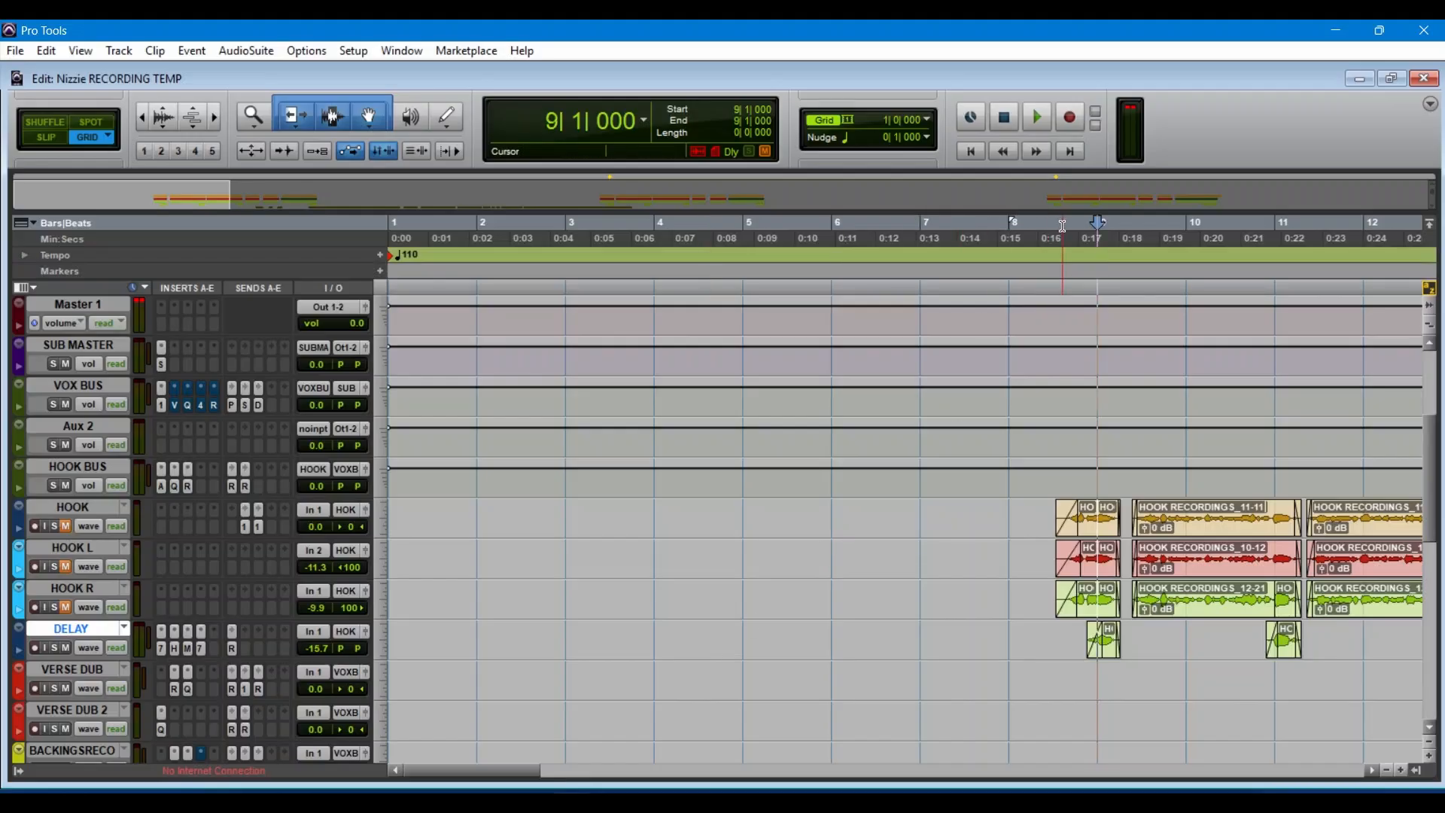
left_click(1028, 230)
key("space")
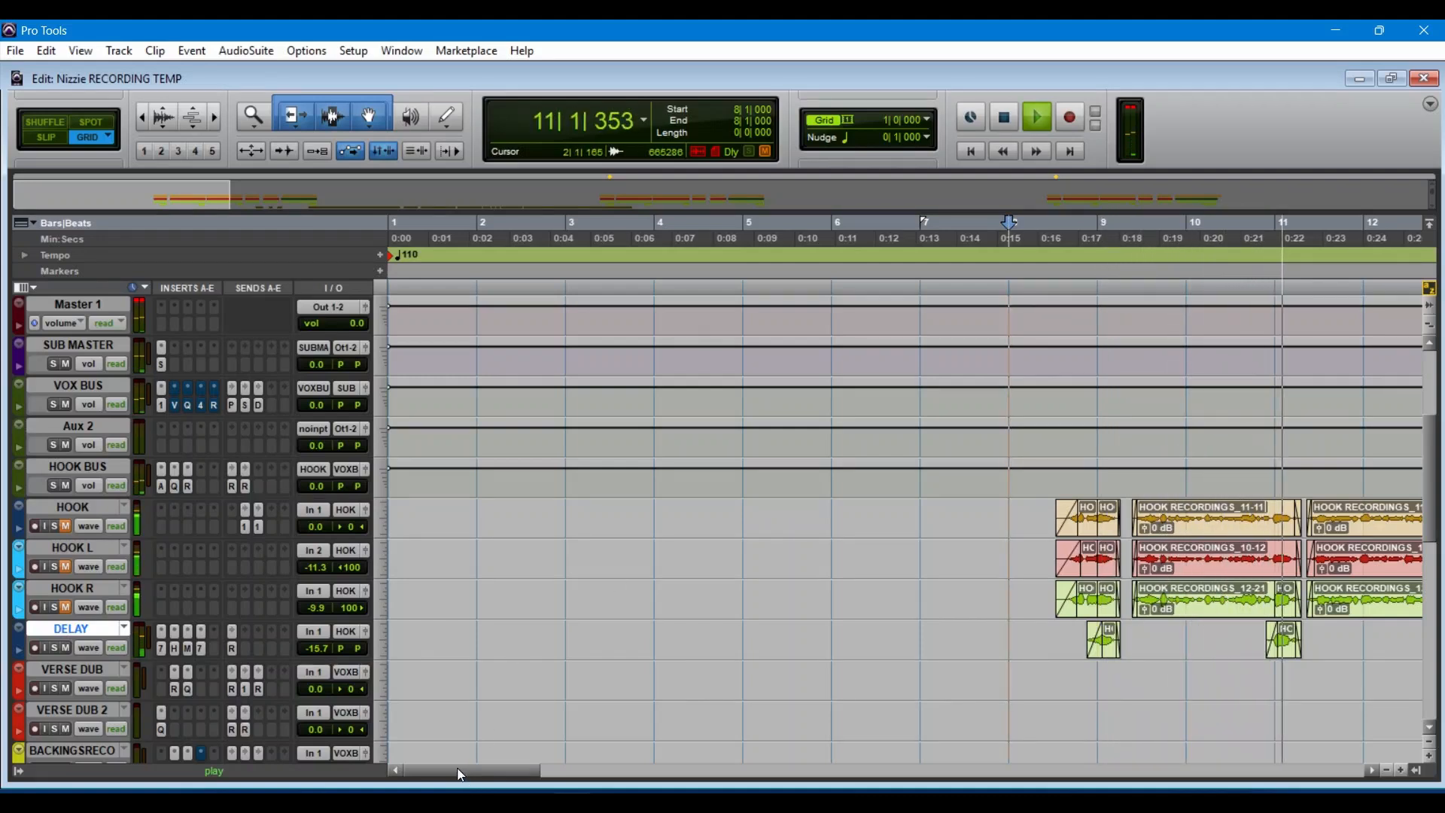
left_click_drag(460, 774, 525, 776)
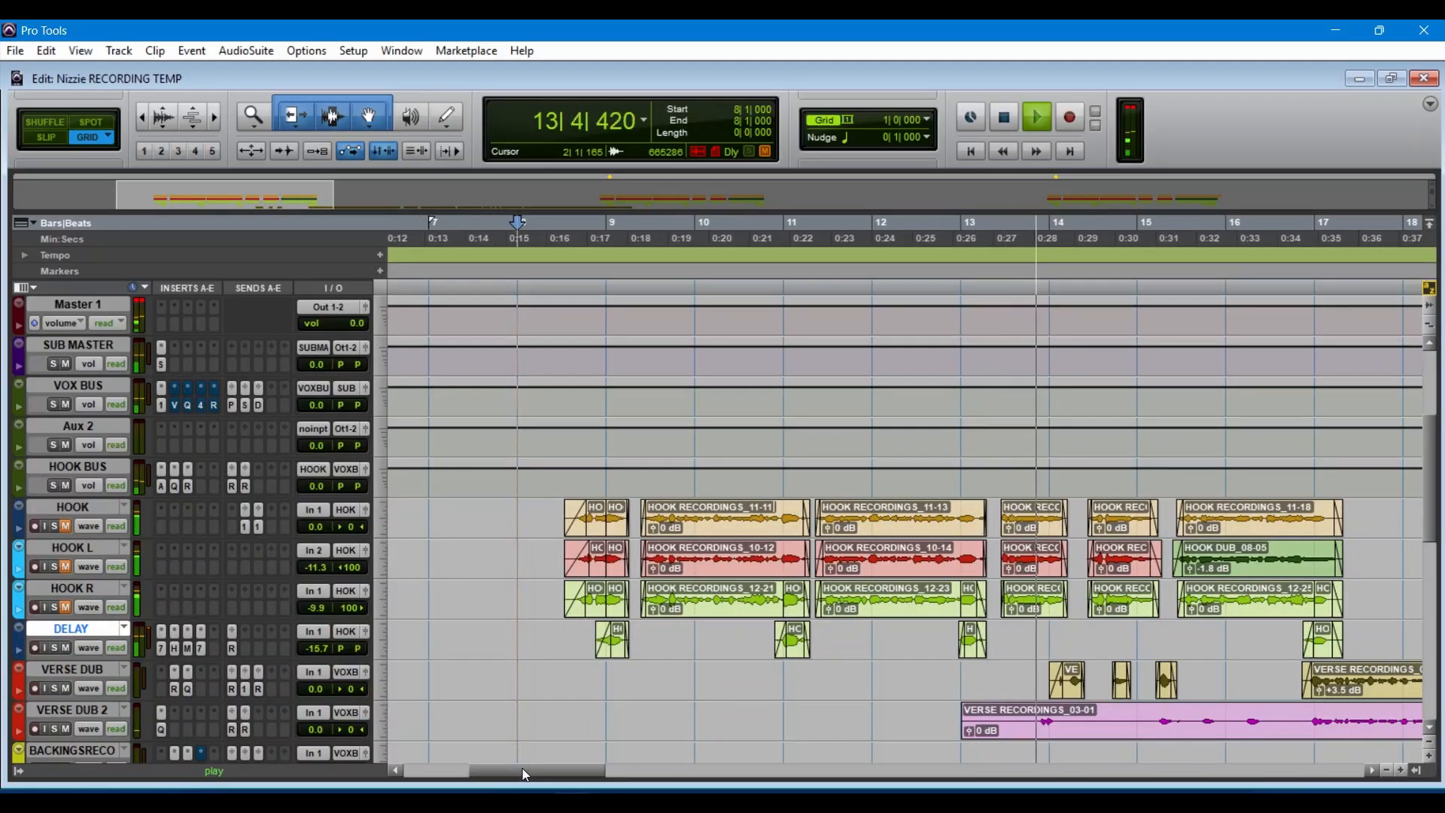
key("space")
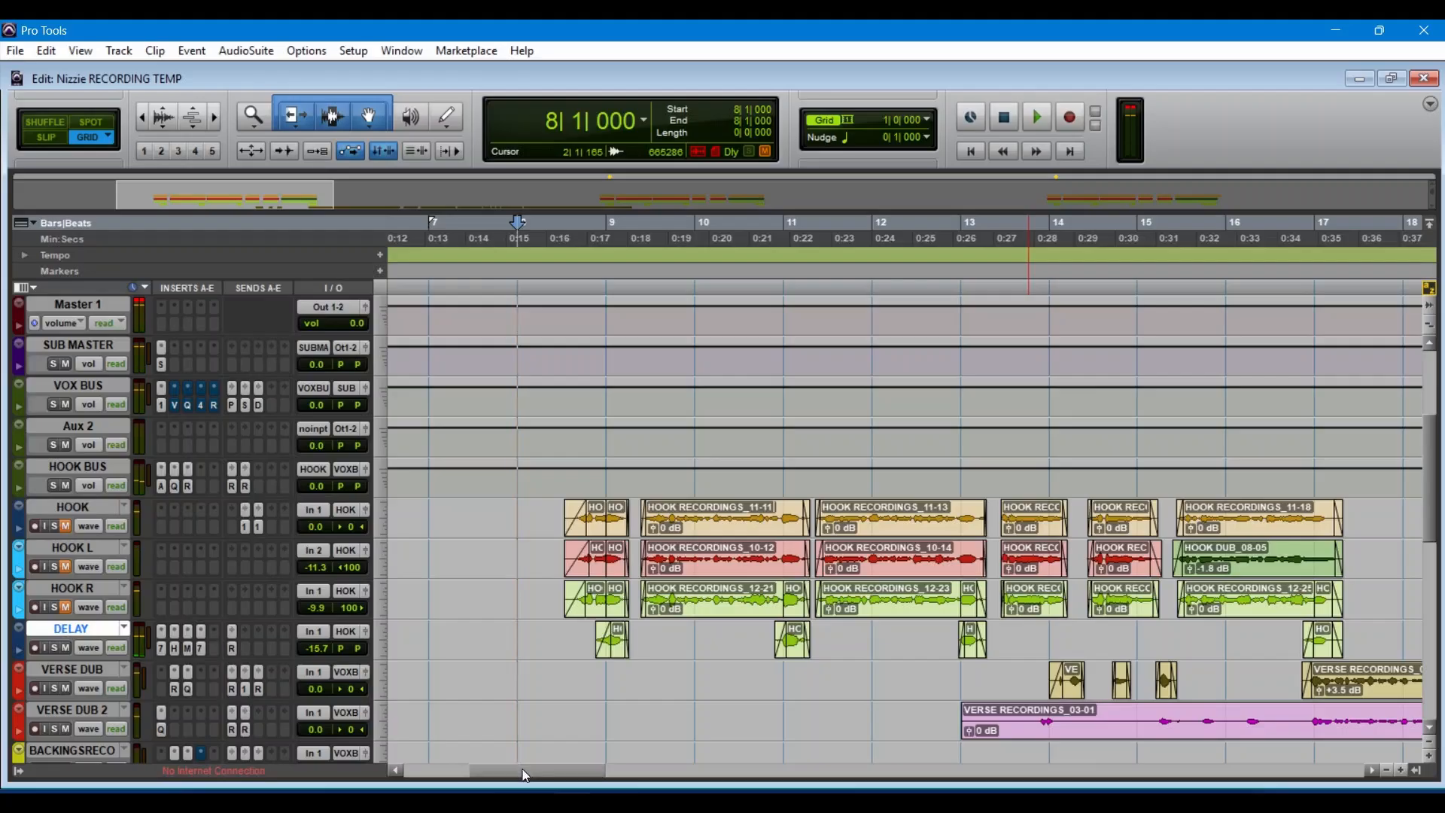
Step: Unmute the HOOK L and HOOK R tracks and mute the DELAY track in the mixer during playback
left_click_drag(524, 775, 502, 778)
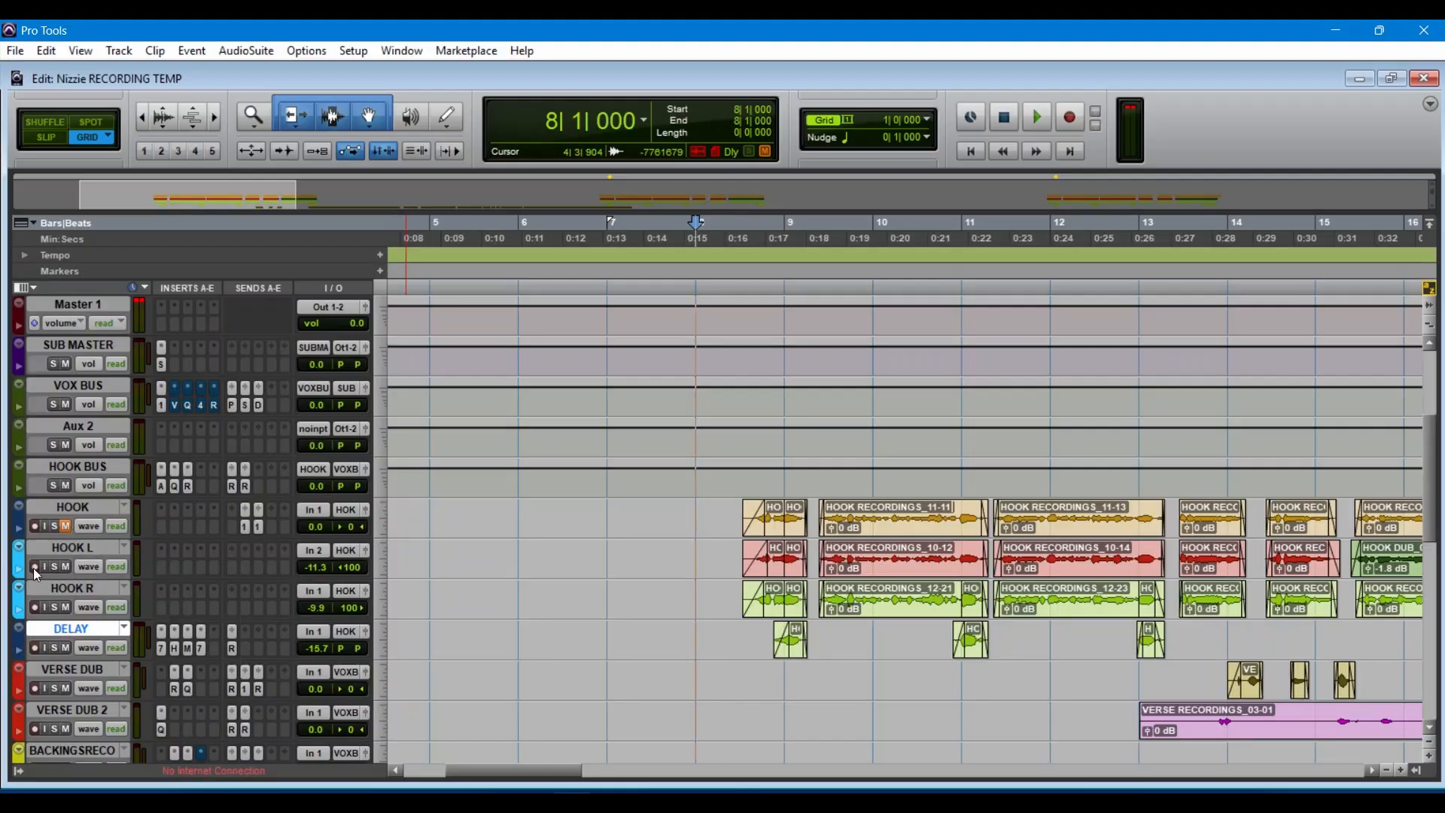
key("ctrl+equal")
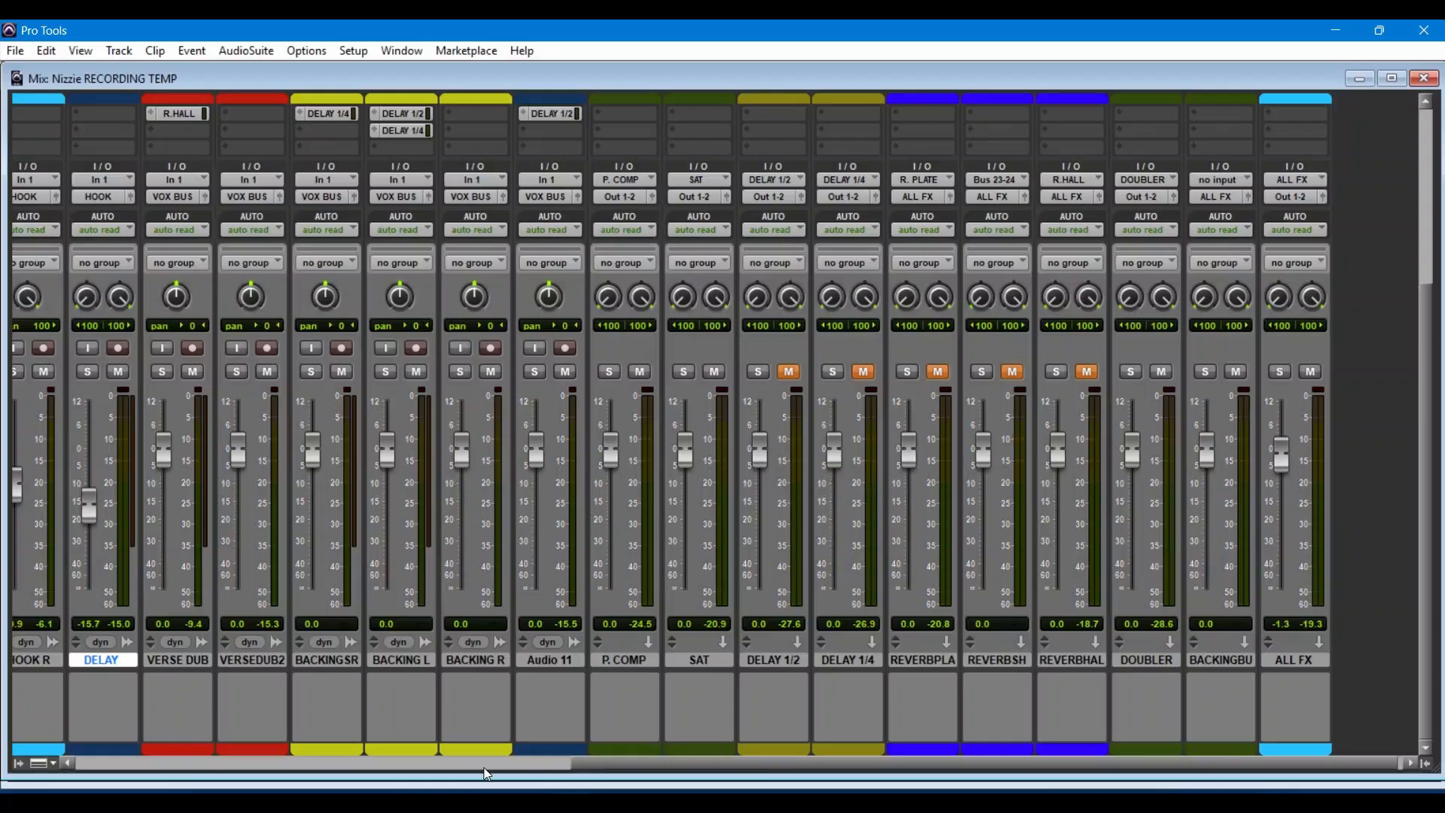
left_click_drag(662, 762, 381, 747)
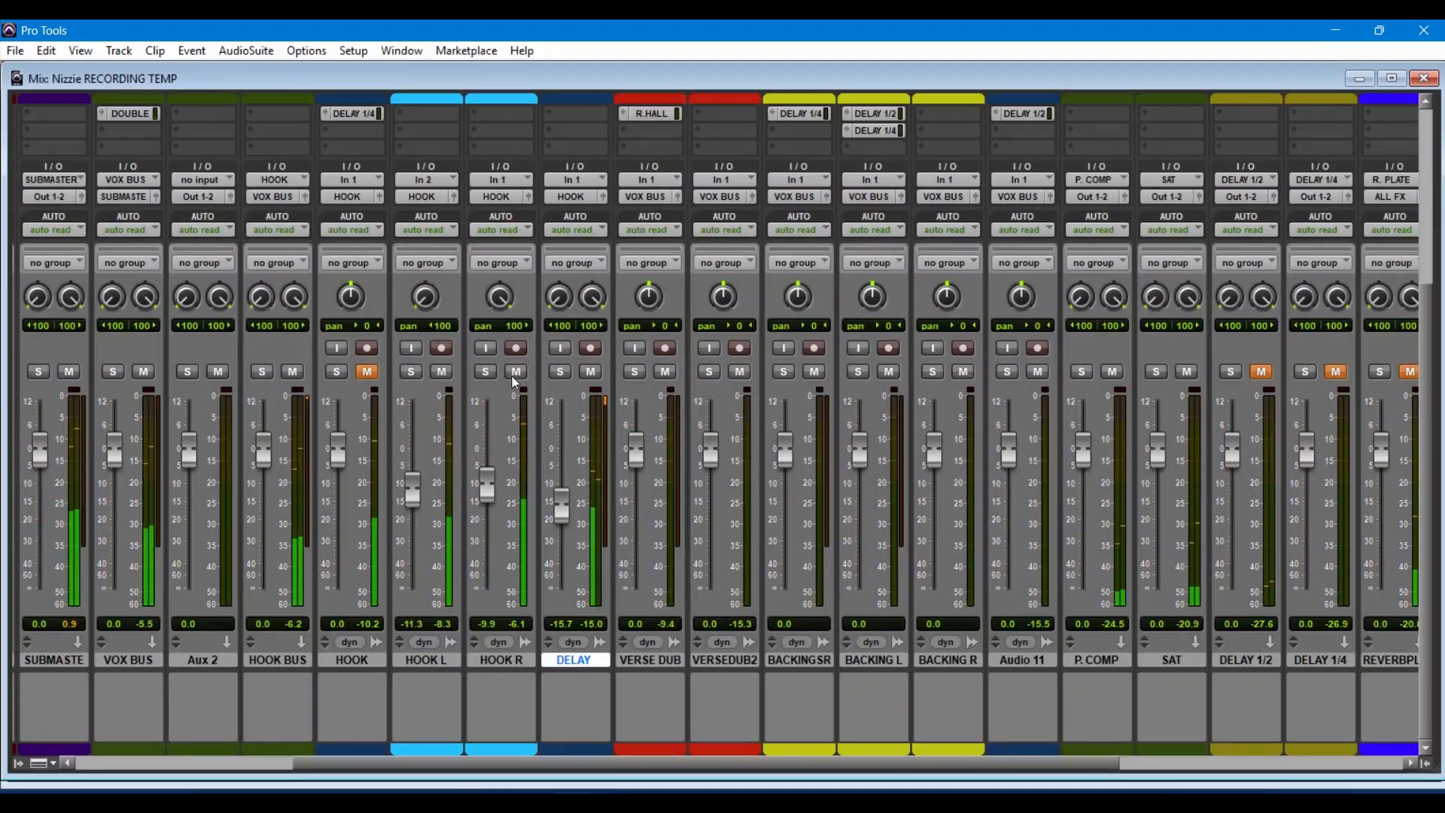
left_click(591, 372)
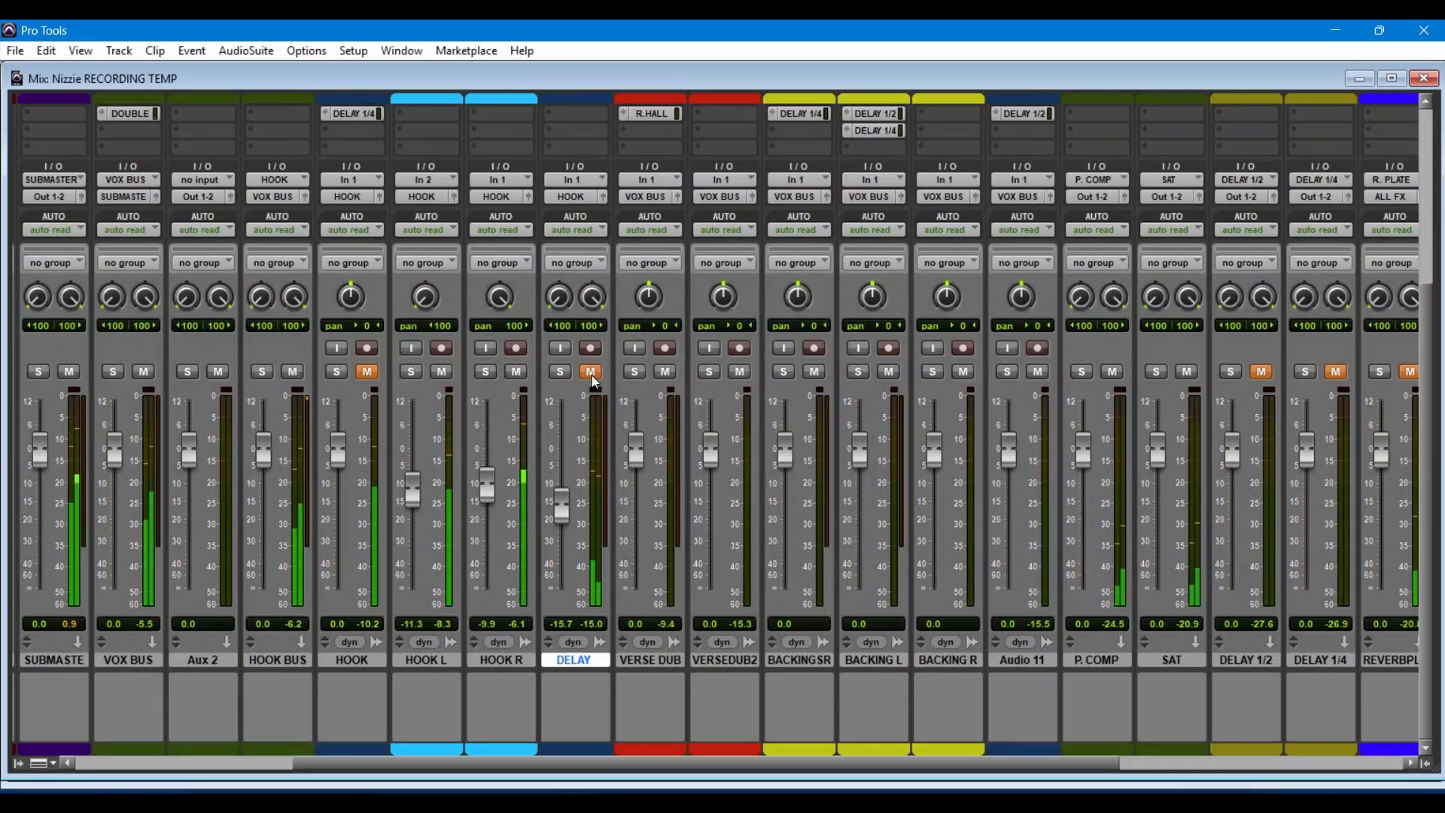
Step: Mute and unmute HOOK R and HOOK L in turn to compare them by ear, and minimize the mixer
left_click(516, 372)
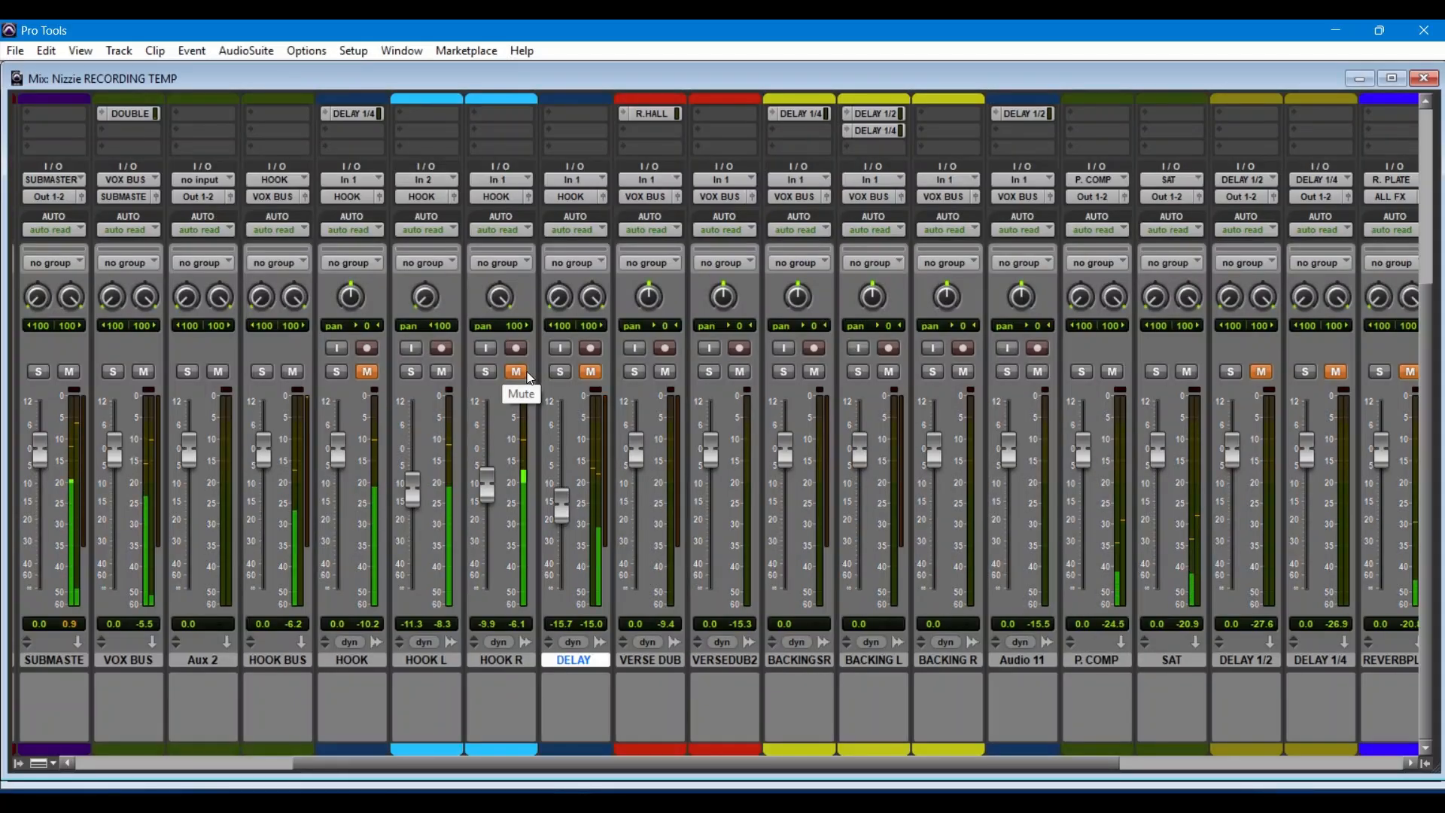
left_click(517, 372)
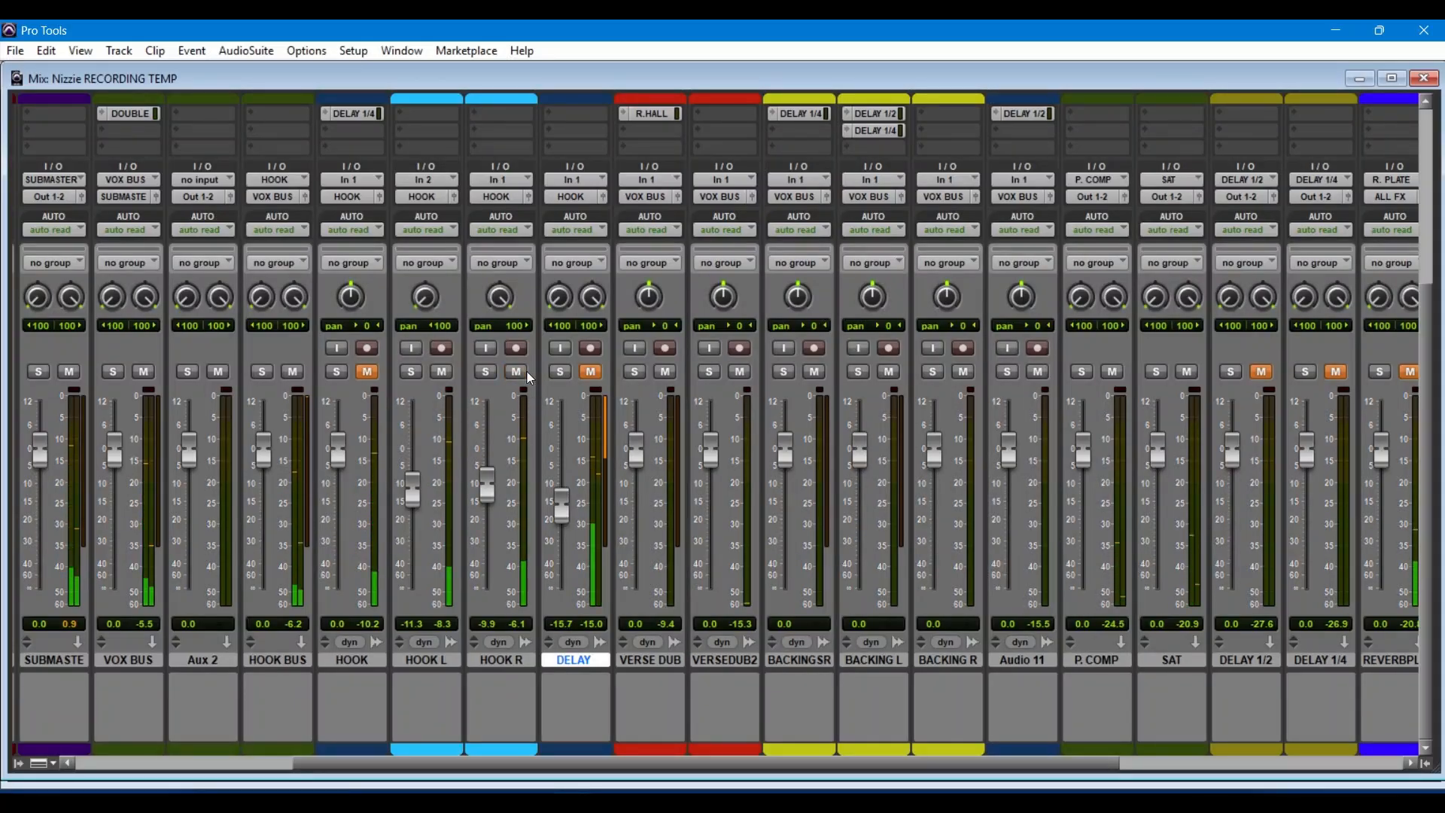
left_click(435, 373)
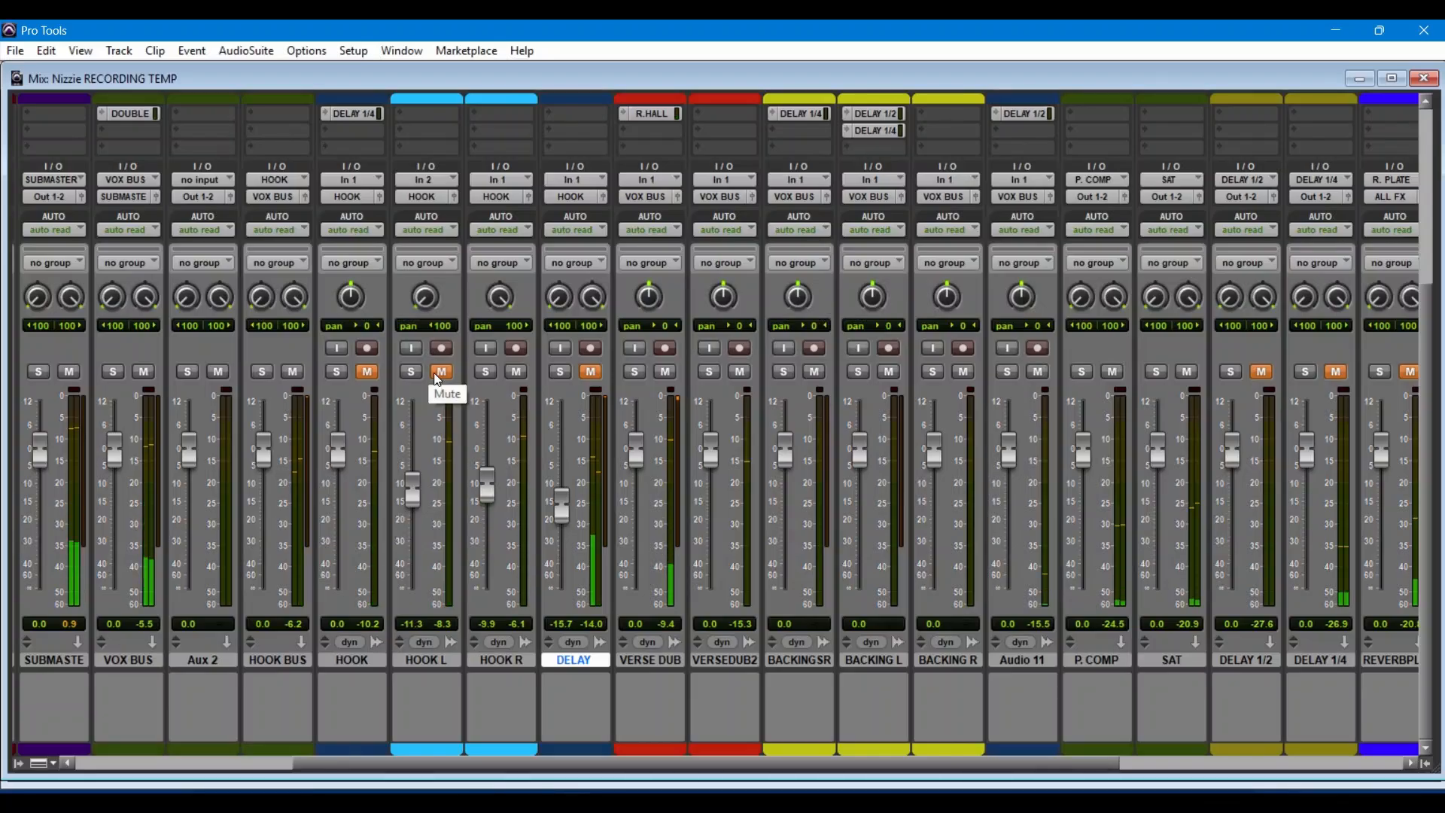
left_click(435, 373)
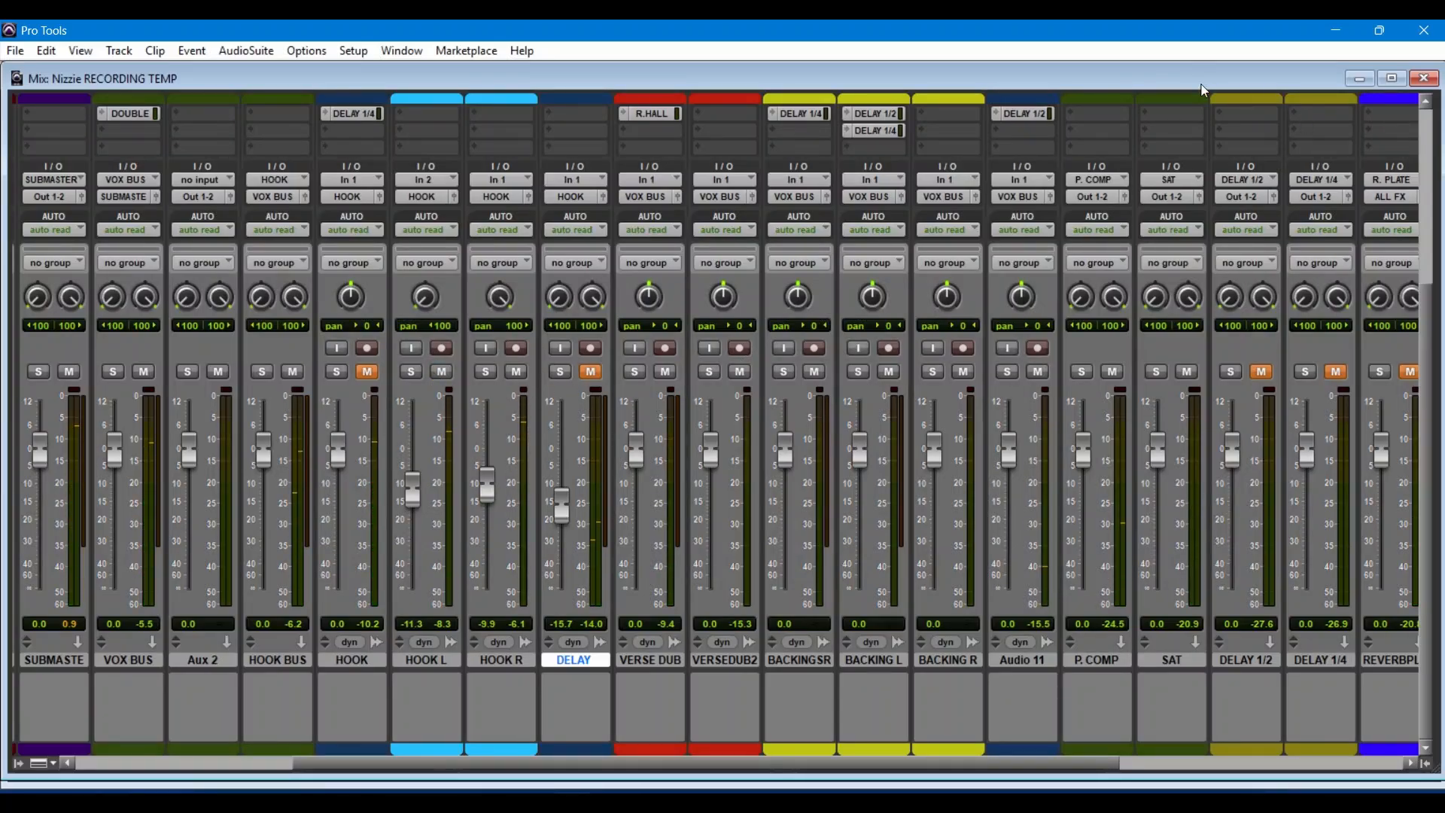
left_click(1349, 79)
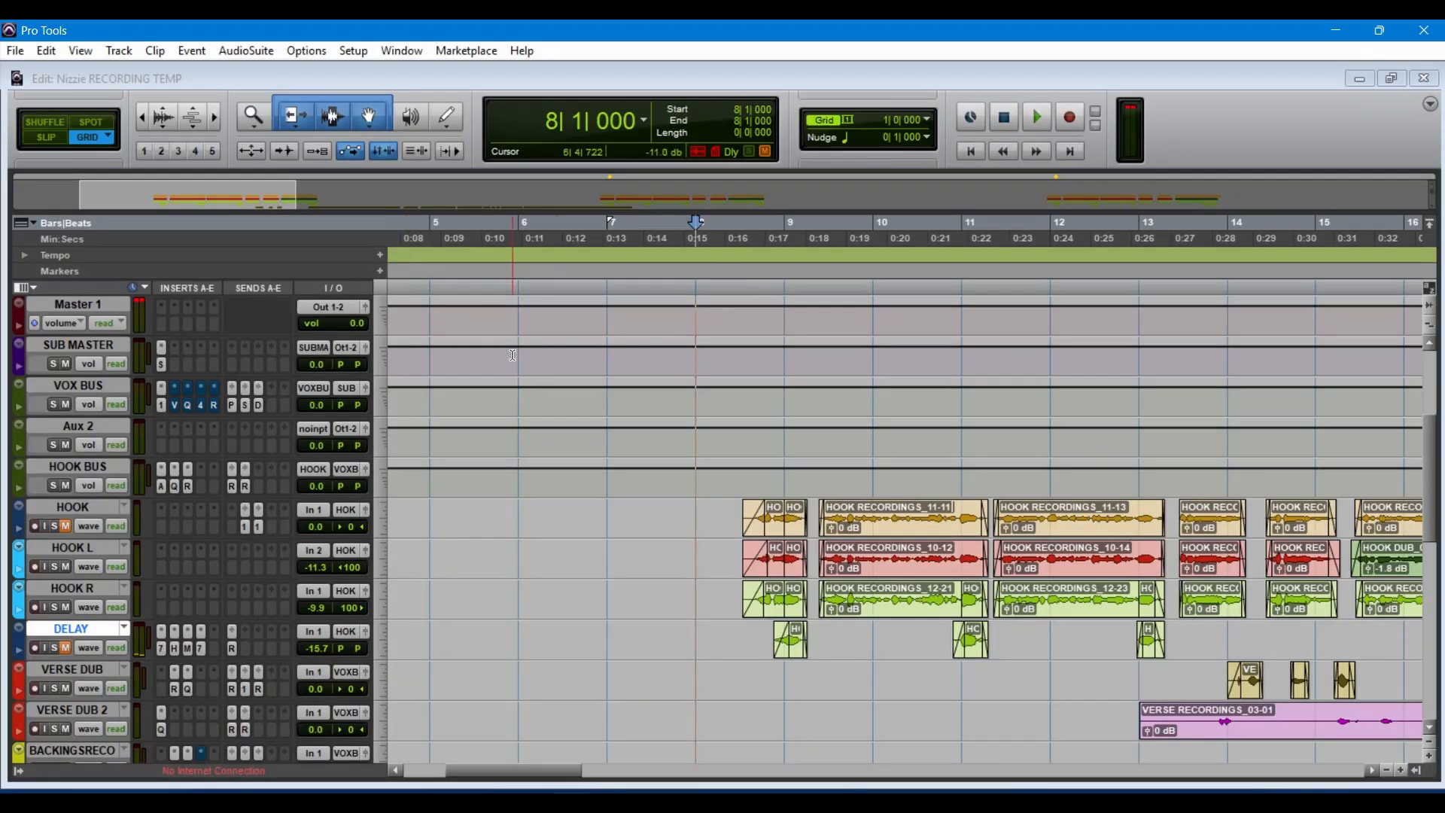
Step: Examine the FabFilter Pro-Q 3 equalizer curve on insert B of the HOOK BUS track and close the plug-in
left_click(174, 490)
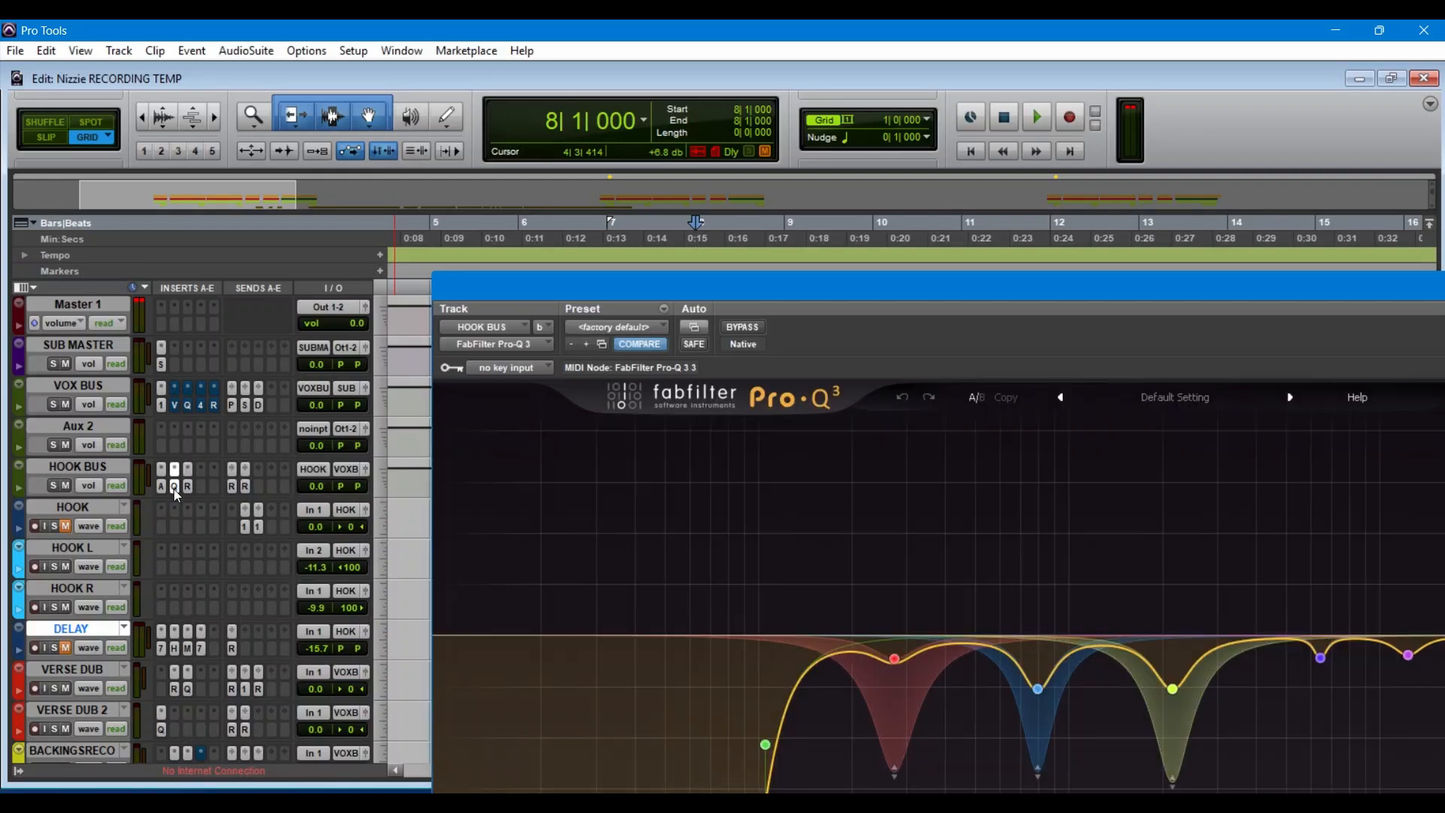
left_click_drag(727, 297, 524, 294)
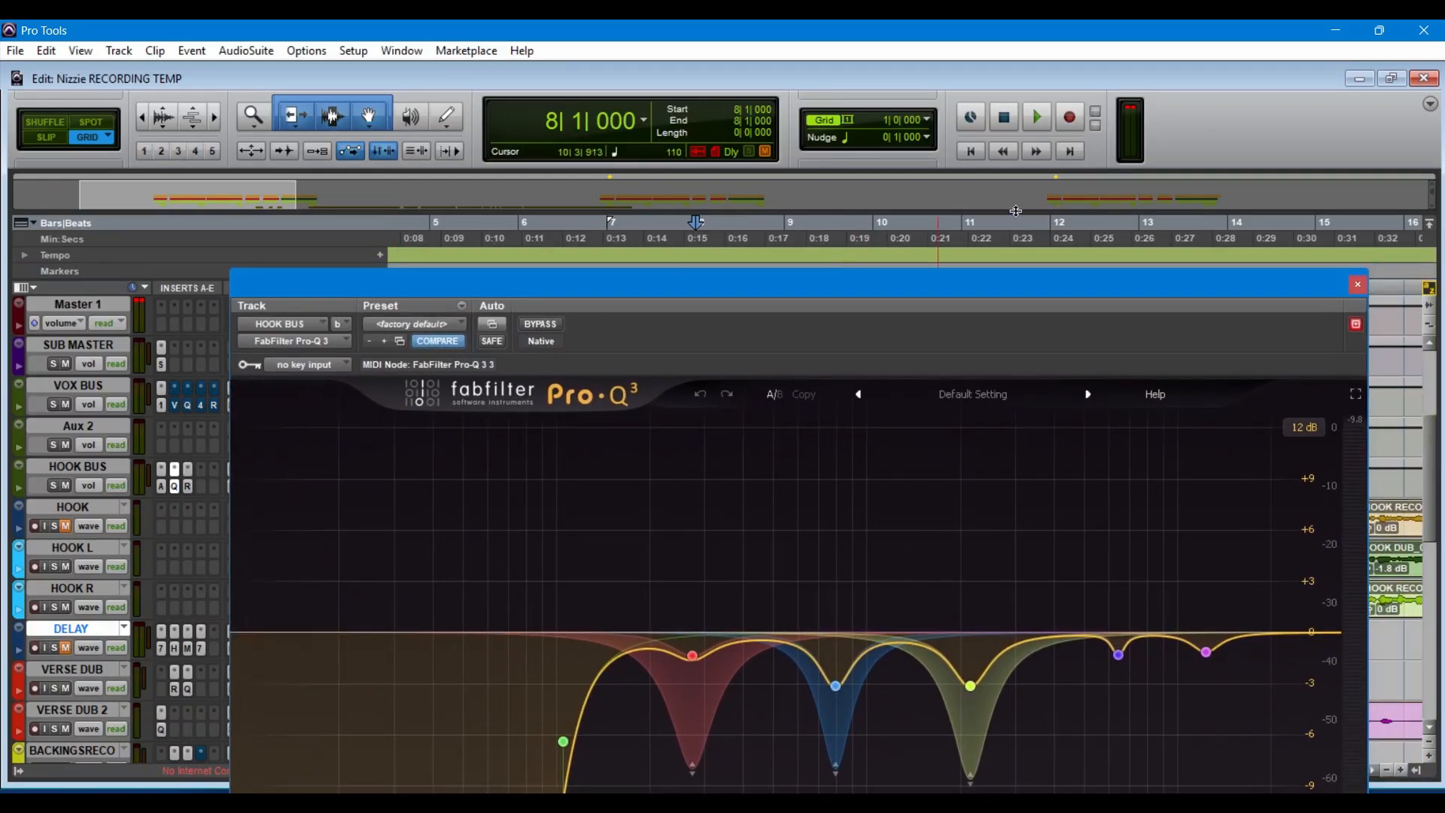
left_click(1352, 287)
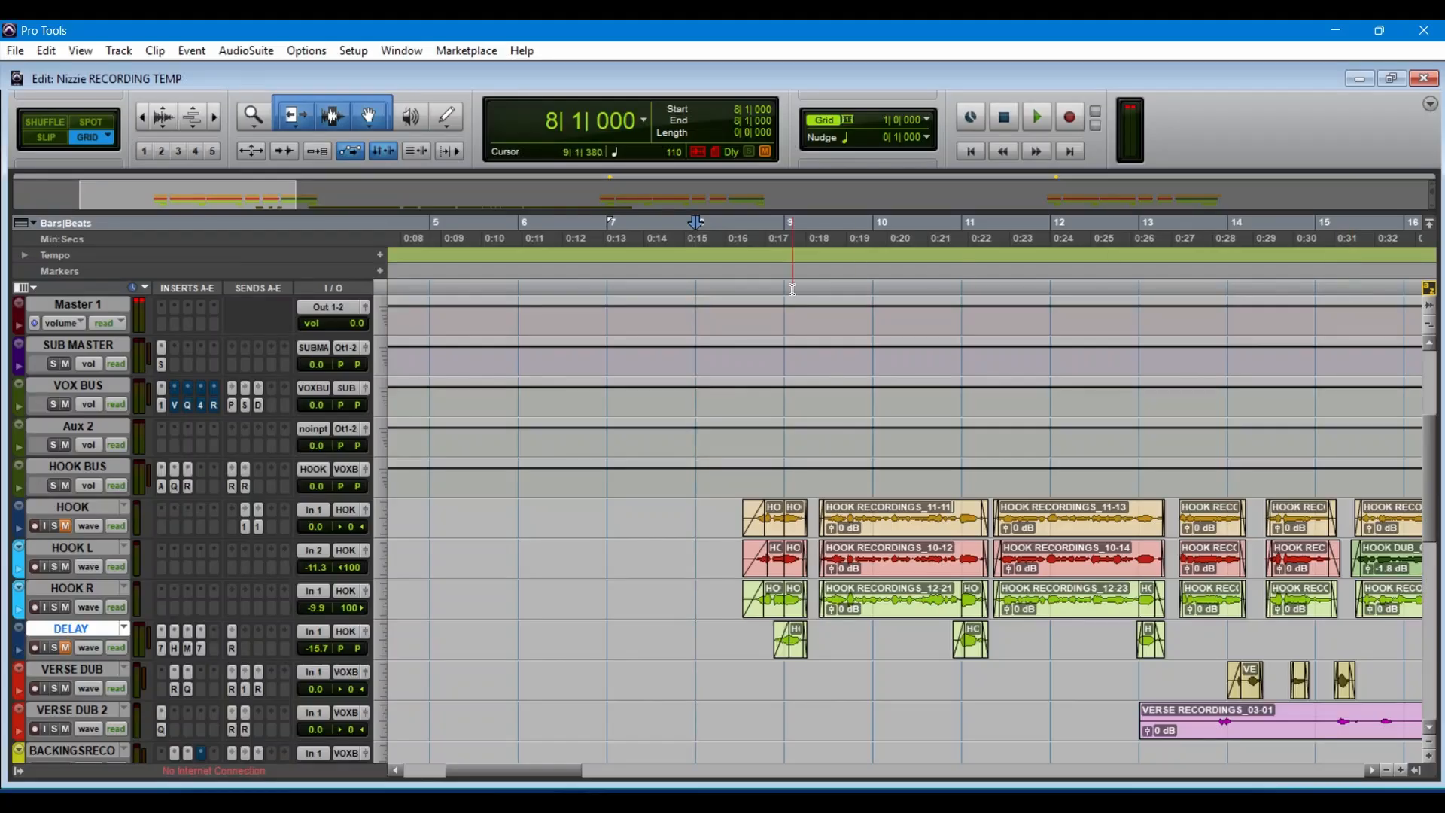
Step: Bypass the DeEsser, CLA Vocals, CLA-2A and Pro-Q 3 plug-ins in inserts F to J of the VOX BUS track in the mixer
scroll(534, 337, "down", 10)
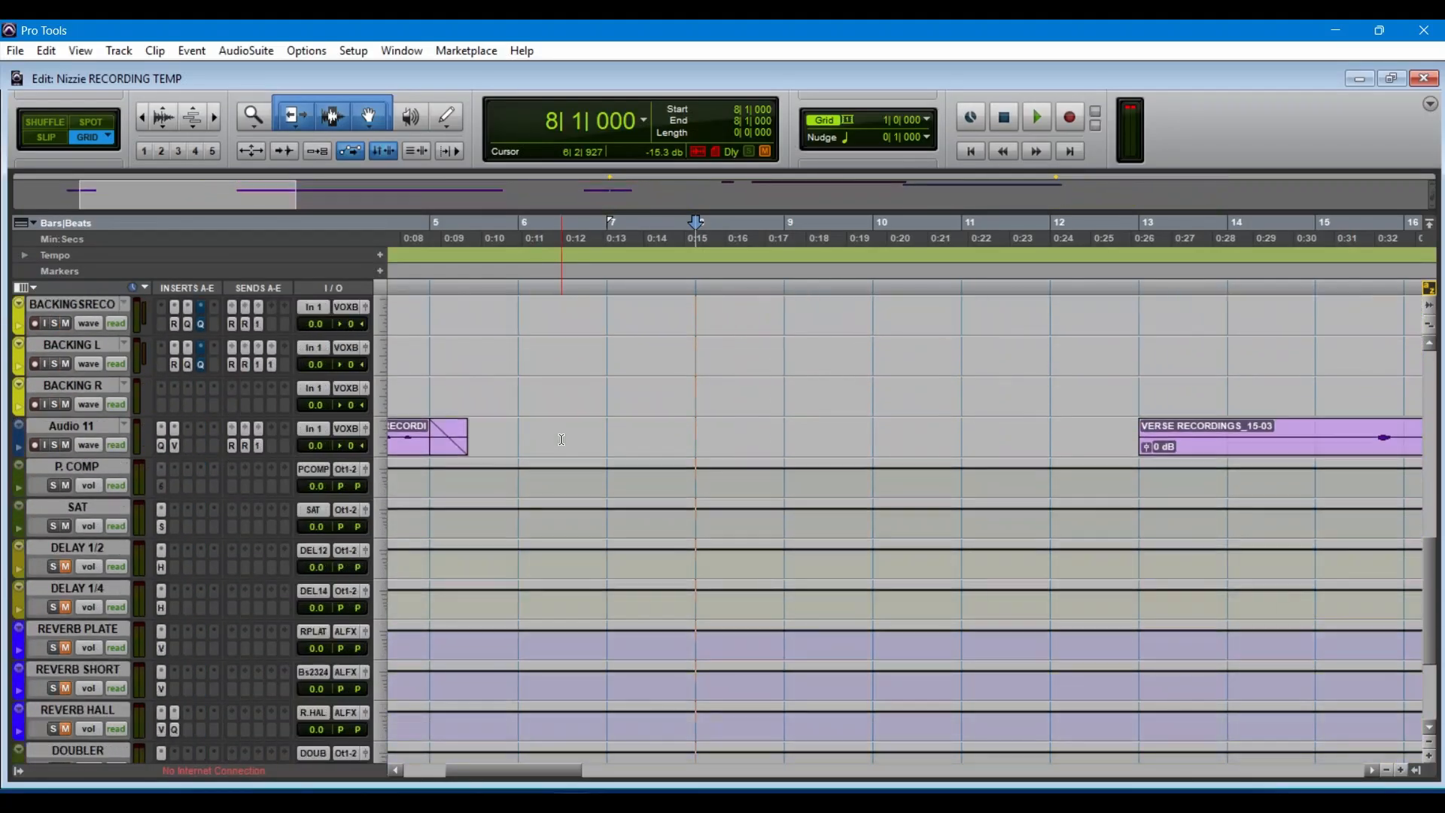
scroll(561, 440, "up", 4)
scroll(562, 439, "up", 5)
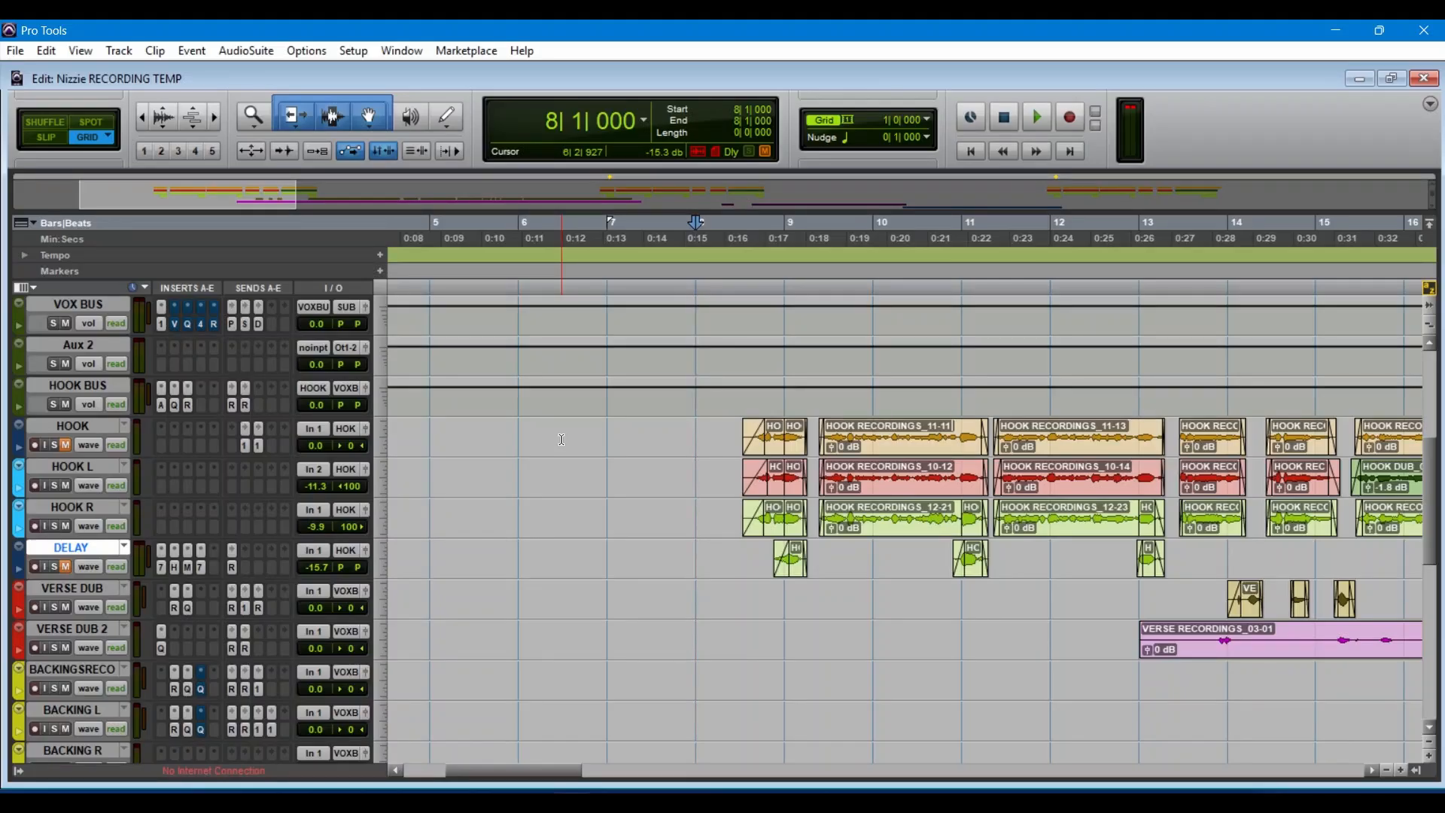
scroll(561, 440, "up", 4)
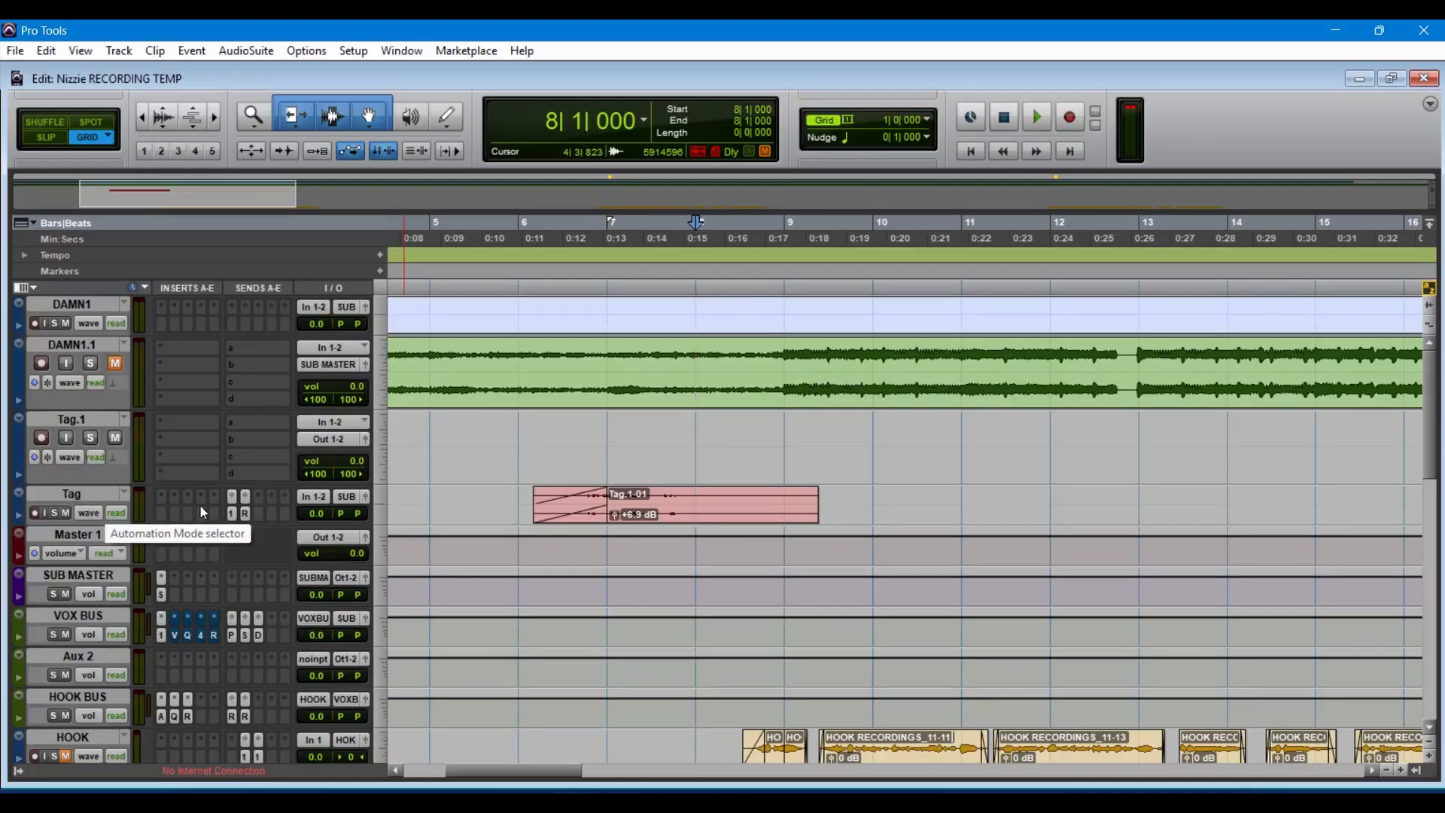
scroll(472, 602, "down", 5)
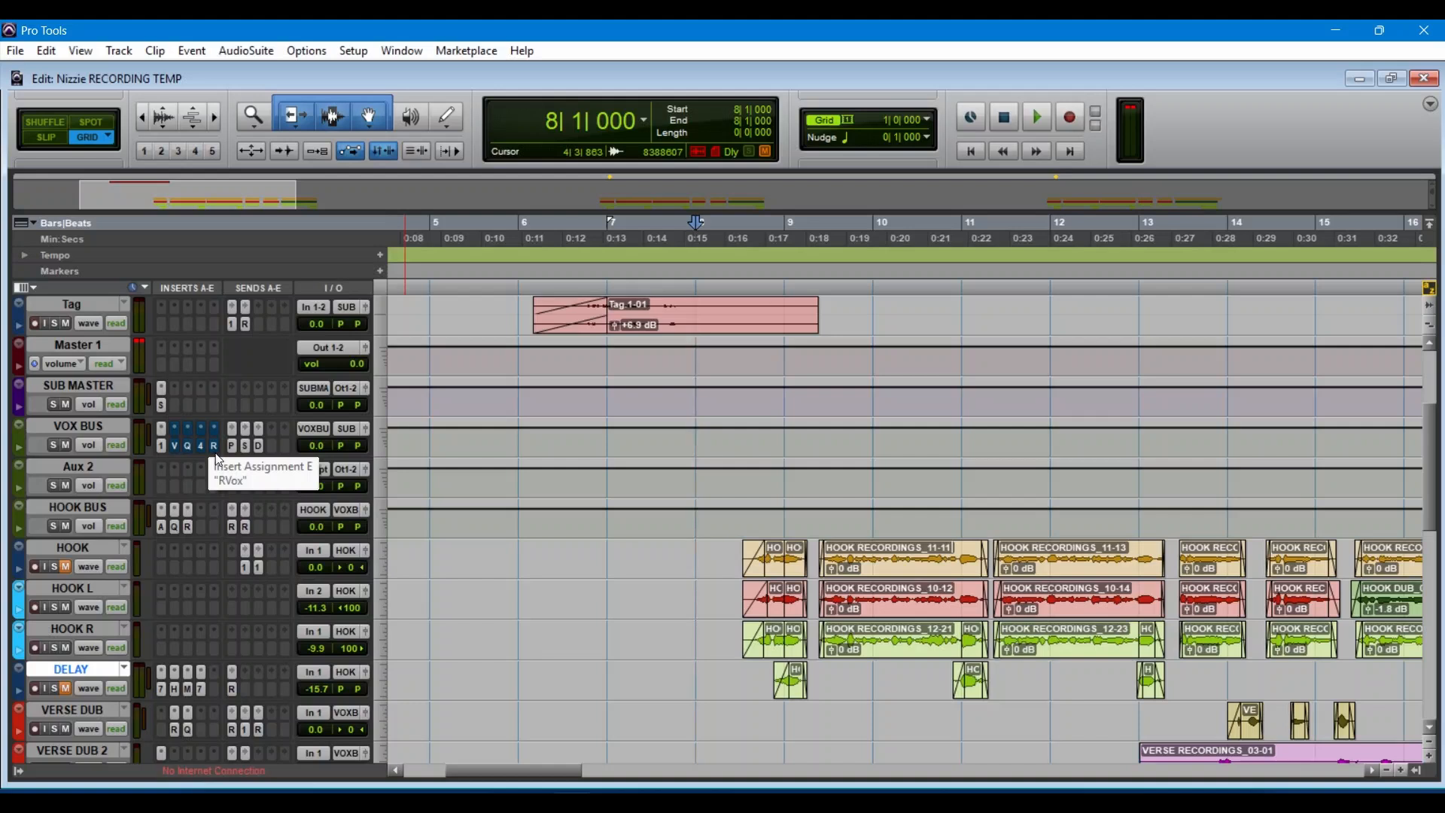
key("ctrl+equal")
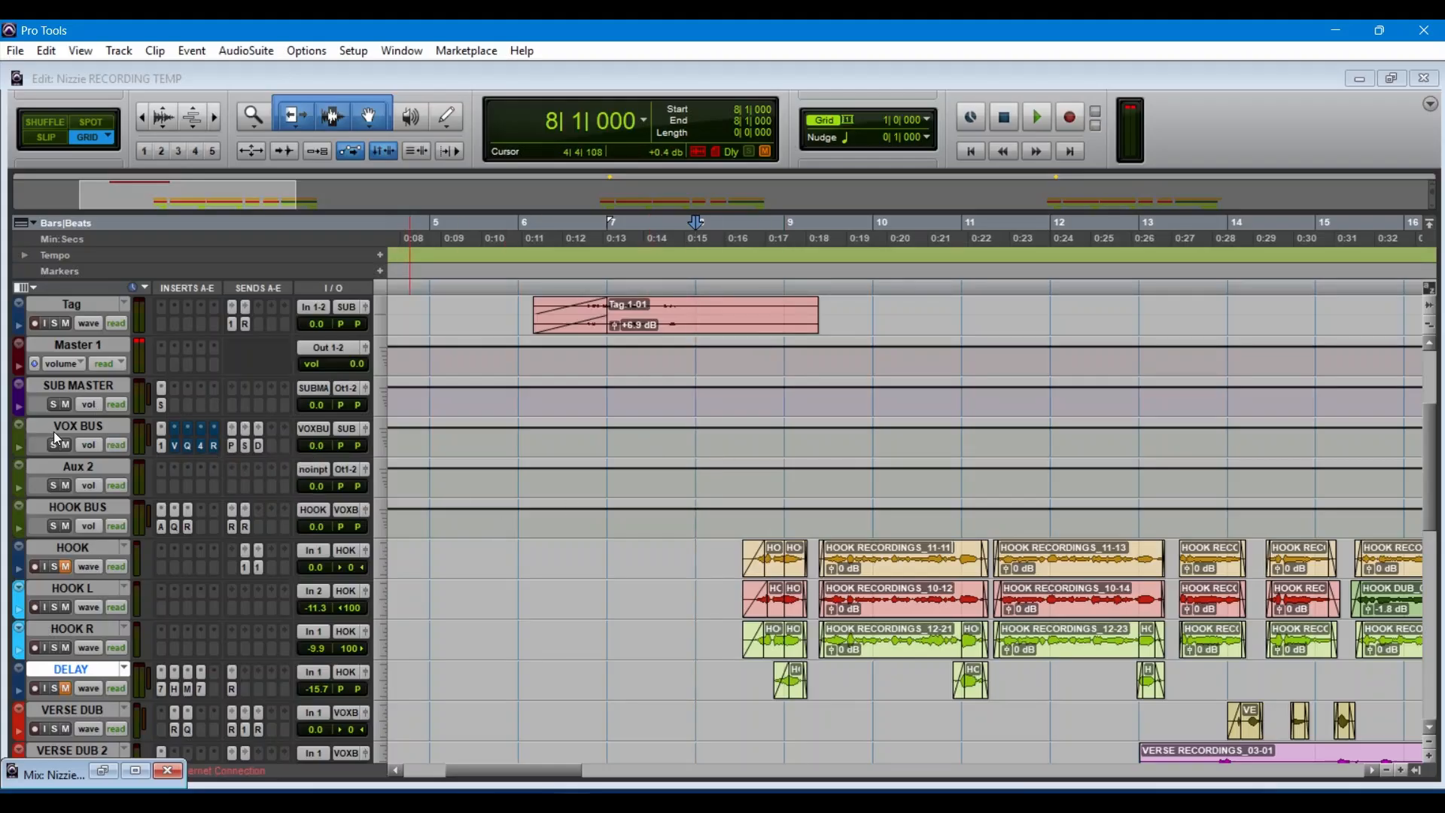
left_click(133, 432)
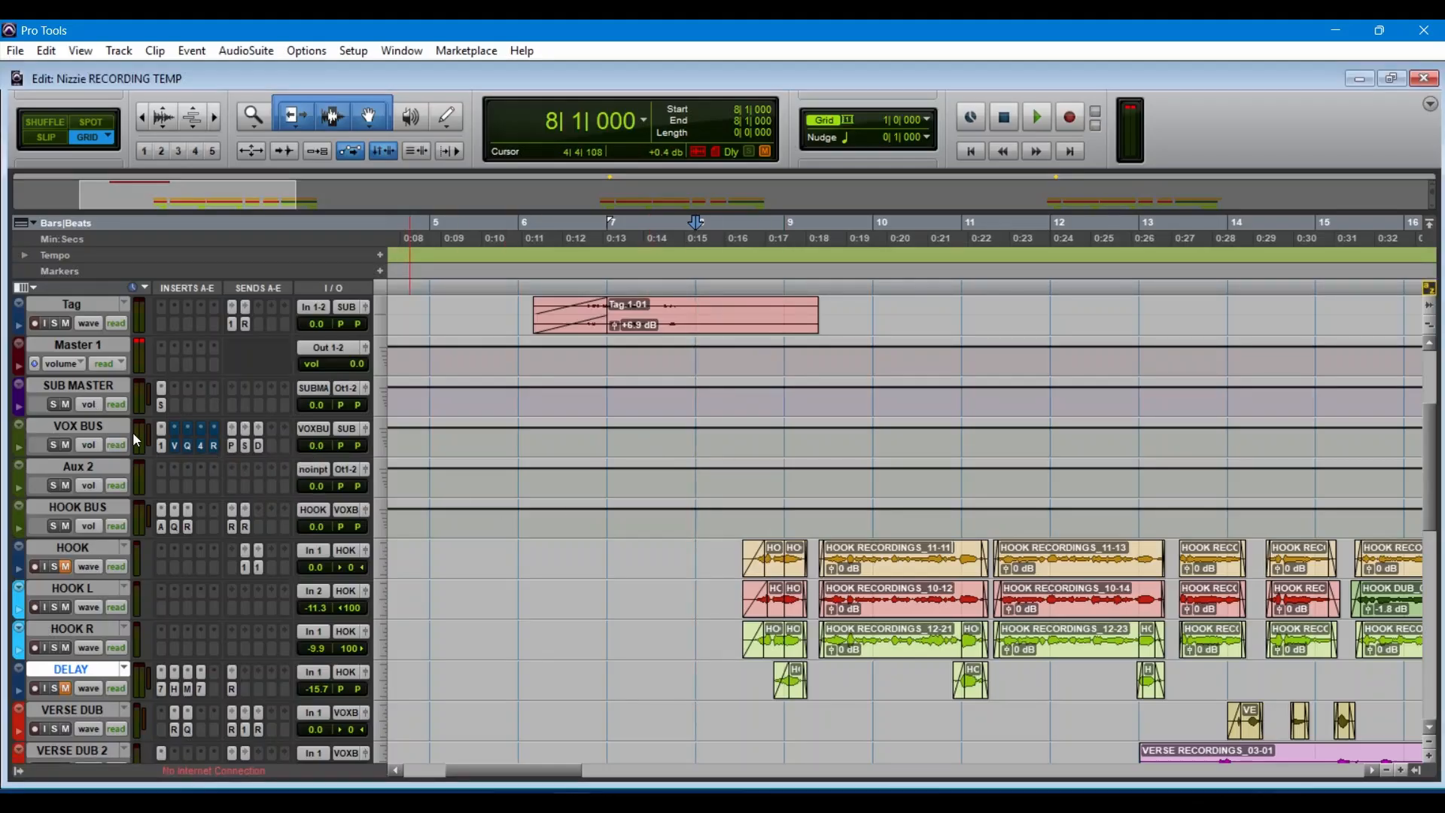
key("ctrl+equal")
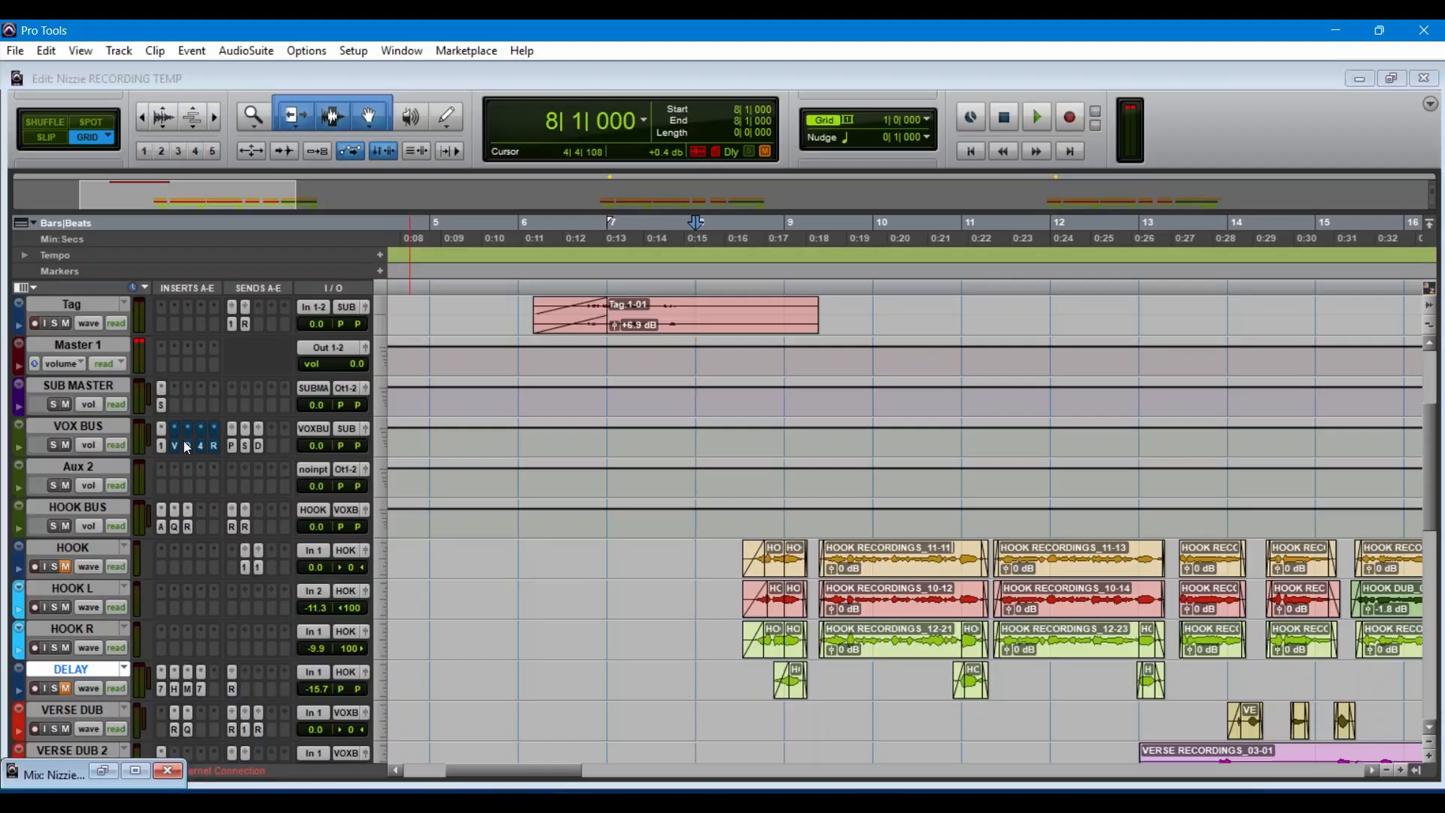
left_click(134, 770)
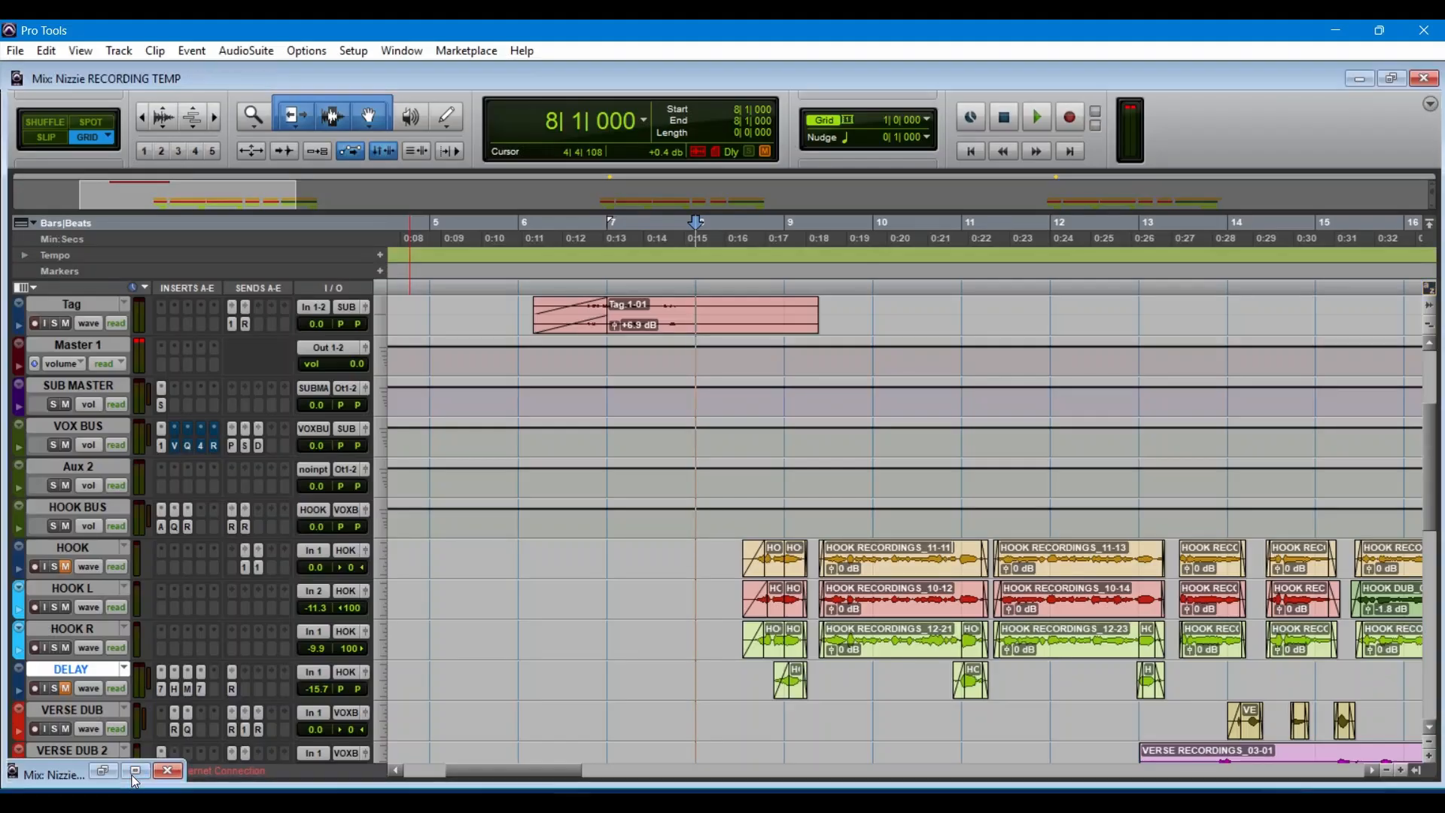
scroll(474, 267, "up", 3)
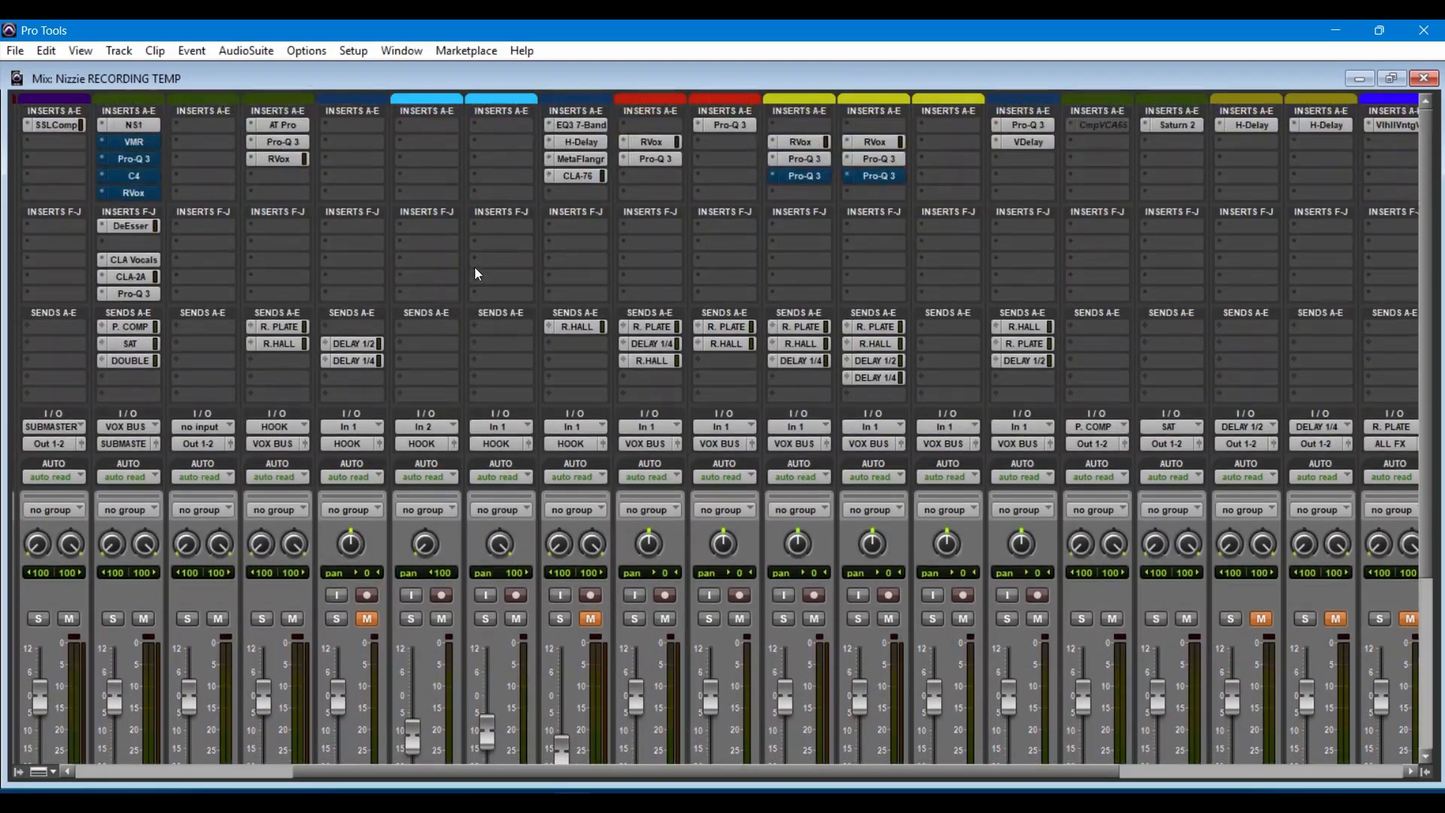
left_click(130, 260, "ctrl+super")
left_click(128, 277, "ctrl+super")
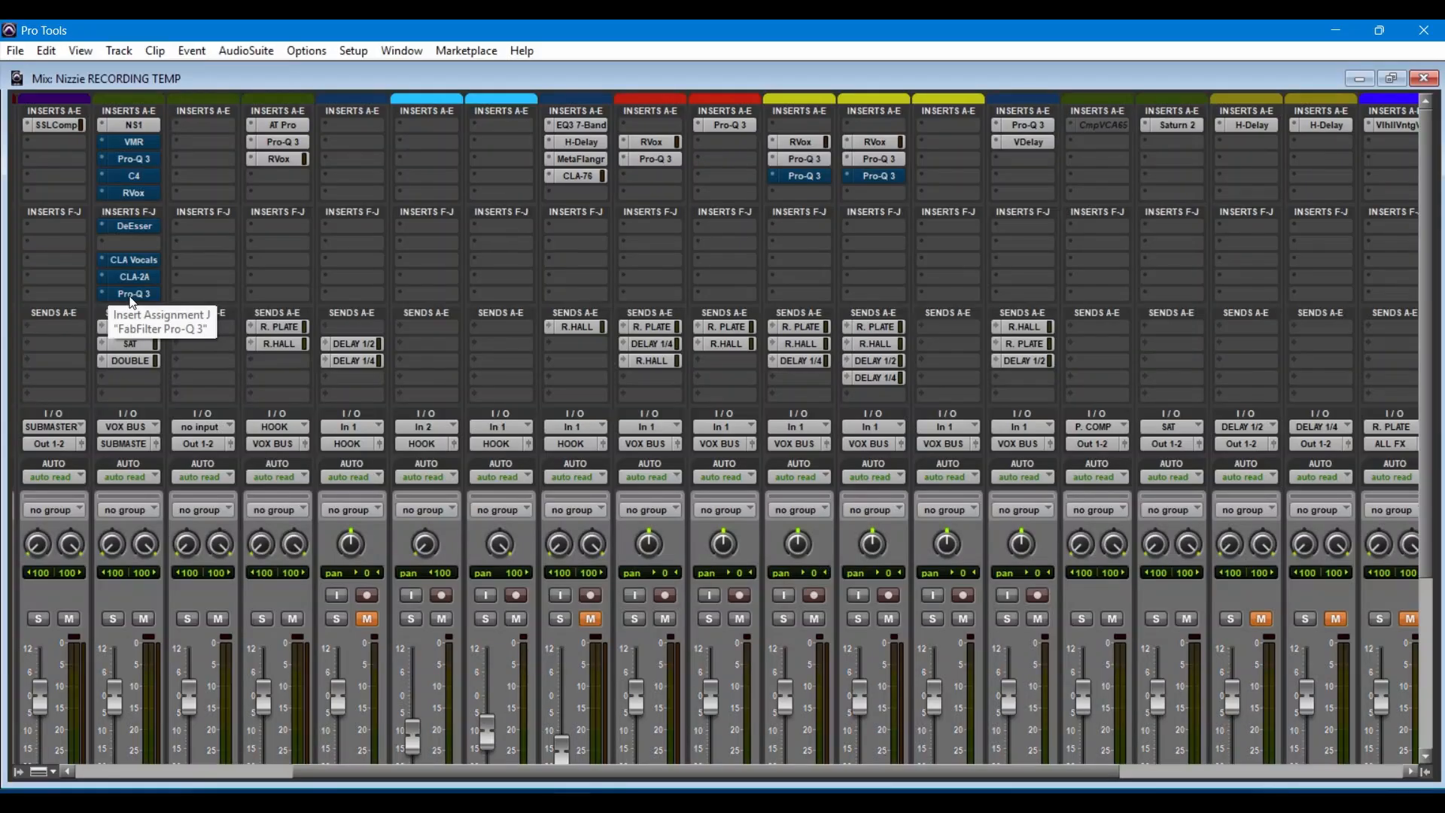
Step: Minimize the mixer, examine the Auto-Tune Pro settings on insert A of the HOOK BUS track and close the plug-in
left_click(1350, 82)
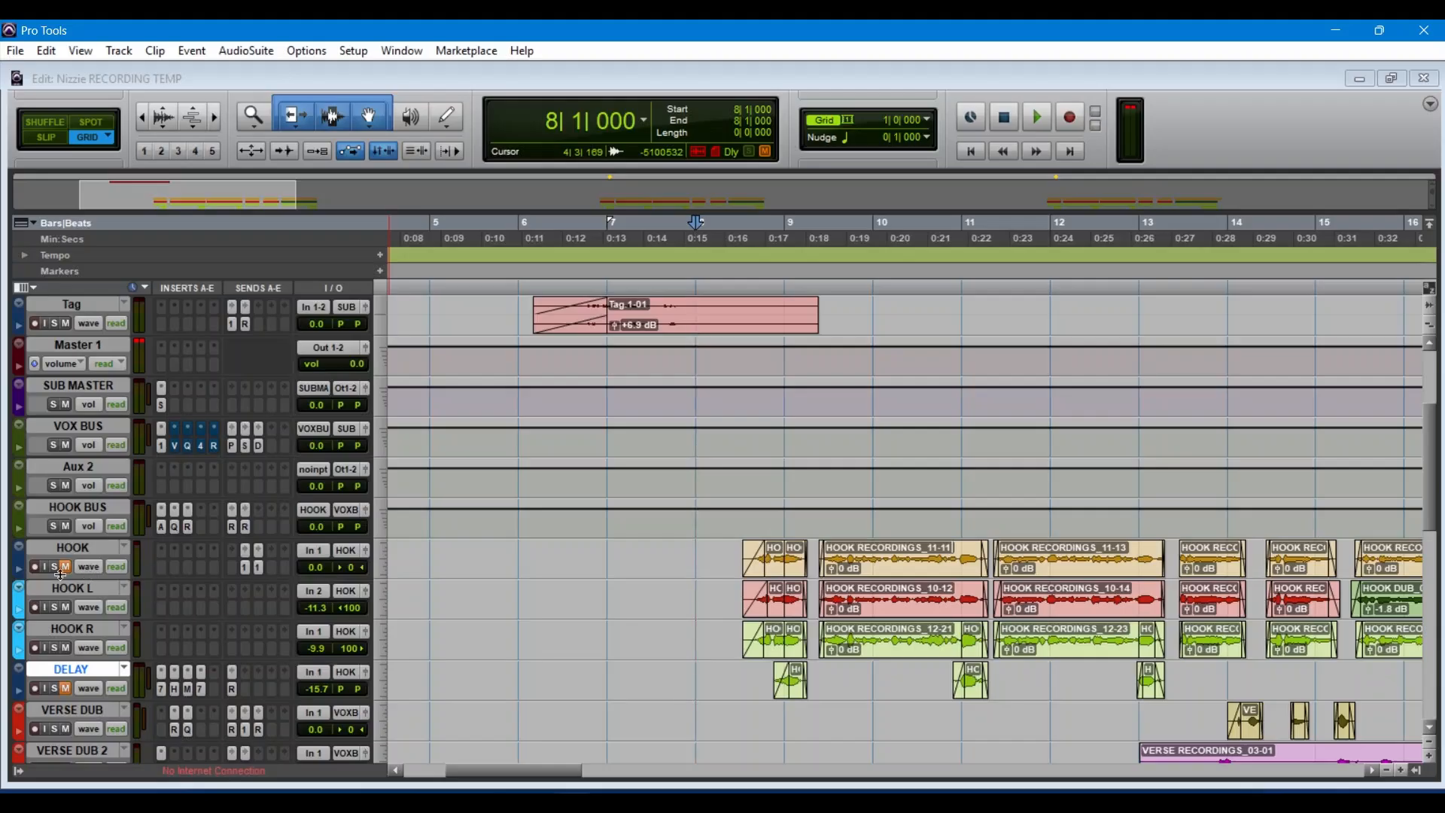
left_click(161, 529)
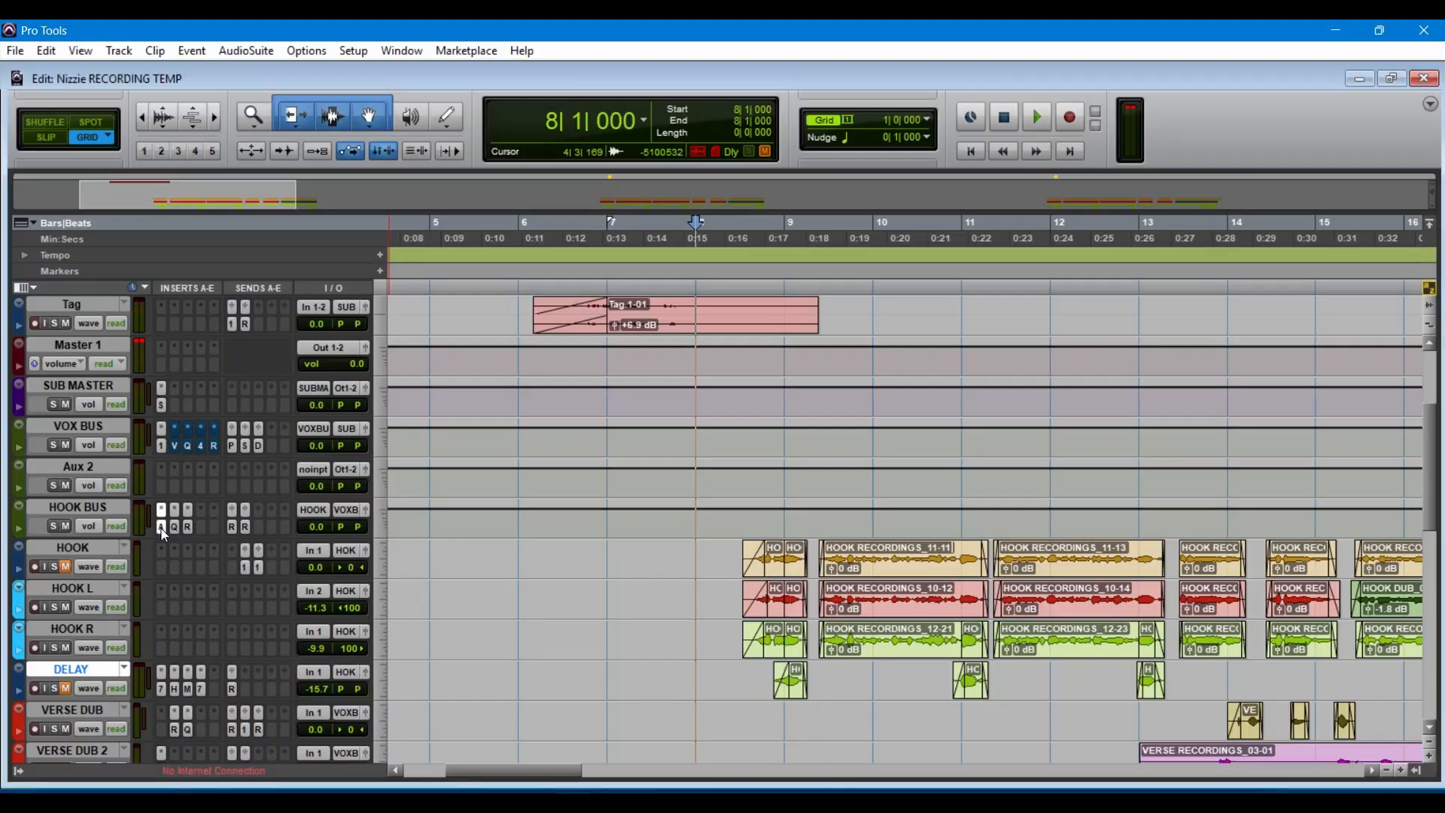
left_click(161, 529)
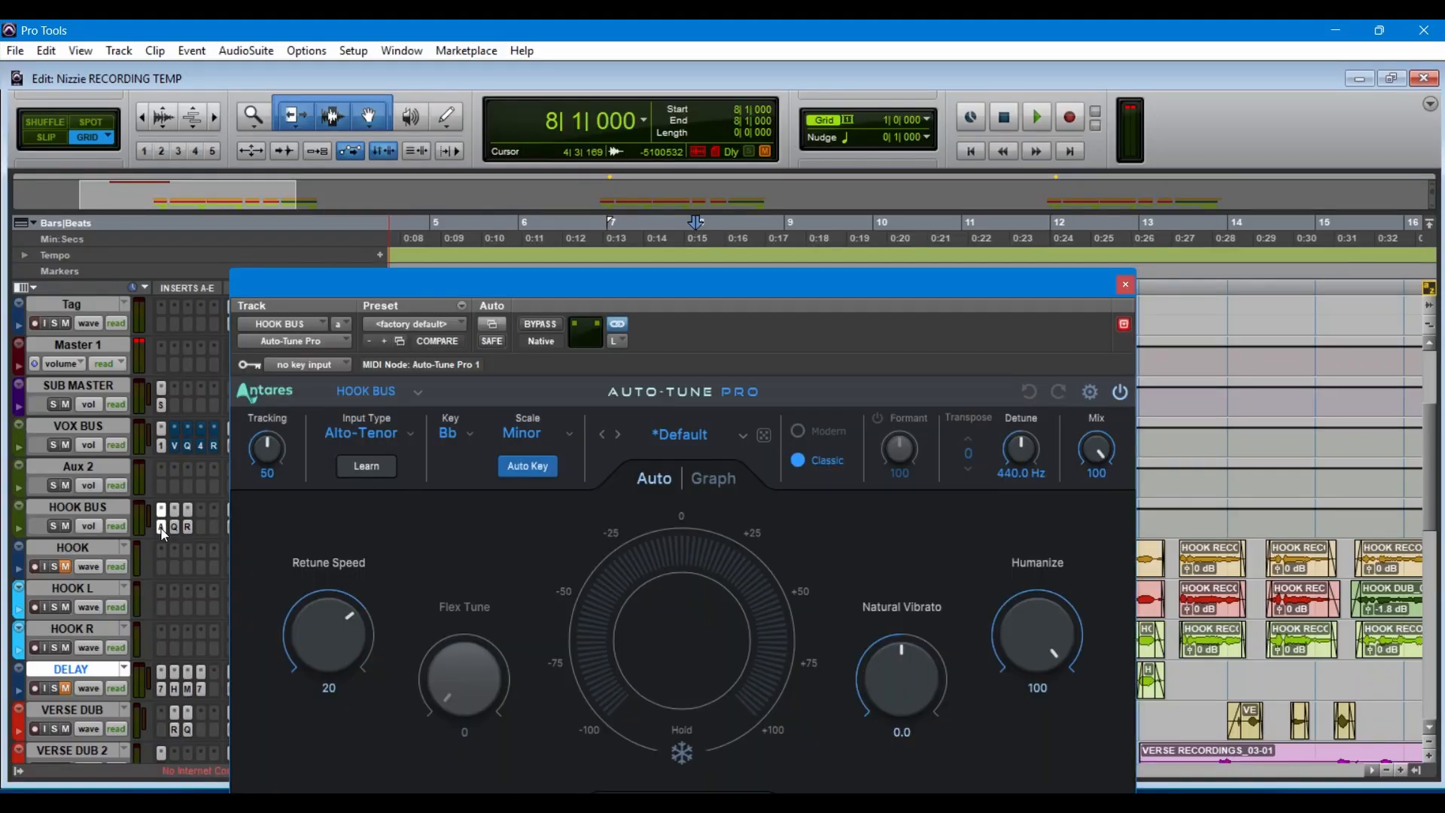
left_click(1126, 284)
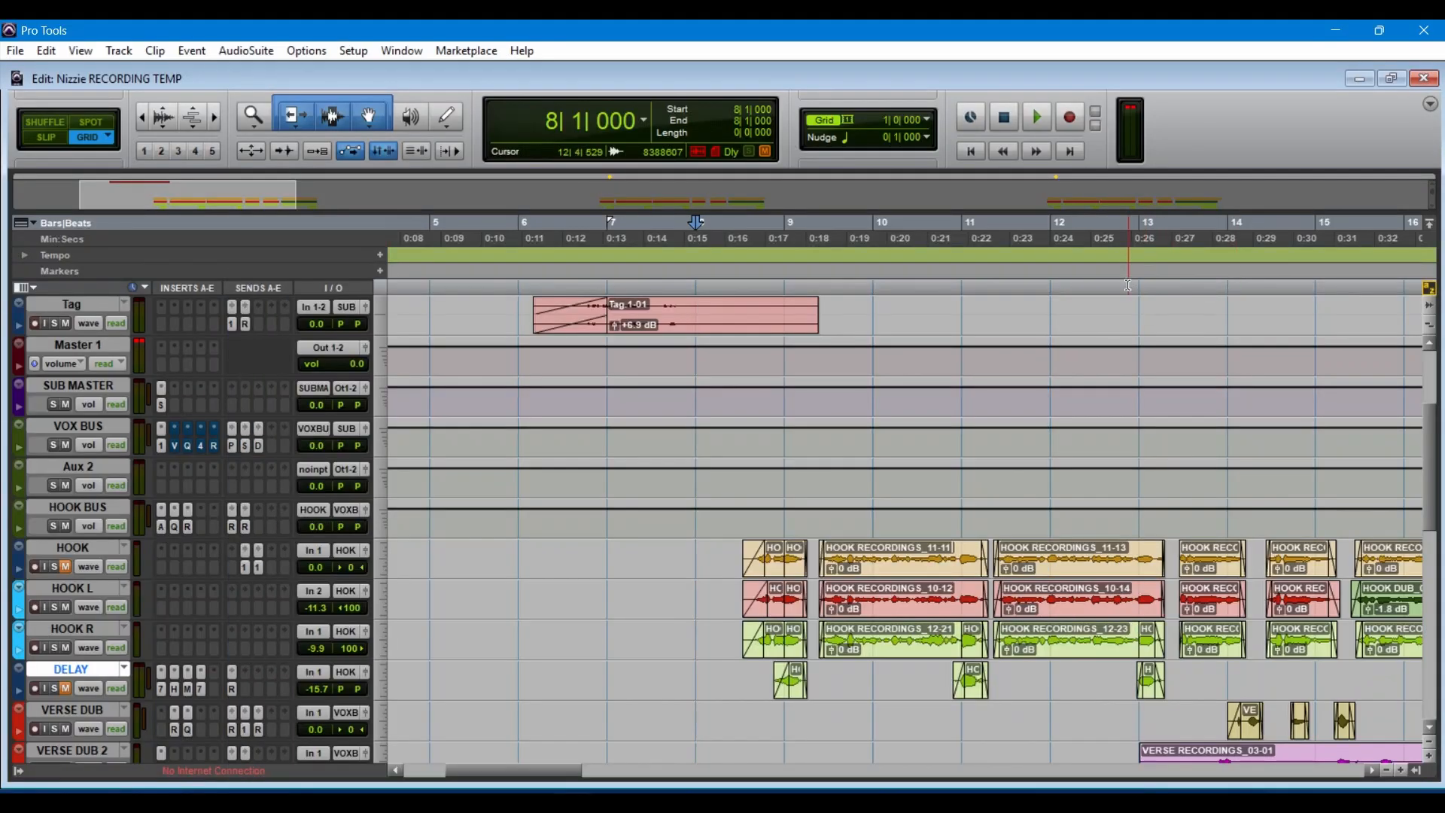
Step: Open Pro-Q 3 on insert B of the HOOK BUS and switch its bypass on and off during playback to compare the sound
left_click(174, 526)
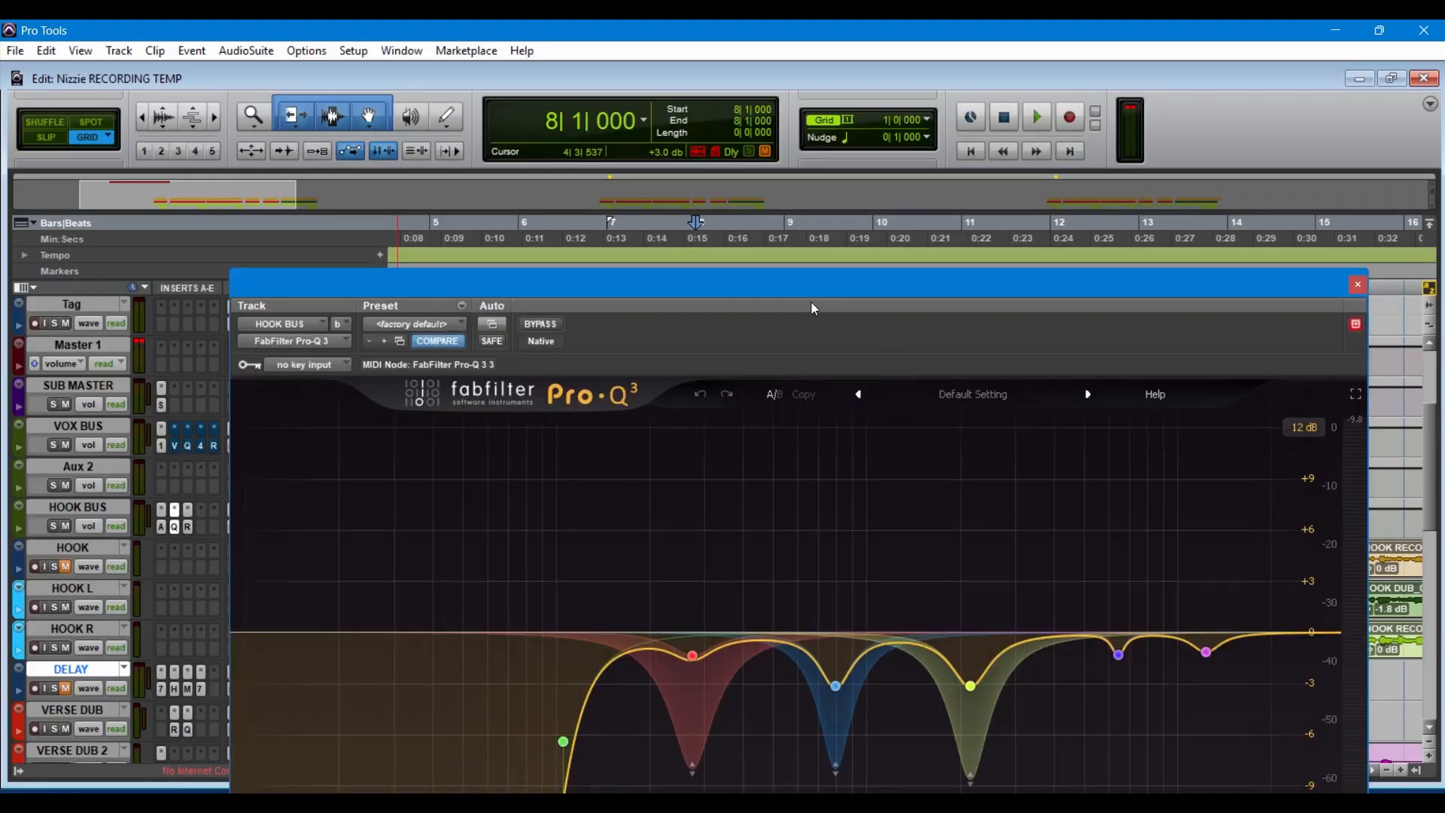
left_click_drag(797, 287, 810, 168)
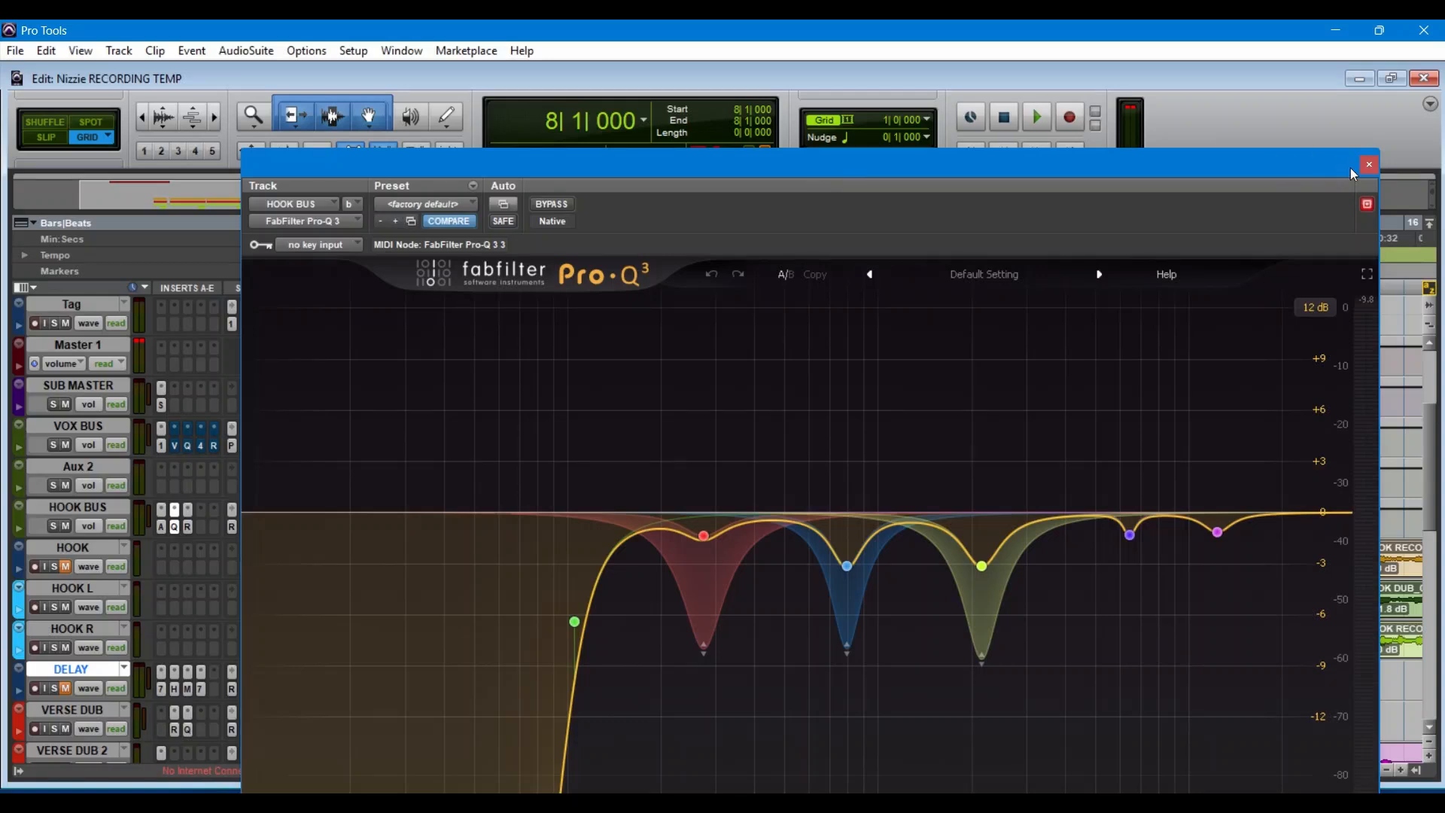
left_click(545, 209)
key("space")
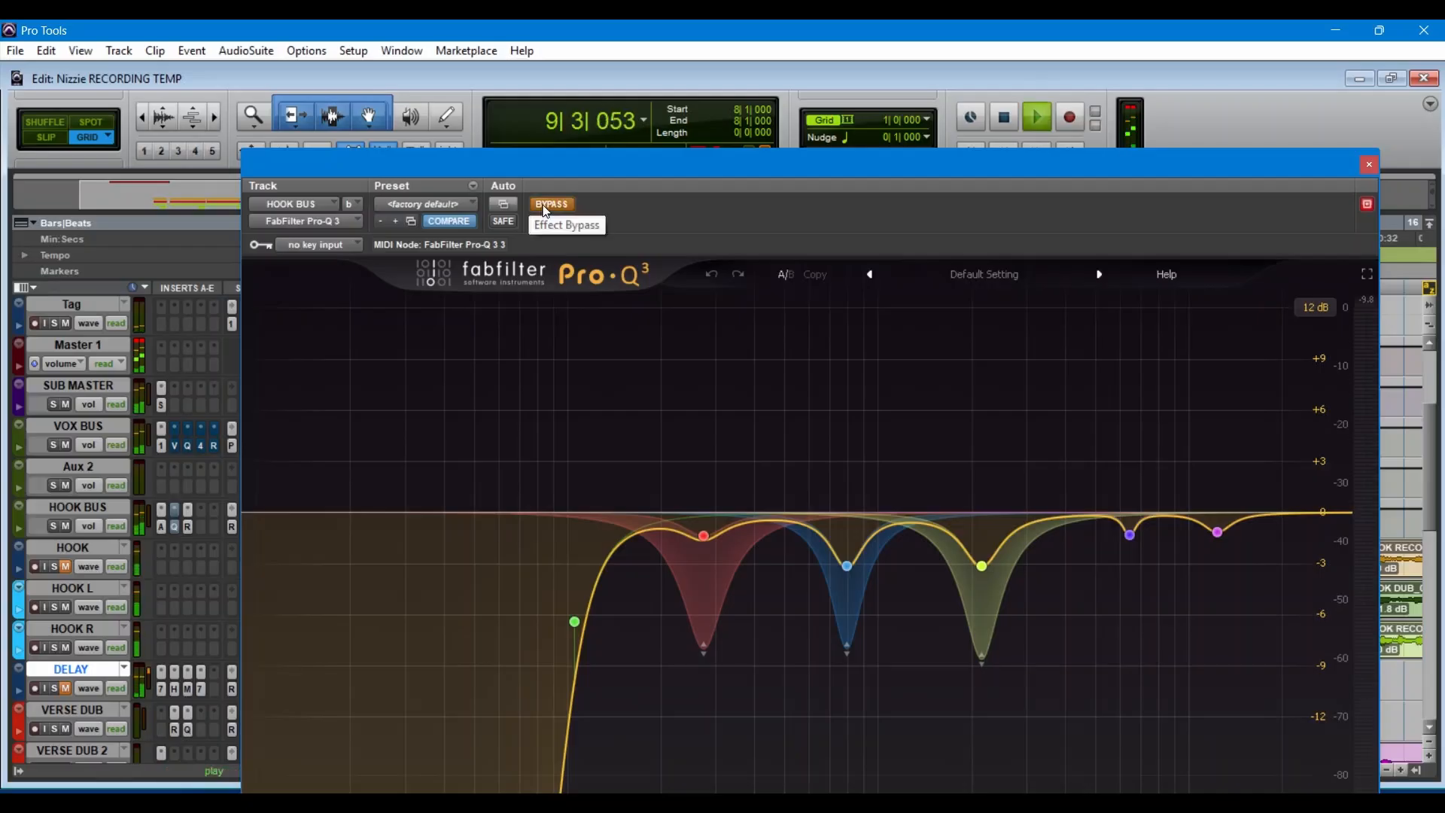
left_click(545, 210)
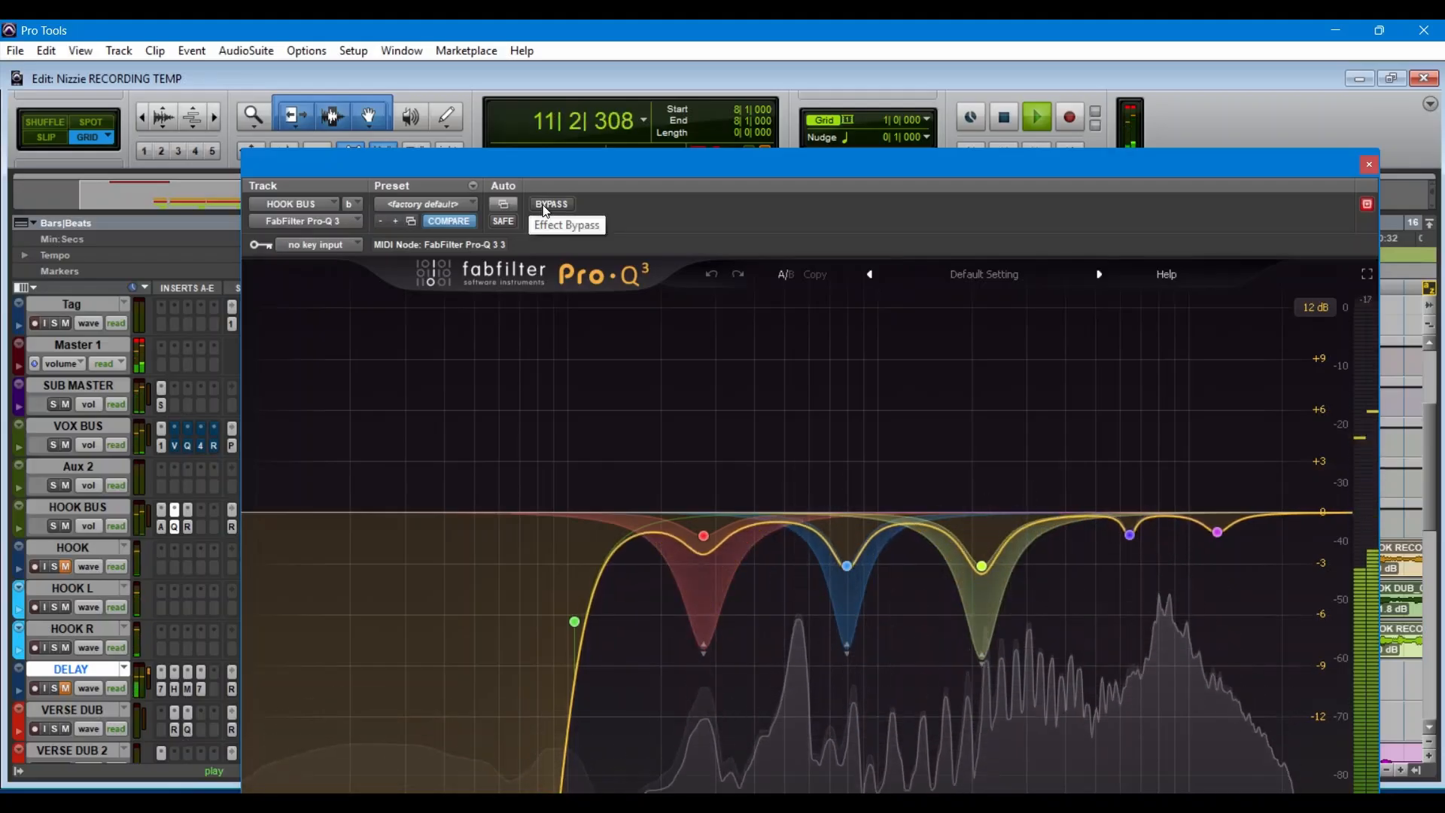
Step: Inspect the red, blue and yellow-green cut bands of the HOOK BUS equalizer during playback, stop playback and close the plug-in
mouse_move(703, 536)
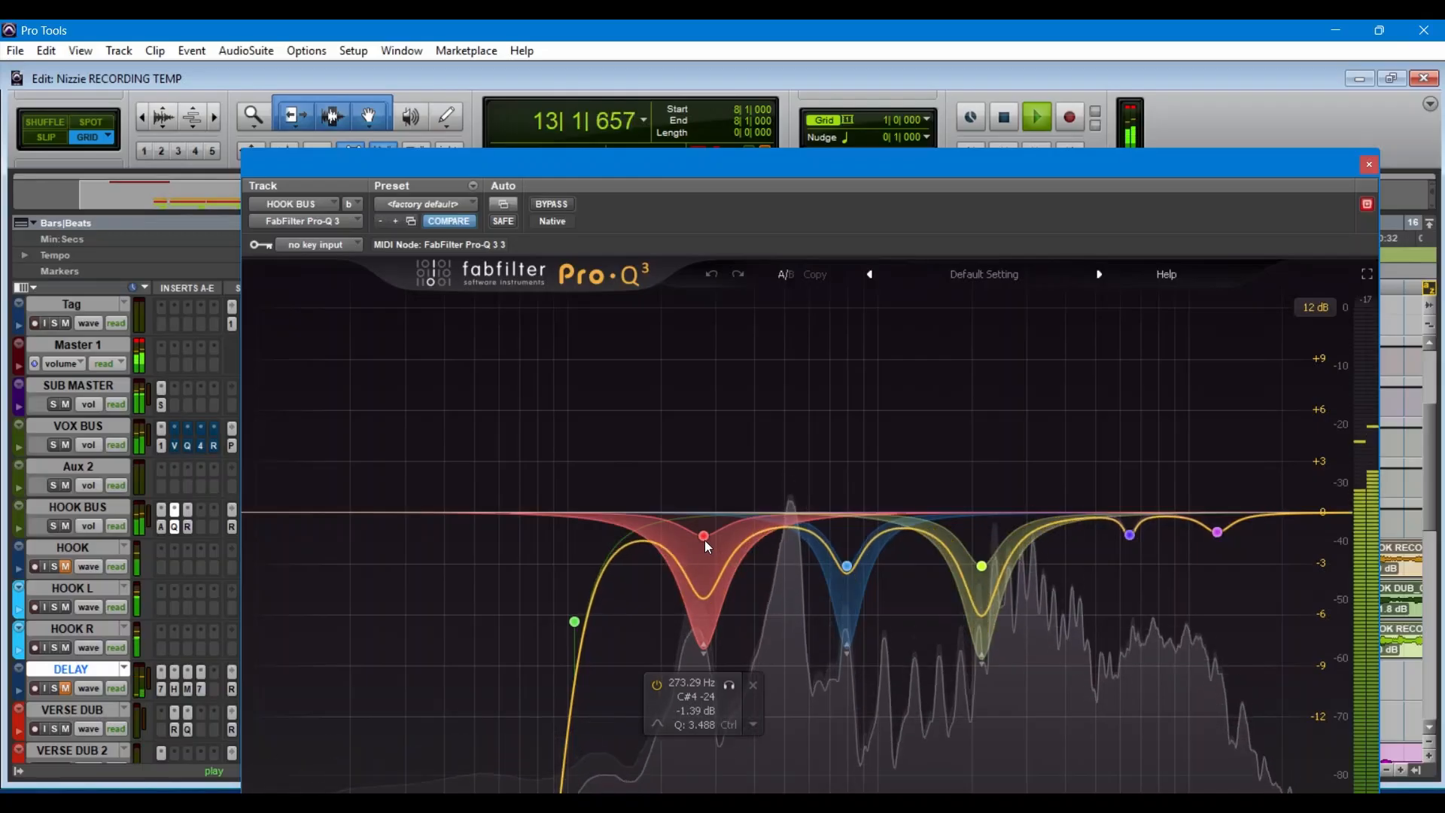
mouse_move(848, 568)
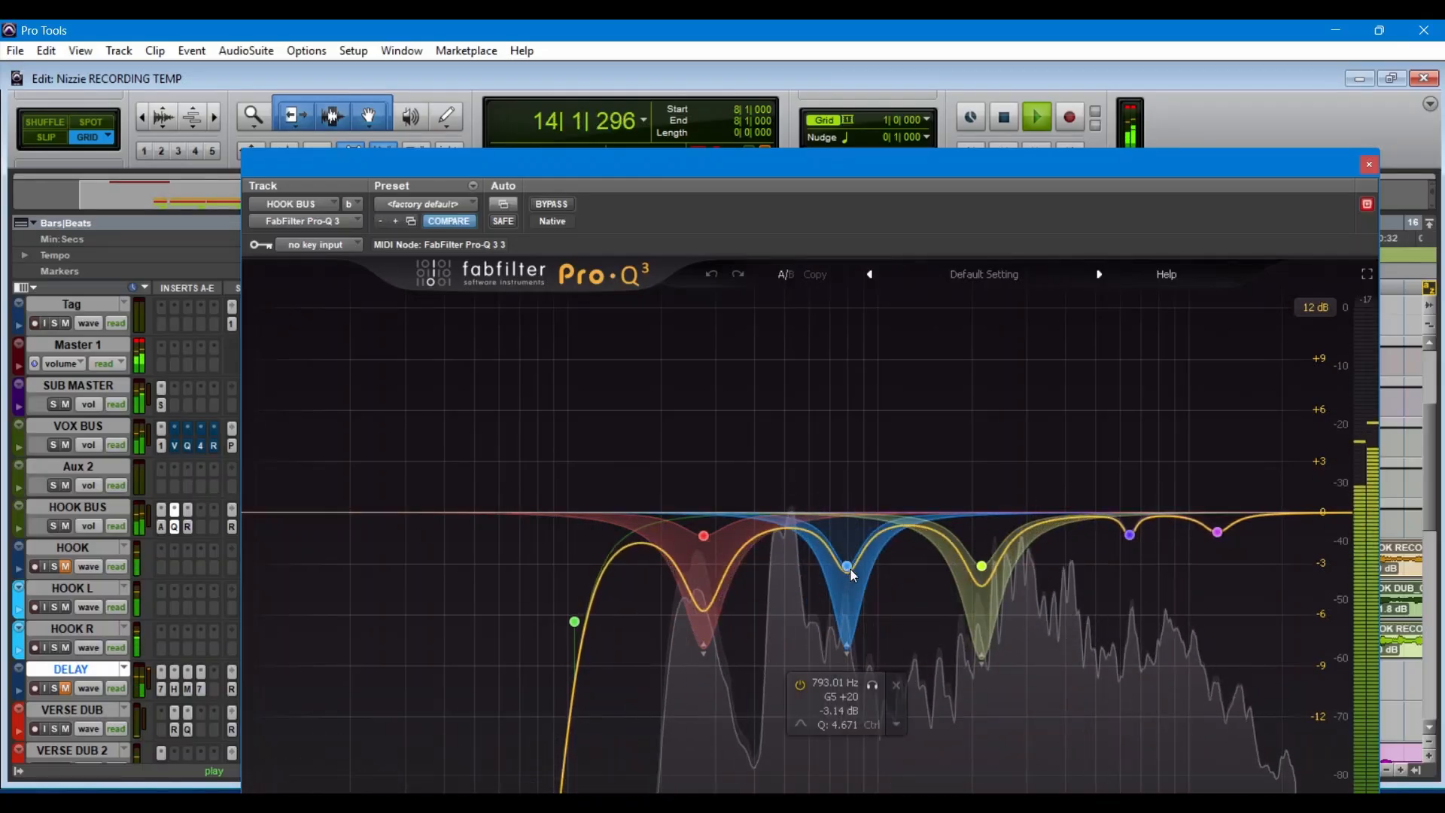
mouse_move(991, 571)
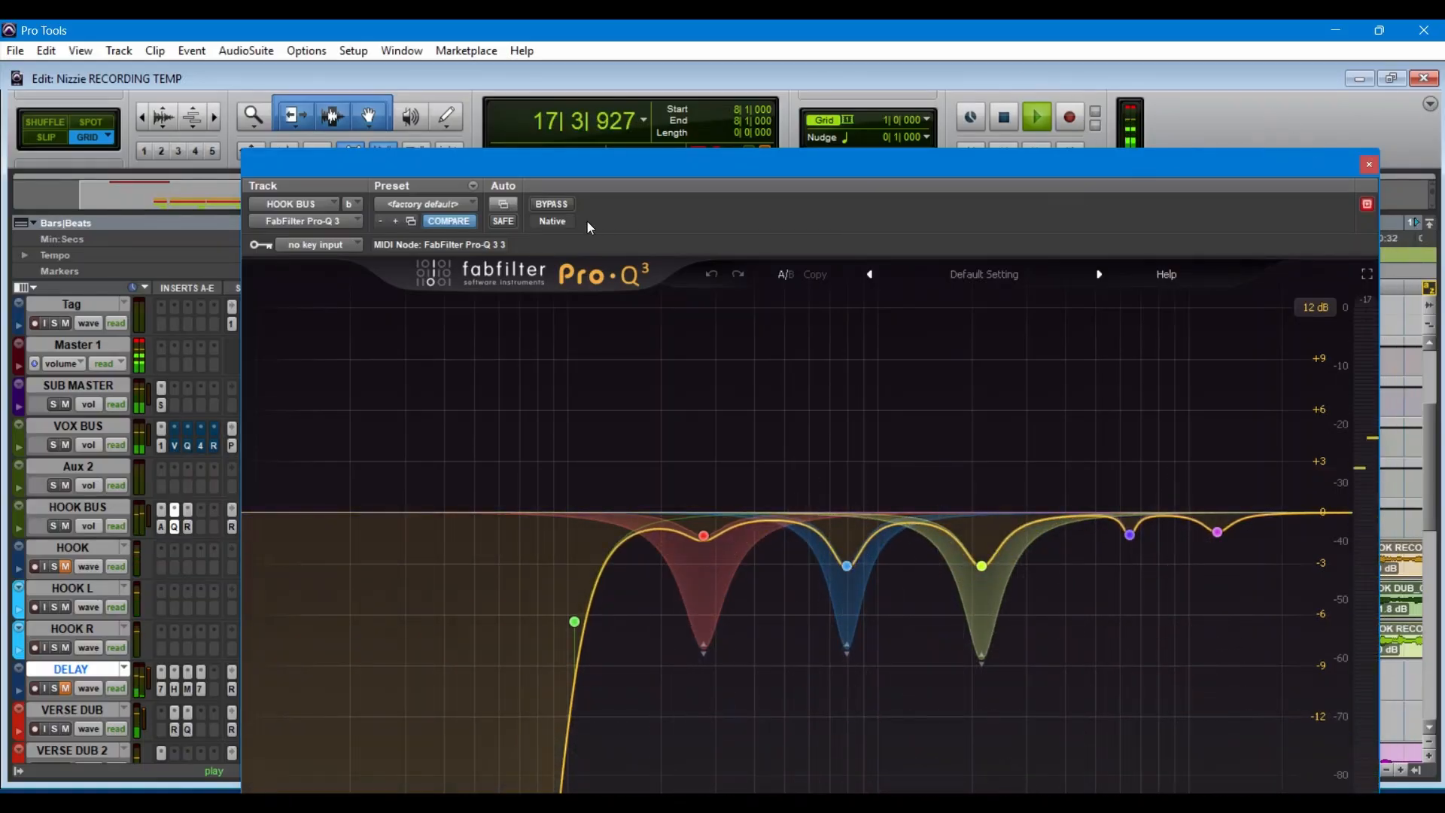
key("space")
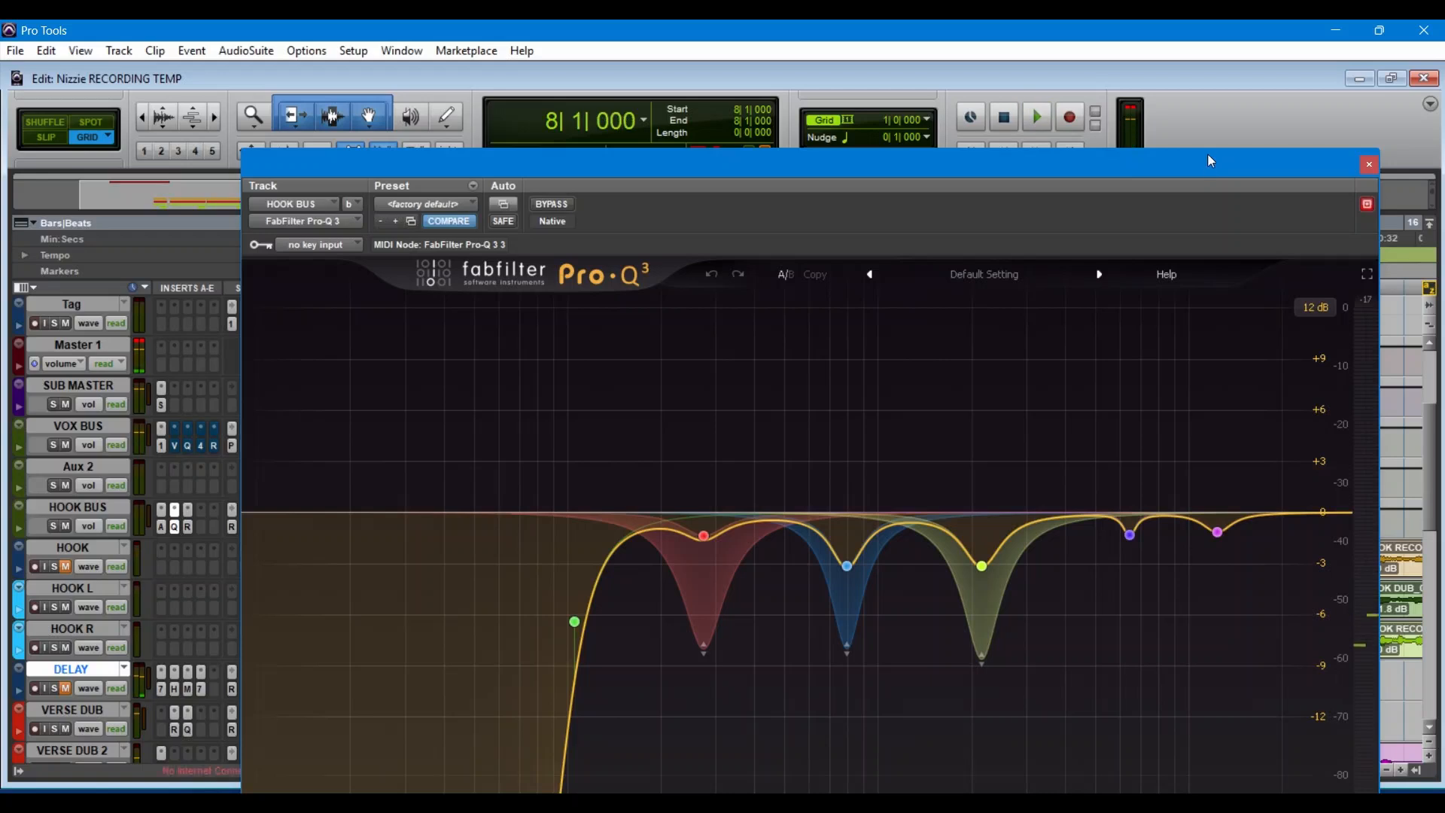
left_click(1369, 164)
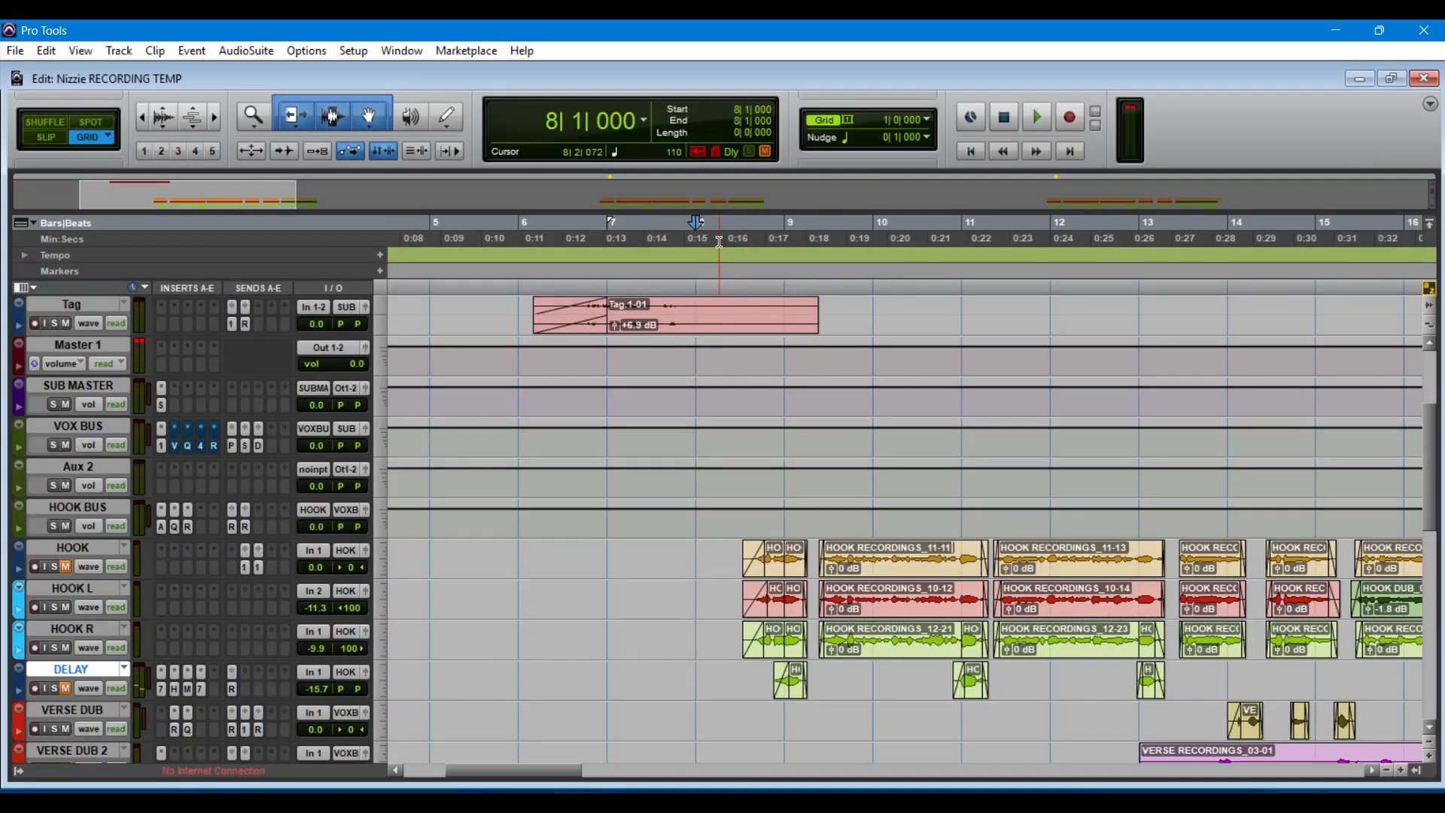
Step: Select the timeline from about bar 8 to bar 17, and play the hook with the backing vocal tracks muted
mouse_move(719, 241)
left_mouse_down()
mouse_move(1168, 297)
mouse_move(1419, 304)
mouse_move(1286, 307)
mouse_move(1180, 353)
mouse_move(1202, 407)
left_mouse_up()
scroll(1098, 465, "down", 5)
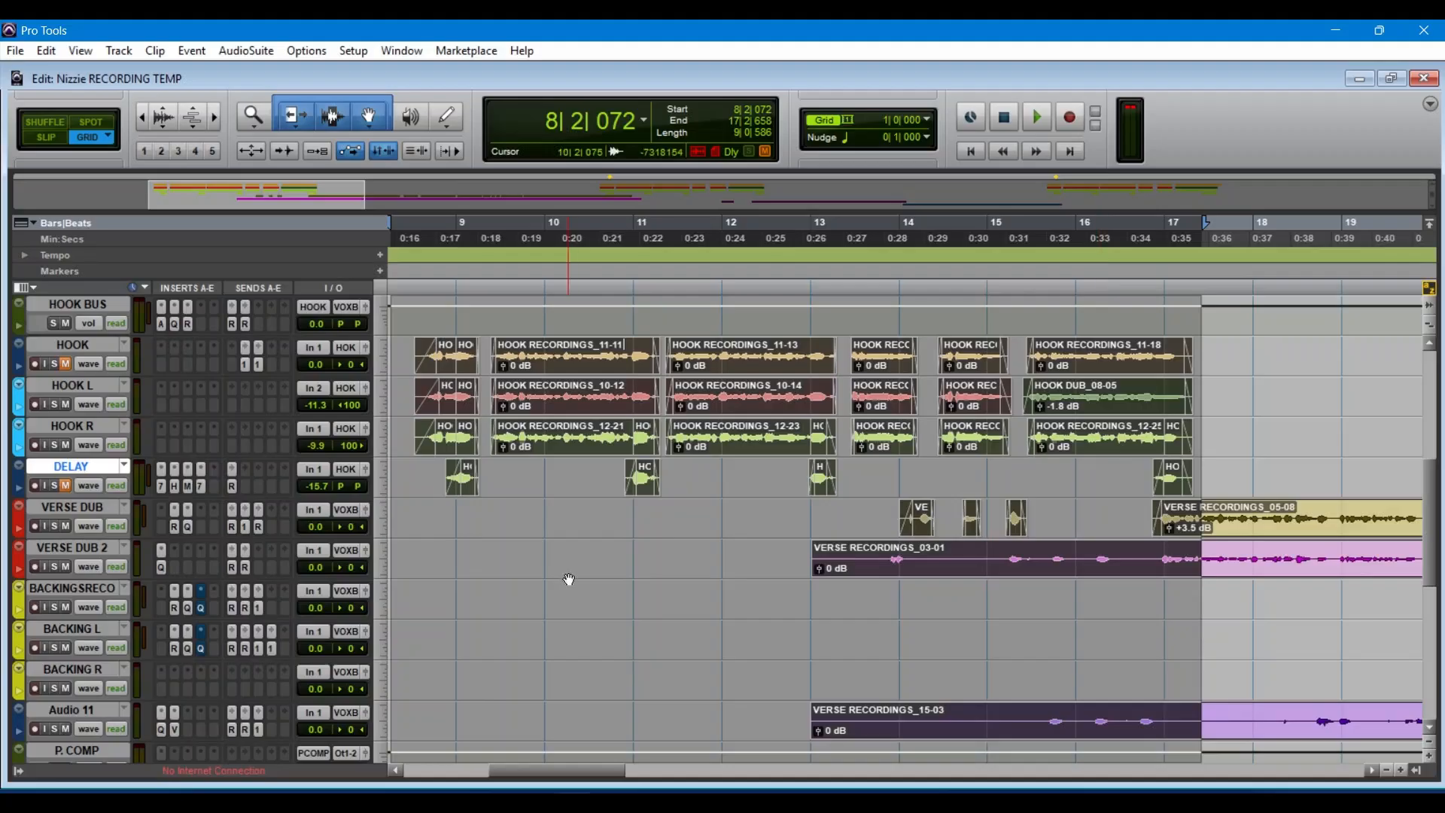
left_click(66, 607)
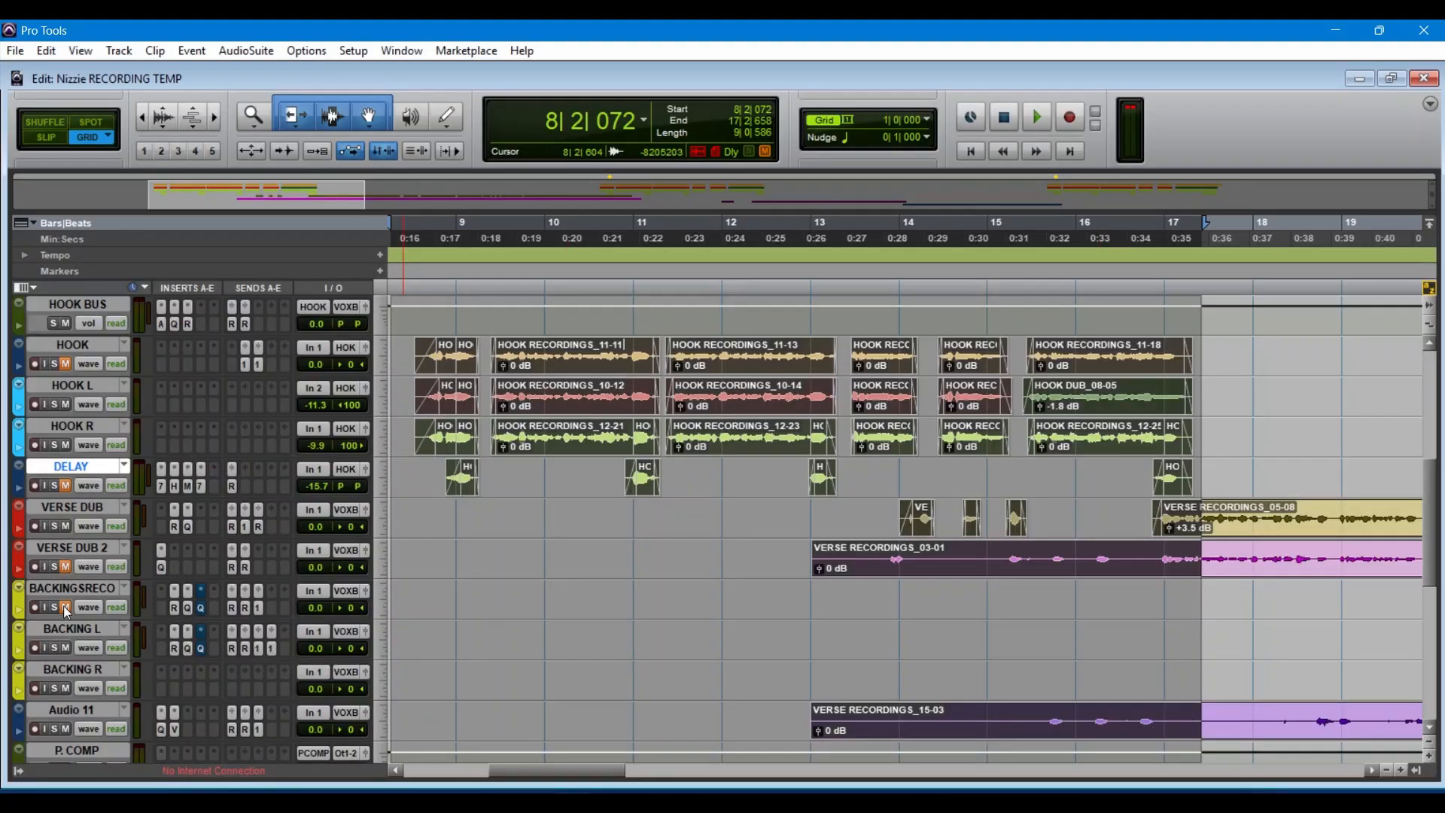
left_click(65, 688)
key("space")
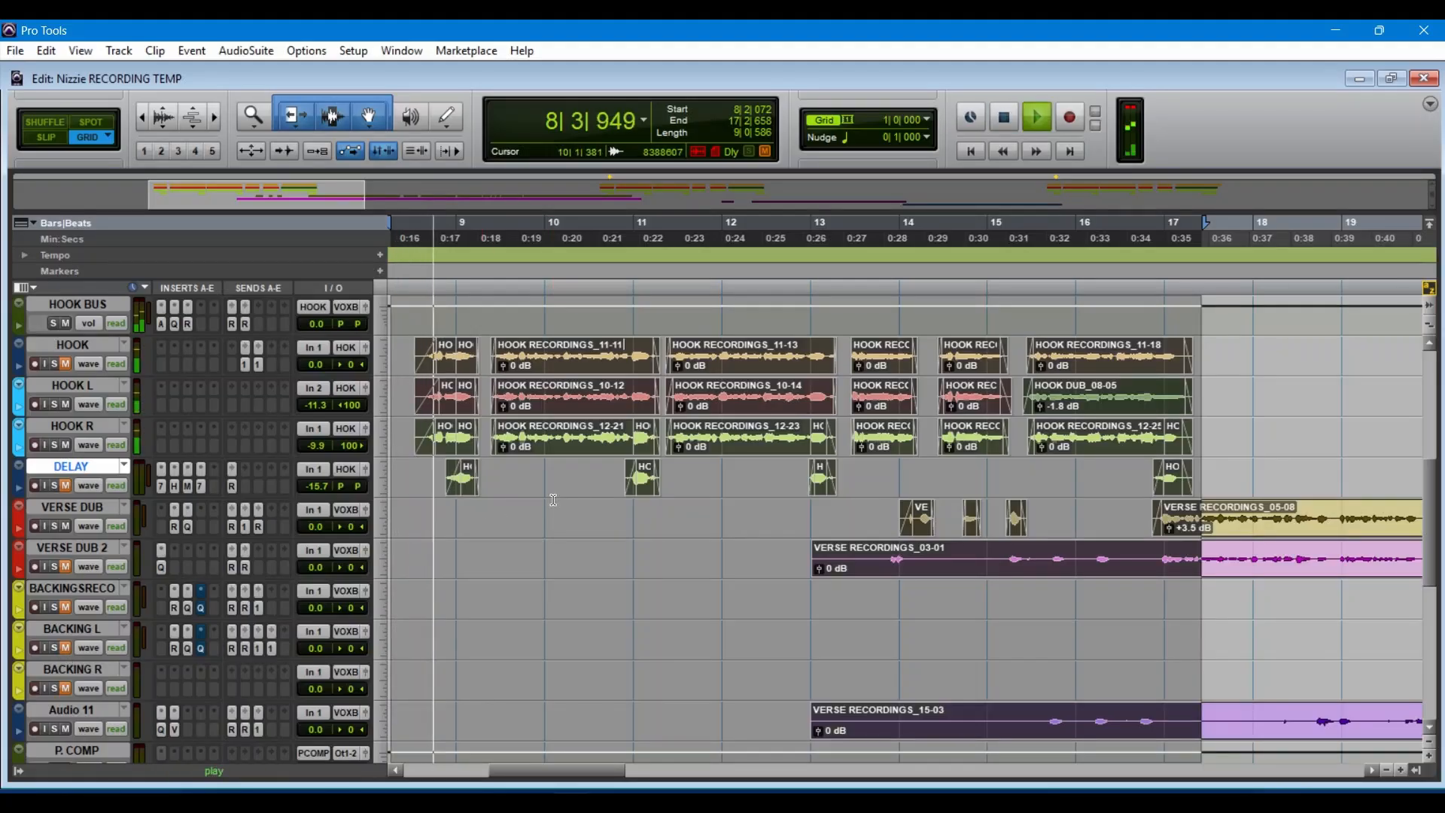
Step: Watch Auto-Tune Pro on the HOOK BUS during playback, stop playback, and check the RVox compressor on insert C
left_click(161, 325)
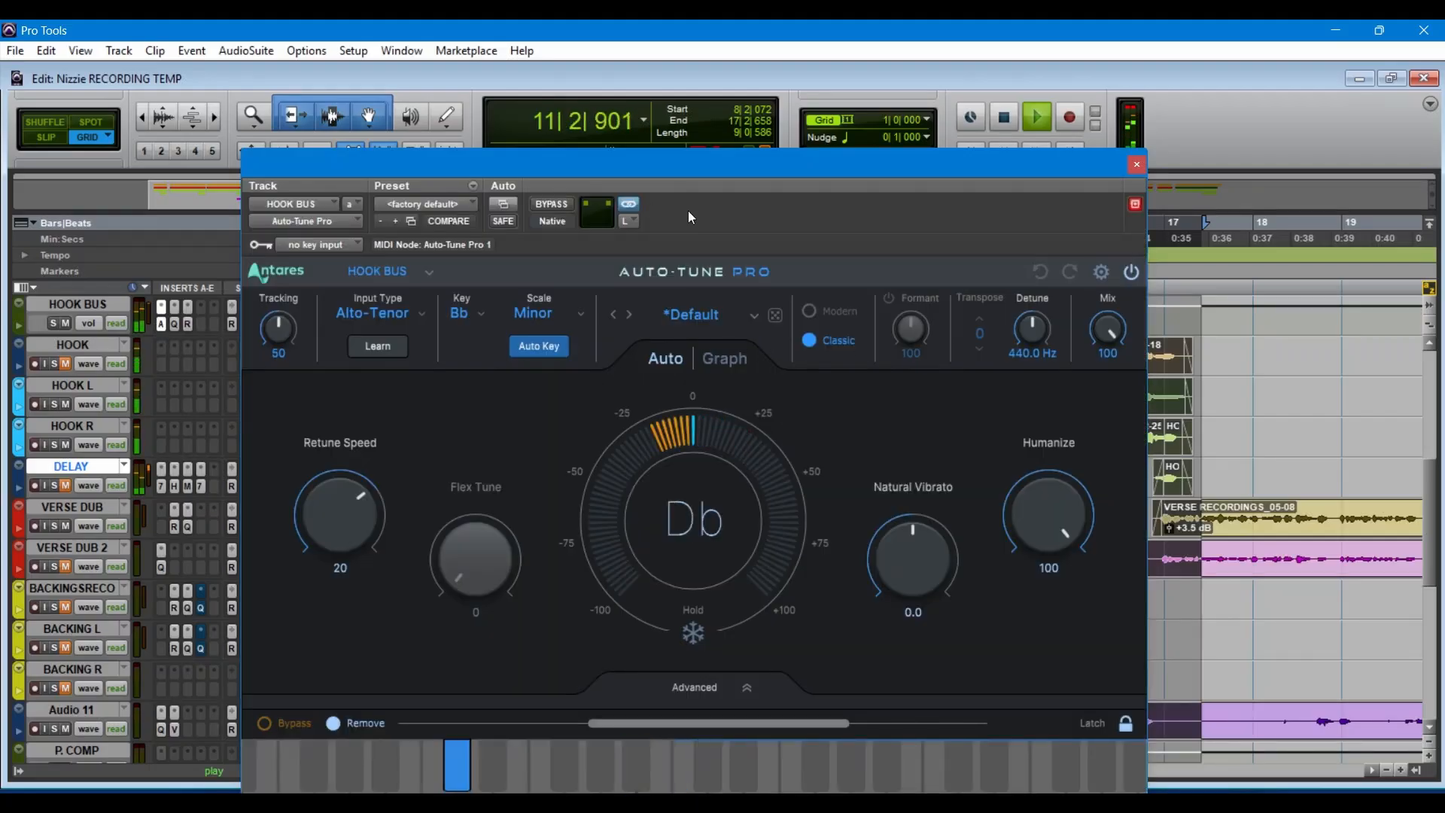
key("space")
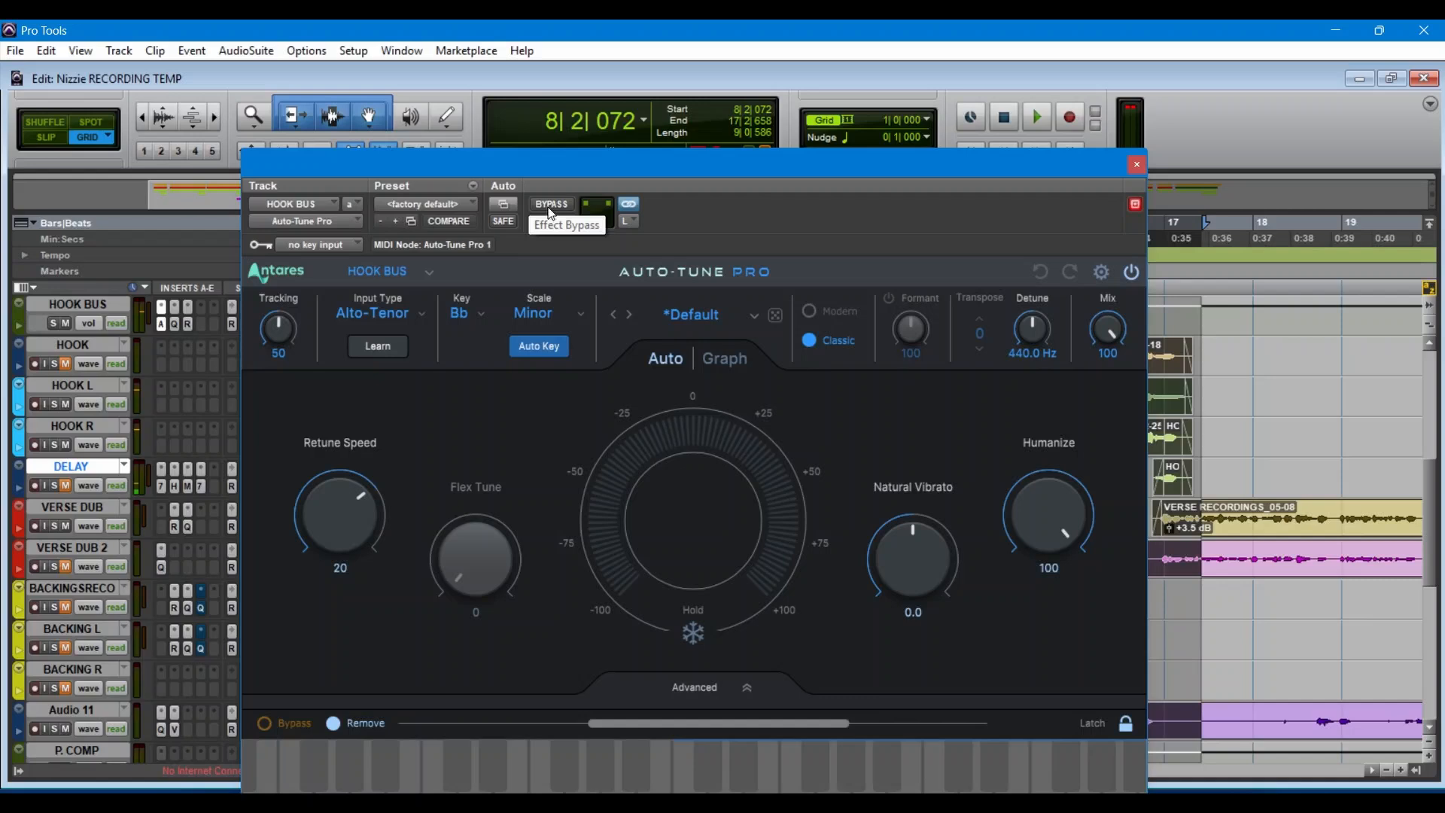
left_click(1136, 164)
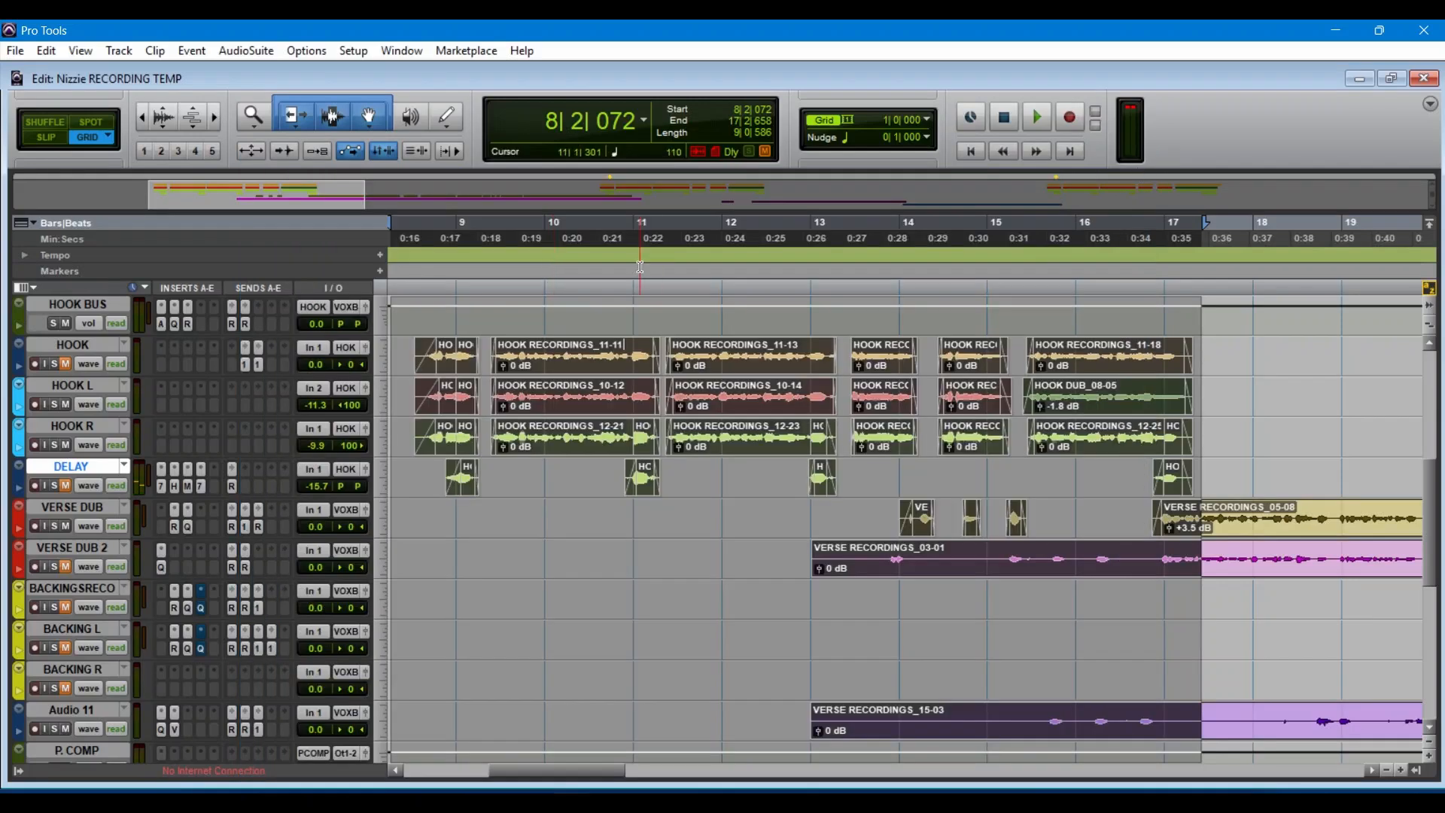
left_click(187, 324)
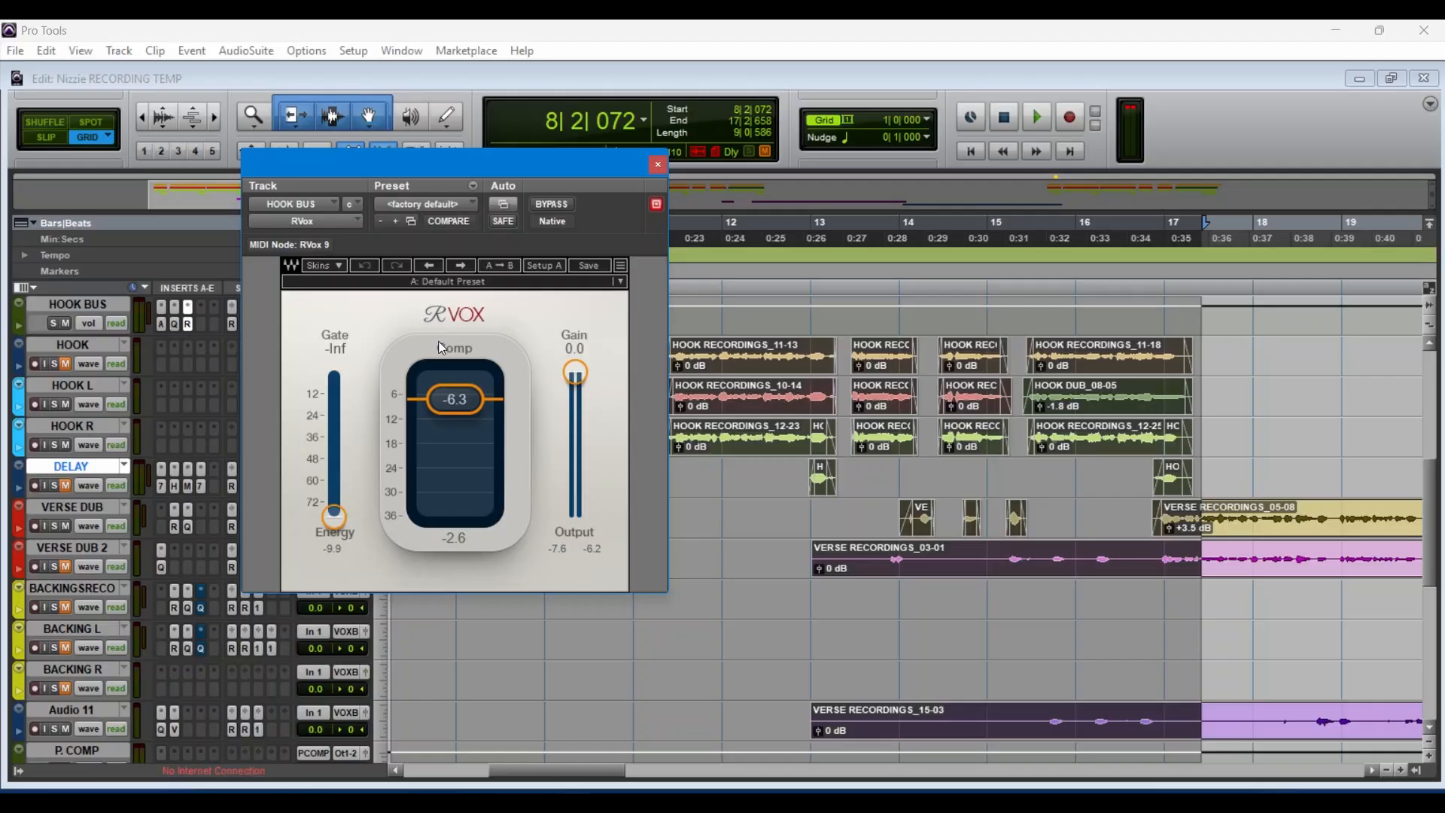
left_click(658, 164)
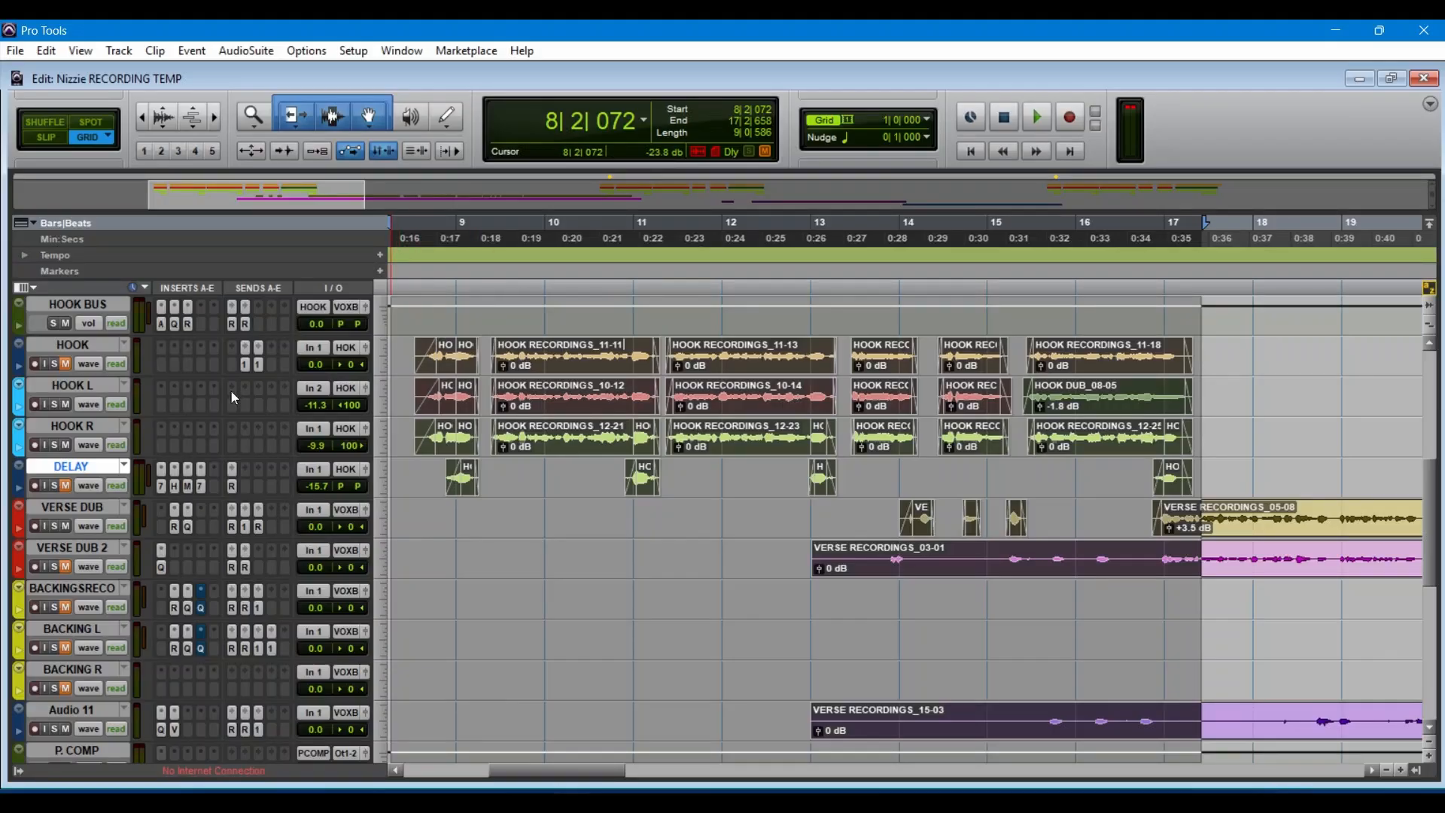
Step: Check the R.HALL and R. PLATE send levels of the HOOK BUS track and close the send window
scroll(232, 393, "up", 5)
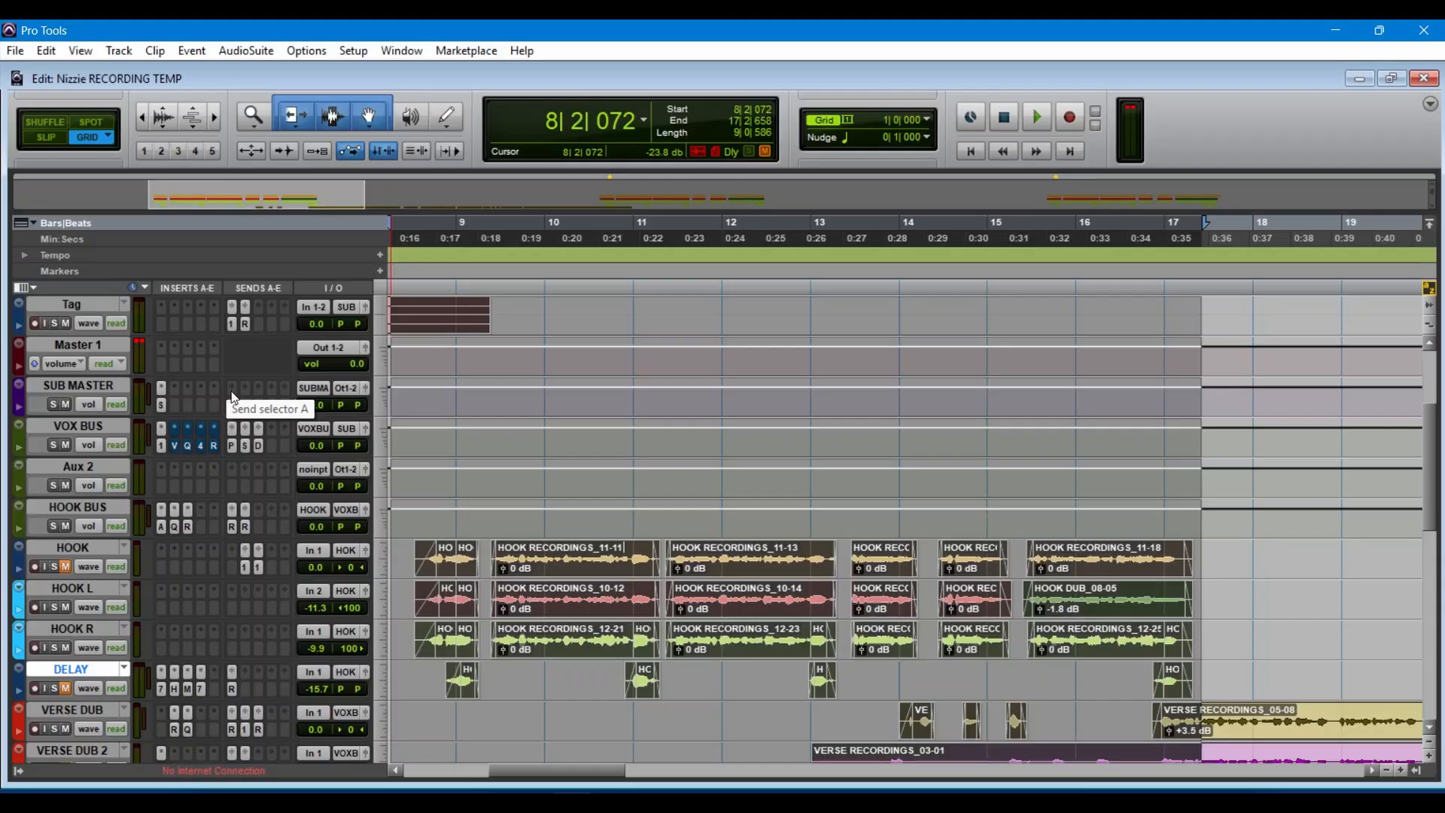
scroll(232, 398, "down", 4)
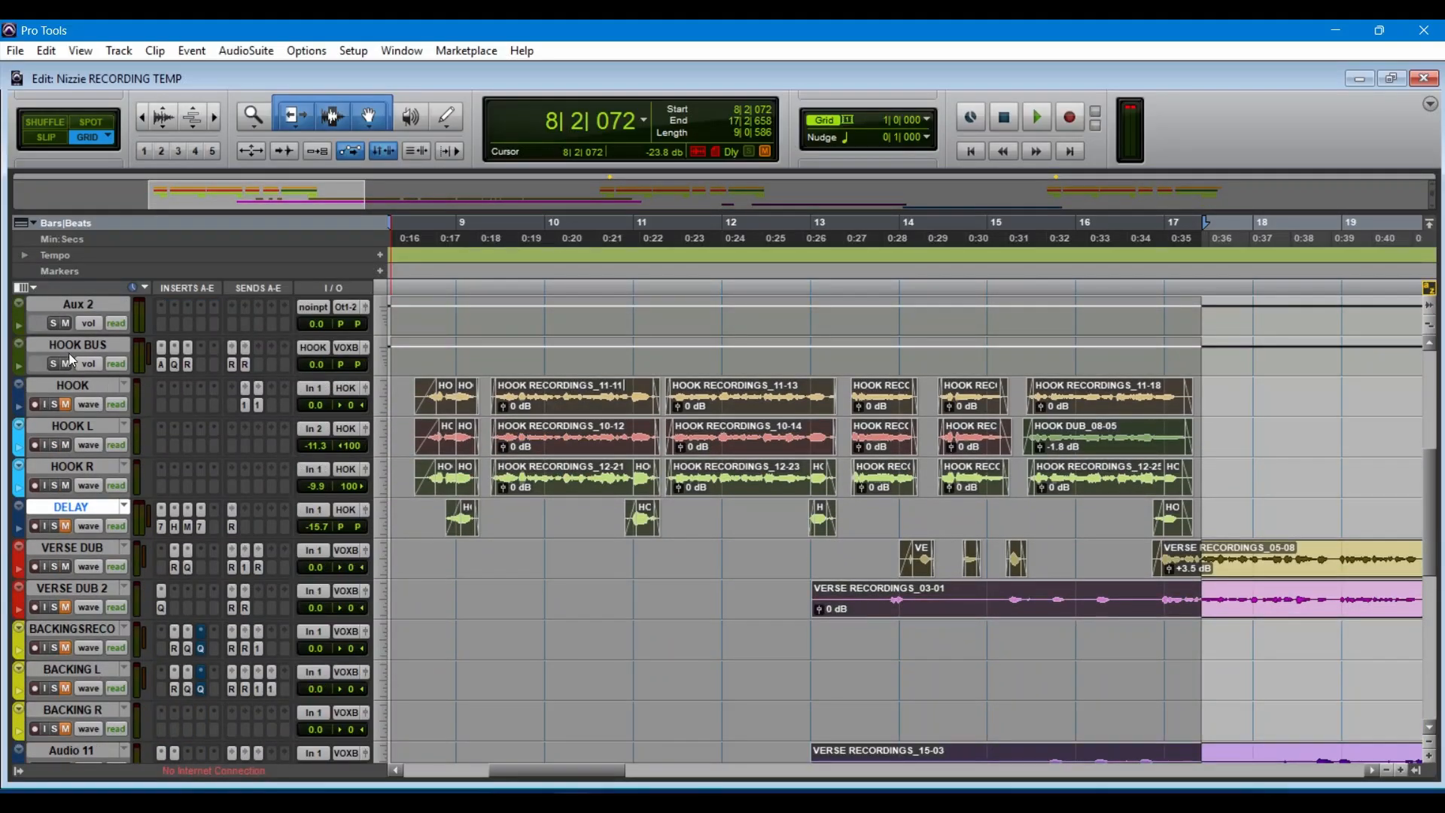
left_click(246, 366)
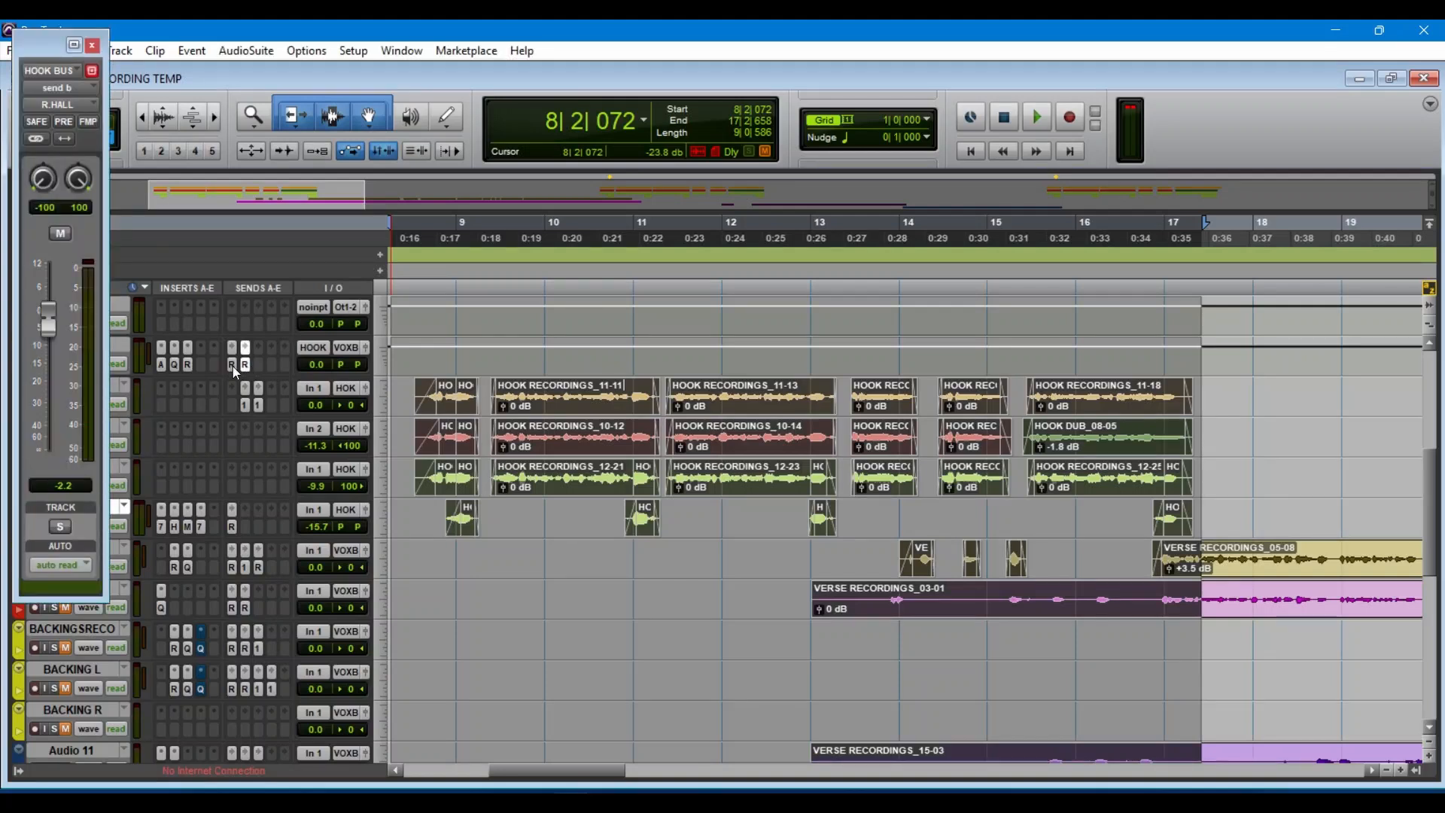
left_click(233, 366)
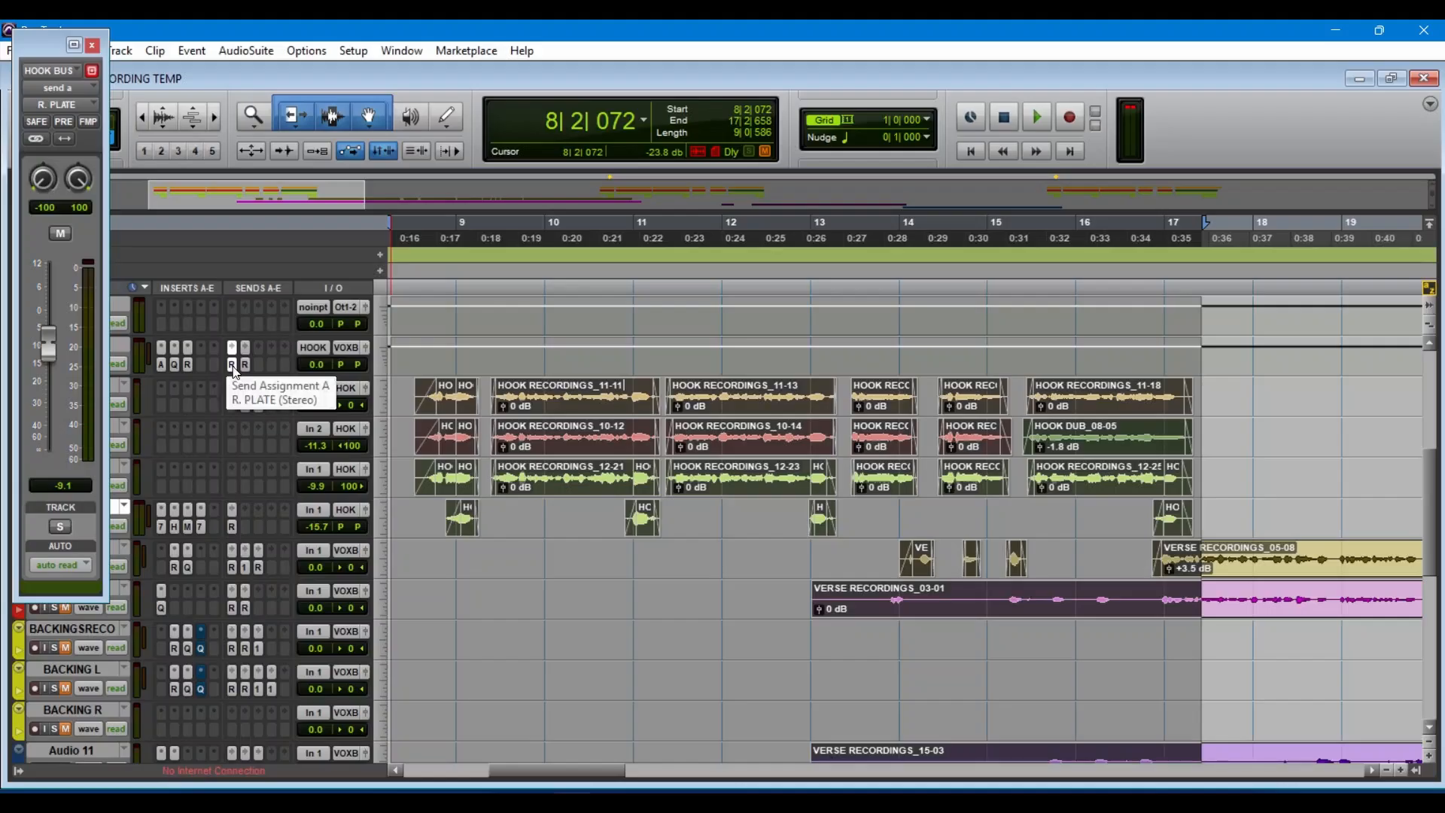
left_click(245, 365)
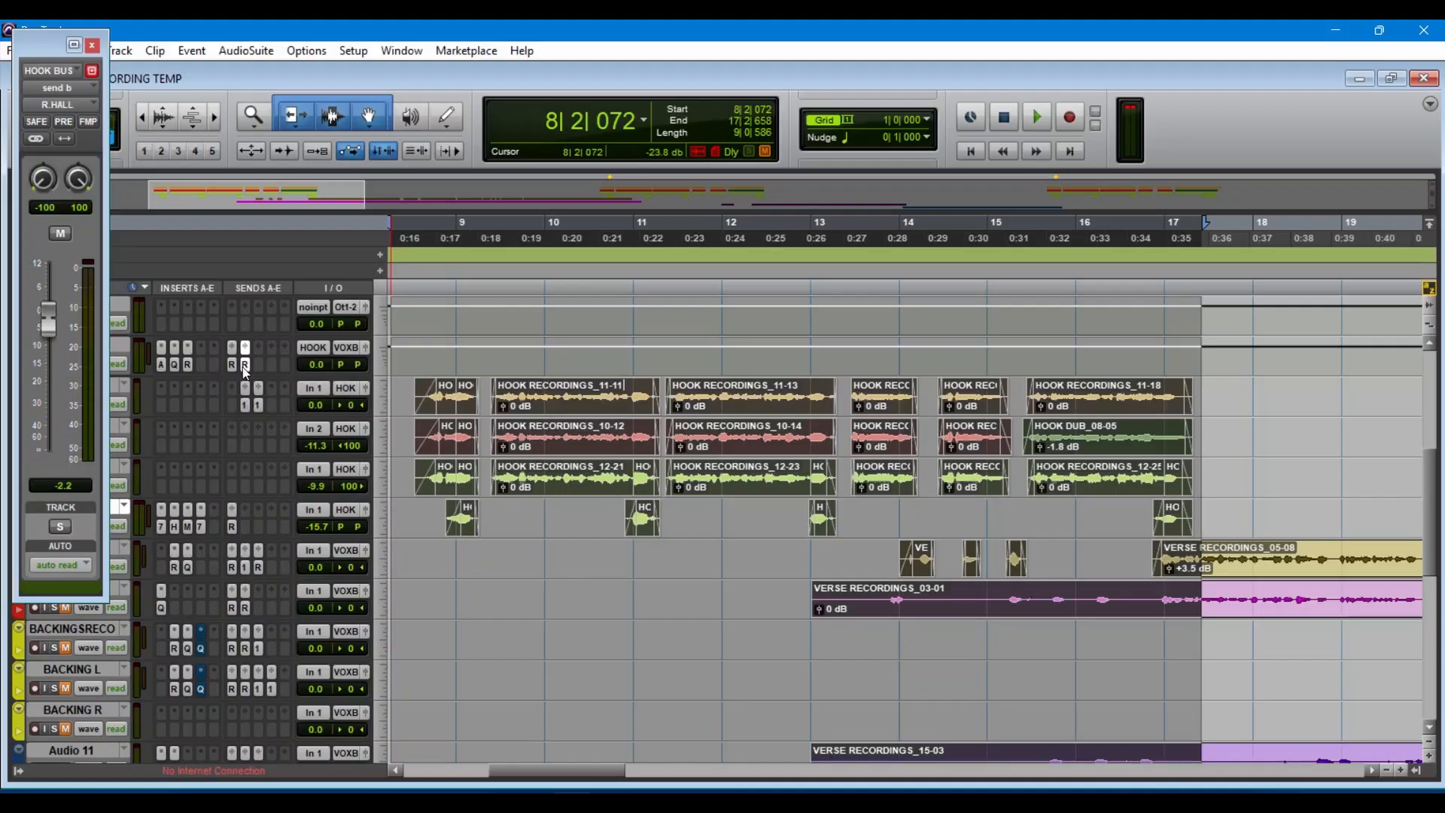
scroll(264, 526, "down", 10)
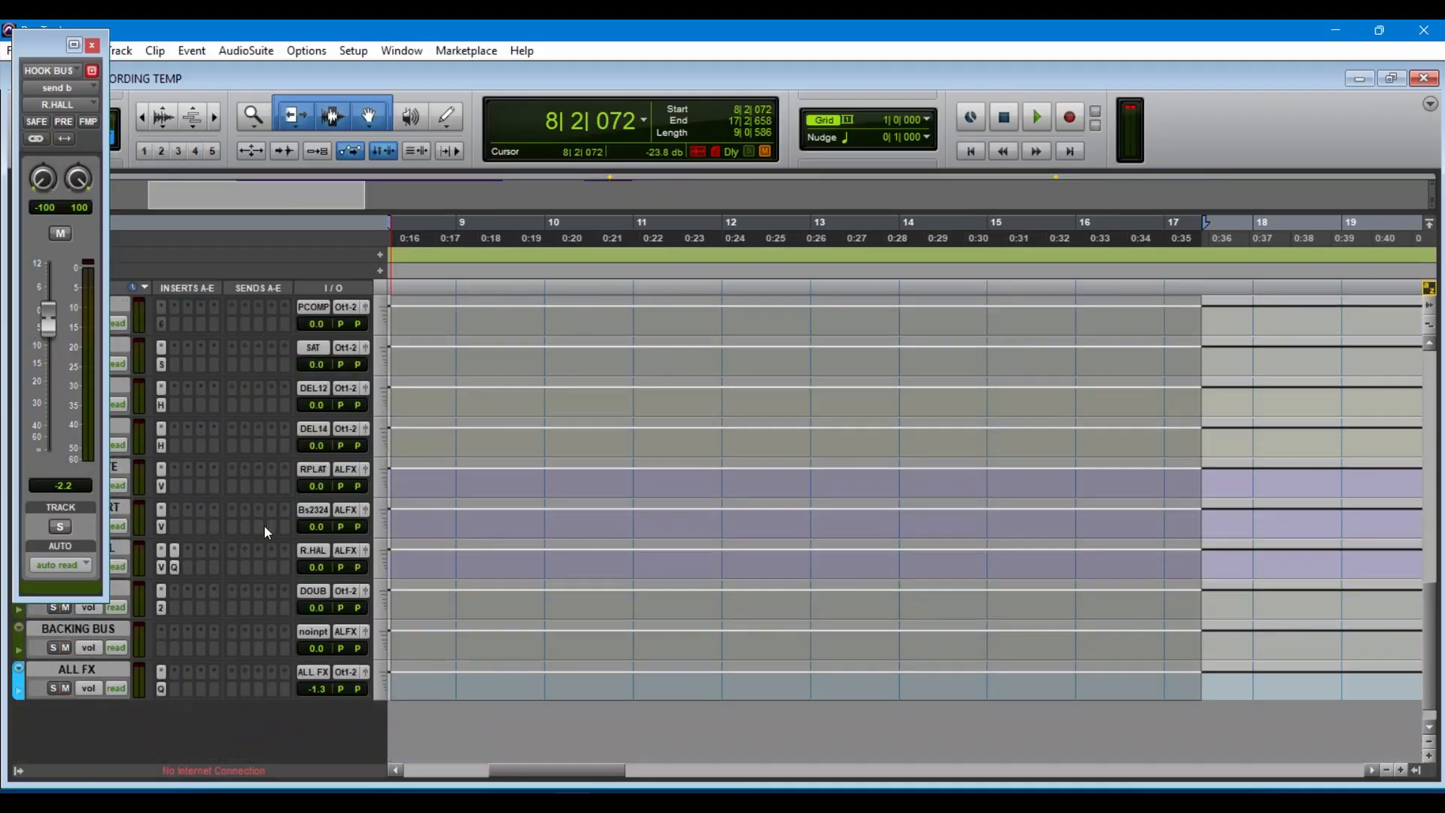
left_click(93, 46)
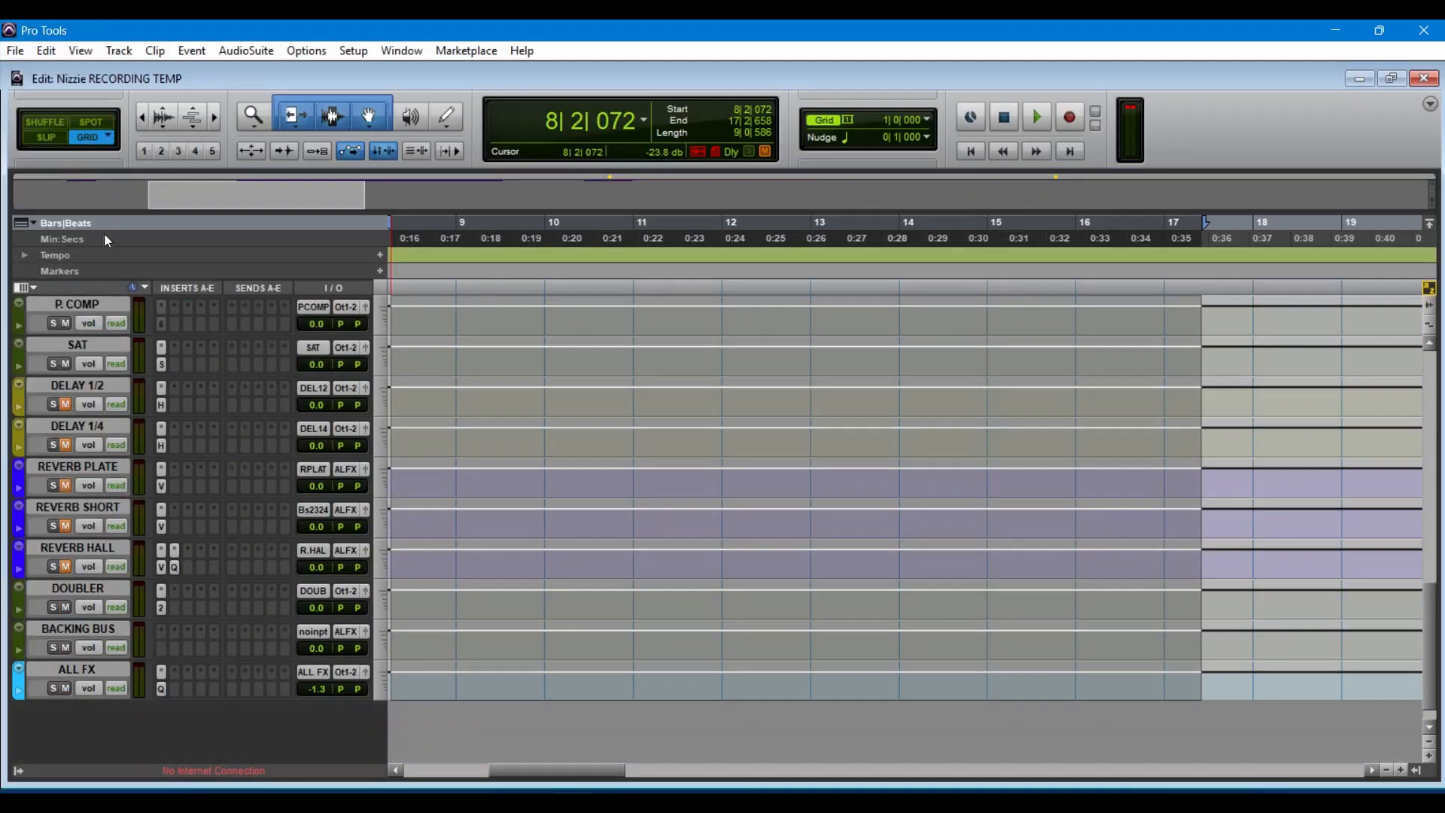
Step: Examine the ValhallaVintageVerb settings on the REVERB PLATE and REVERB HALL tracks and close the plug-in
left_click(161, 488)
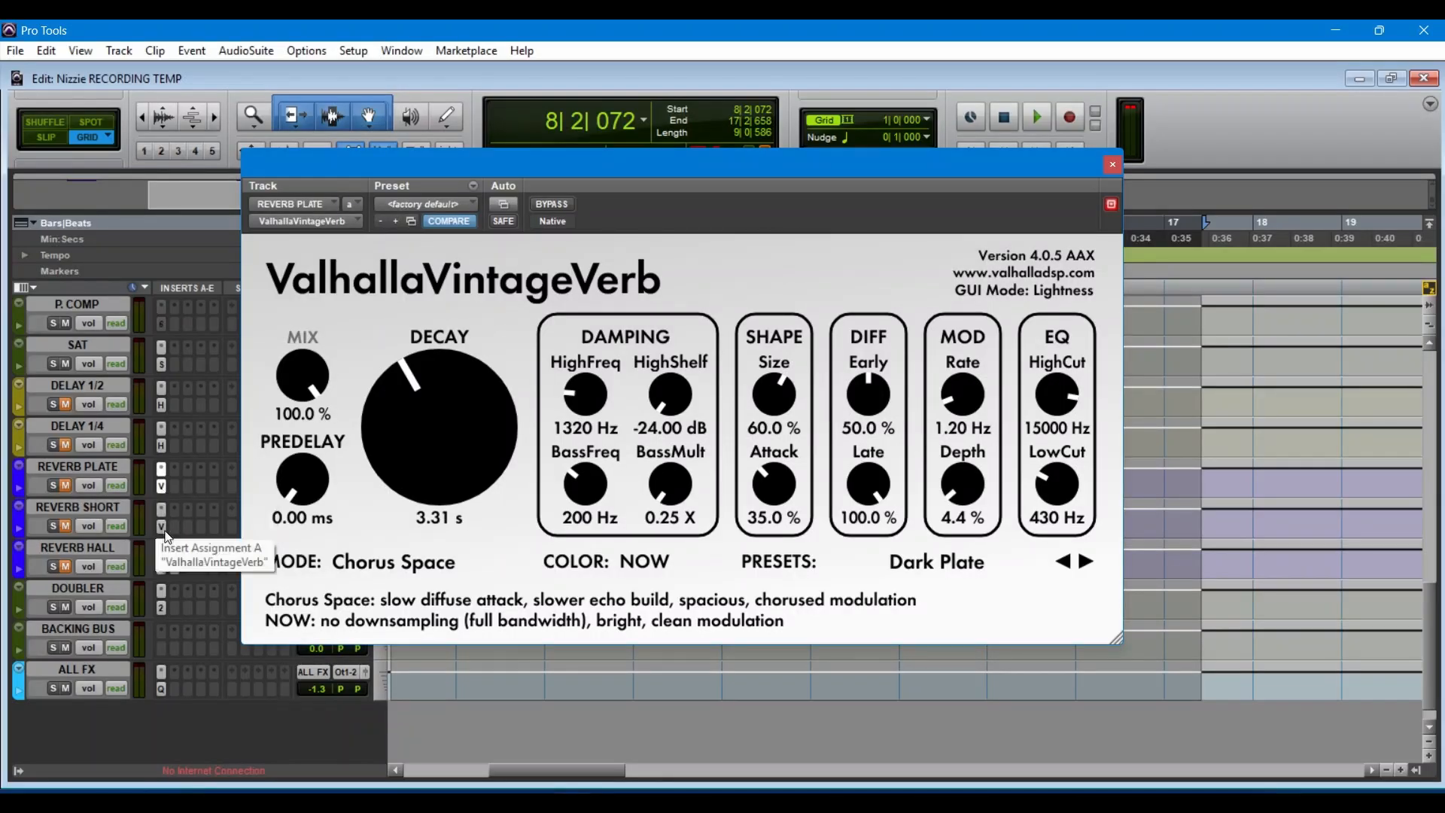
left_click(160, 575)
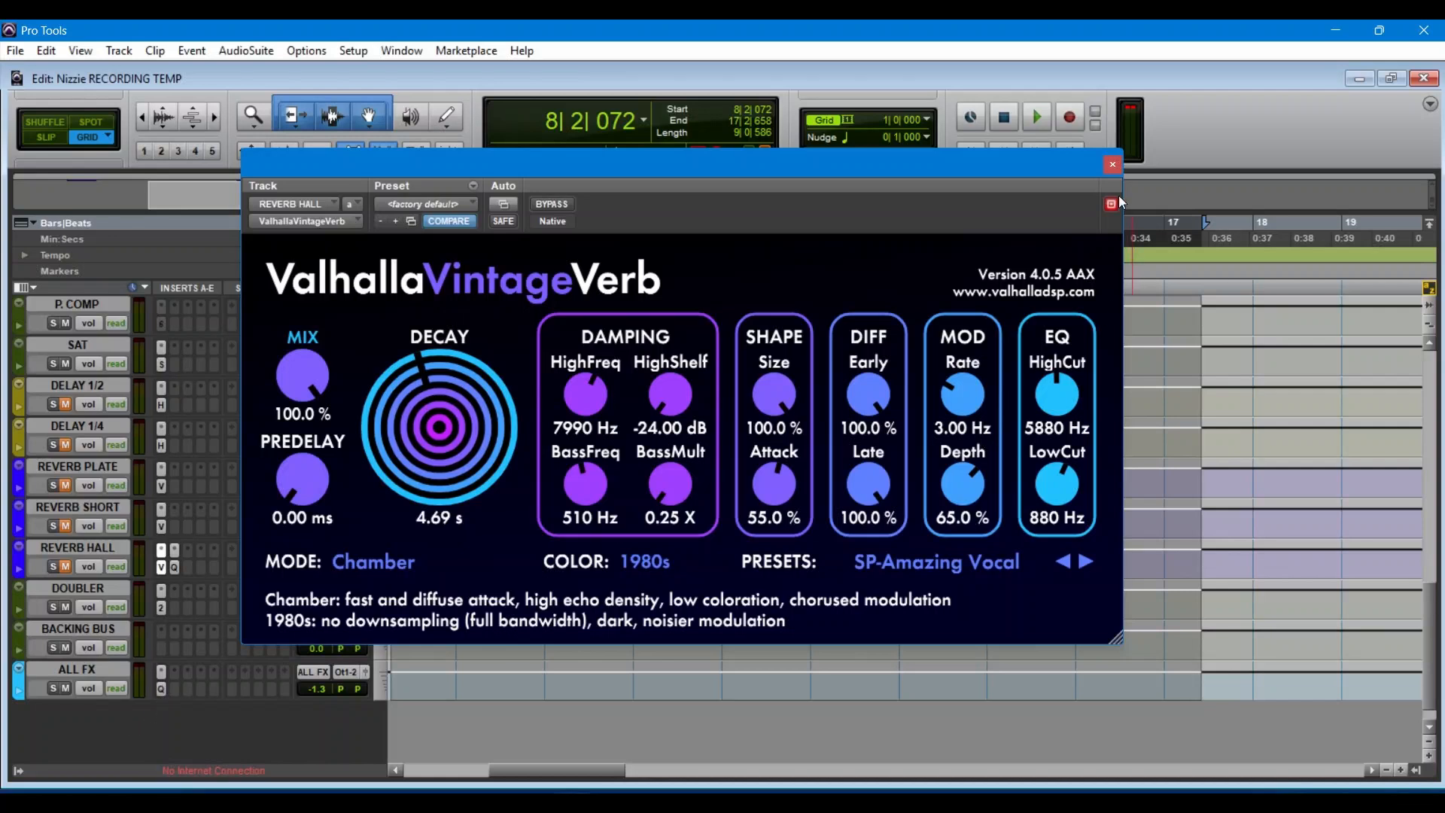
left_click(1113, 166)
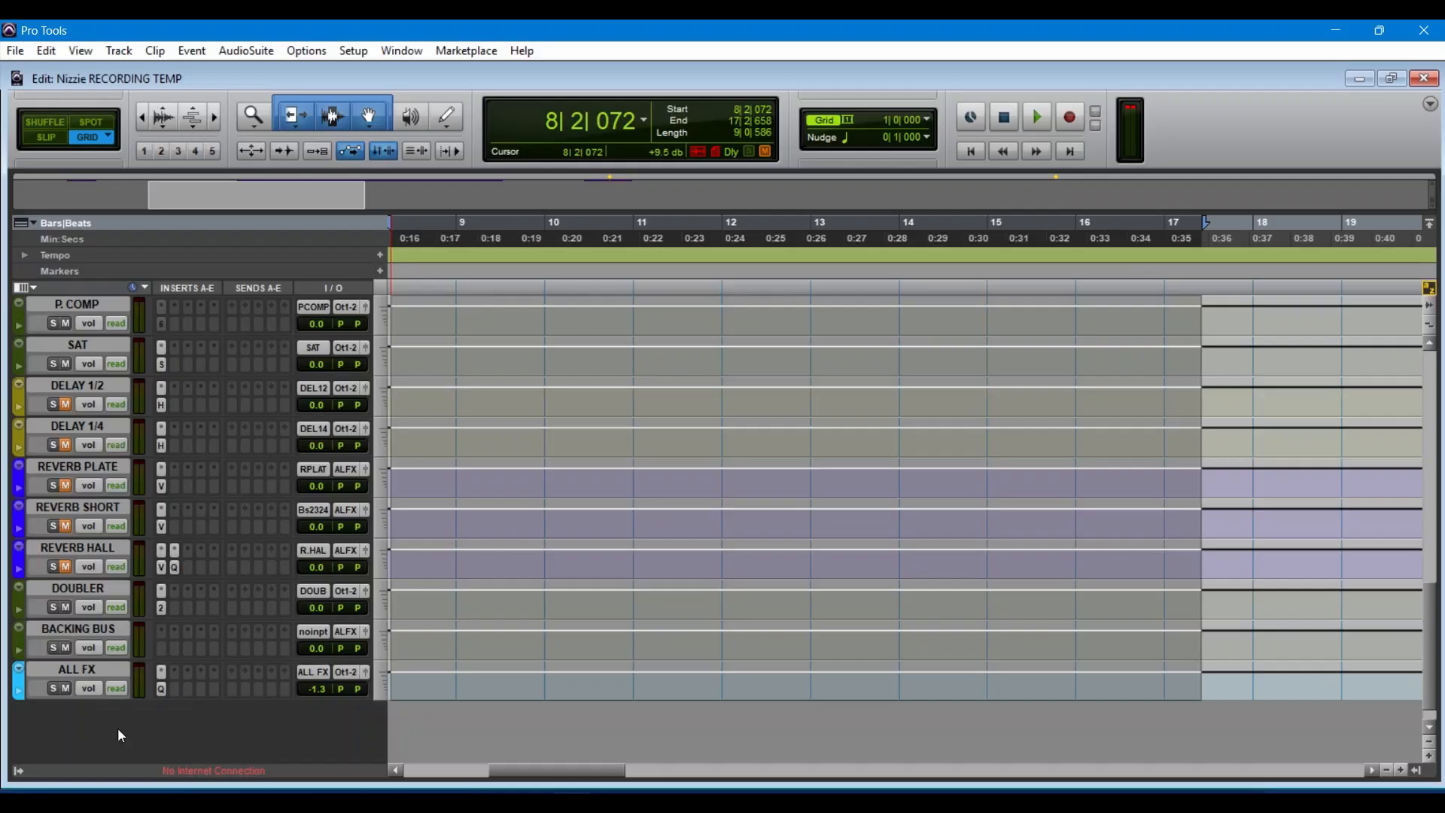
Step: Return to the VOX BUS track and open the Virtual Mix Rack plug-in on its insert B
scroll(119, 735, "up", 6)
scroll(119, 735, "down", 5)
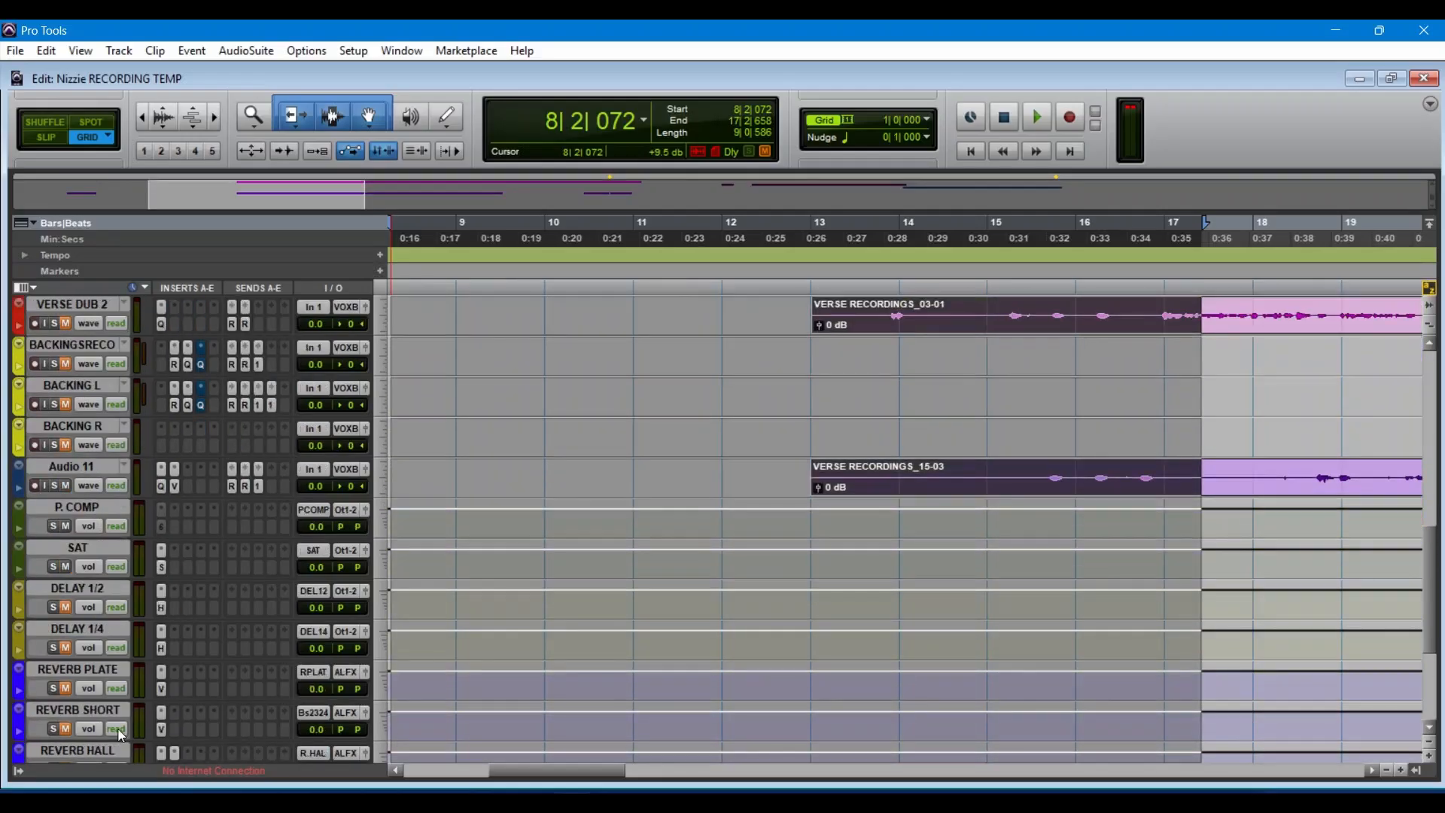
scroll(121, 735, "up", 5)
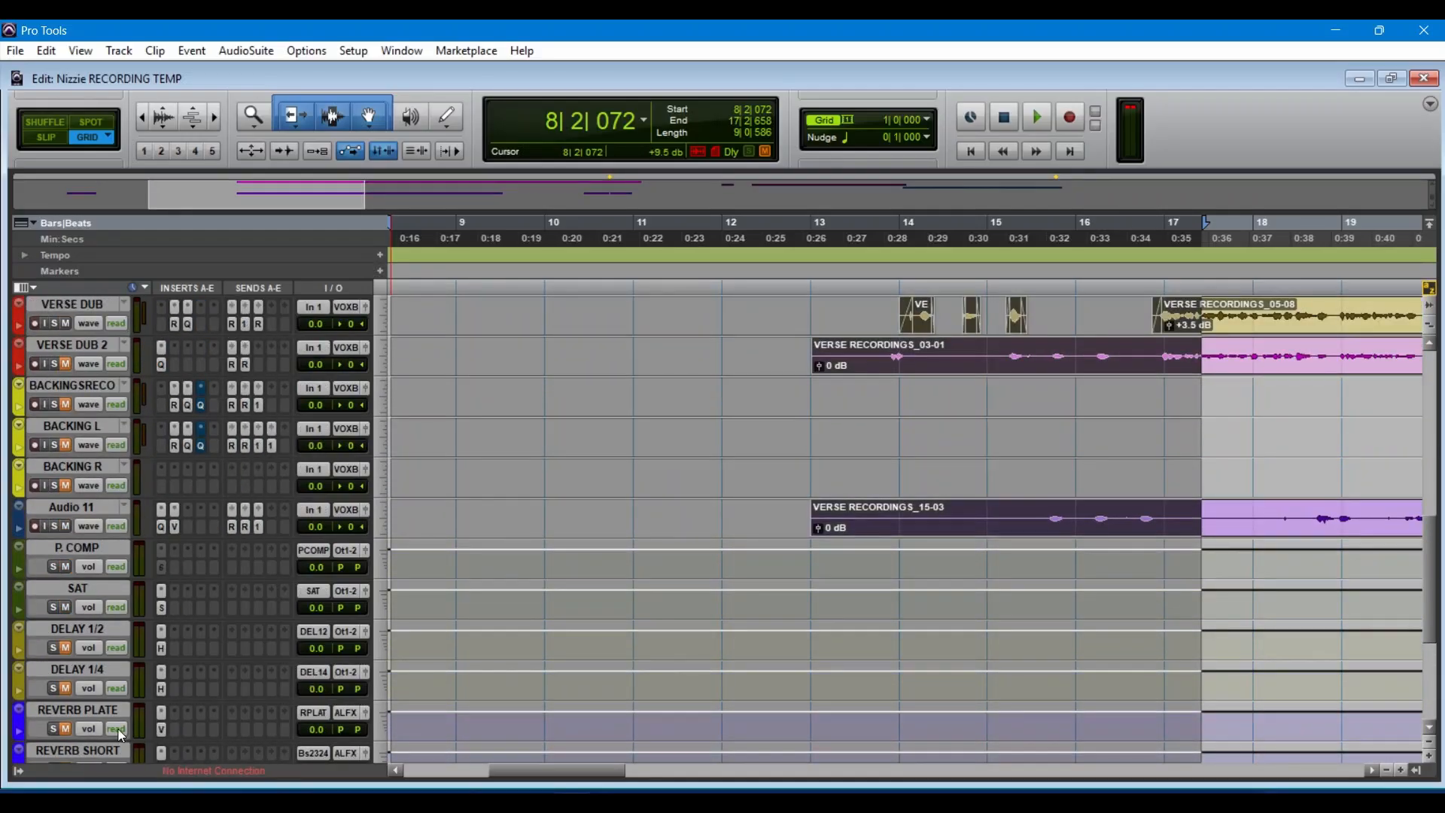
scroll(118, 736, "up", 4)
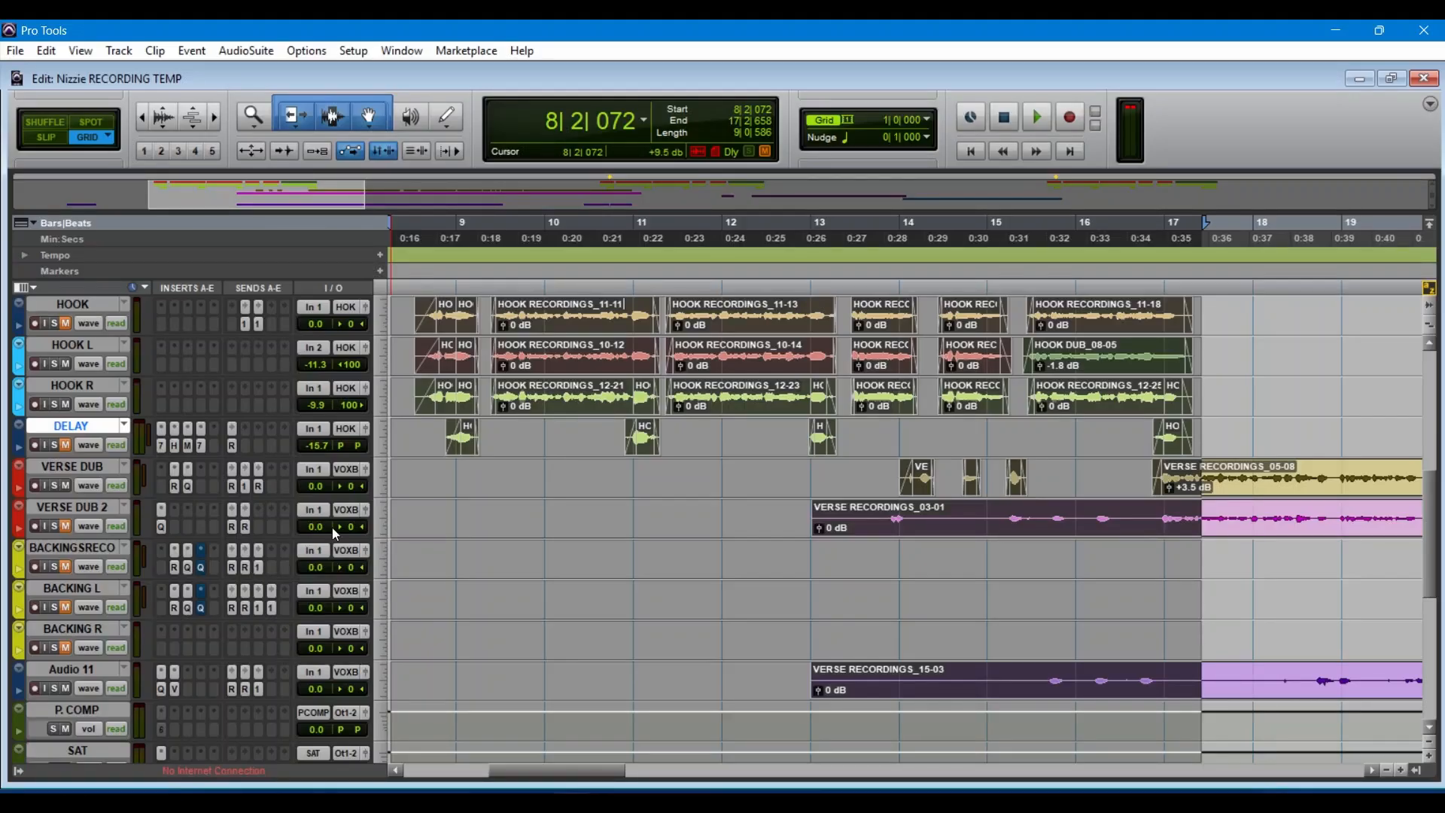
scroll(332, 527, "up", 5)
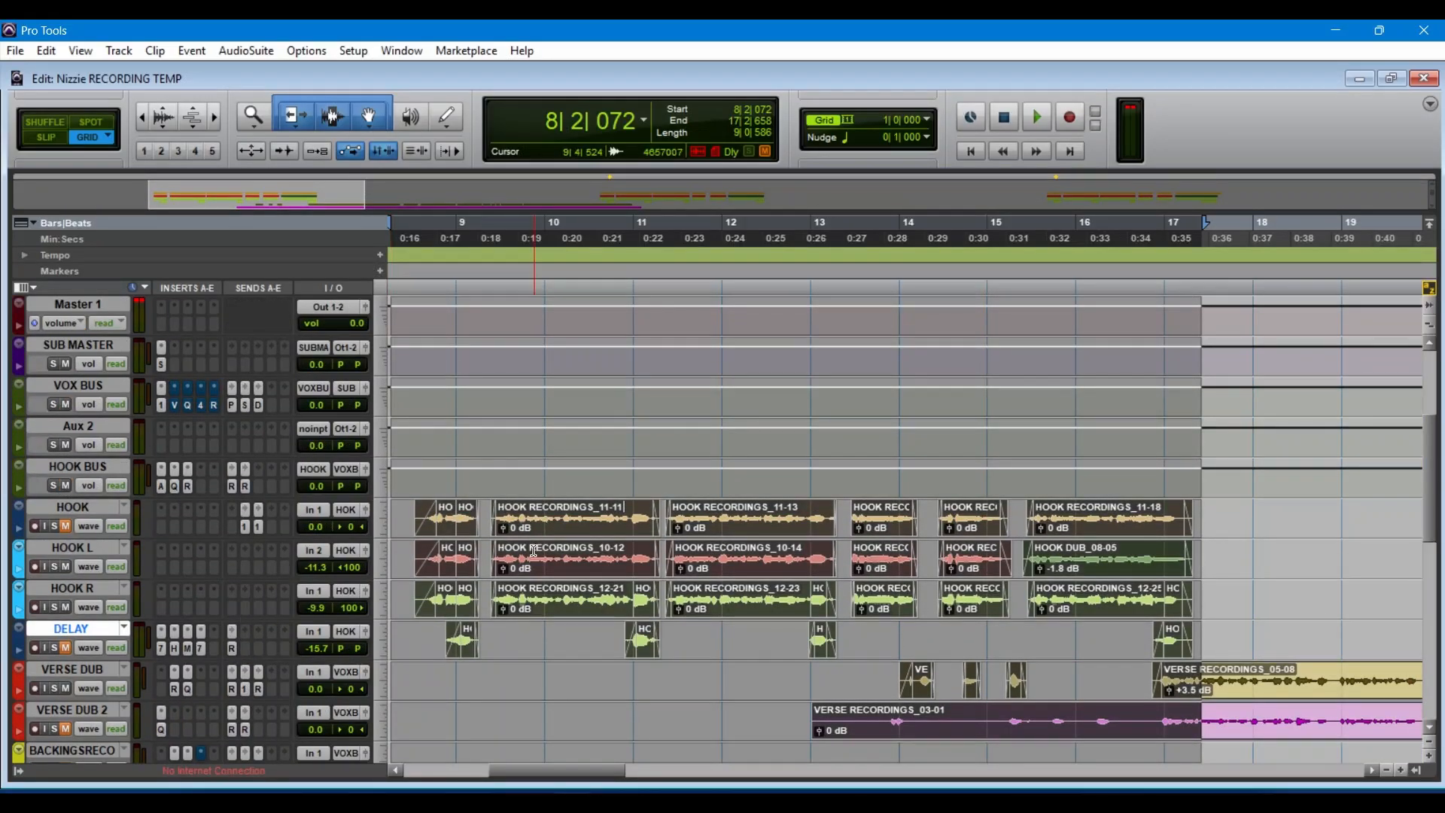
left_click(173, 405)
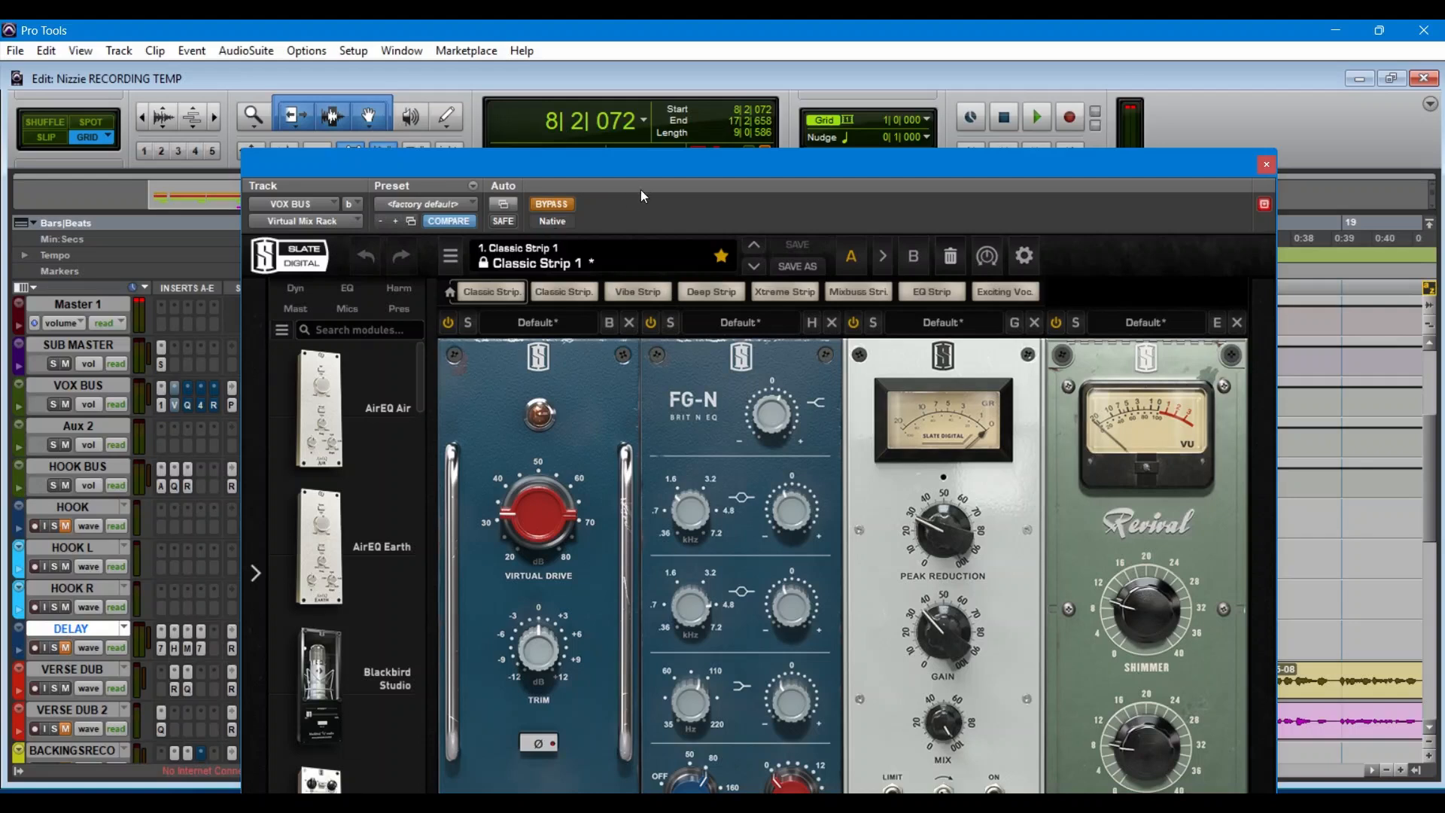
Step: Take the Virtual Mix Rack on VOX BUS out of bypass during playback, check its module chain from Classic Tubes to Revival, and close it
left_click_drag(620, 165, 632, 48)
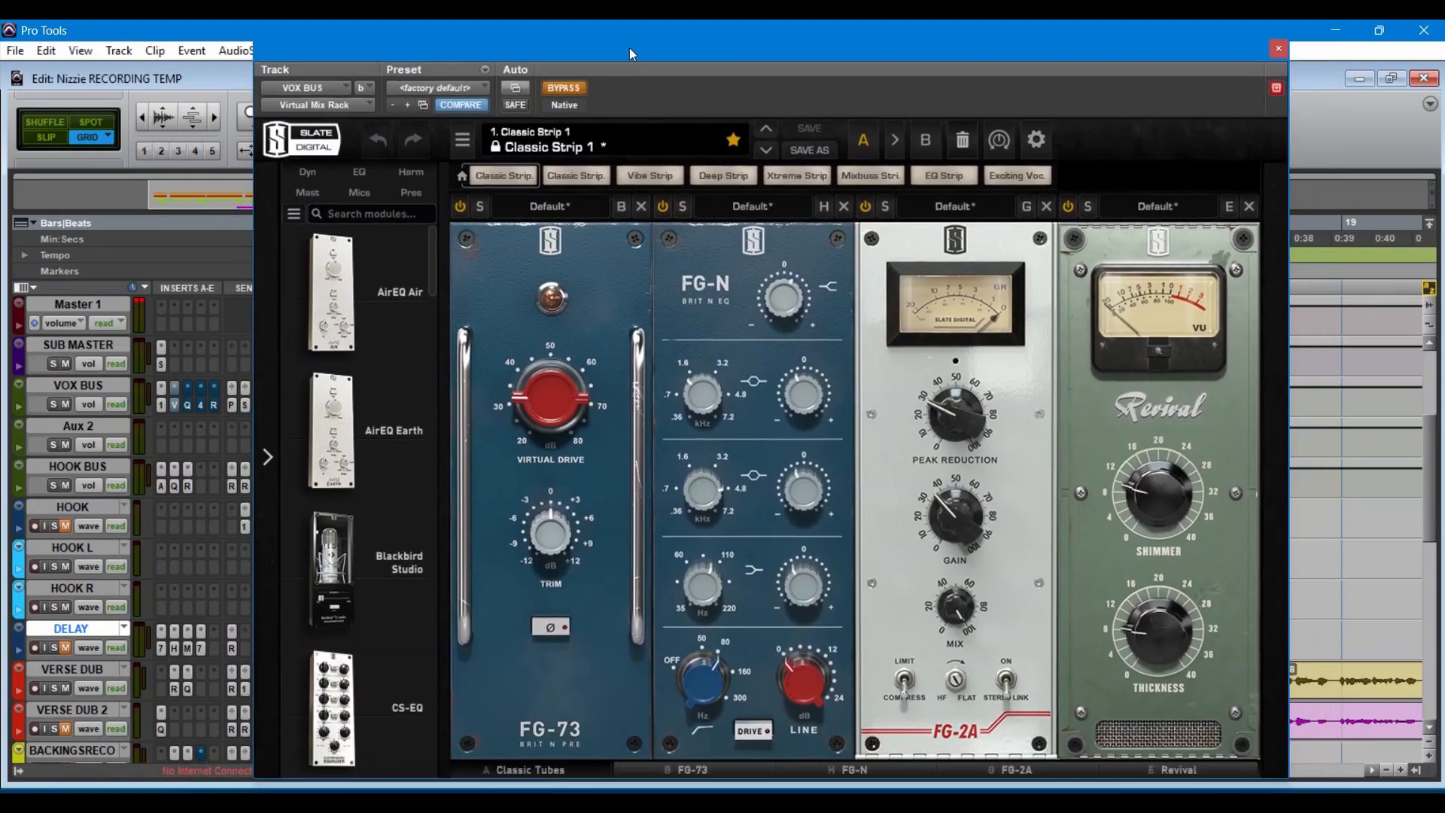
left_click(545, 765)
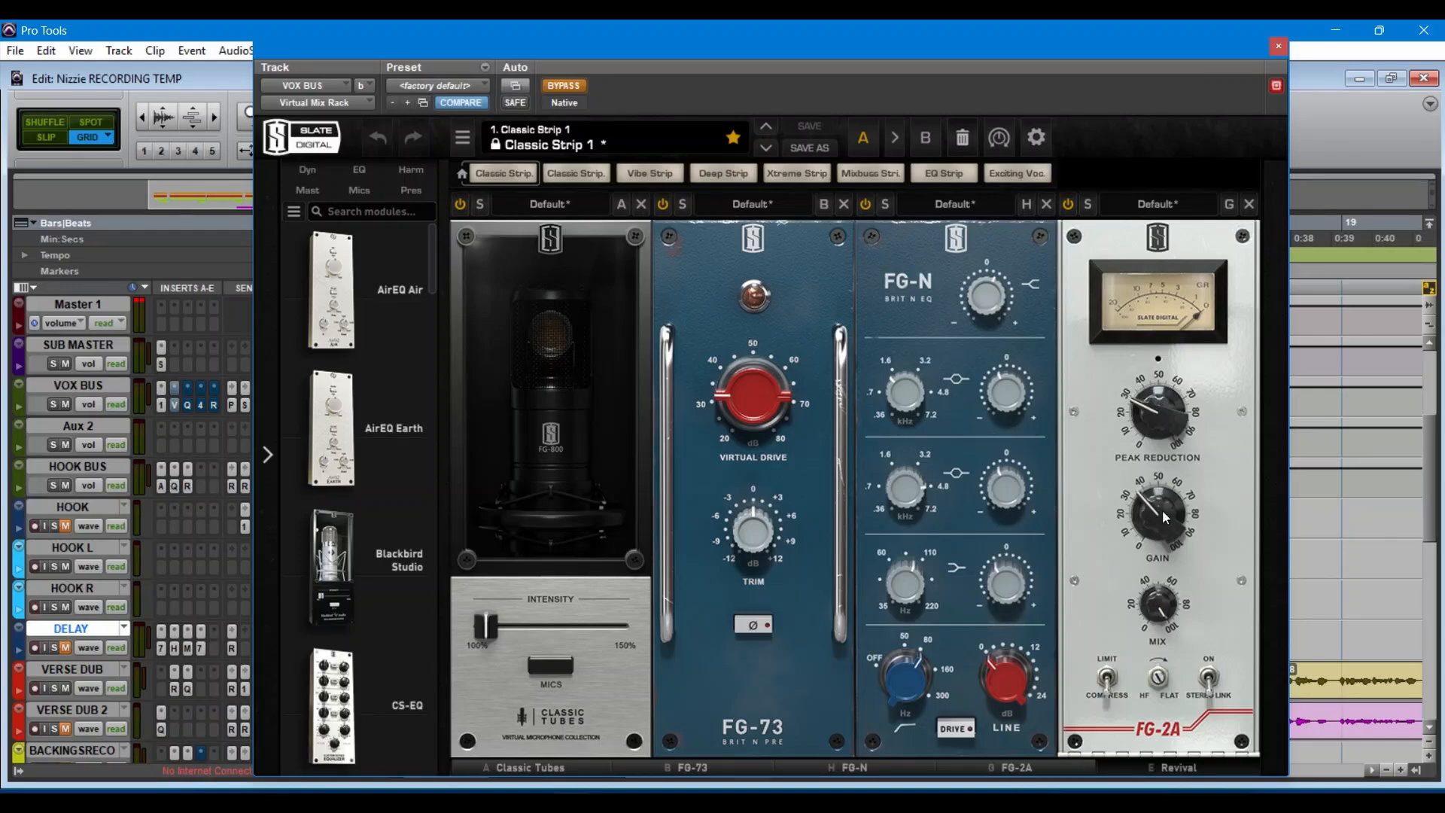
mouse_move(1163, 446)
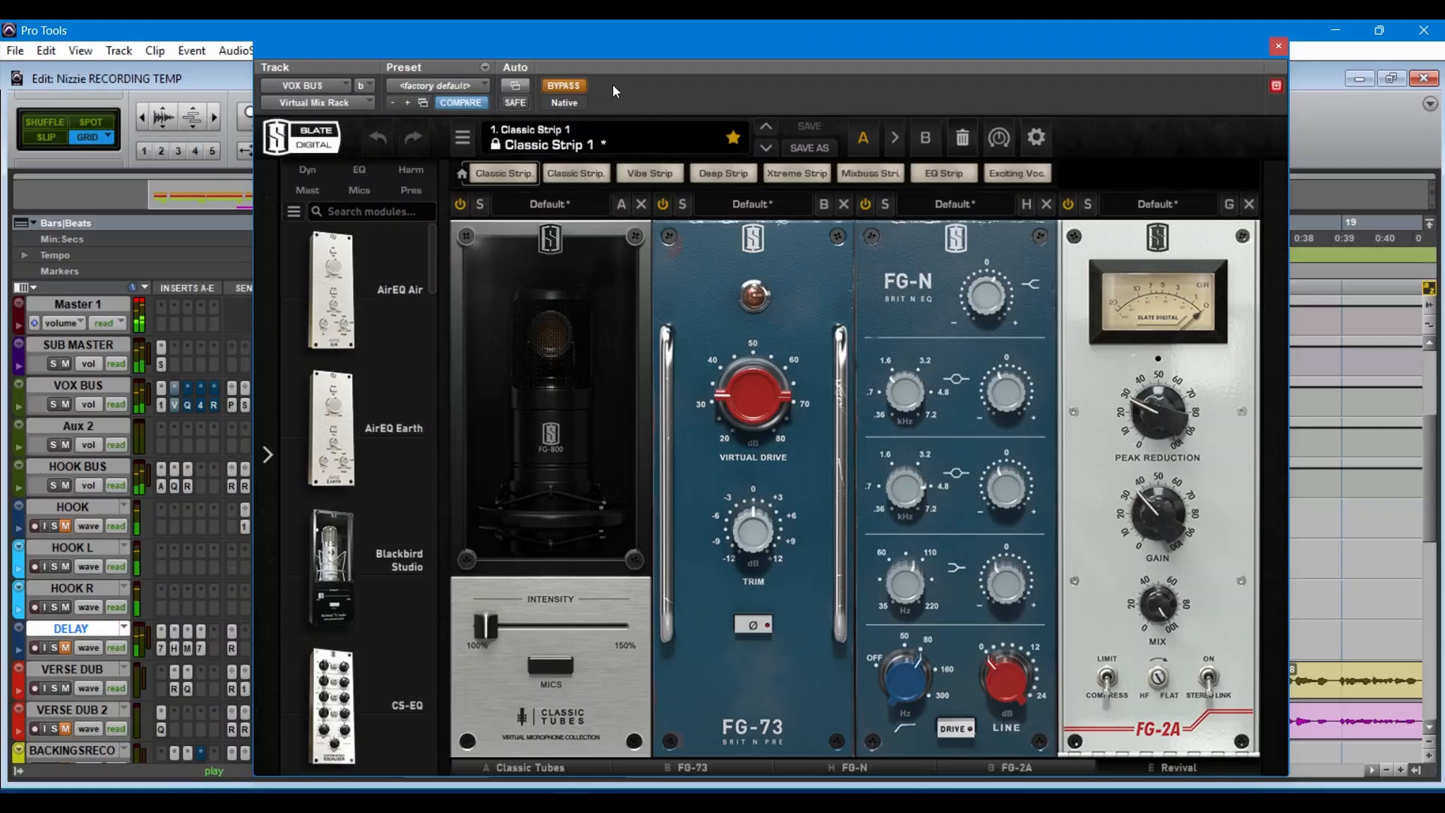
left_click(560, 85)
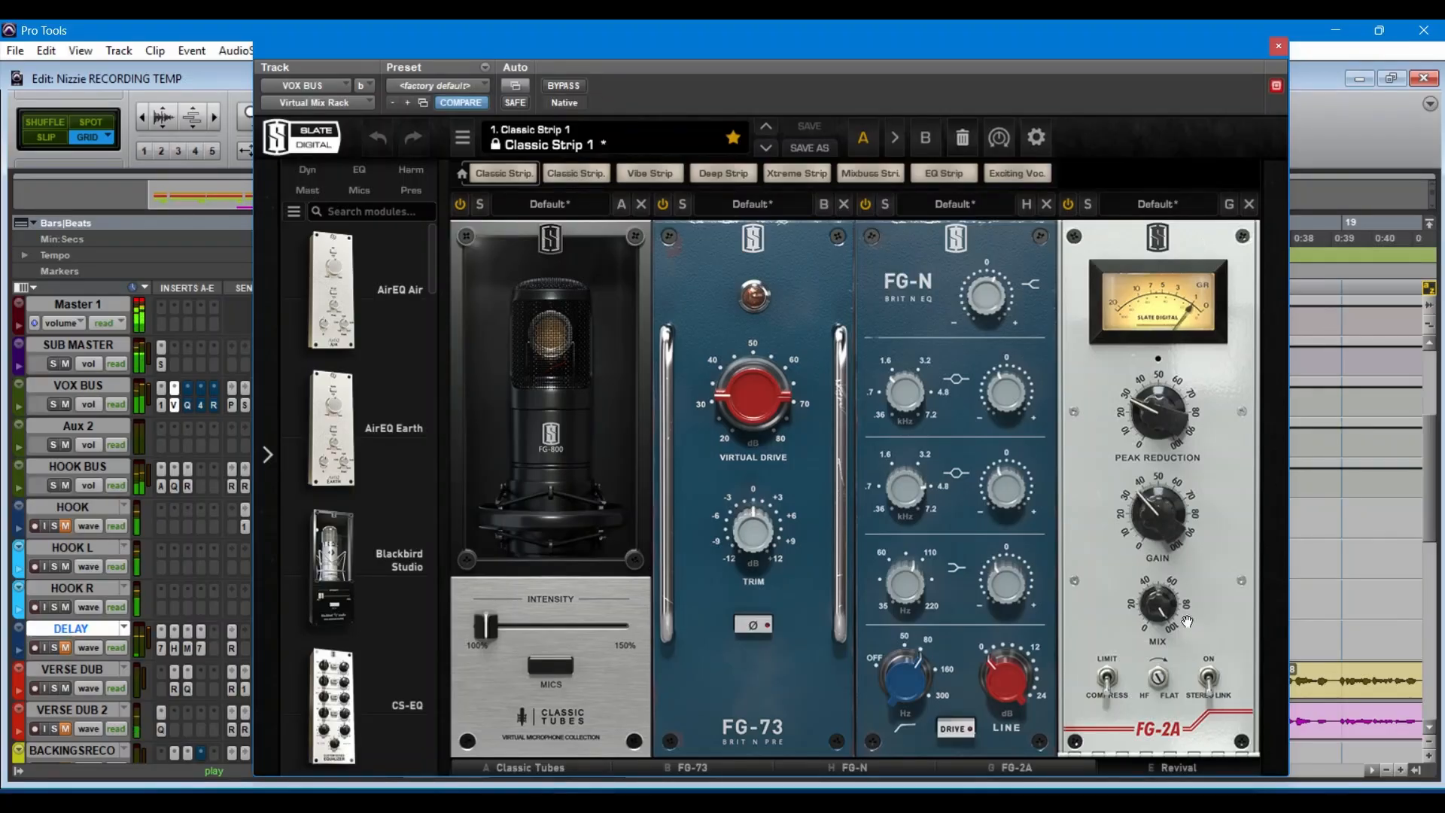
left_click(1179, 767)
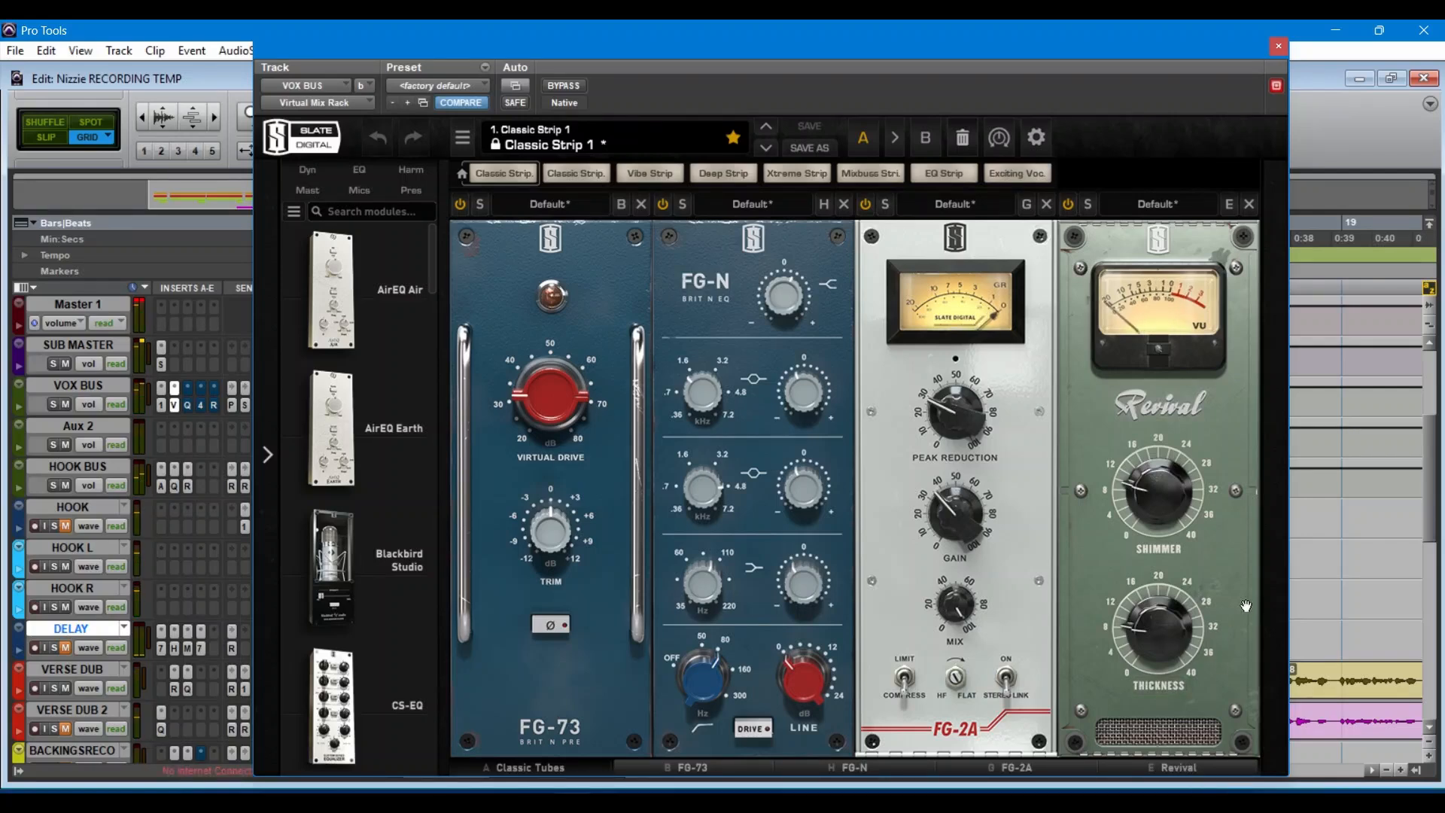
mouse_move(1176, 495)
left_click(1279, 47)
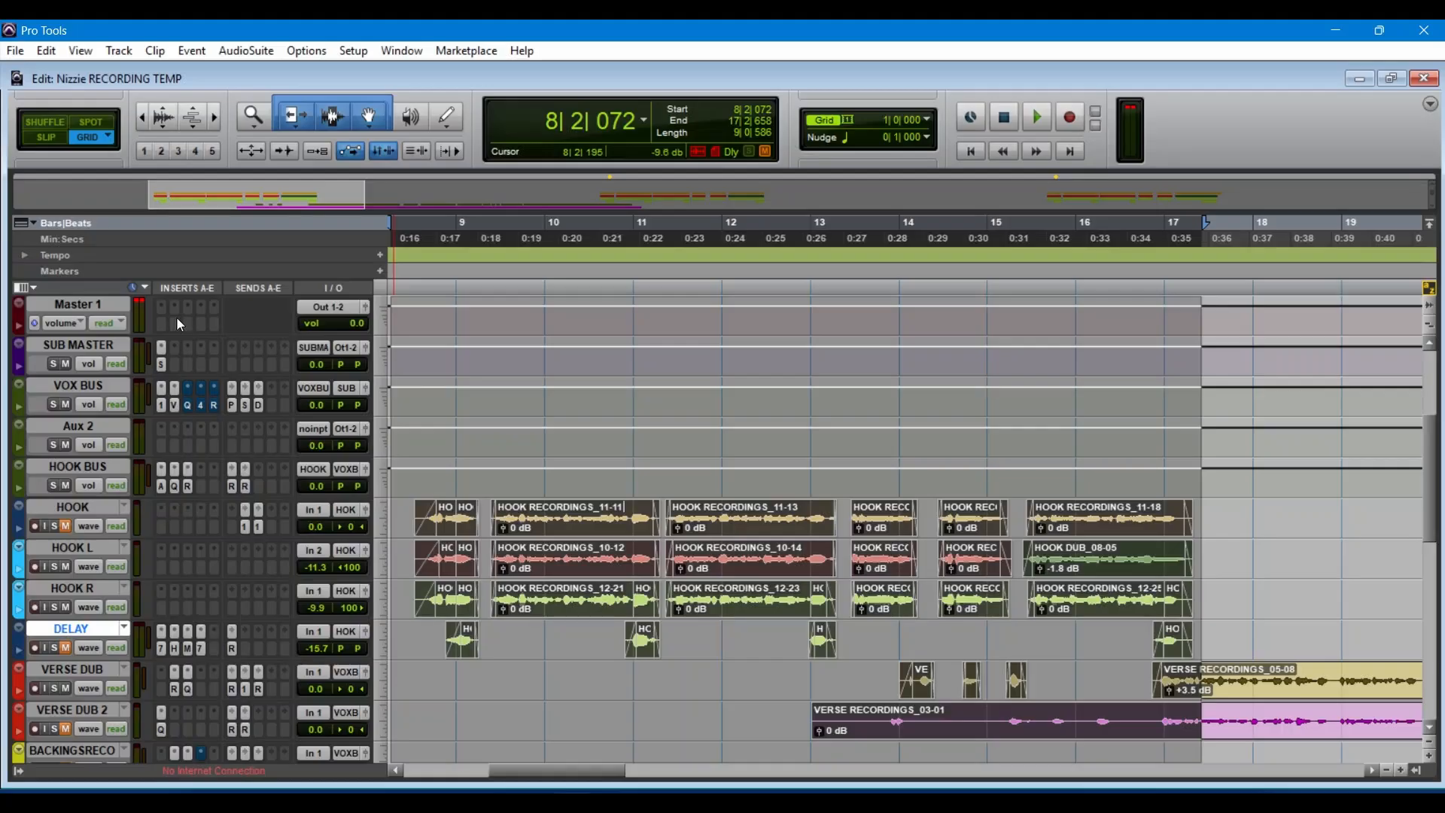
Step: Enable the bypassed FabFilter Pro-Q 3 on VOX BUS, audition the 423 Hz cut while shifting it slightly higher in frequency, and close the plug-in
left_click(189, 406)
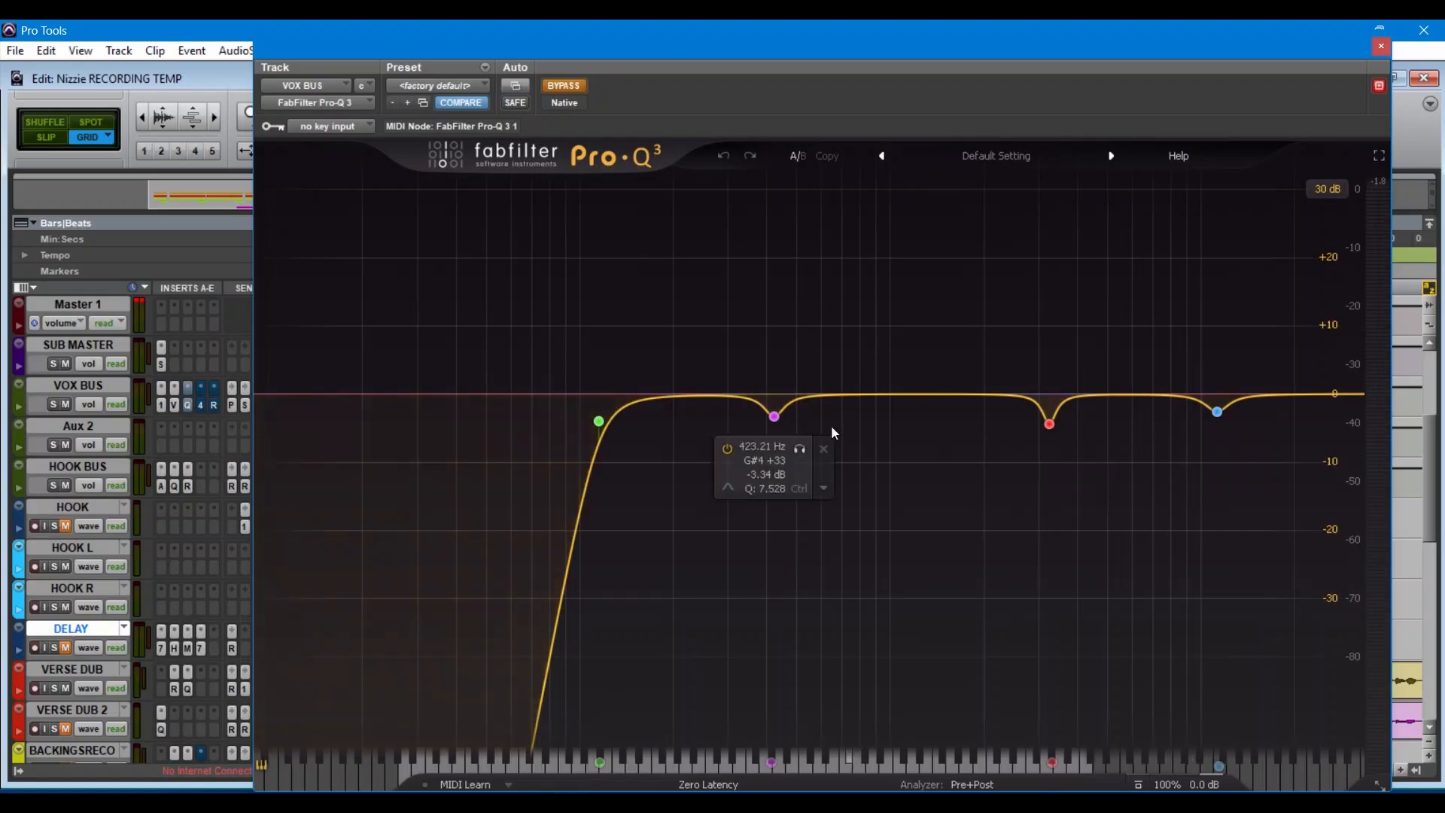
left_click(579, 88)
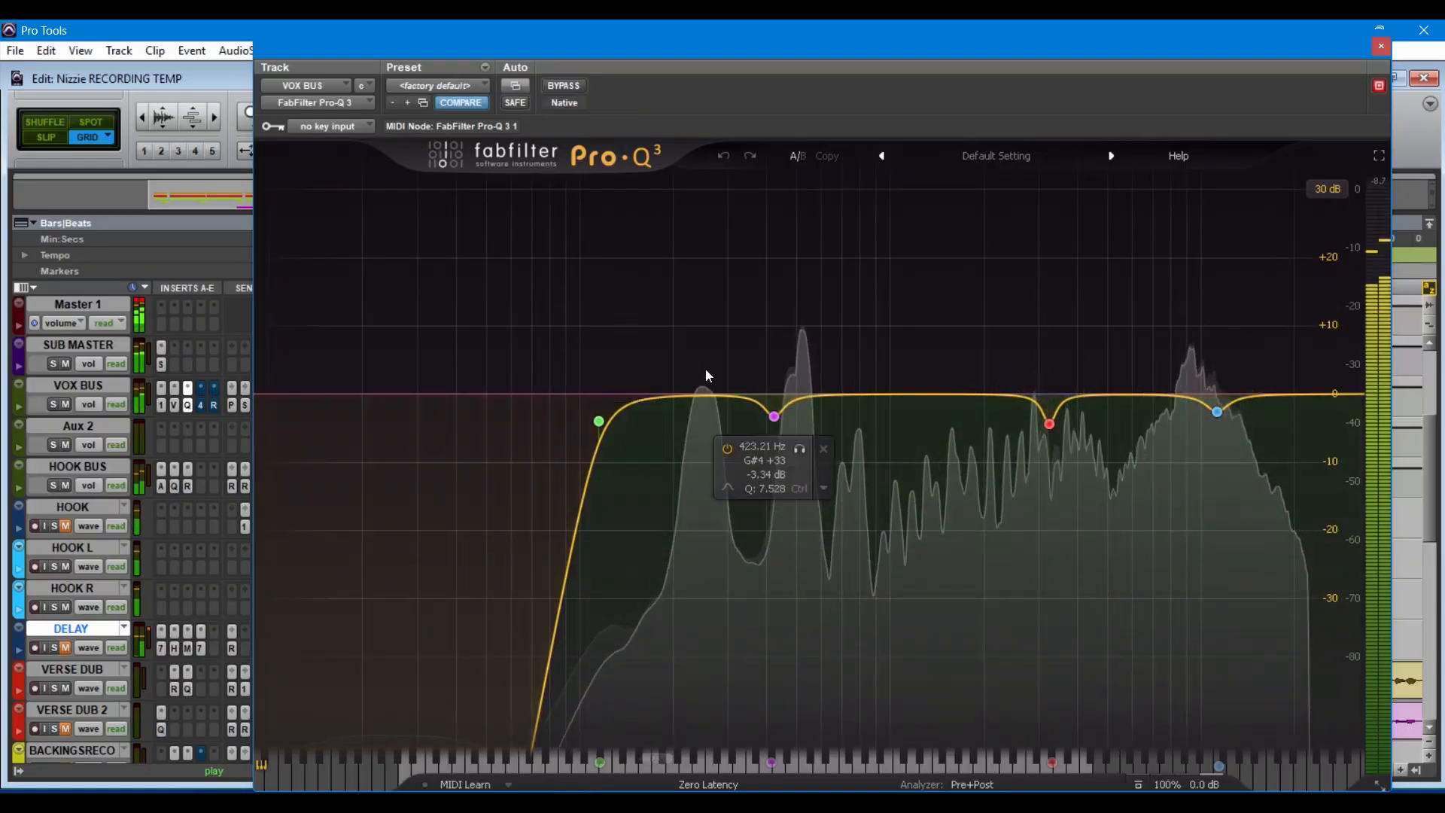
left_click(800, 449)
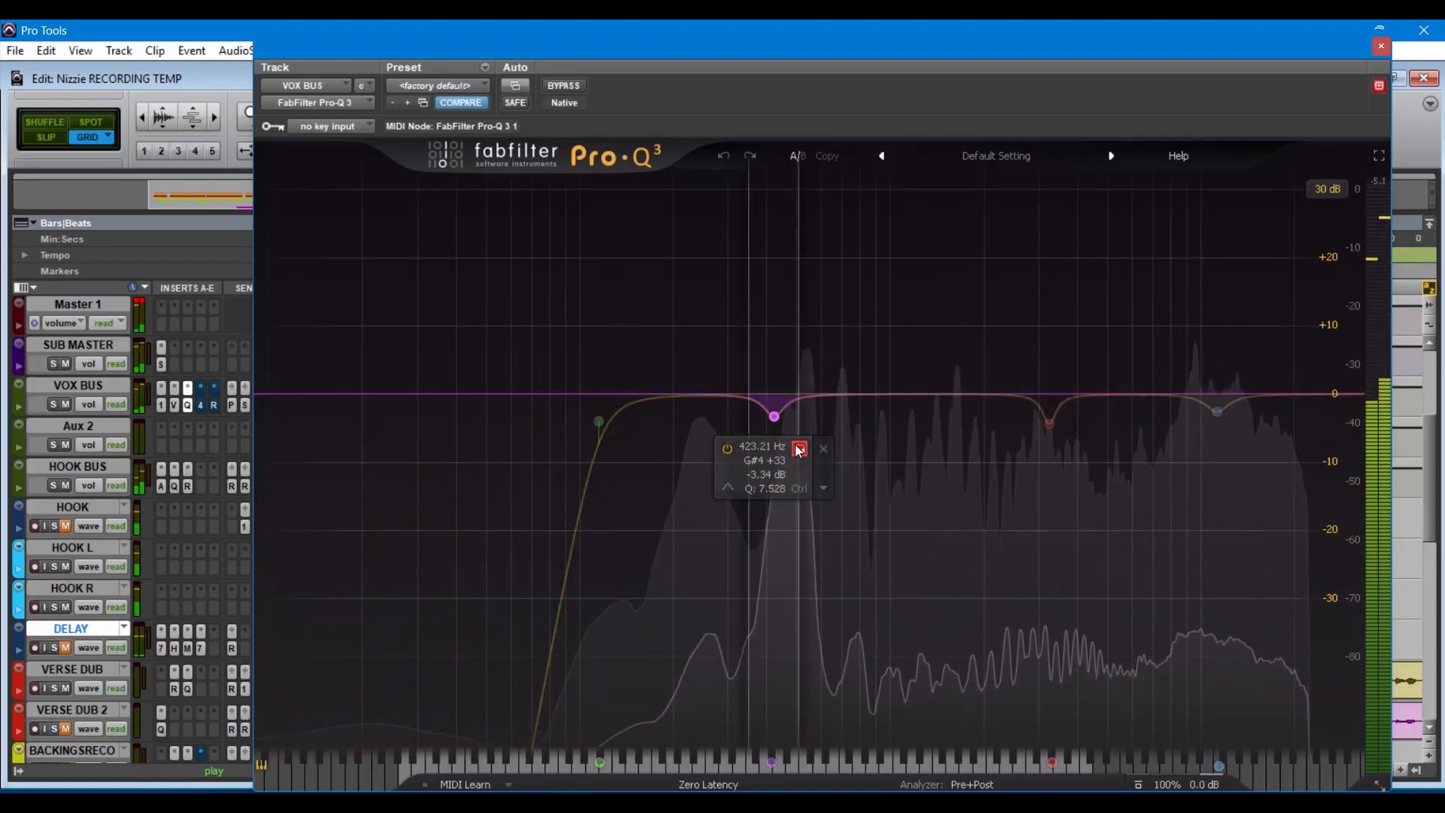
left_click_drag(799, 449, 820, 449)
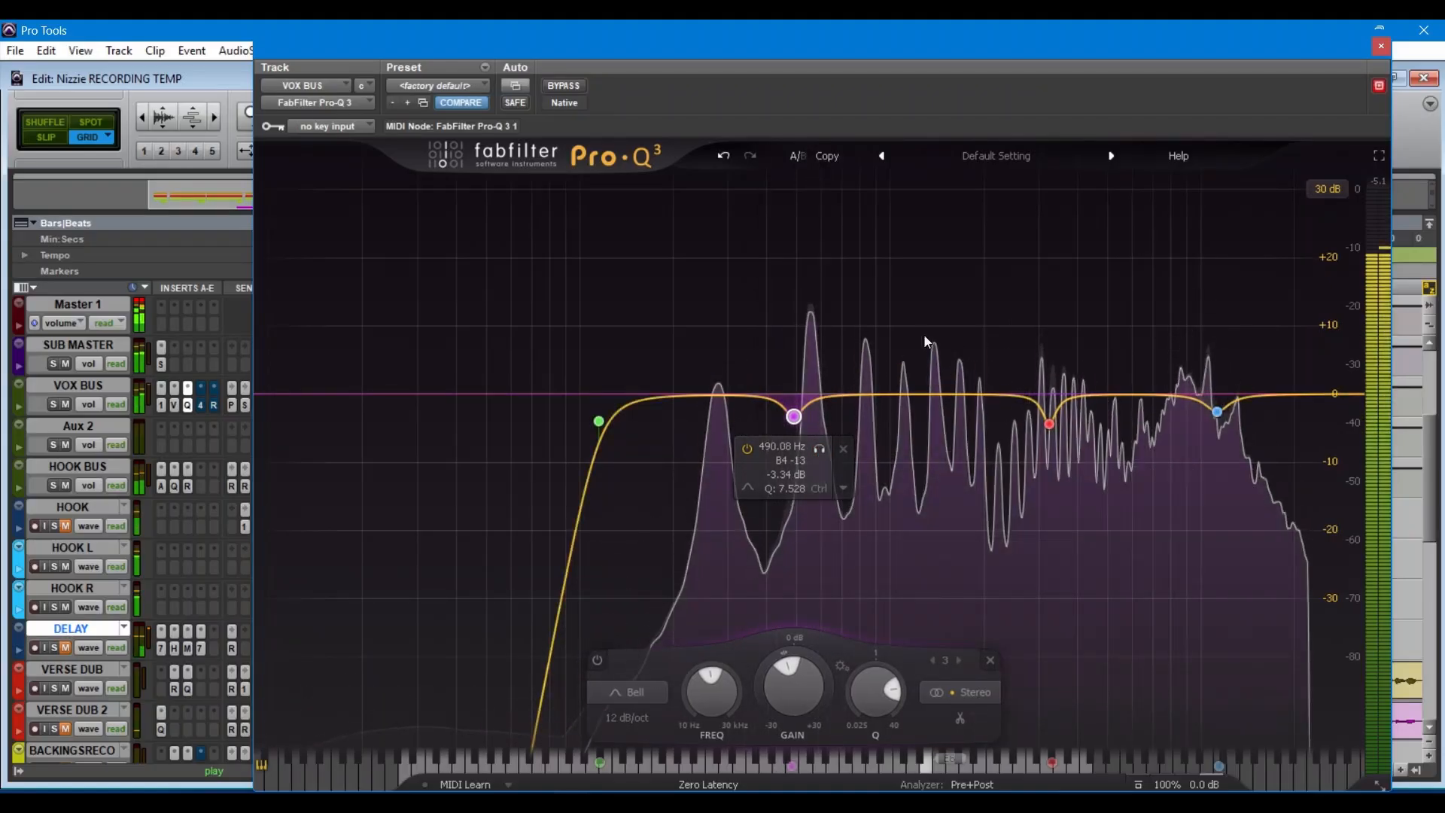
left_click(1382, 48)
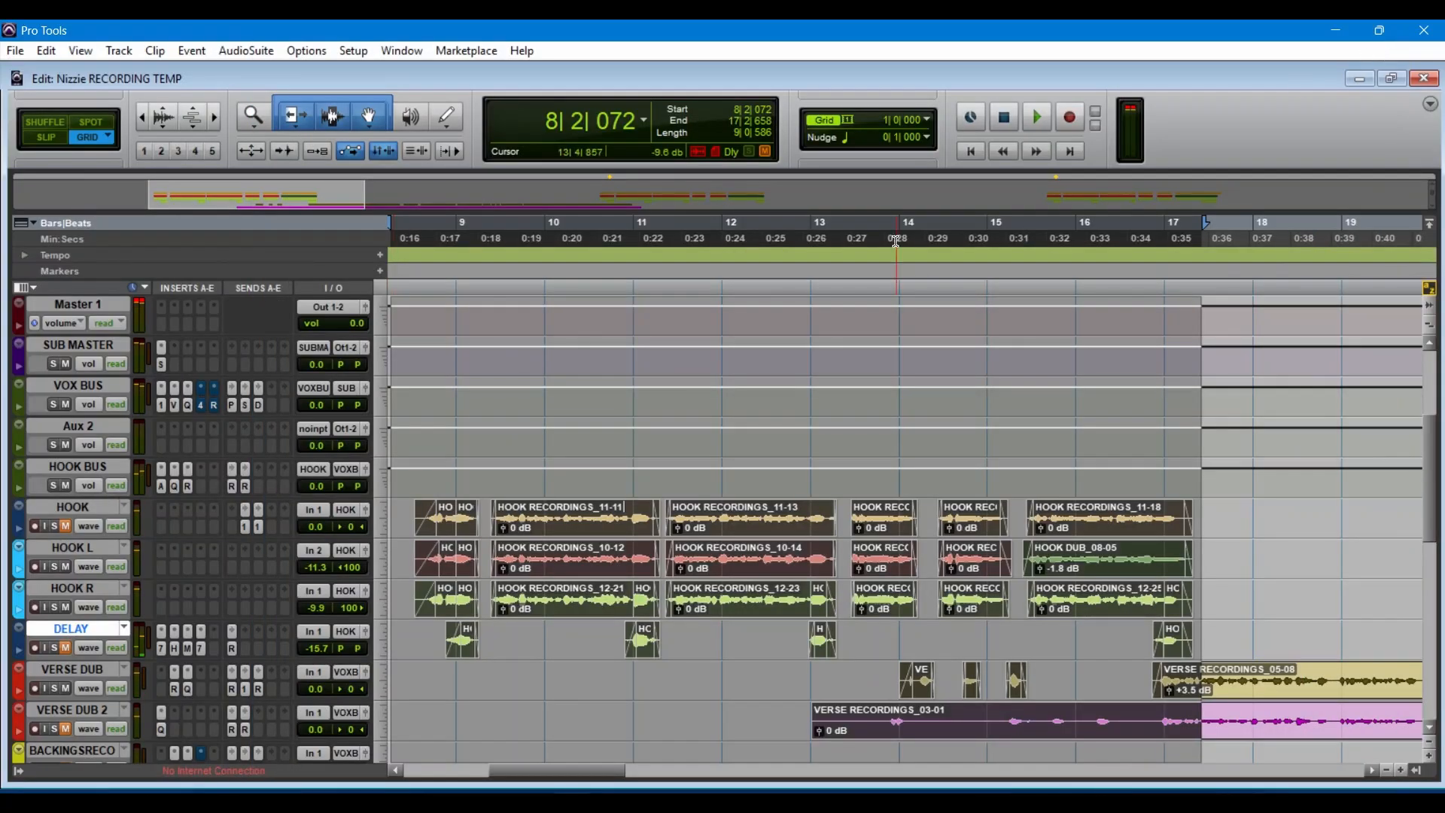
Step: Open the C4 multiband processor on VOX BUS insert D and compare the vocals bypassed and active, leaving the C4 enabled
left_click(200, 406)
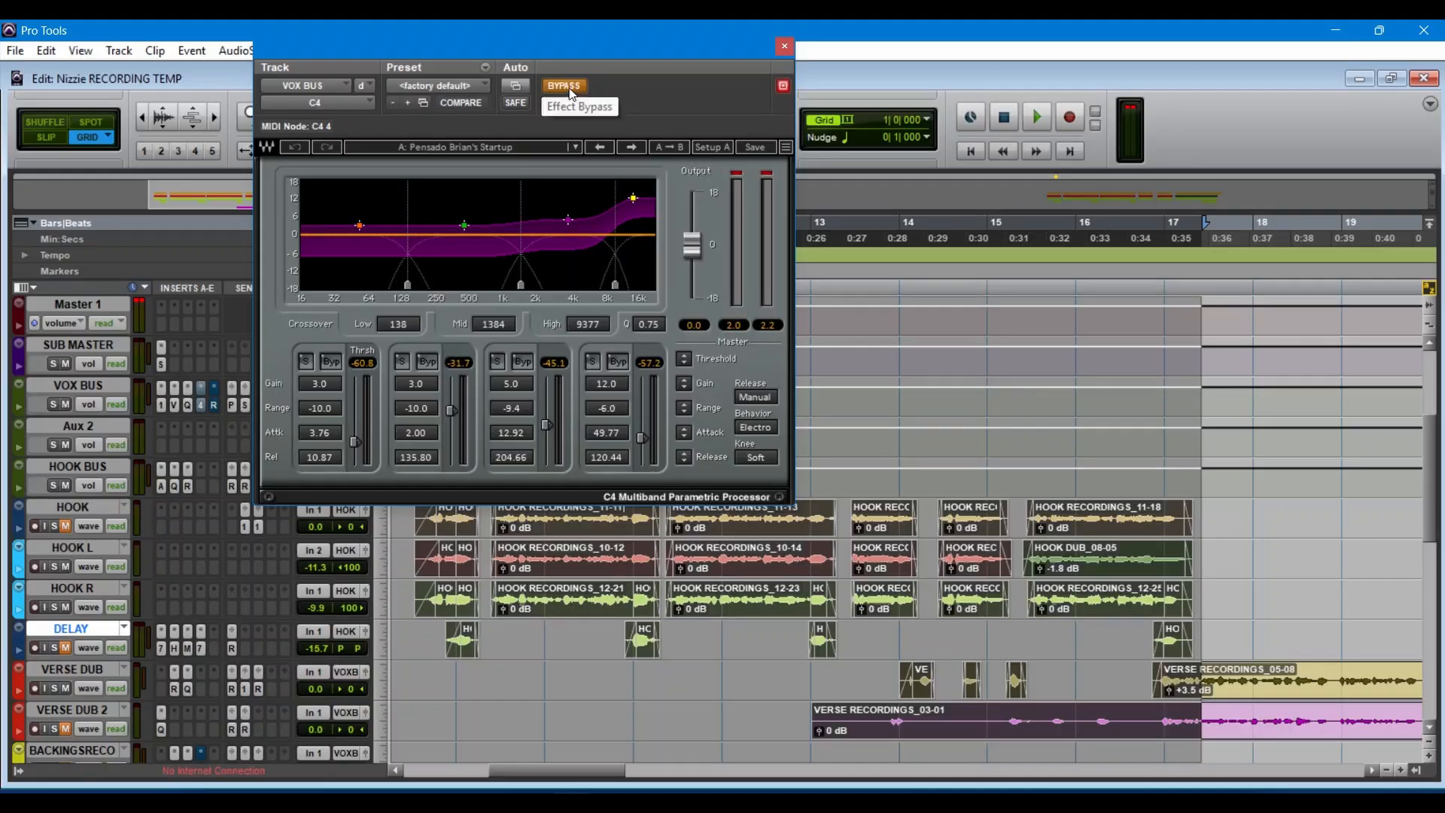
key("space")
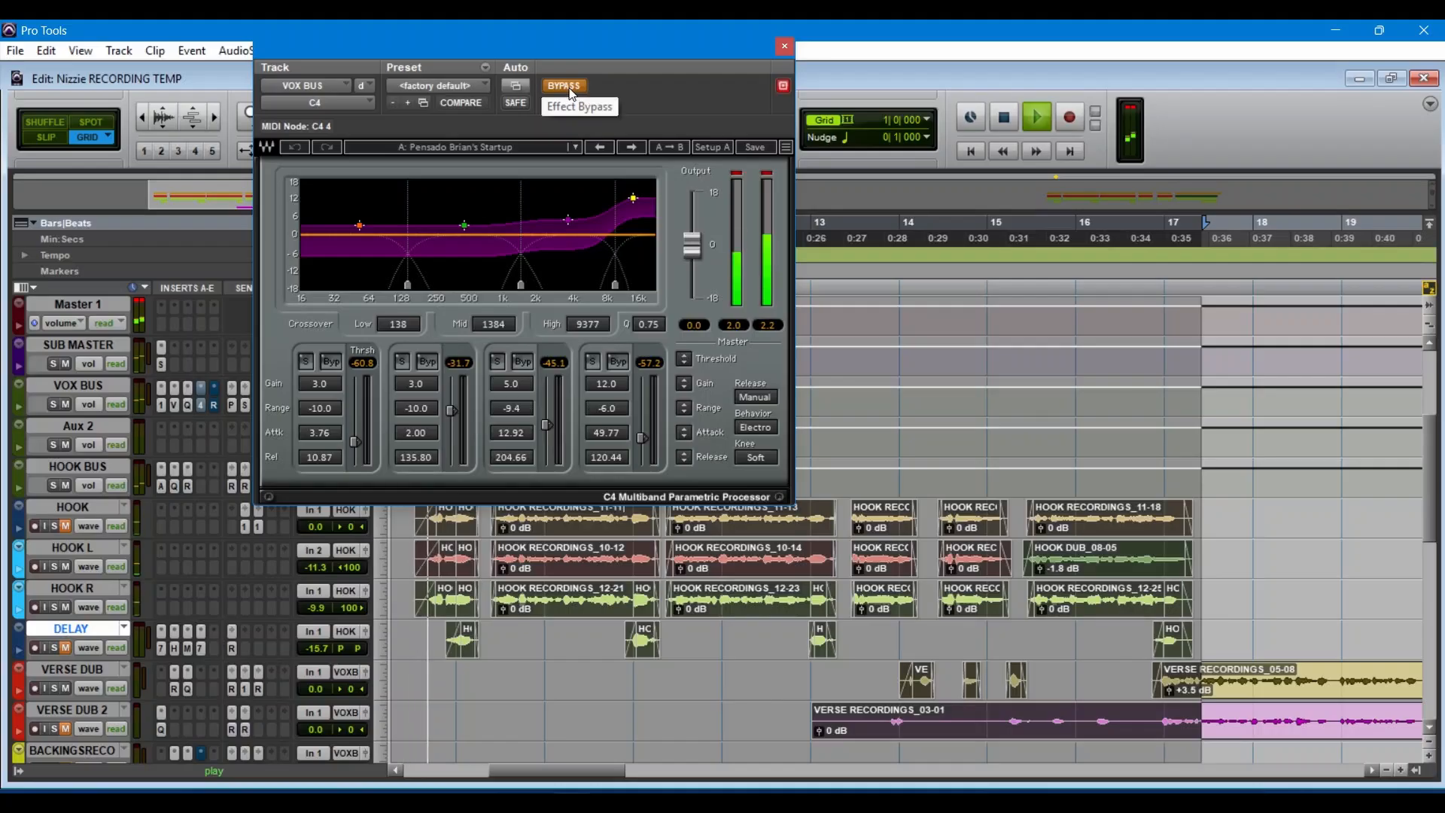
left_click(570, 89)
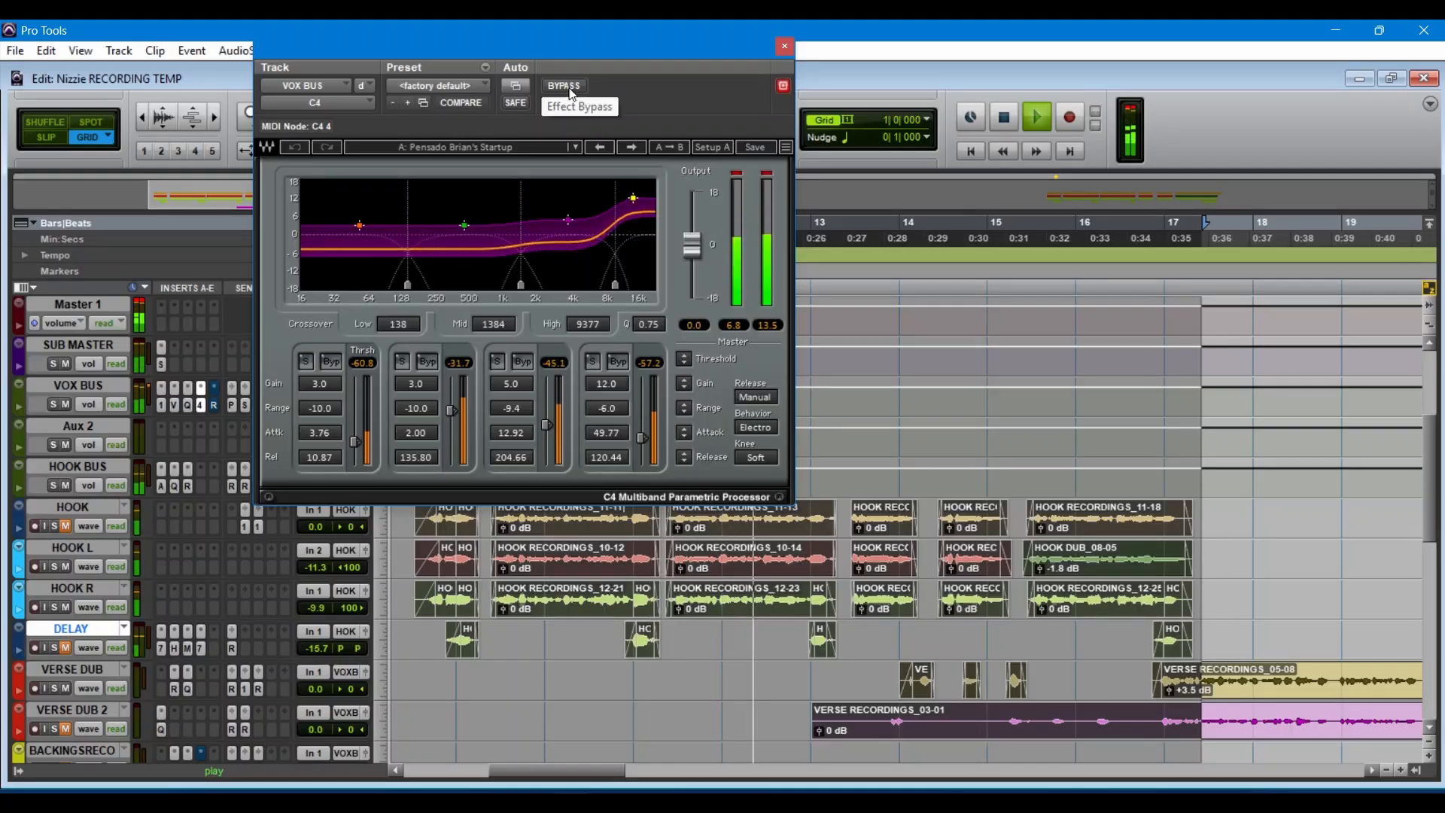
key("space")
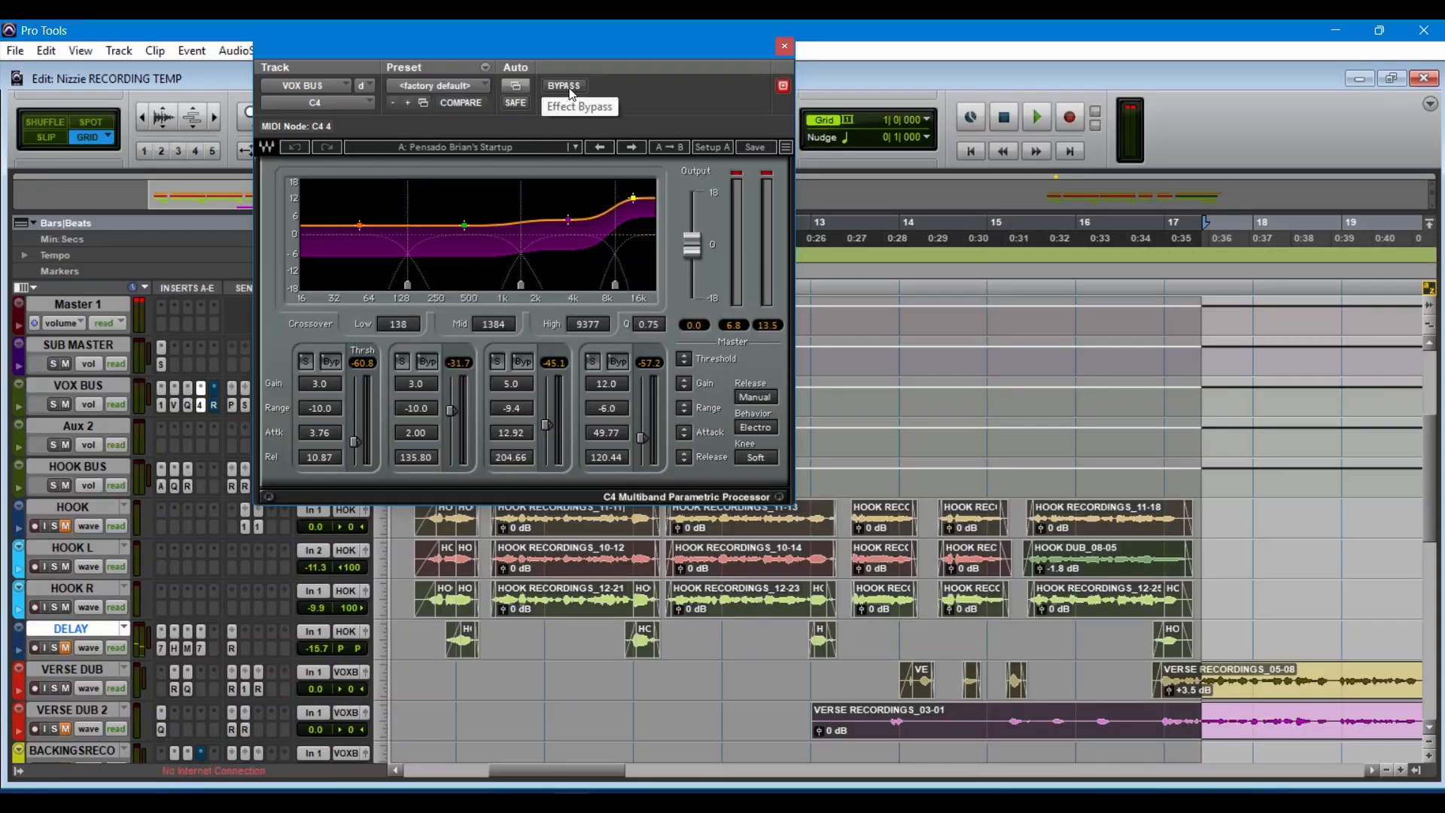
Step: Audition the C4's low band and low-mid band in solo during playback, comparing the latter with all bands, and clear the solo
left_click(306, 362)
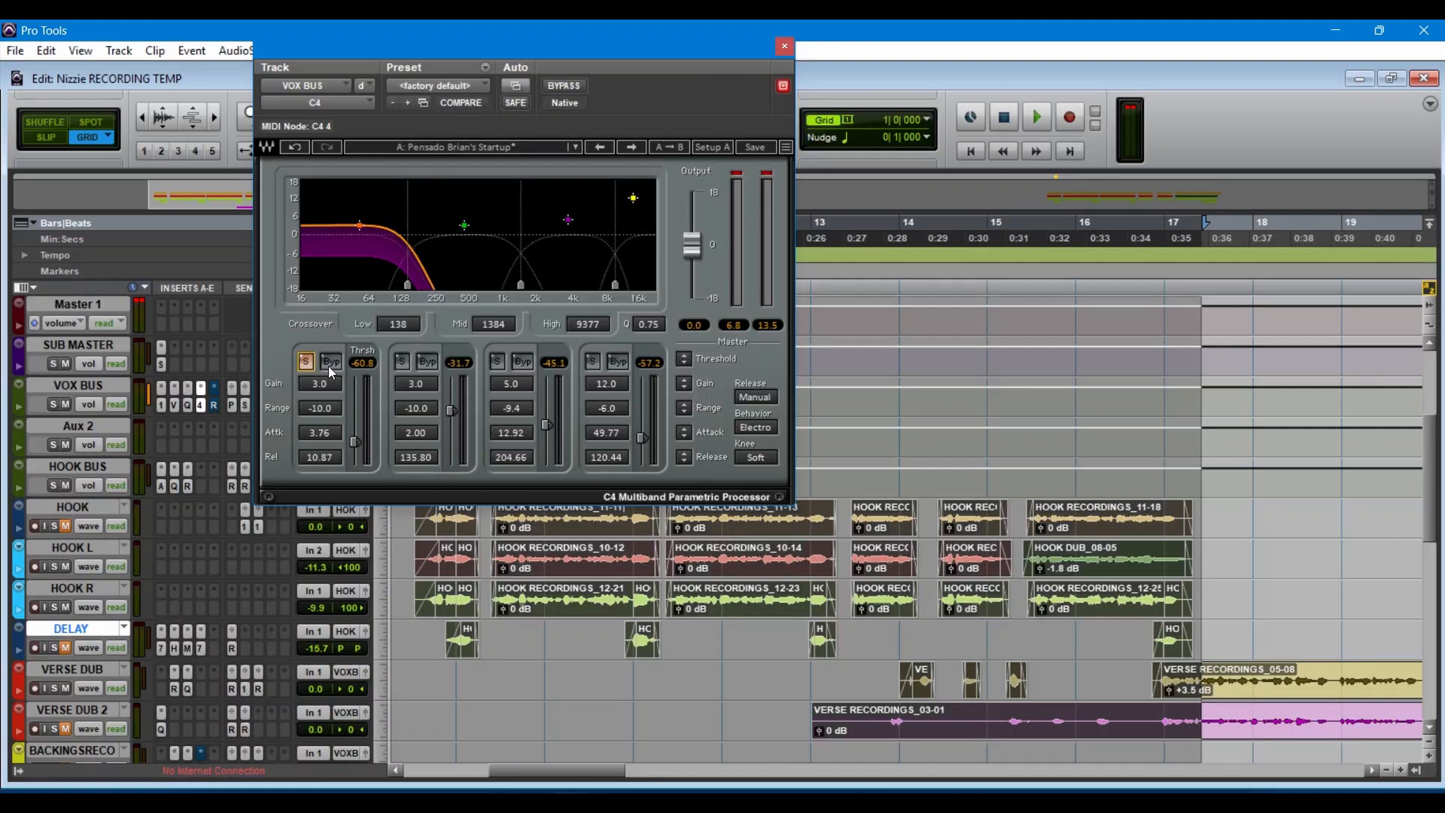
key("space")
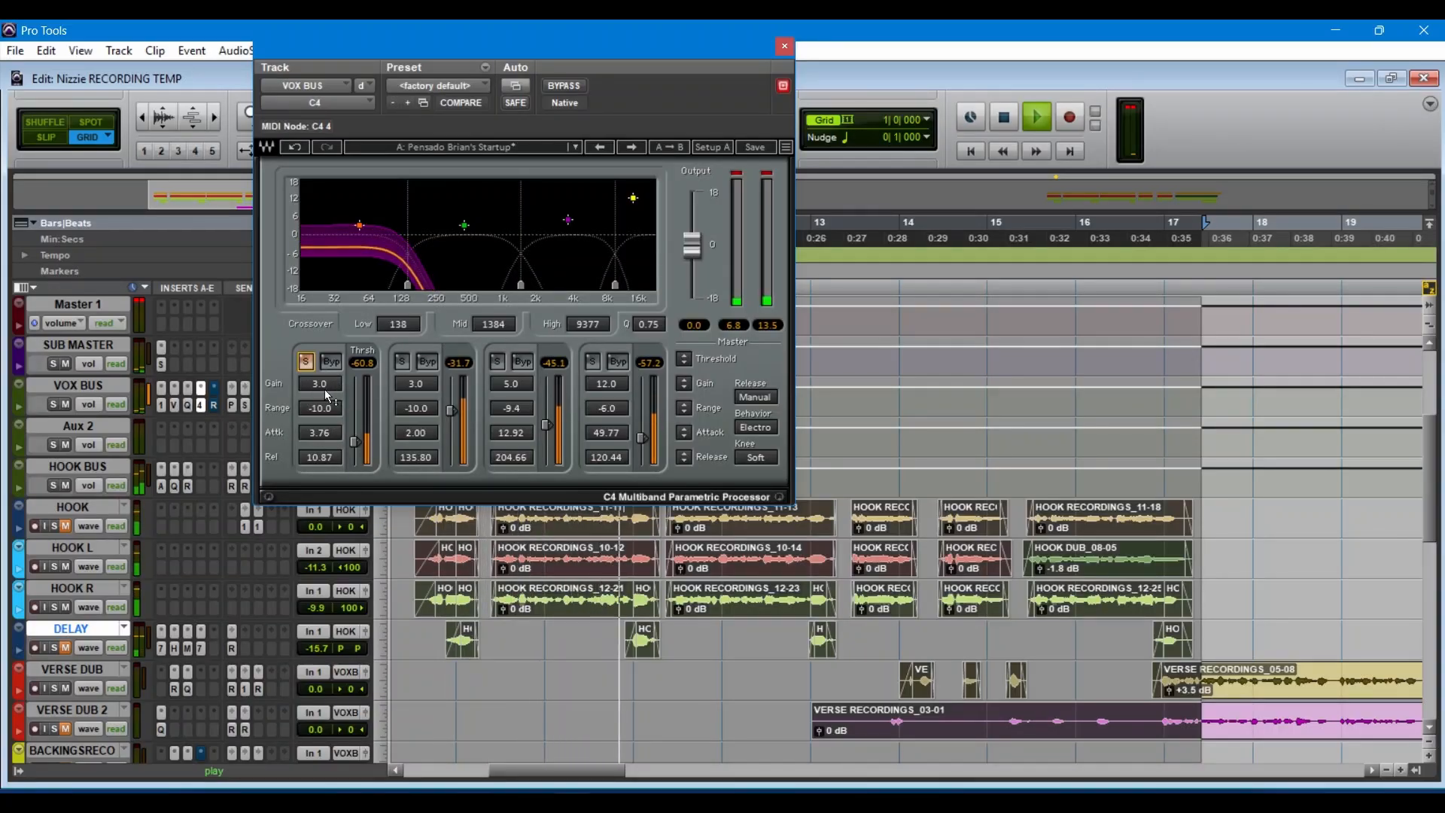
left_click(401, 361)
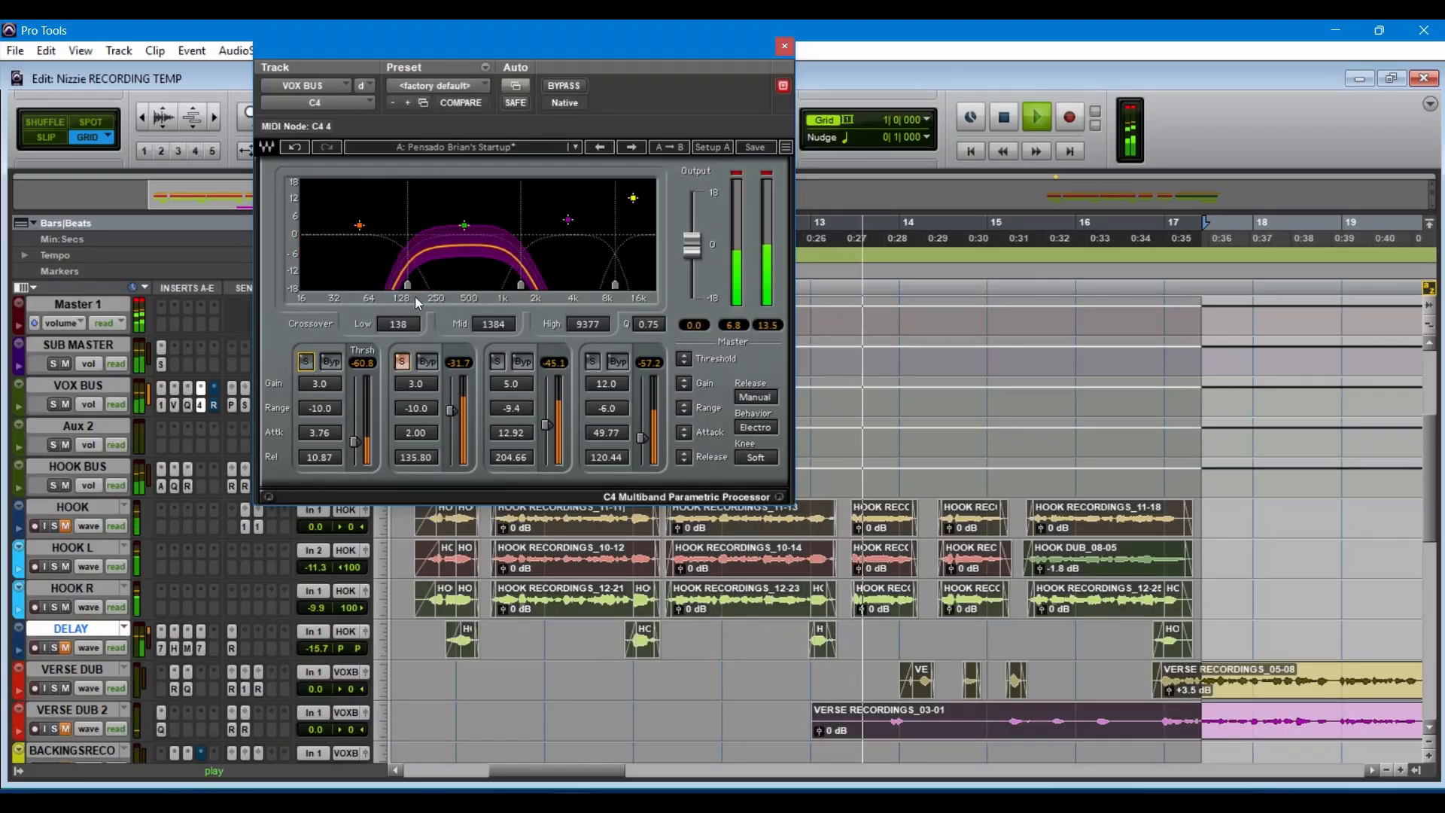
left_click(402, 364)
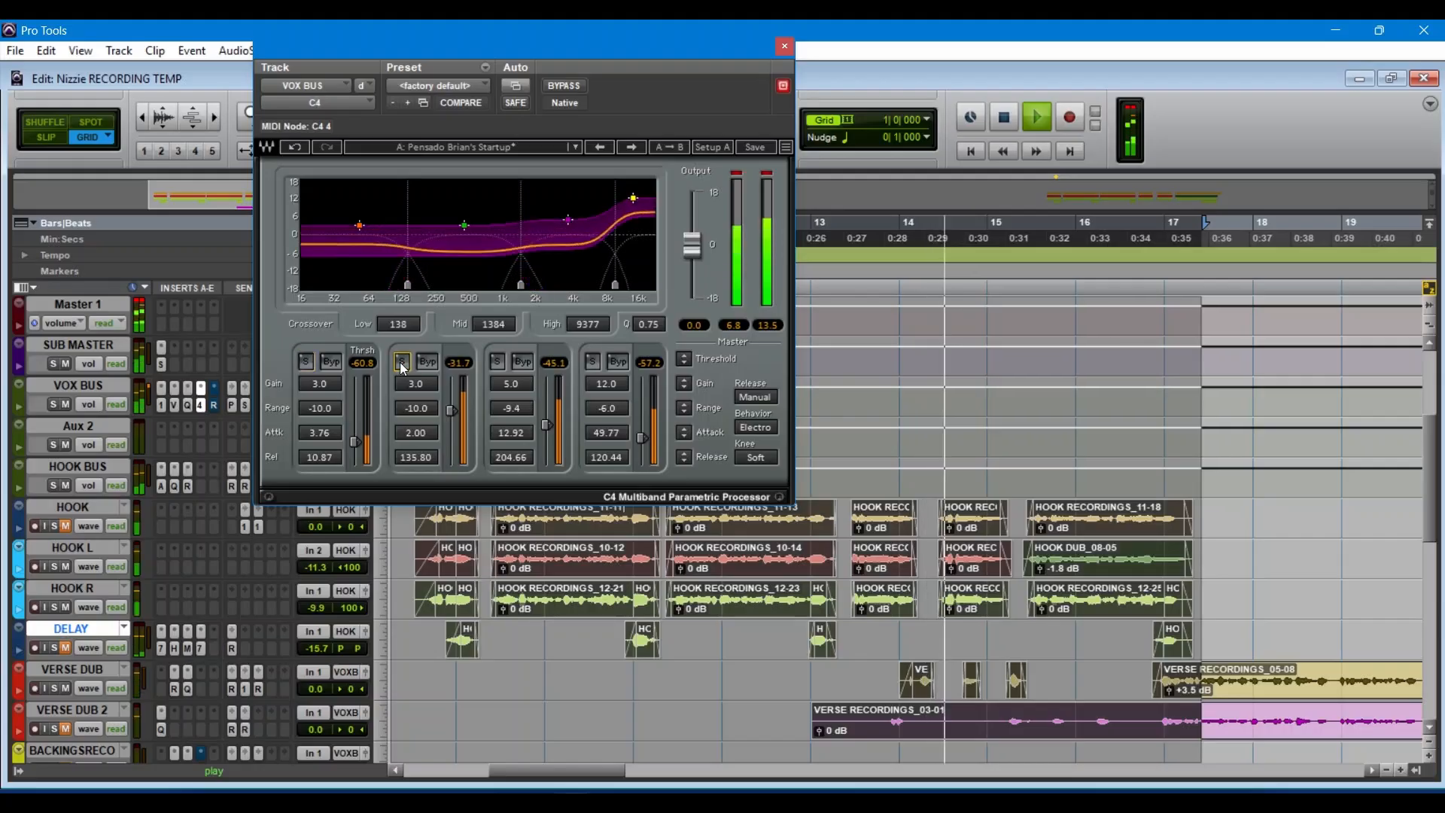
left_click(402, 364)
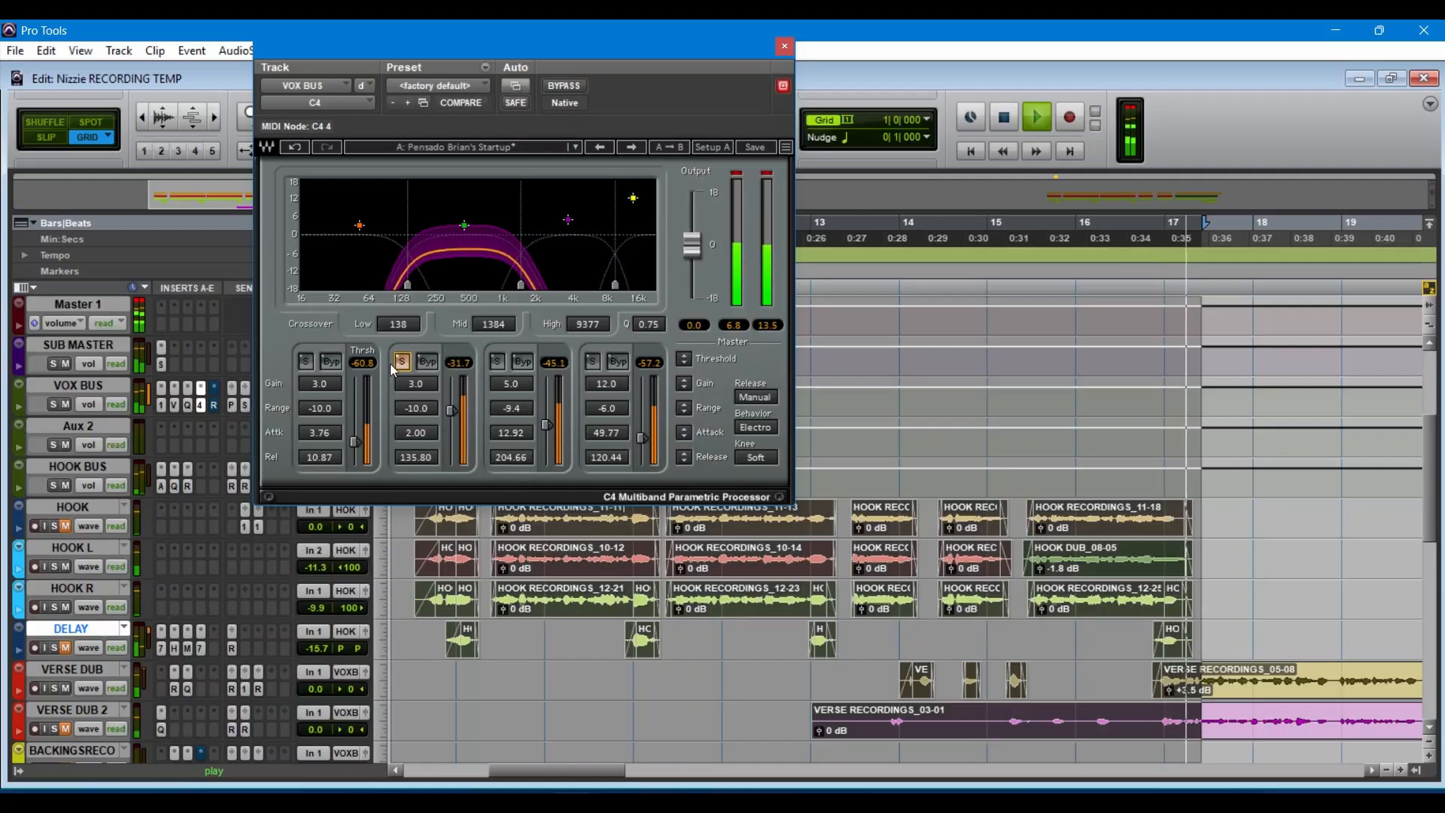
key("space")
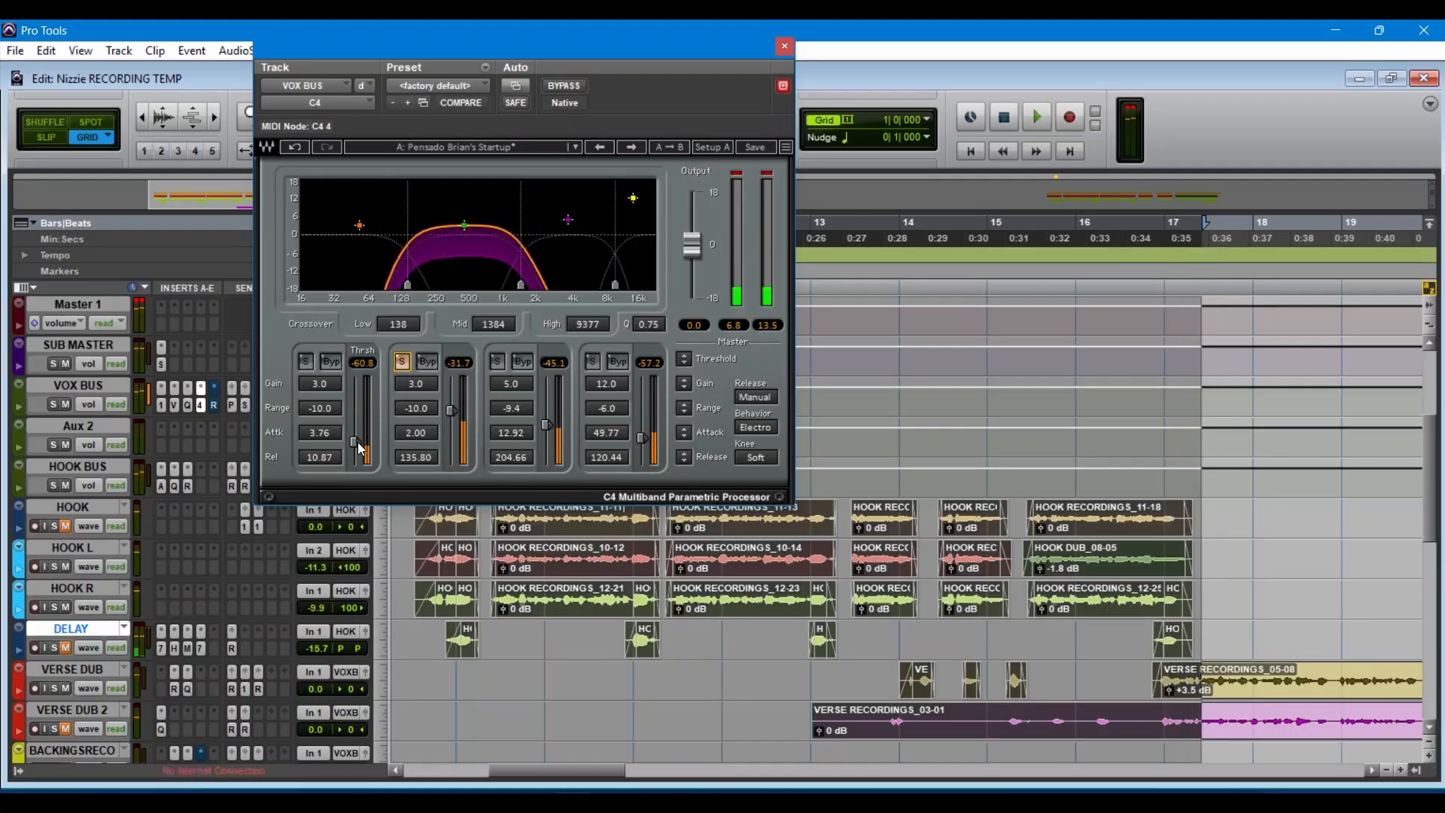
left_click(403, 363)
Step: Audition the C4's high-mid band and high band in solo during playback, clear the solo, and close the plug-in
left_click(498, 362)
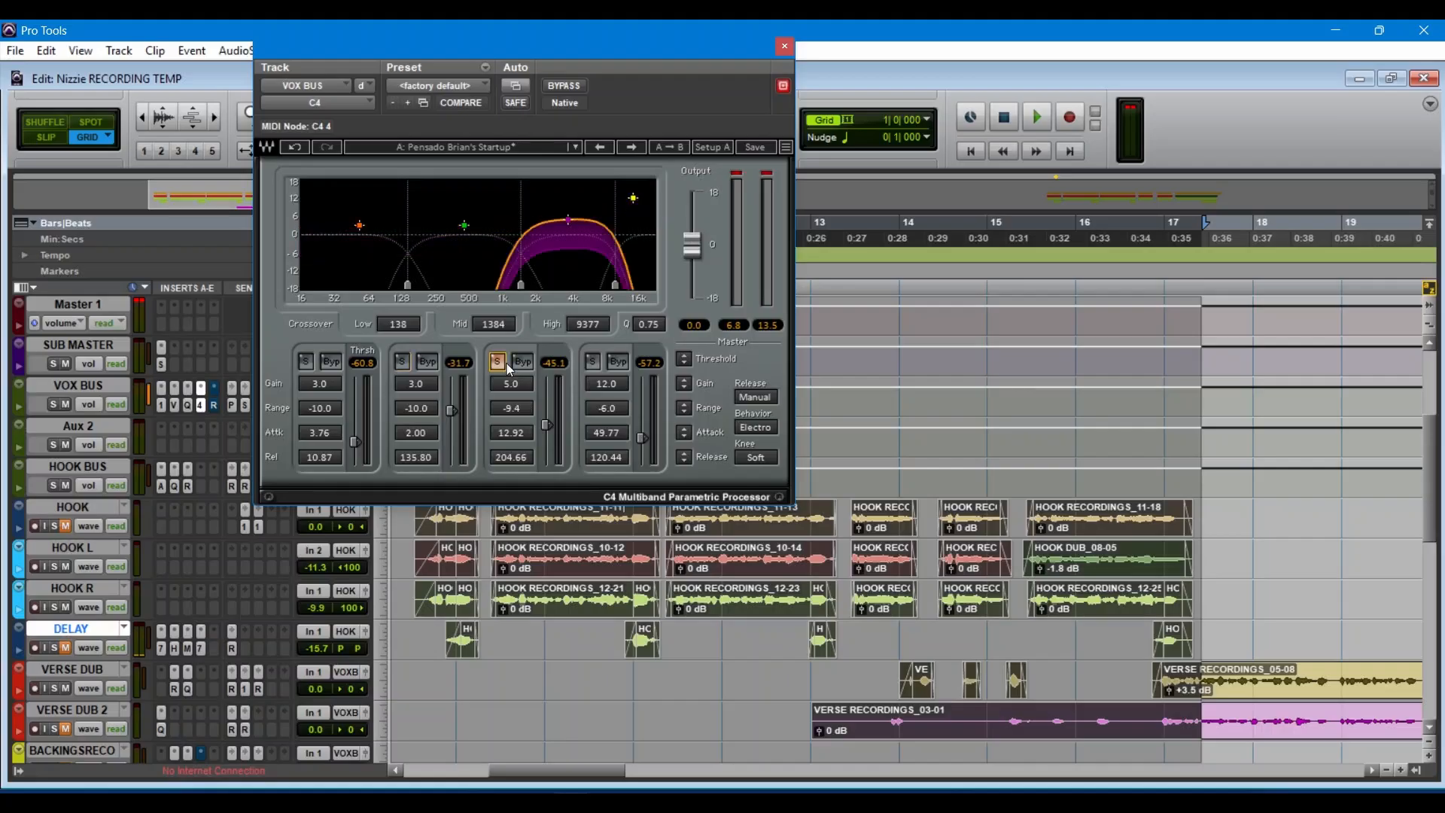
key("space")
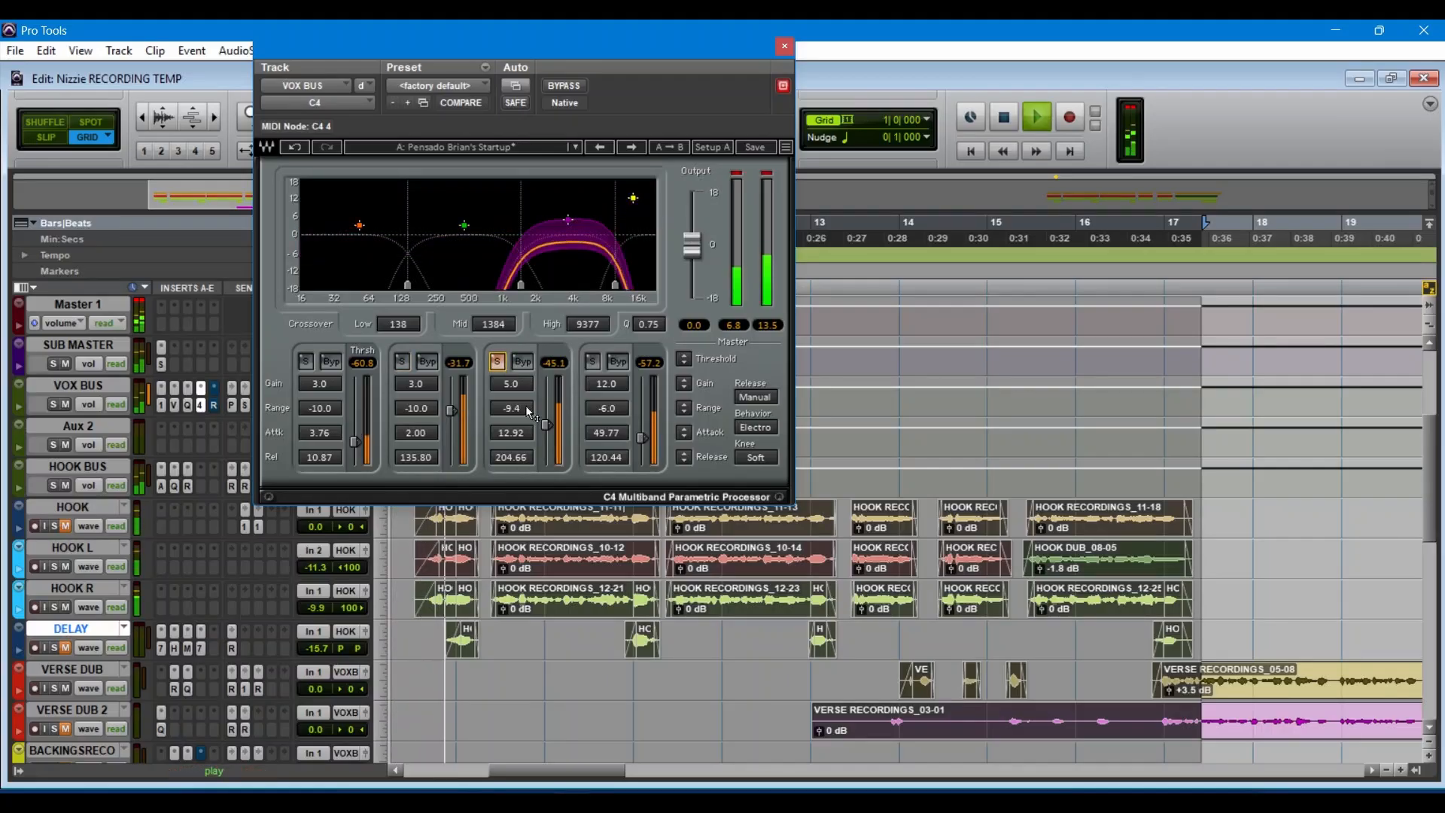
key("space")
left_click(494, 368)
left_click(590, 365)
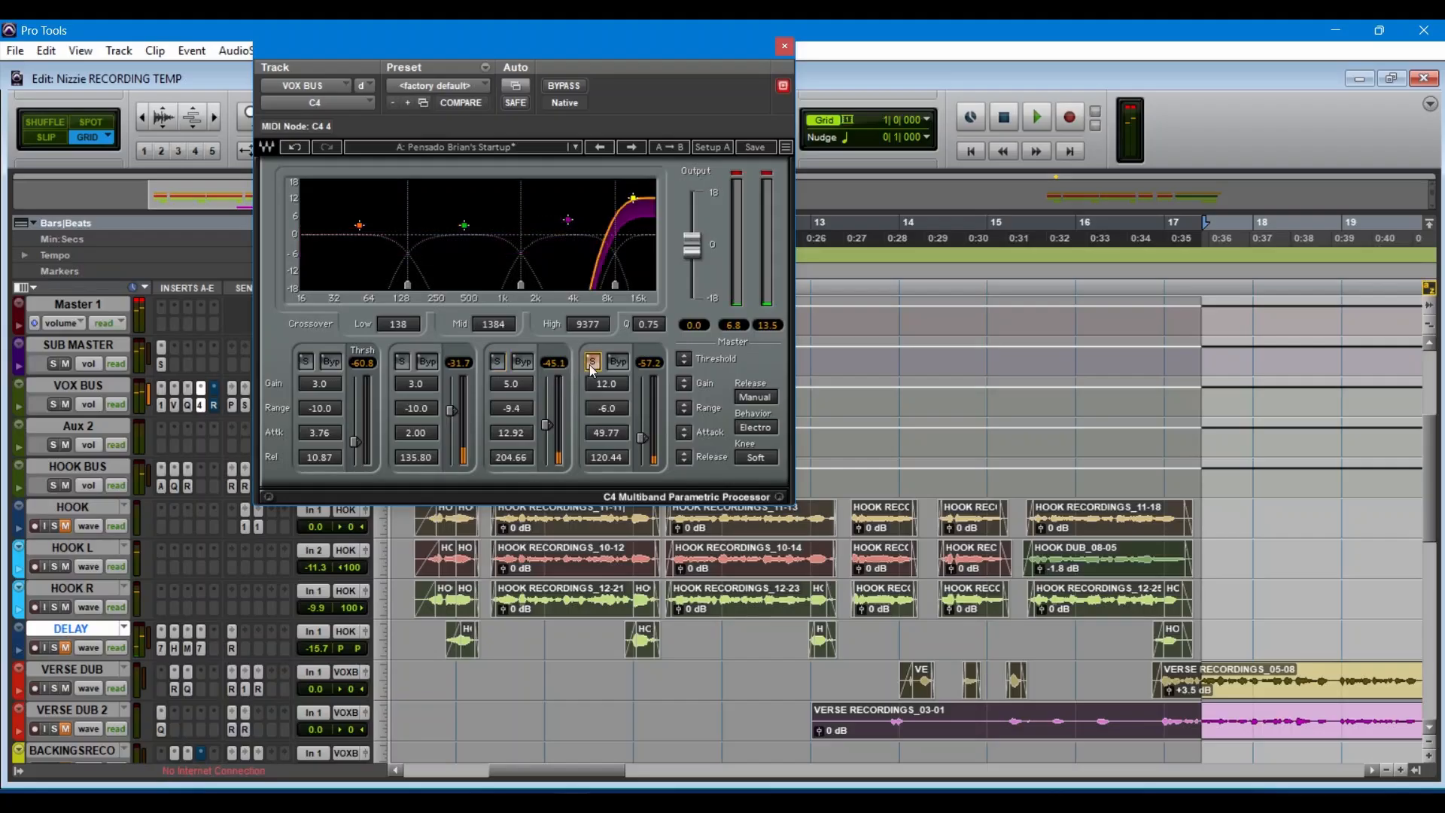
key("space")
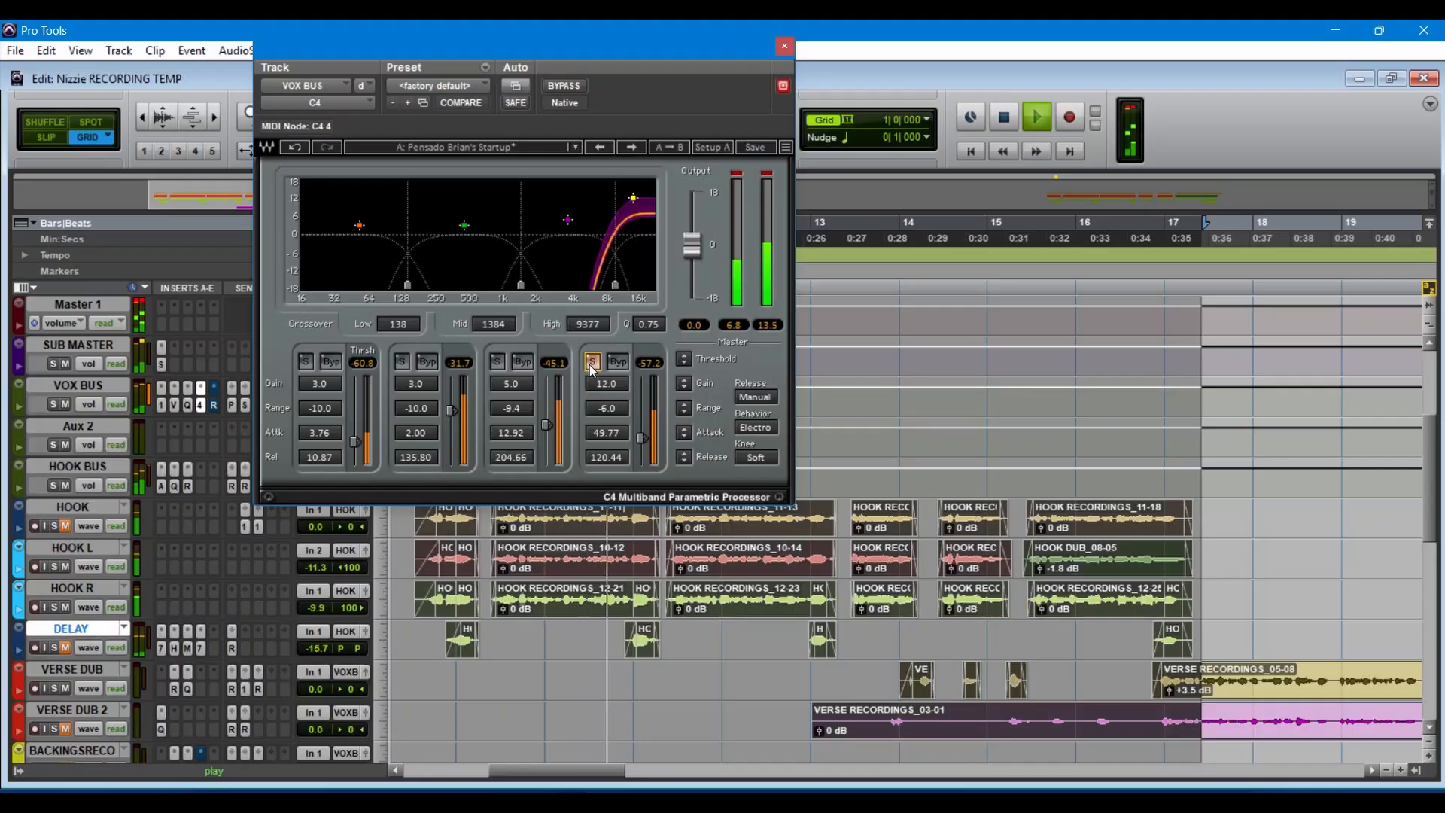
left_click(592, 362)
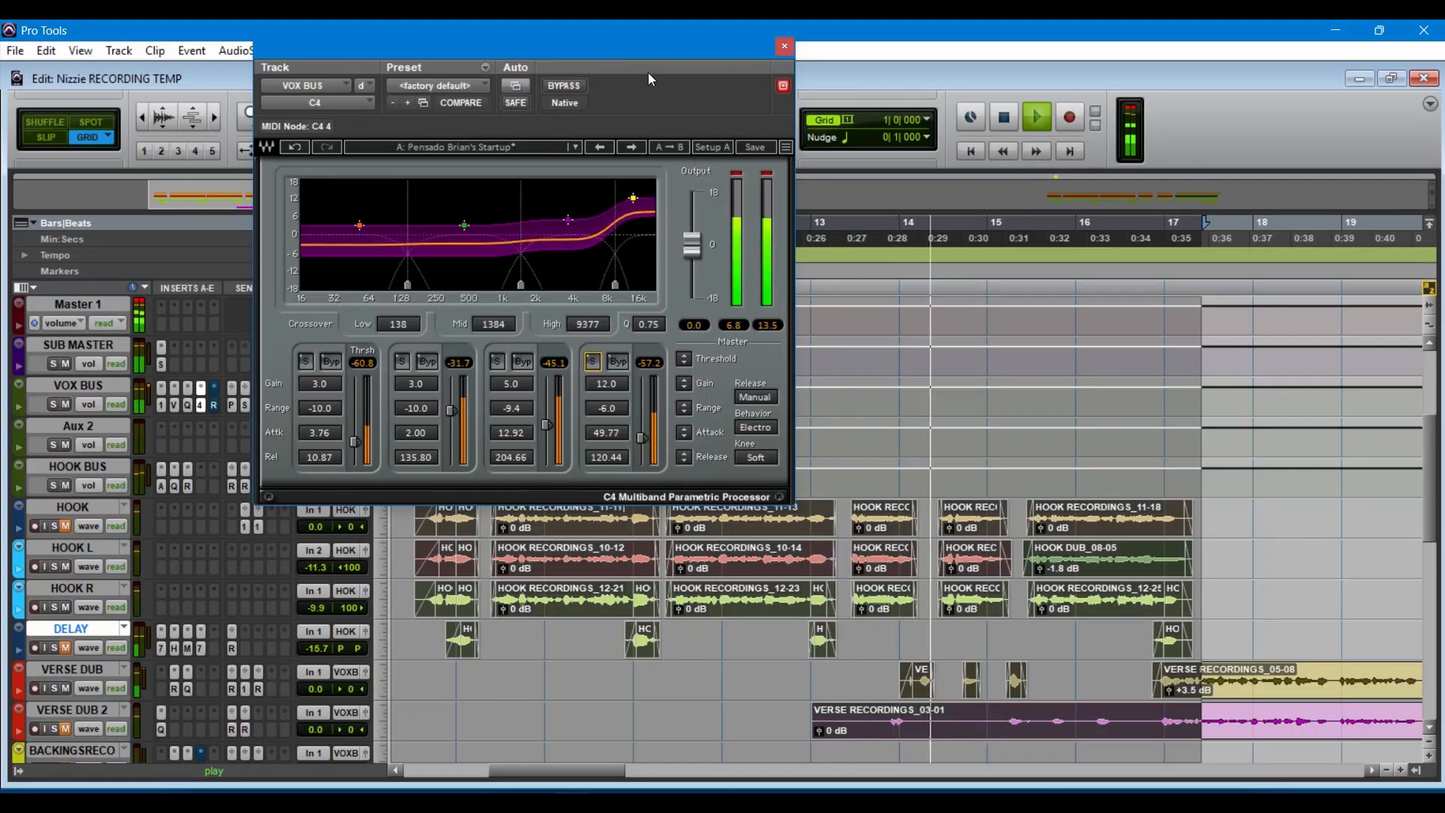
left_click(201, 405)
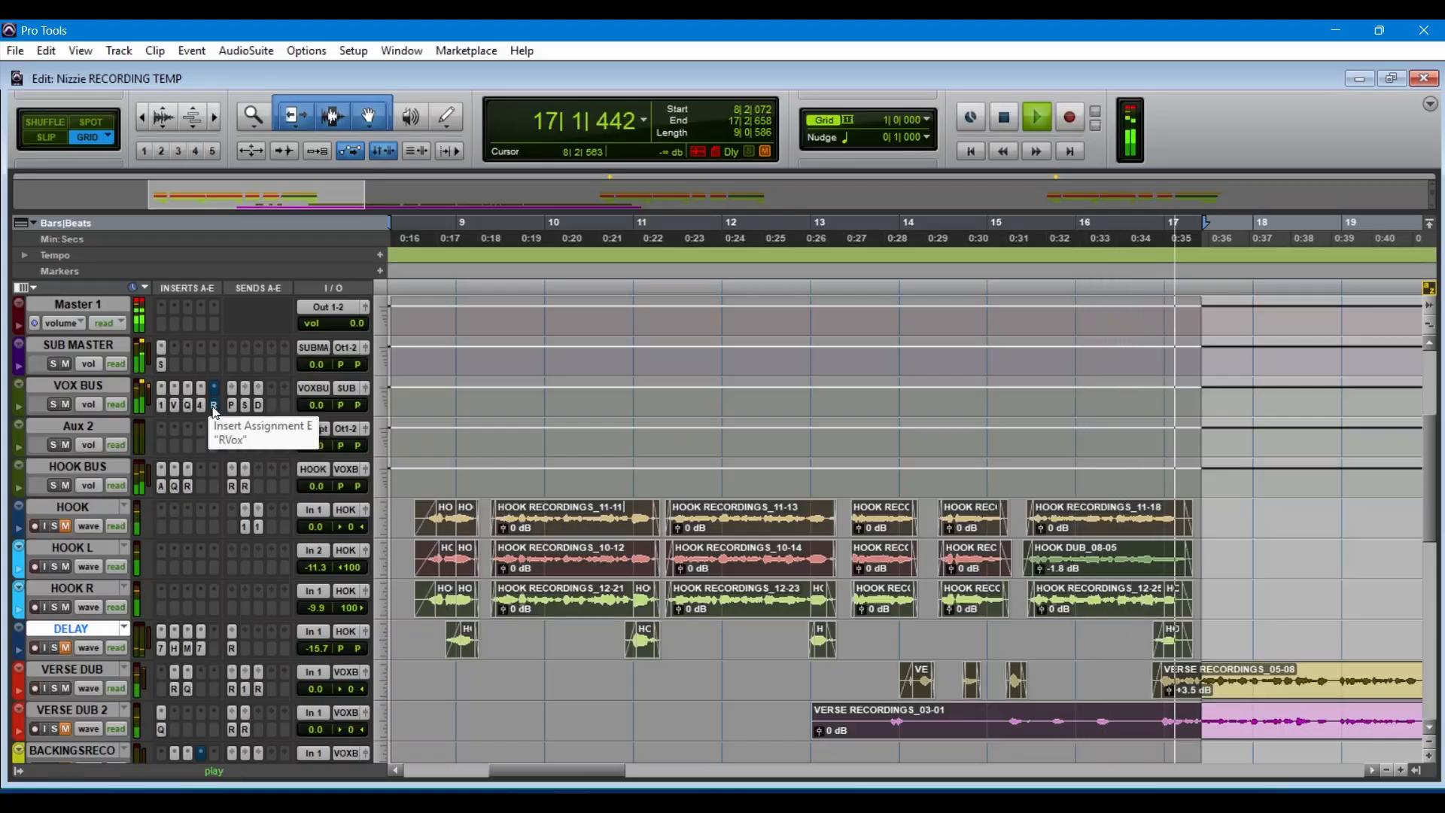
Step: Take the RVox compressor on VOX BUS insert E out of bypass, listen to it during playback, and close it
left_click(215, 408)
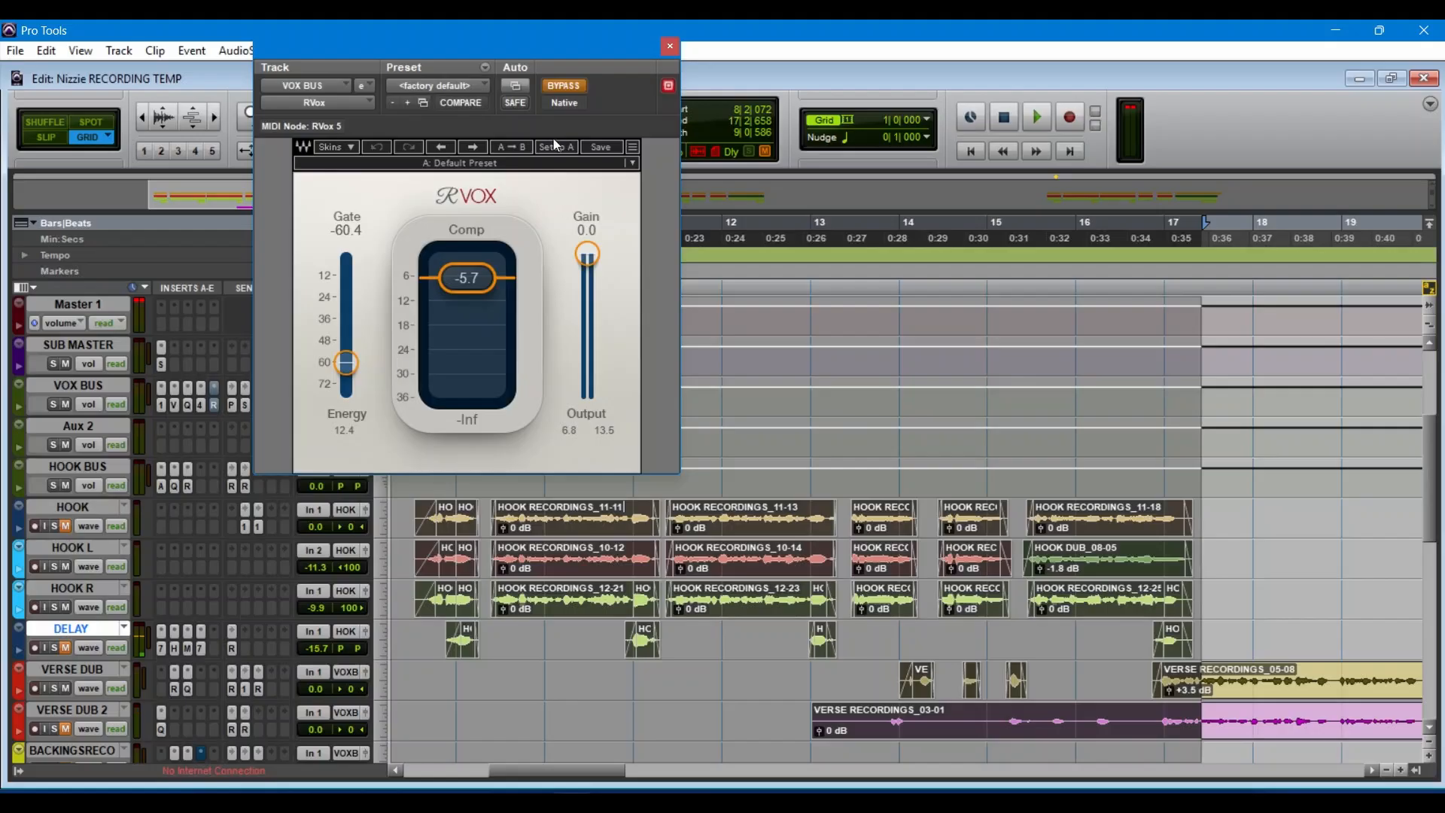
left_click(561, 86)
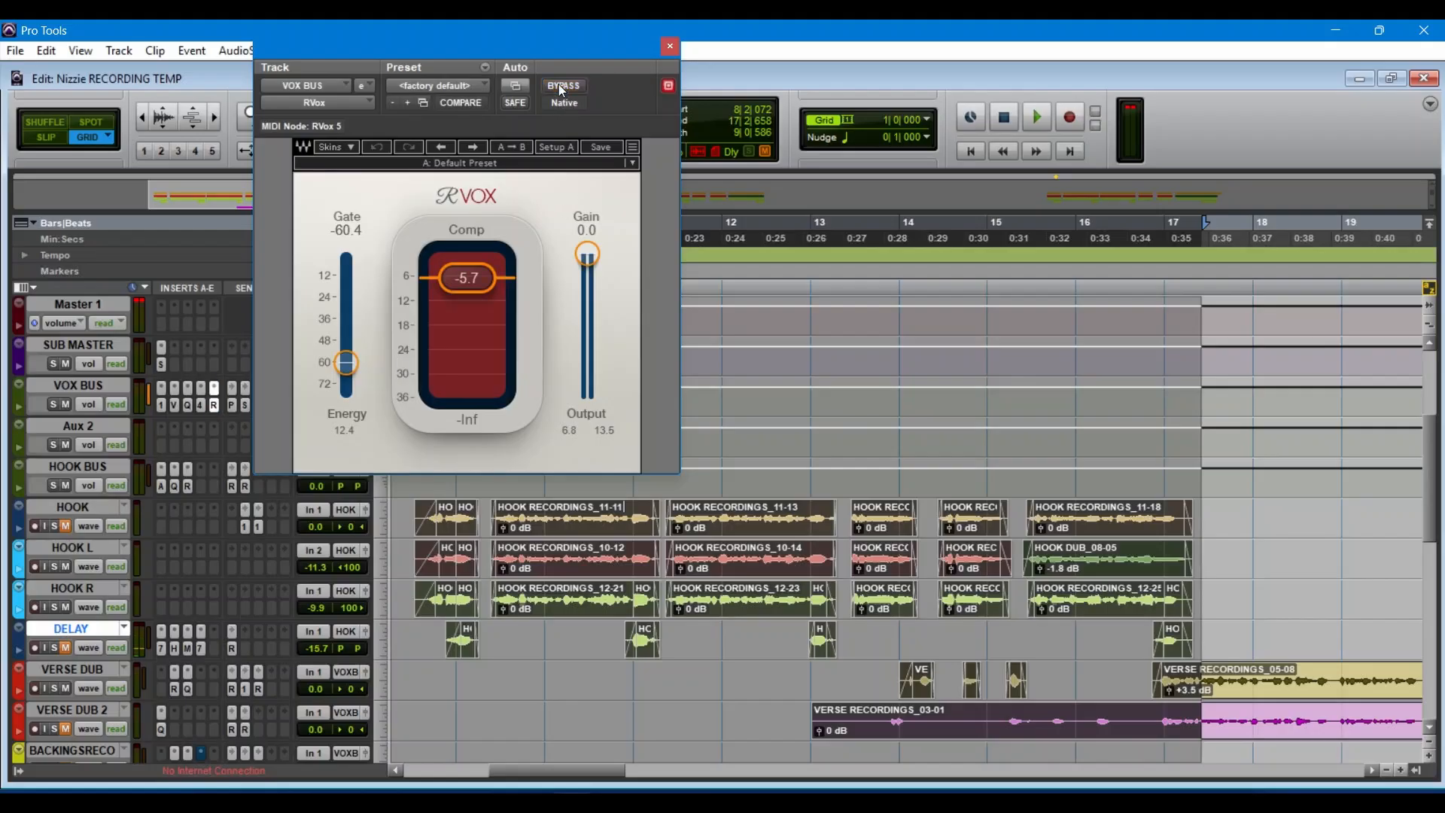
key("space")
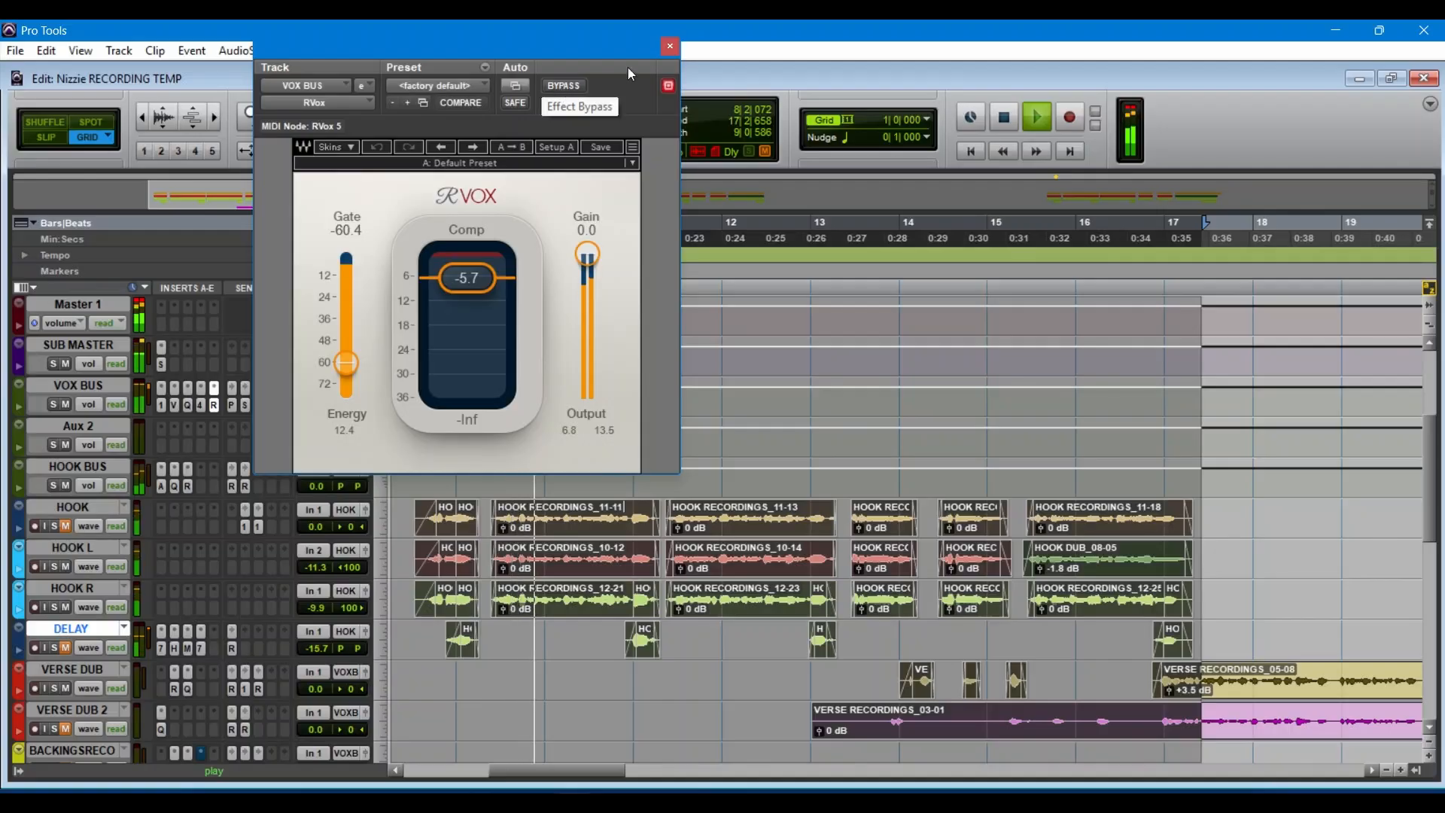
left_click(665, 53)
key("space")
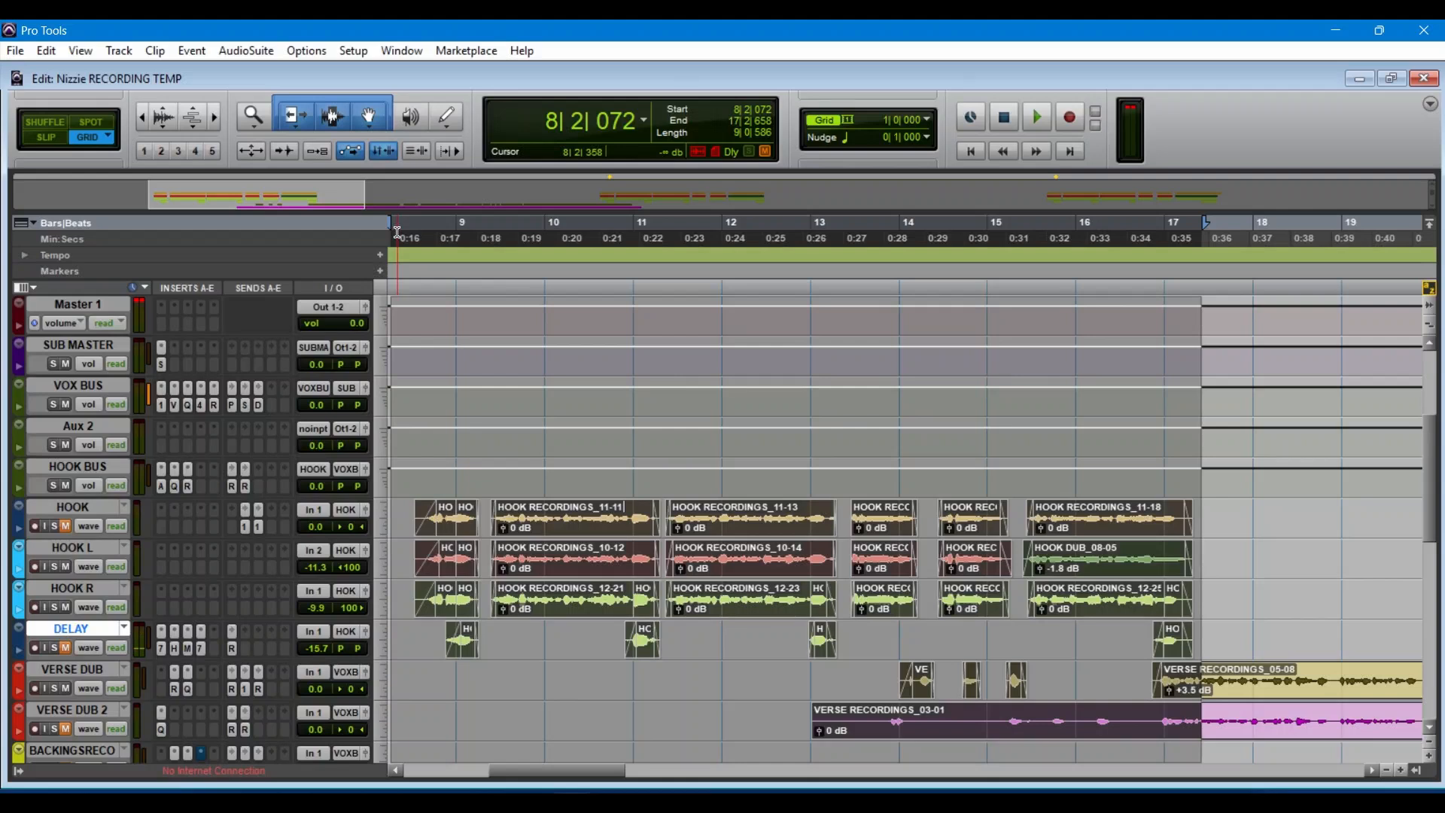
Step: Show the Mix window at full size and take the DeEsser on the VOX BUS track out of bypass
key("ctrl+equal")
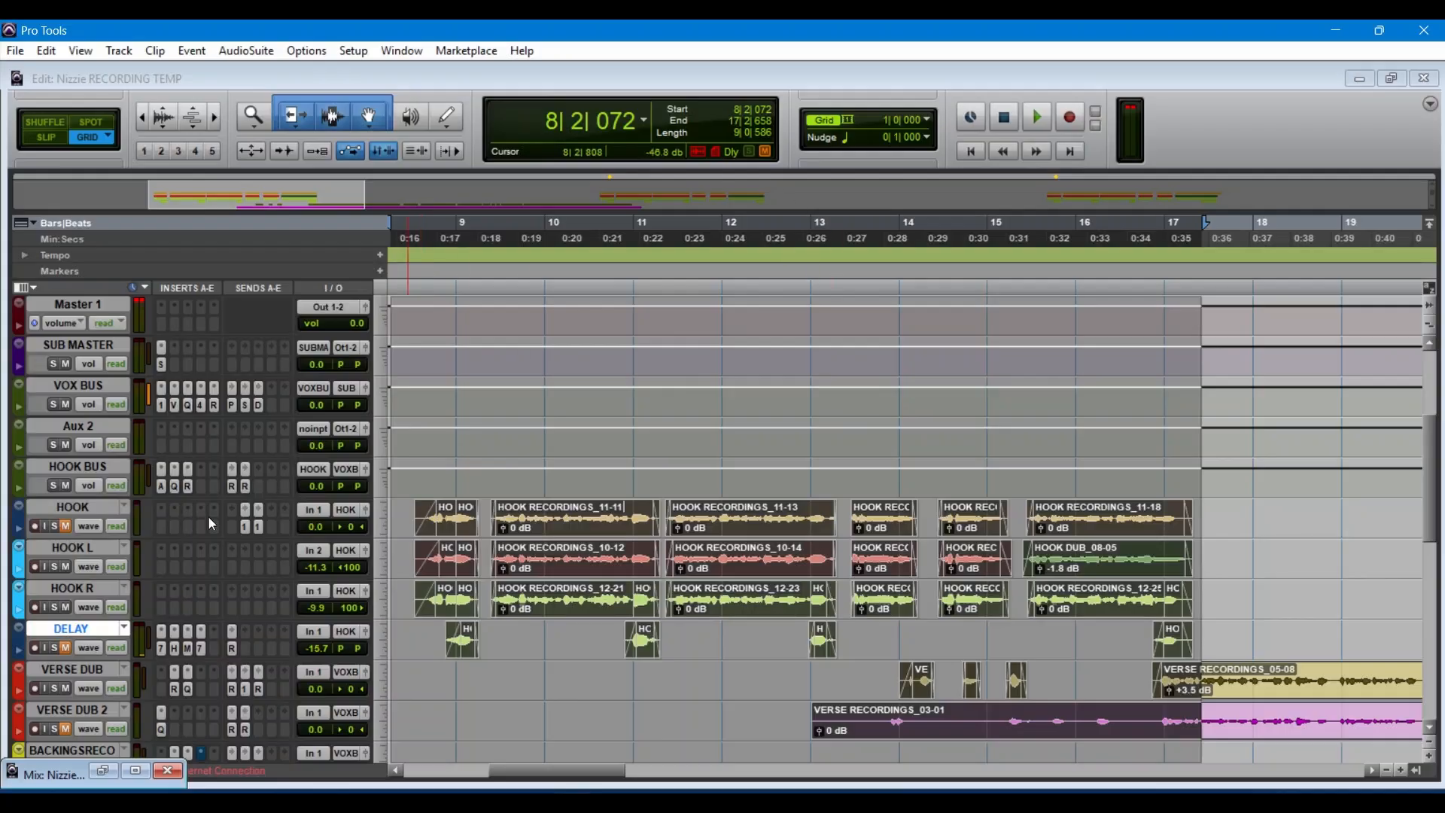
left_click(135, 770)
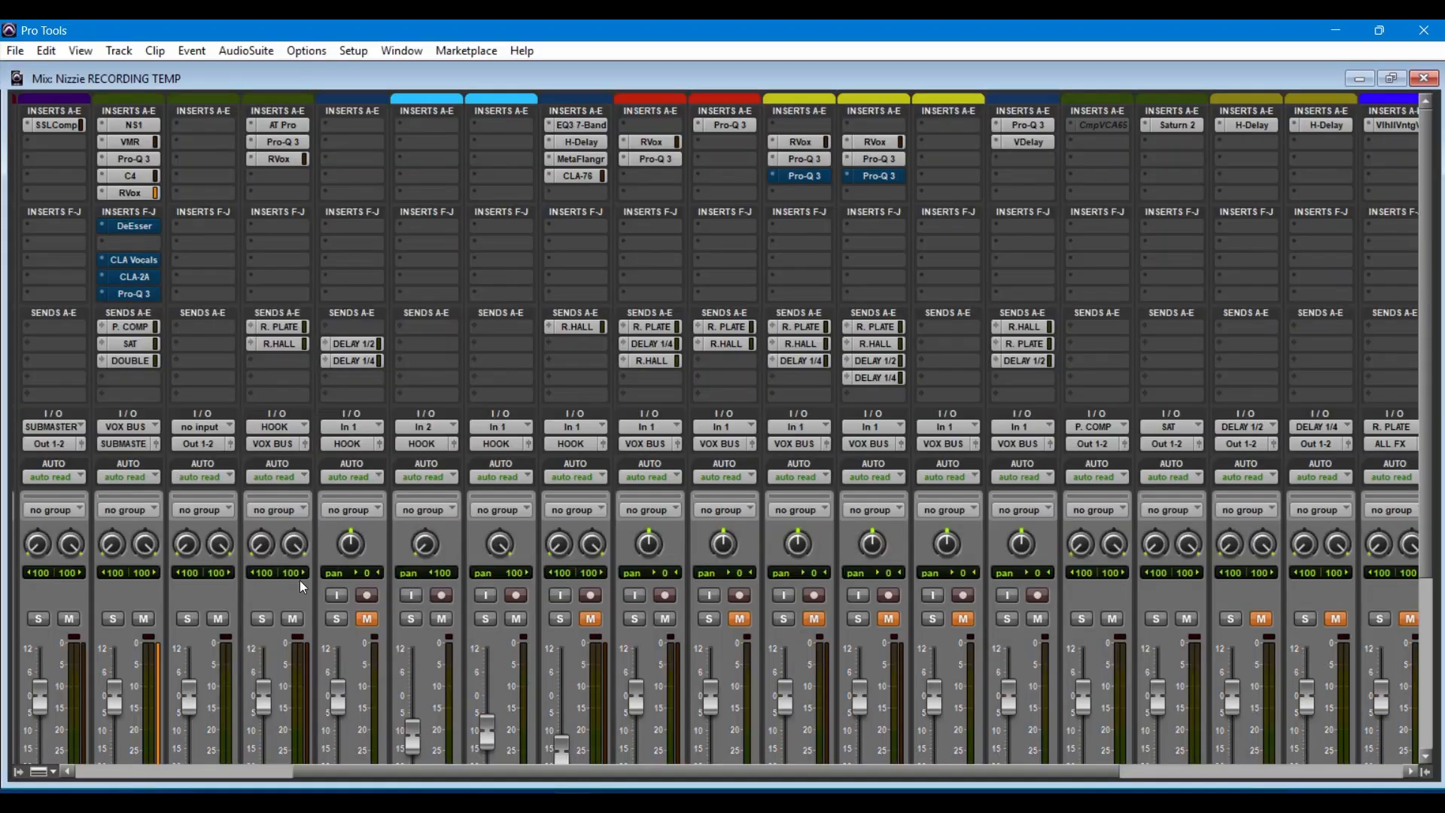
left_click(142, 229)
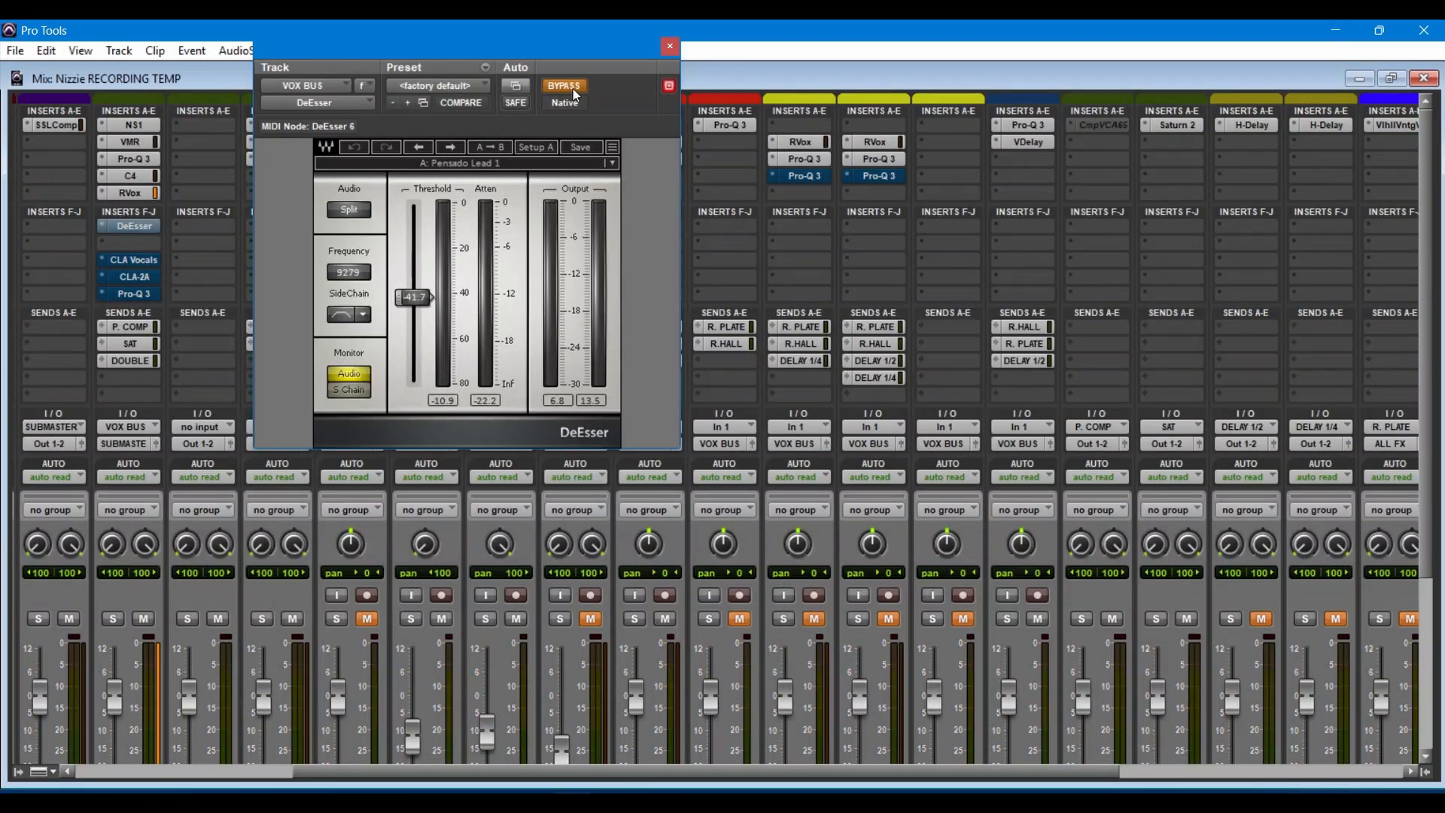
left_click(577, 91)
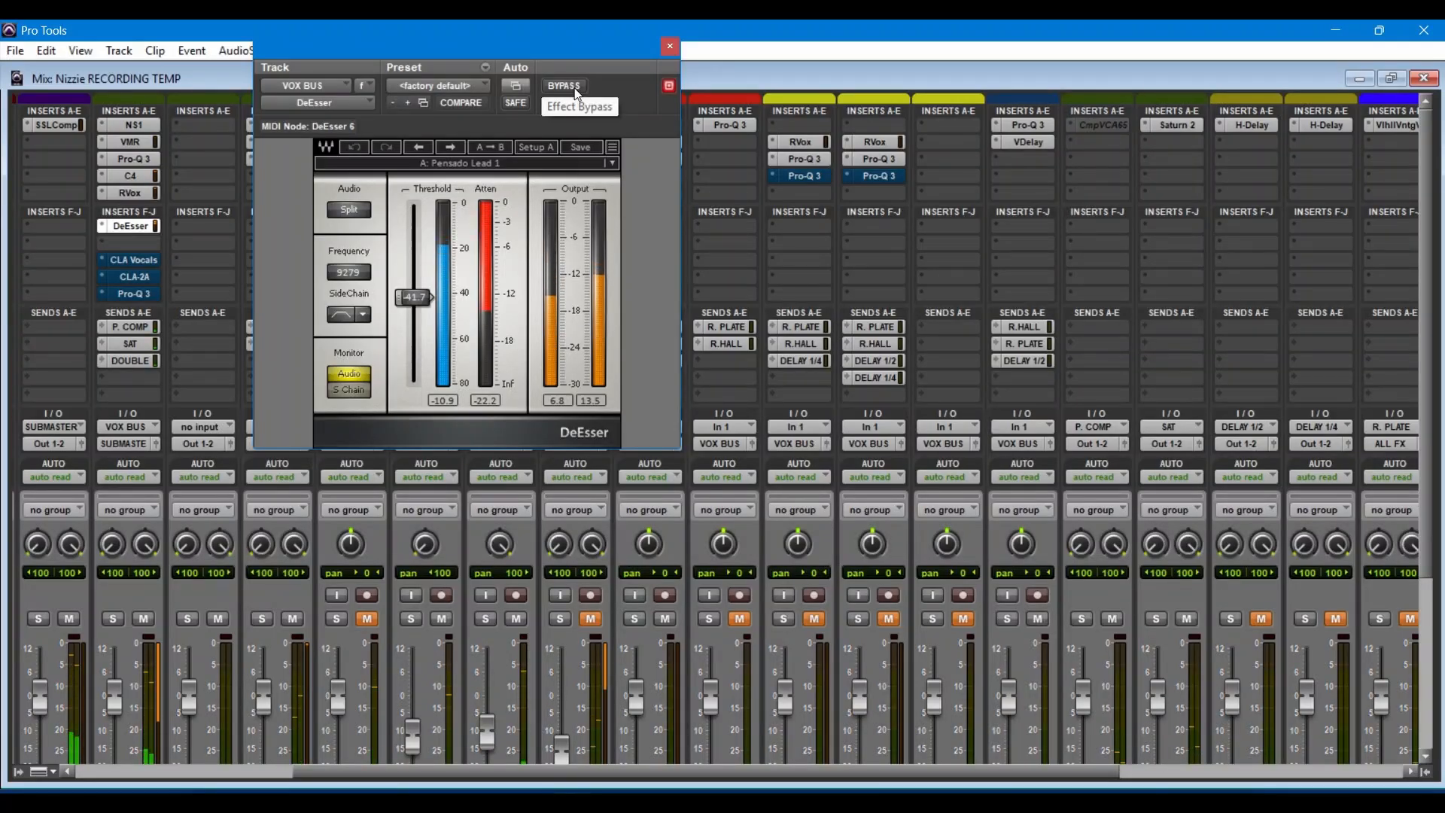
Step: Open the CLA Vocals plug-in on VOX BUS, compare it with bypass during playback, and leave it out of bypass
left_click(143, 258)
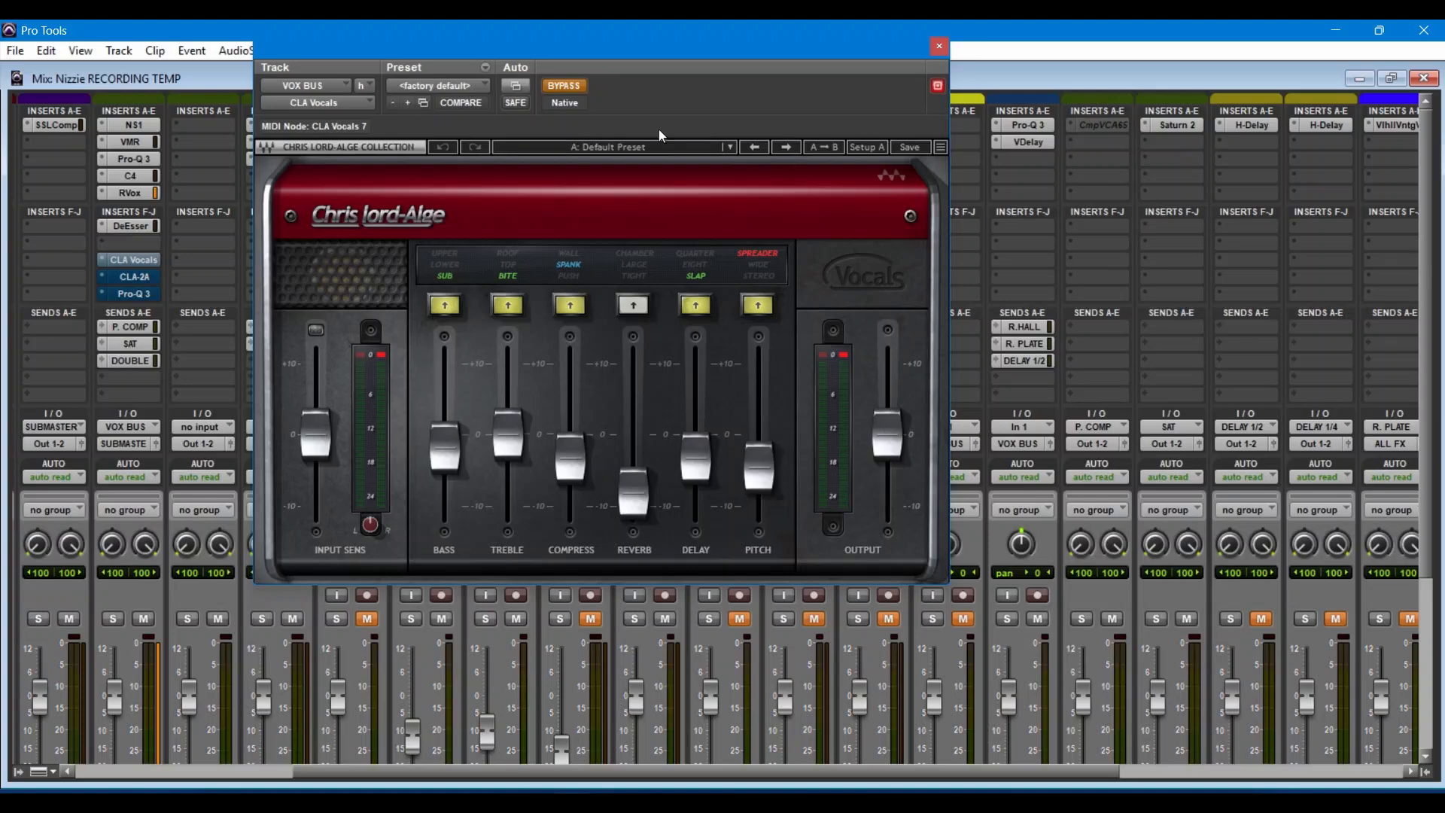
left_click(566, 92)
left_click(567, 93)
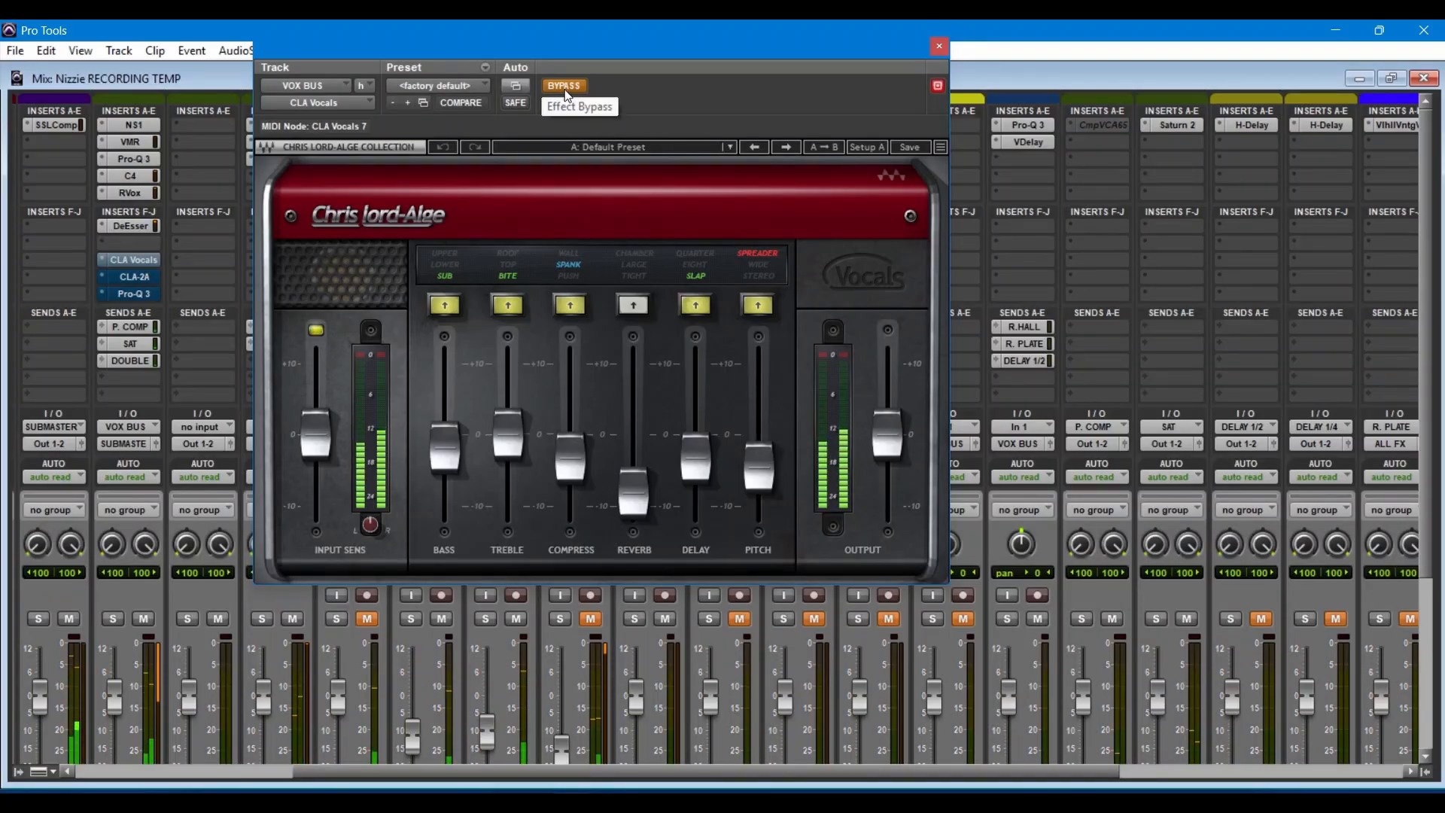
left_click(565, 91)
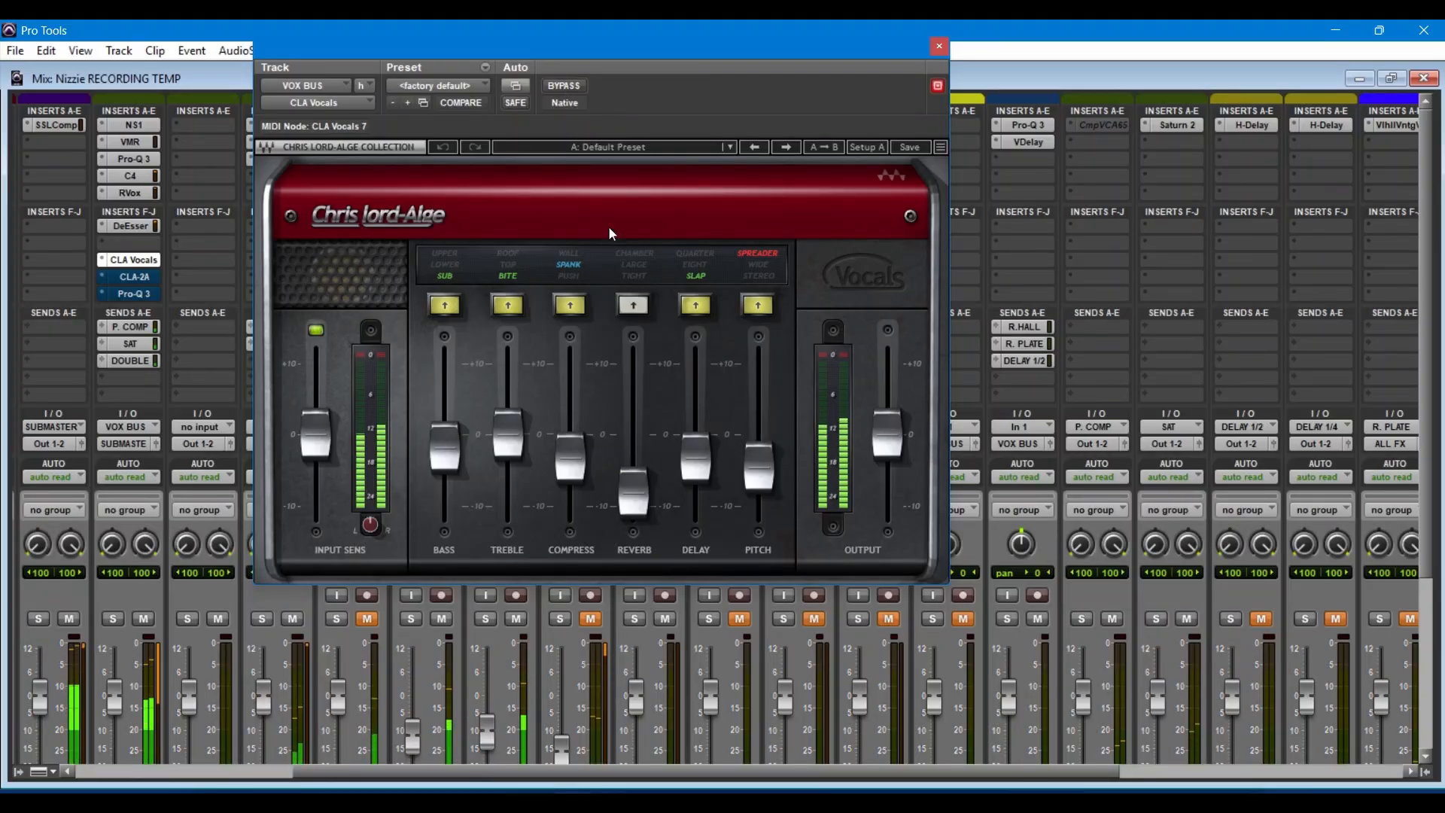
Step: Raise the CLA Vocals delay to 10.0 as a demonstration and undo the change
left_click_drag(695, 460, 695, 363)
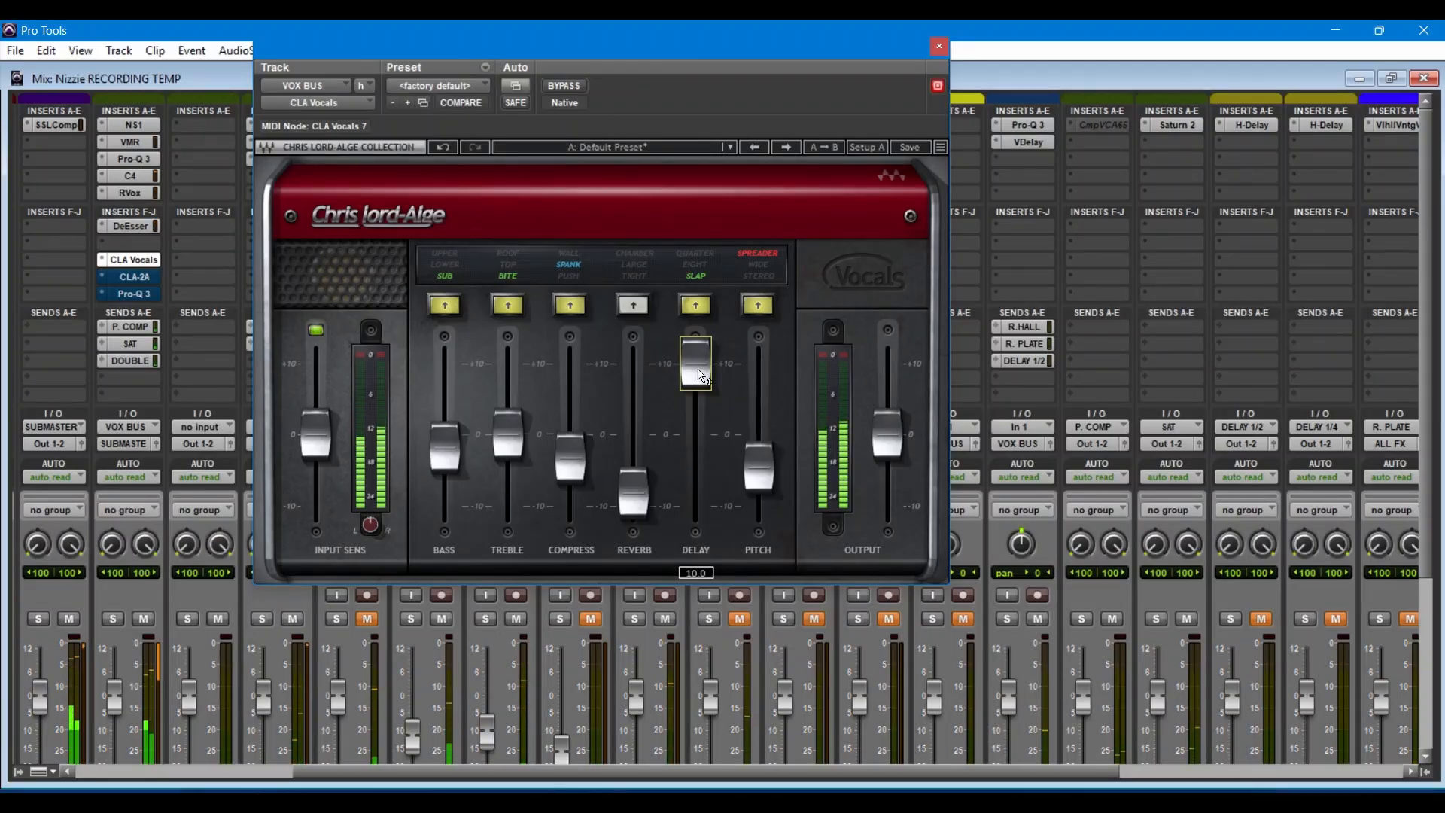
left_click(438, 147)
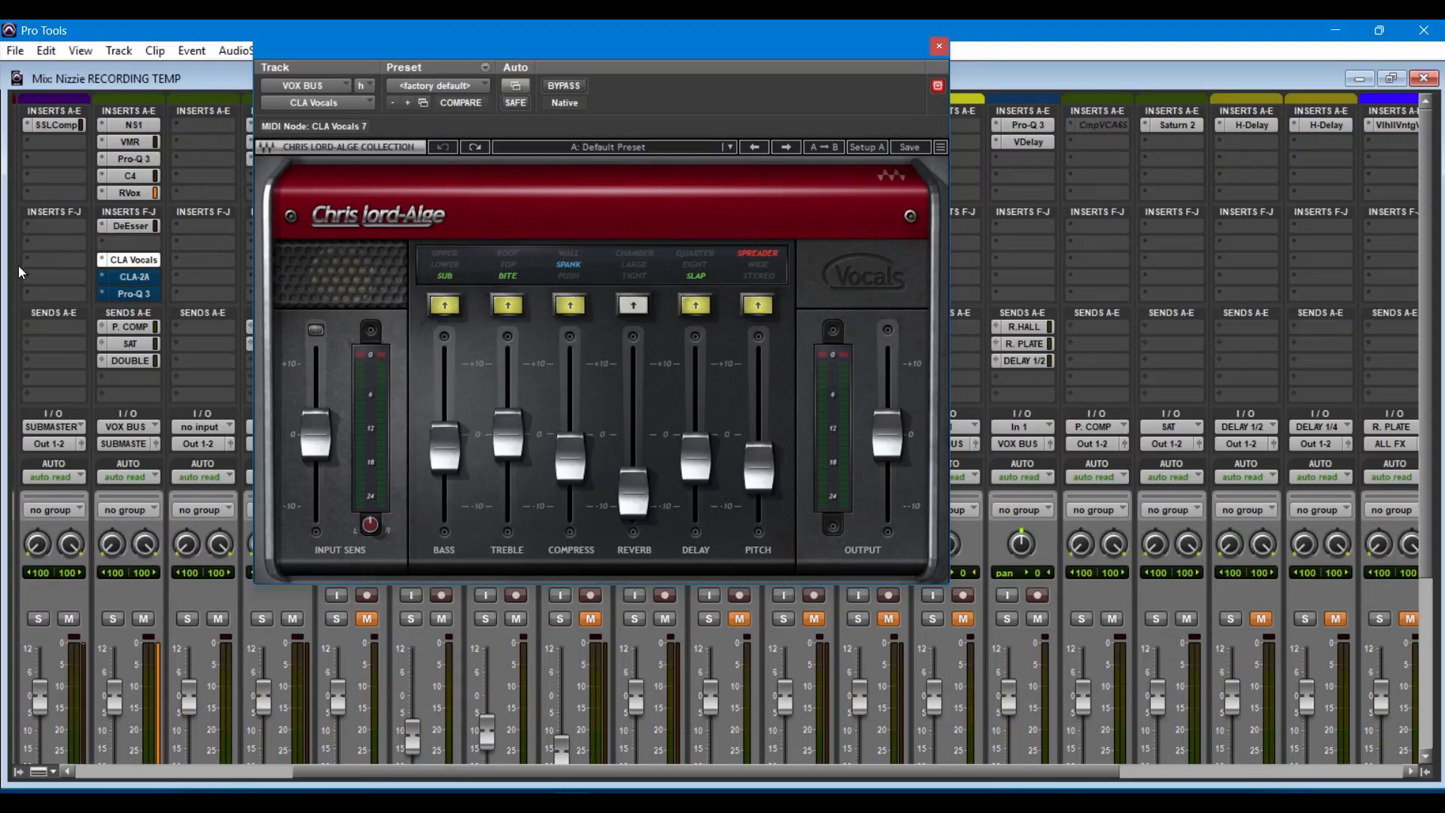
Step: Take the CLA-2A on VOX BUS out of bypass, close CLA Vocals, view the CLA-2A during playback, and close it
left_click(125, 279)
left_click_drag(603, 47, 526, 316)
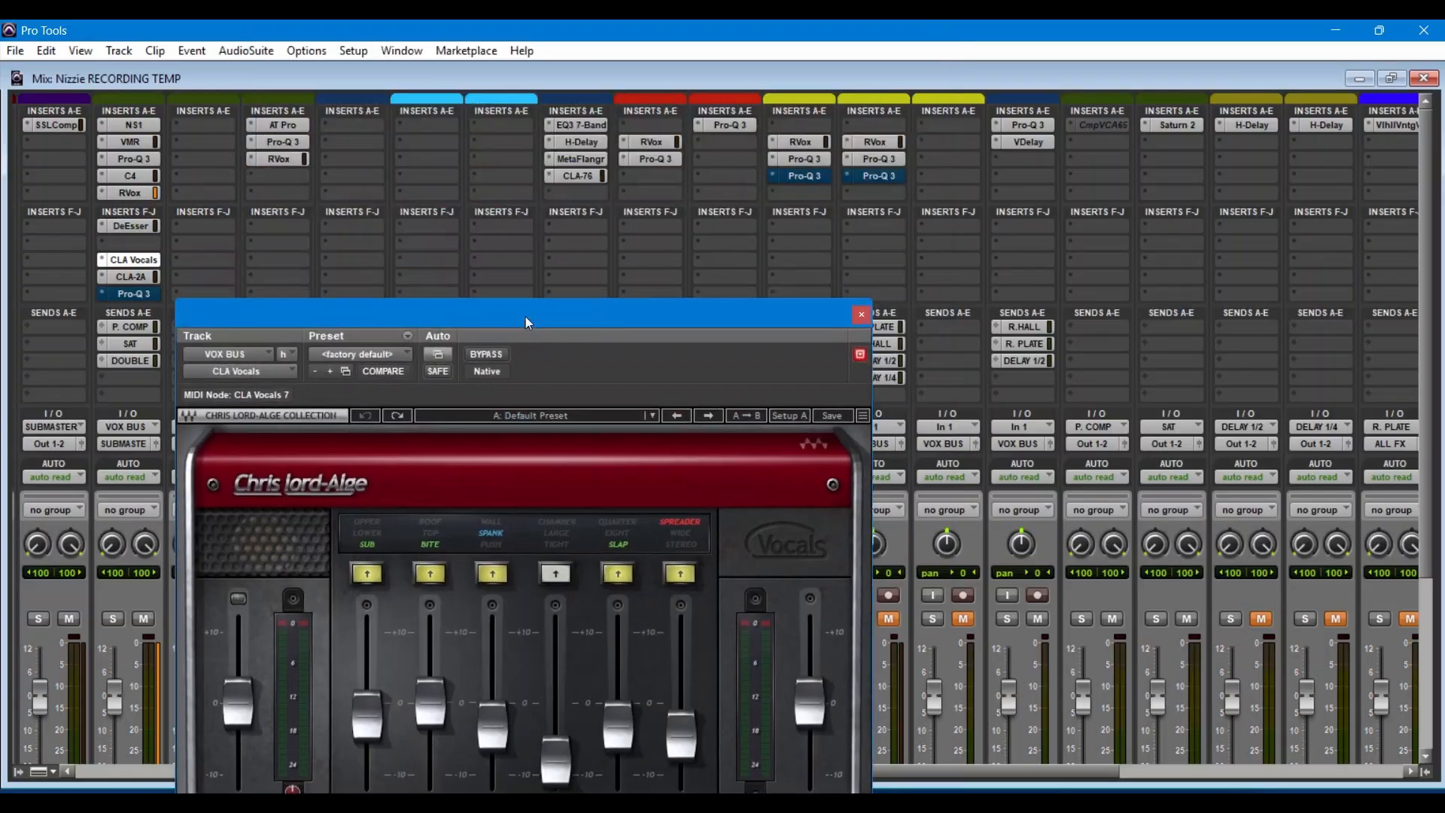
left_click(861, 314)
left_click(134, 279)
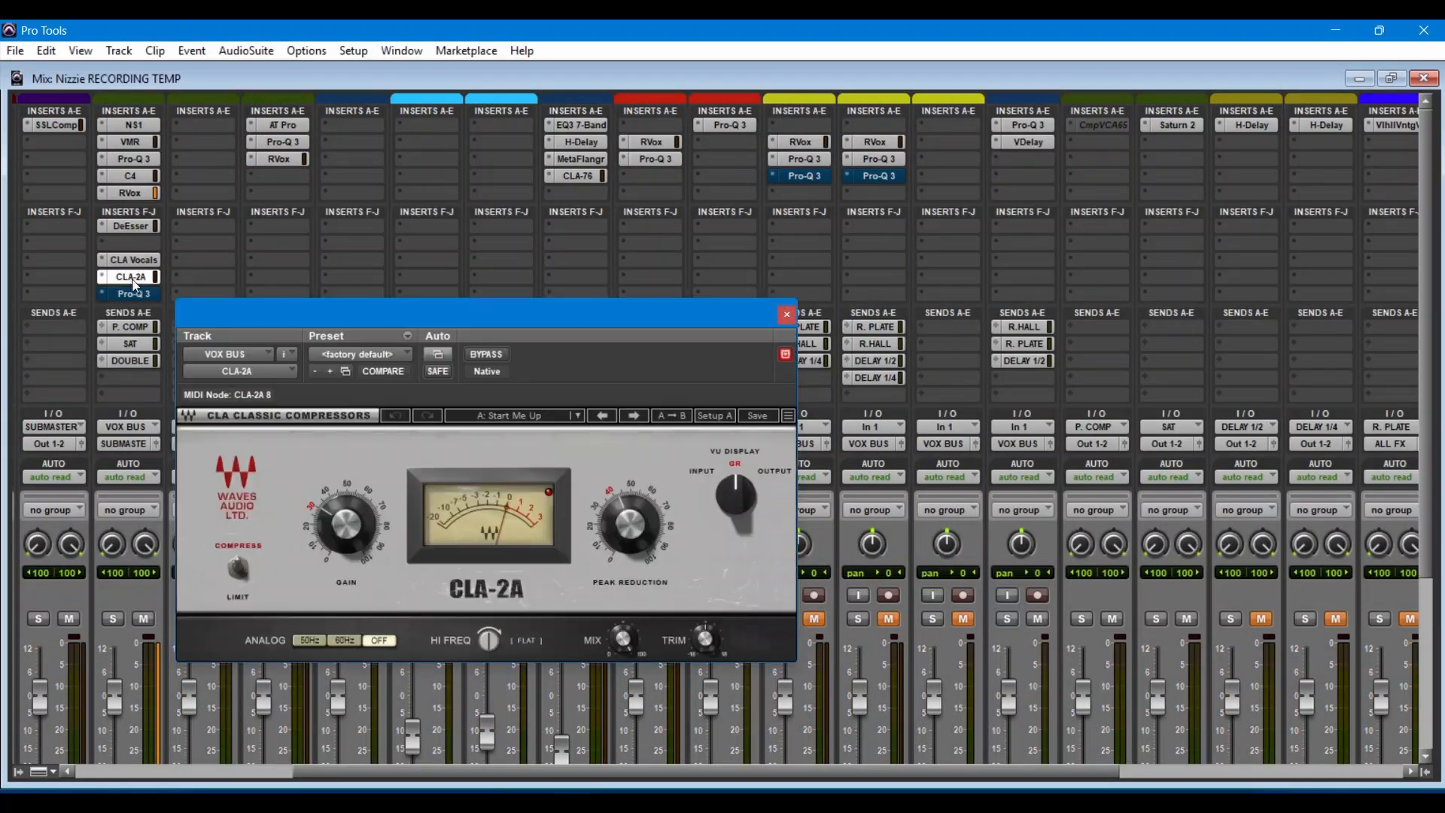
left_click_drag(637, 316, 776, 244)
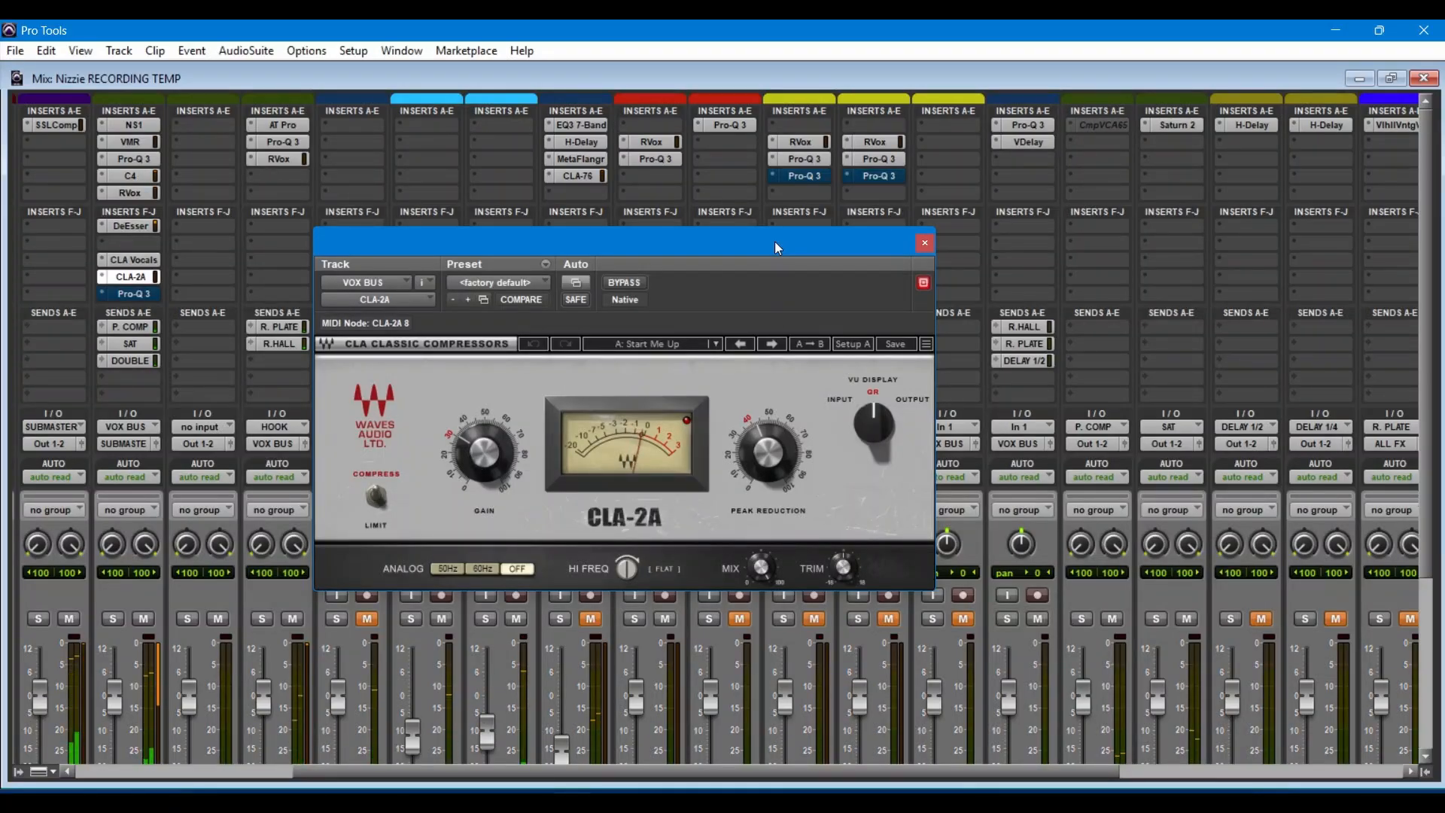
left_click(928, 248)
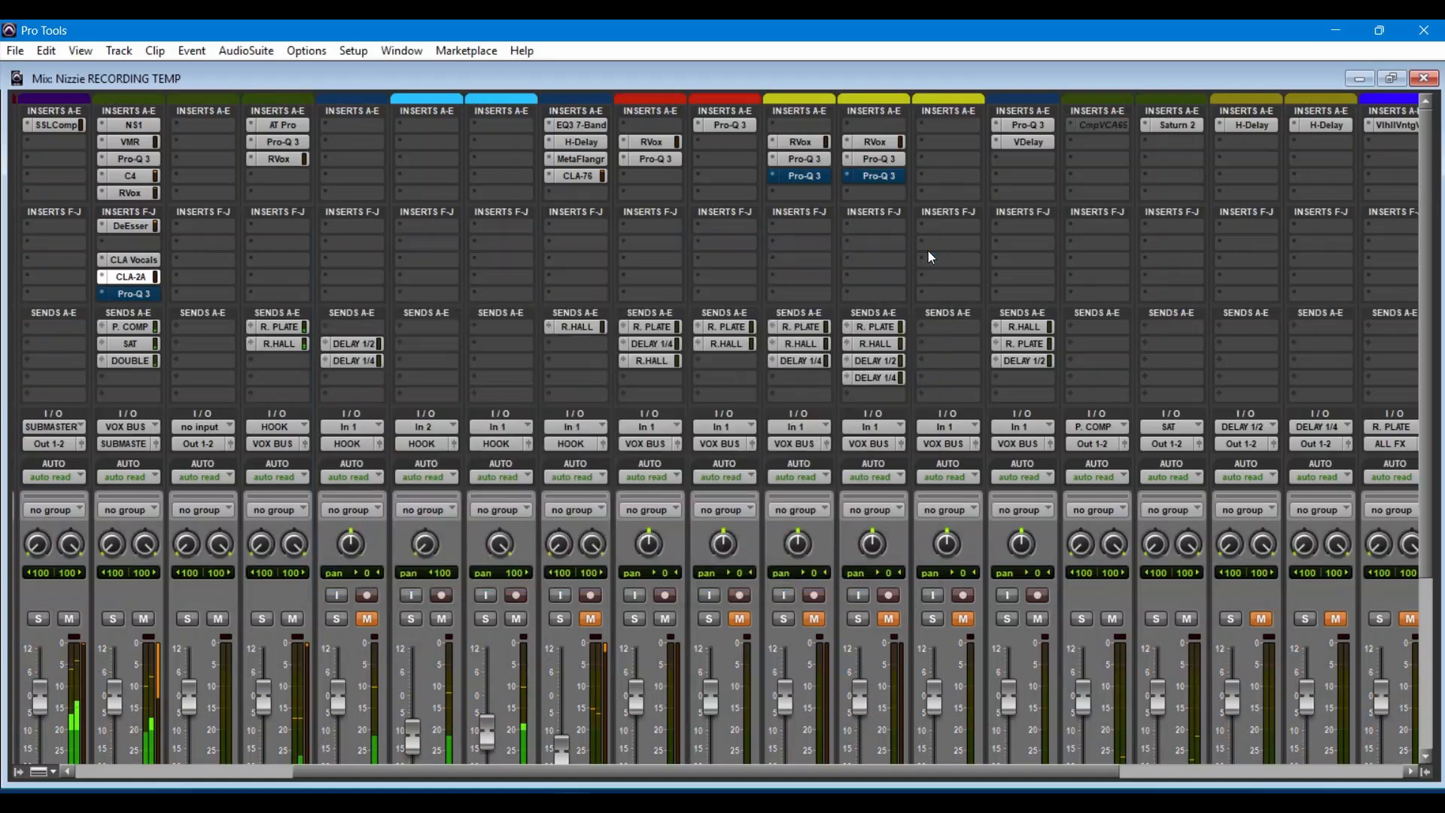
Step: Open the Pro-Q 3 on VOX BUS insert J, take it out of bypass, and bring its EQ curve fully into view
left_click(136, 298)
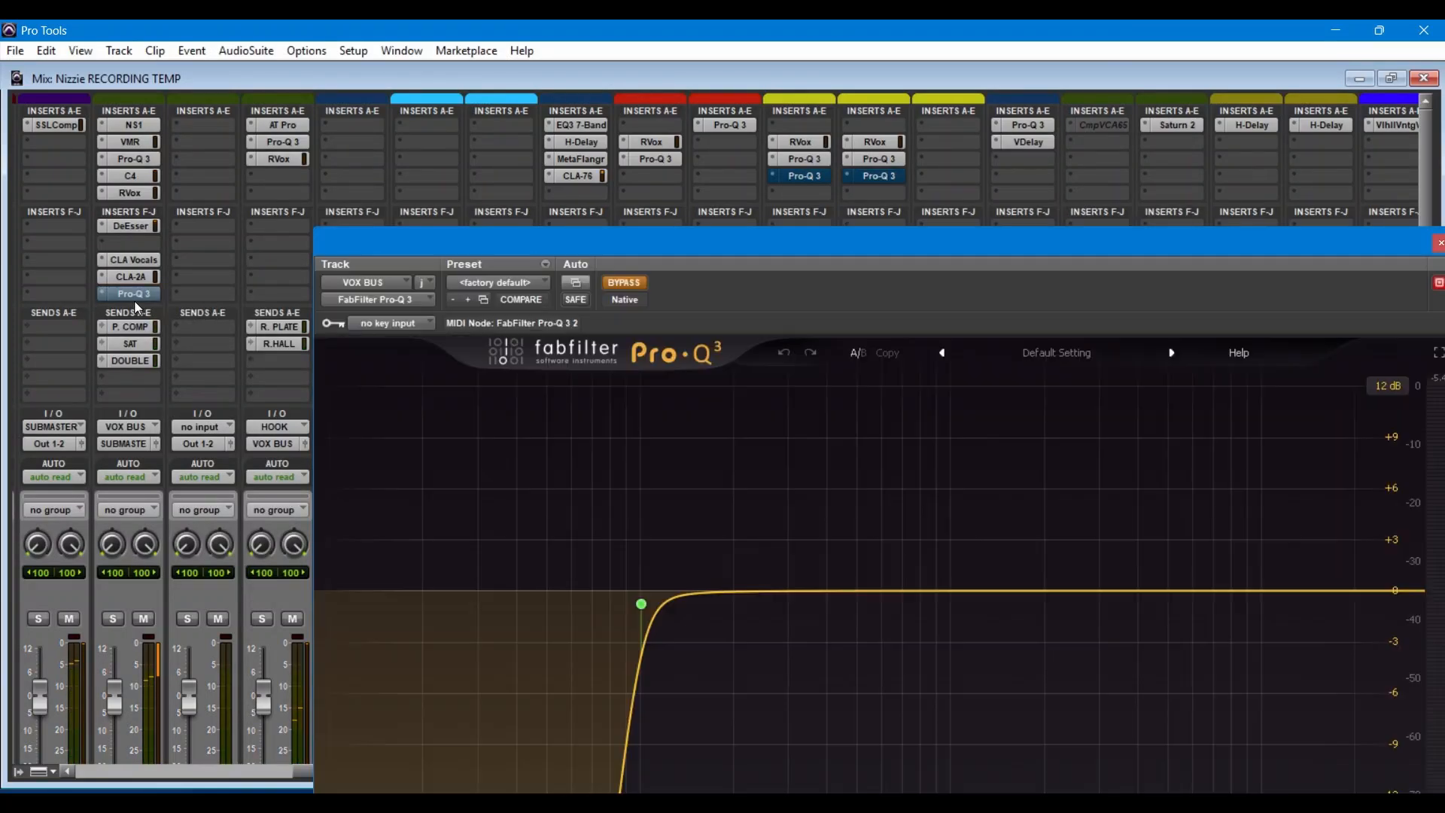
left_click(630, 282)
left_click_drag(712, 237, 602, 127)
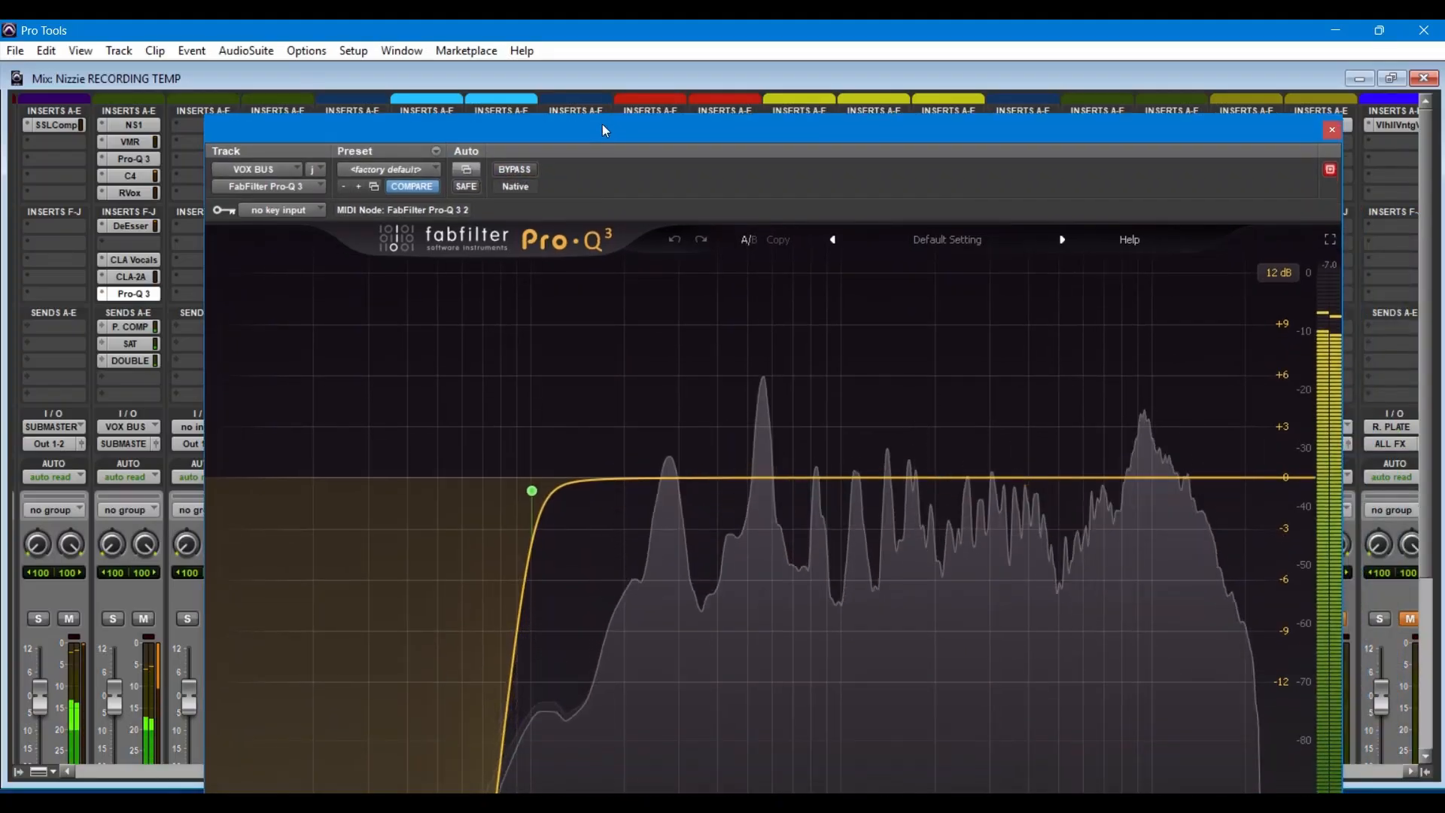
Step: Examine the Pro-Q 3's 100.74 Hz low-cut band, toggle its solo on and off, and close the plug-in
mouse_move(545, 490)
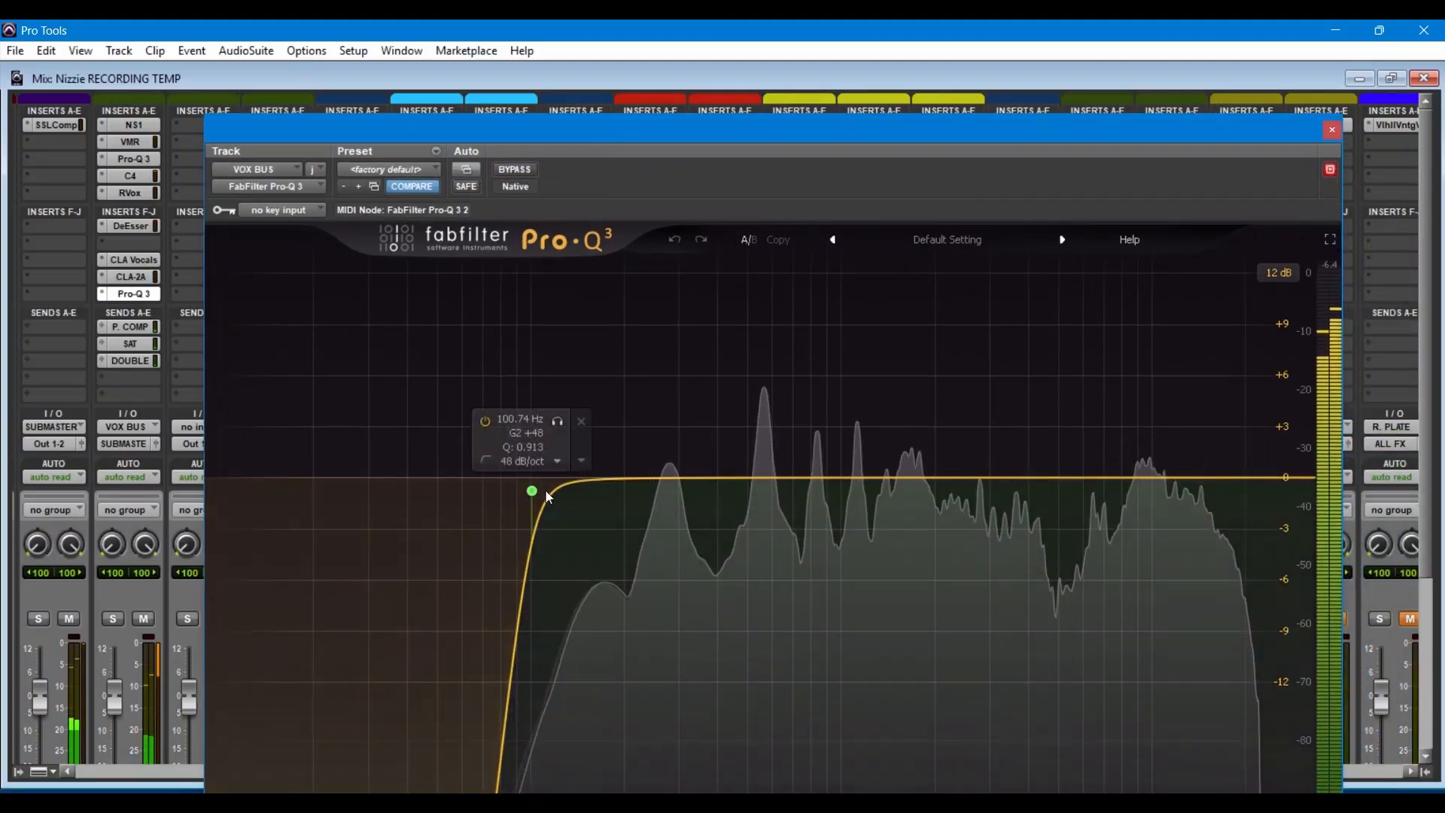
left_click(557, 423)
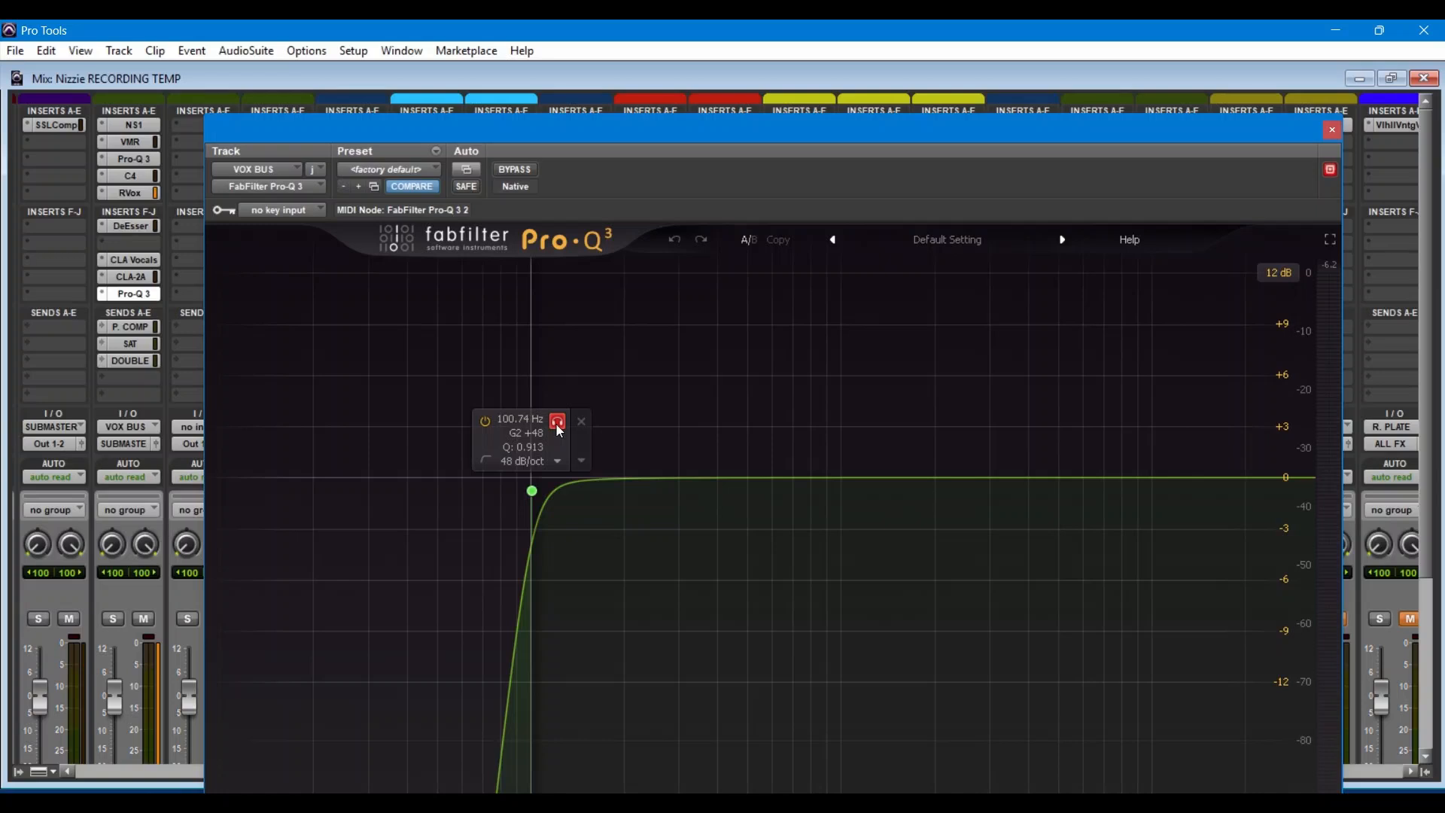
left_click(557, 422)
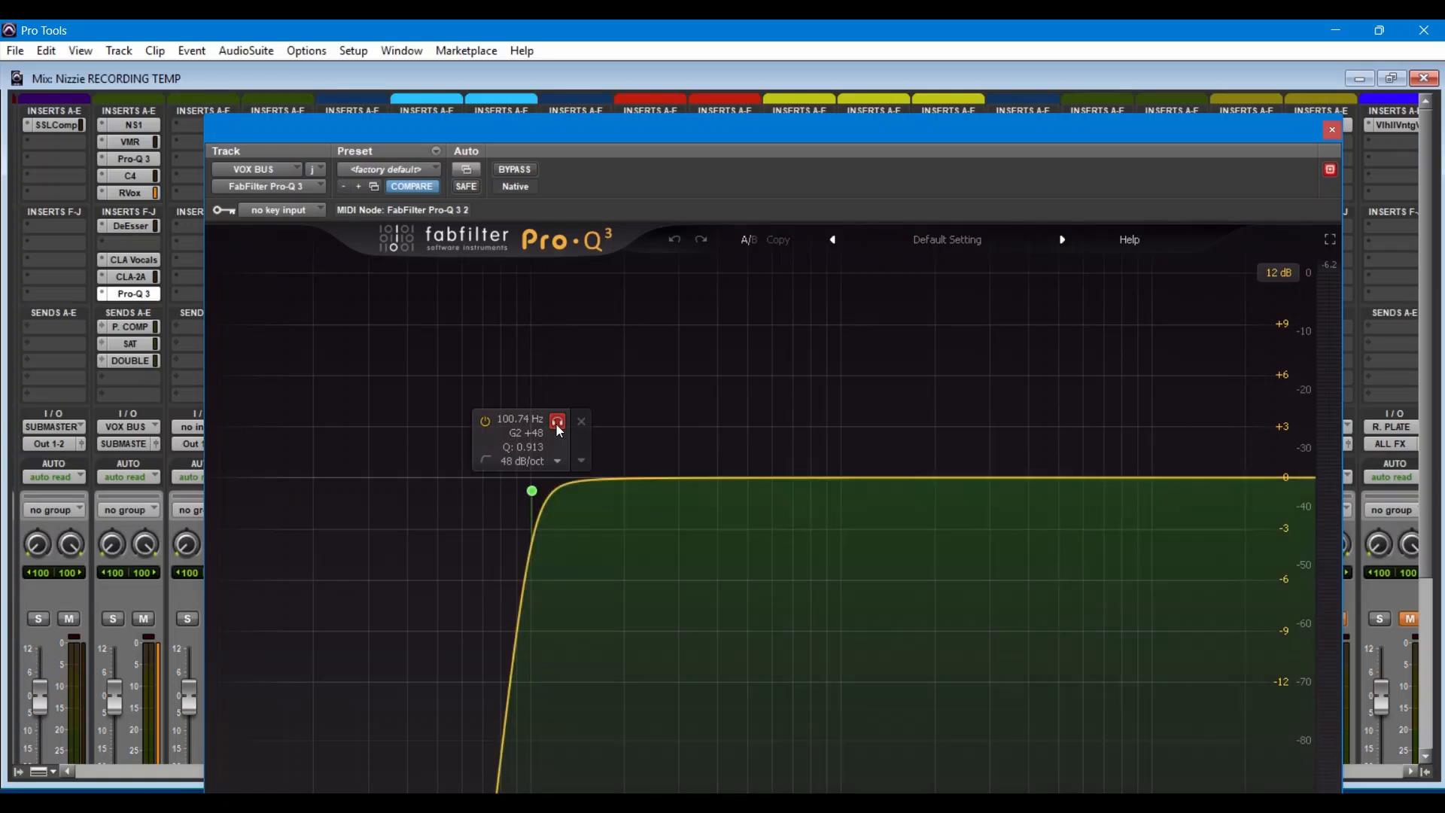
left_click(558, 425)
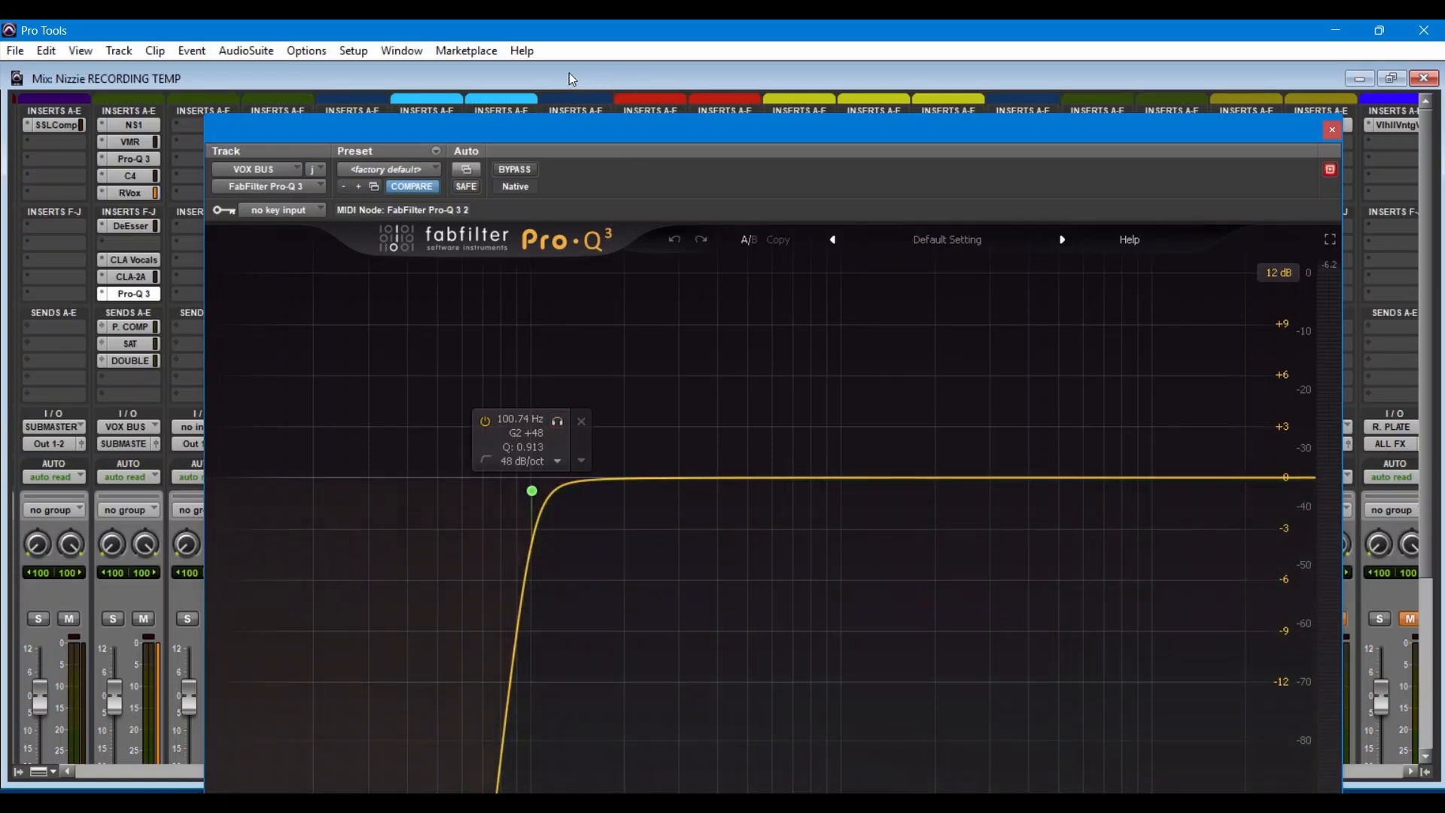
left_click(1331, 131)
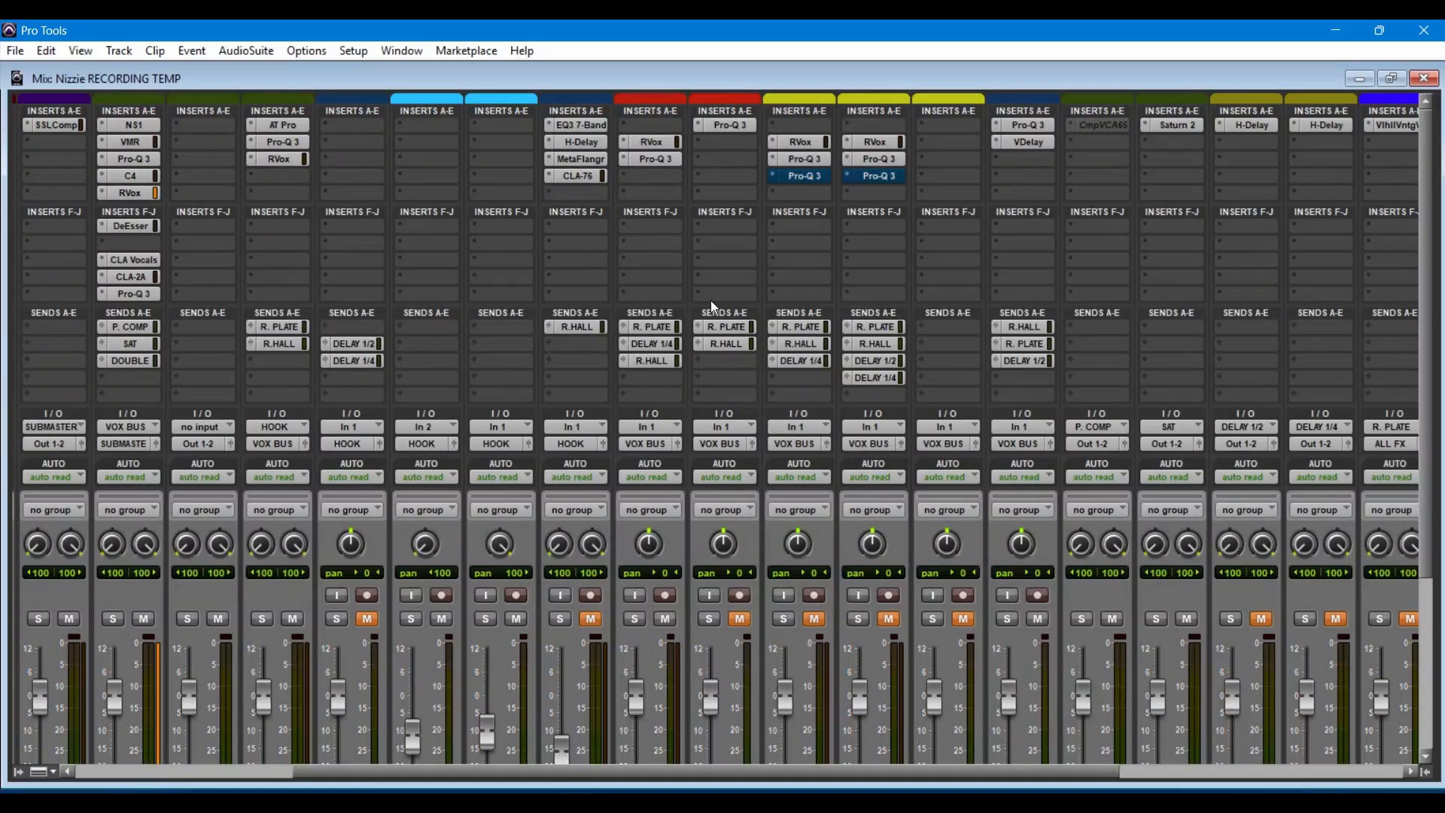
Step: Close the Mix window and place the playback cursor at bar 17, where the verse begins
left_click(1424, 78)
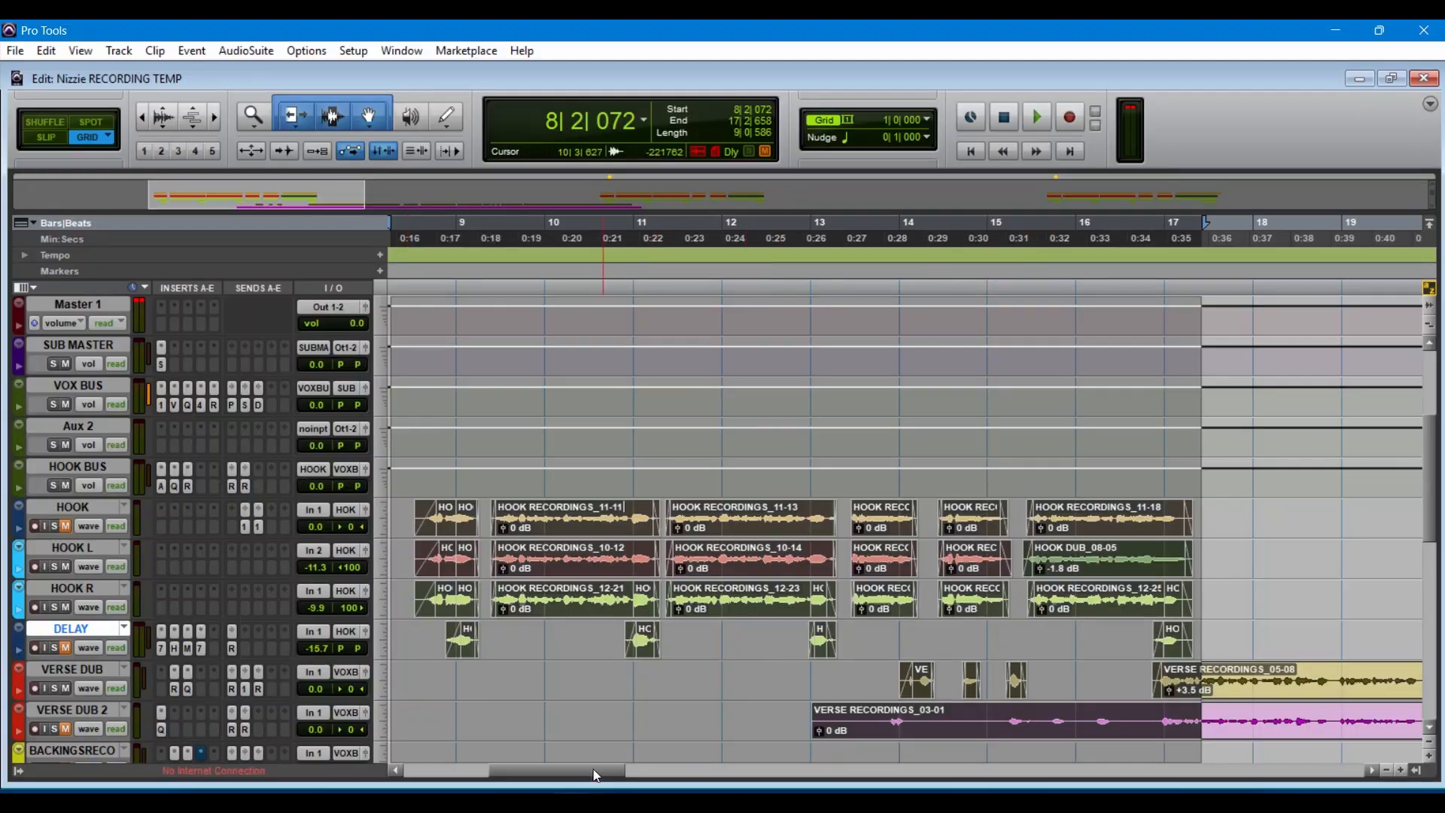
left_click_drag(591, 770, 670, 770)
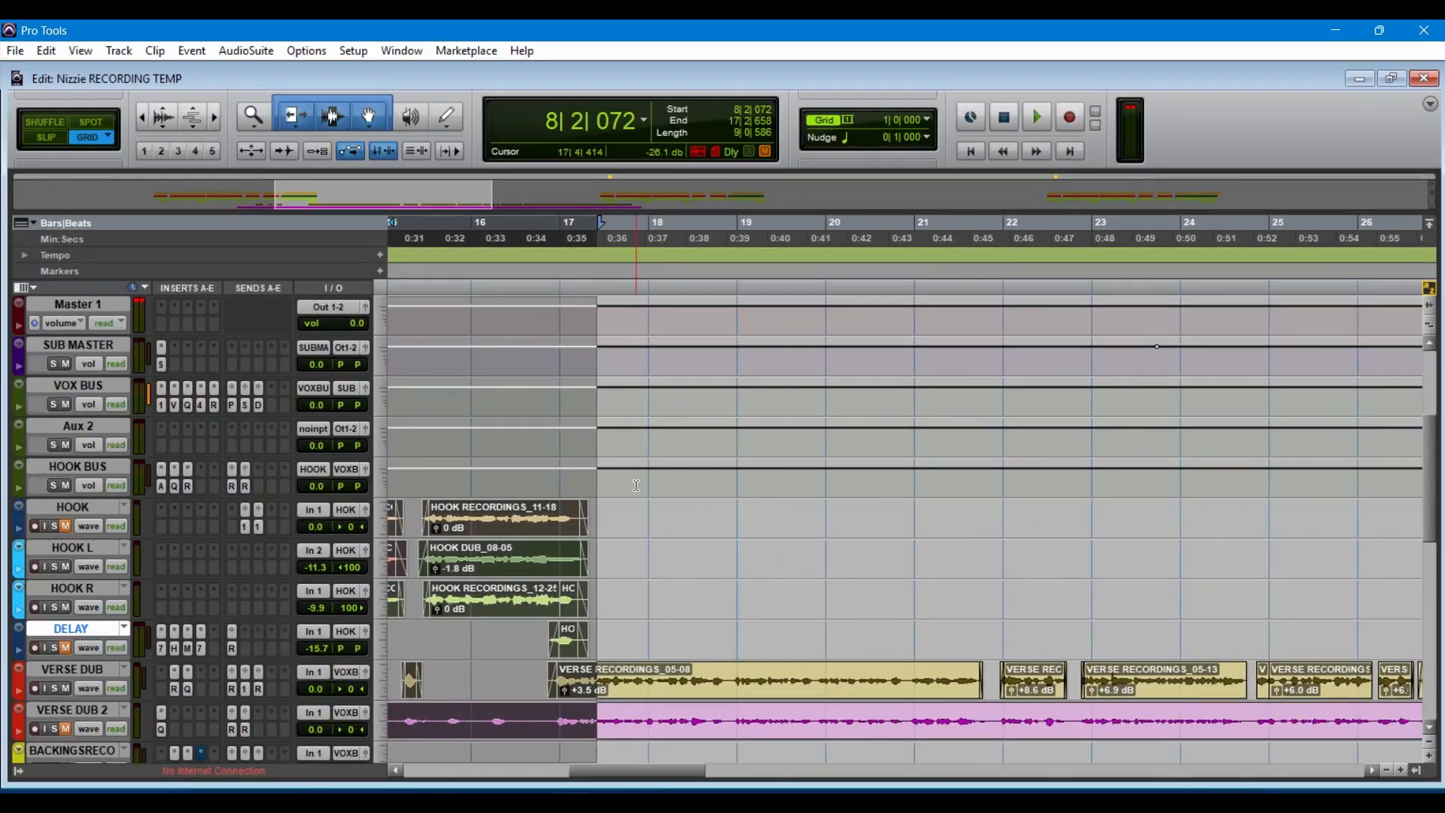
left_click(548, 239)
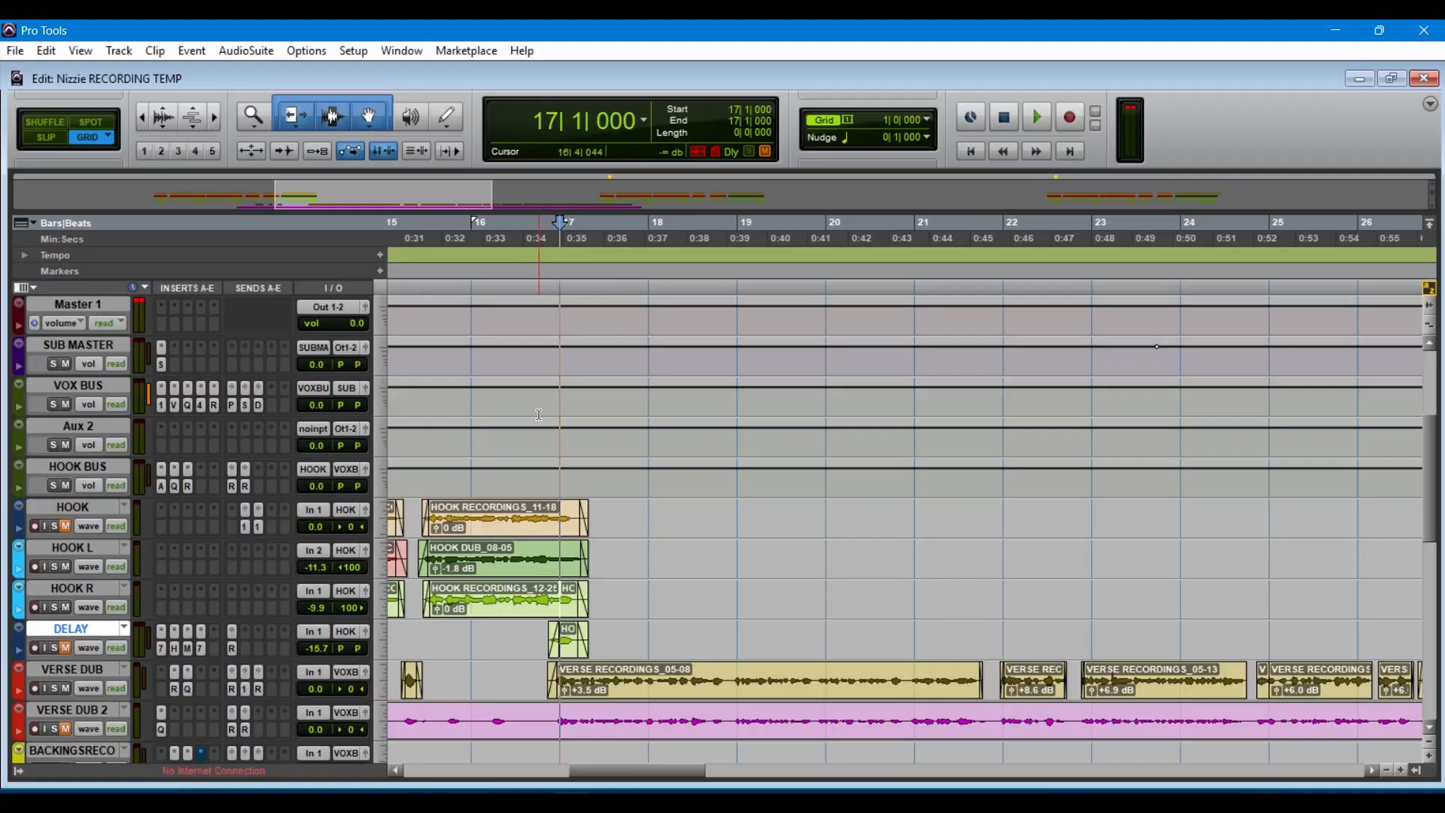
Step: Select the VERSE DUB track and check its output bus assignment without changing it
left_click(96, 672)
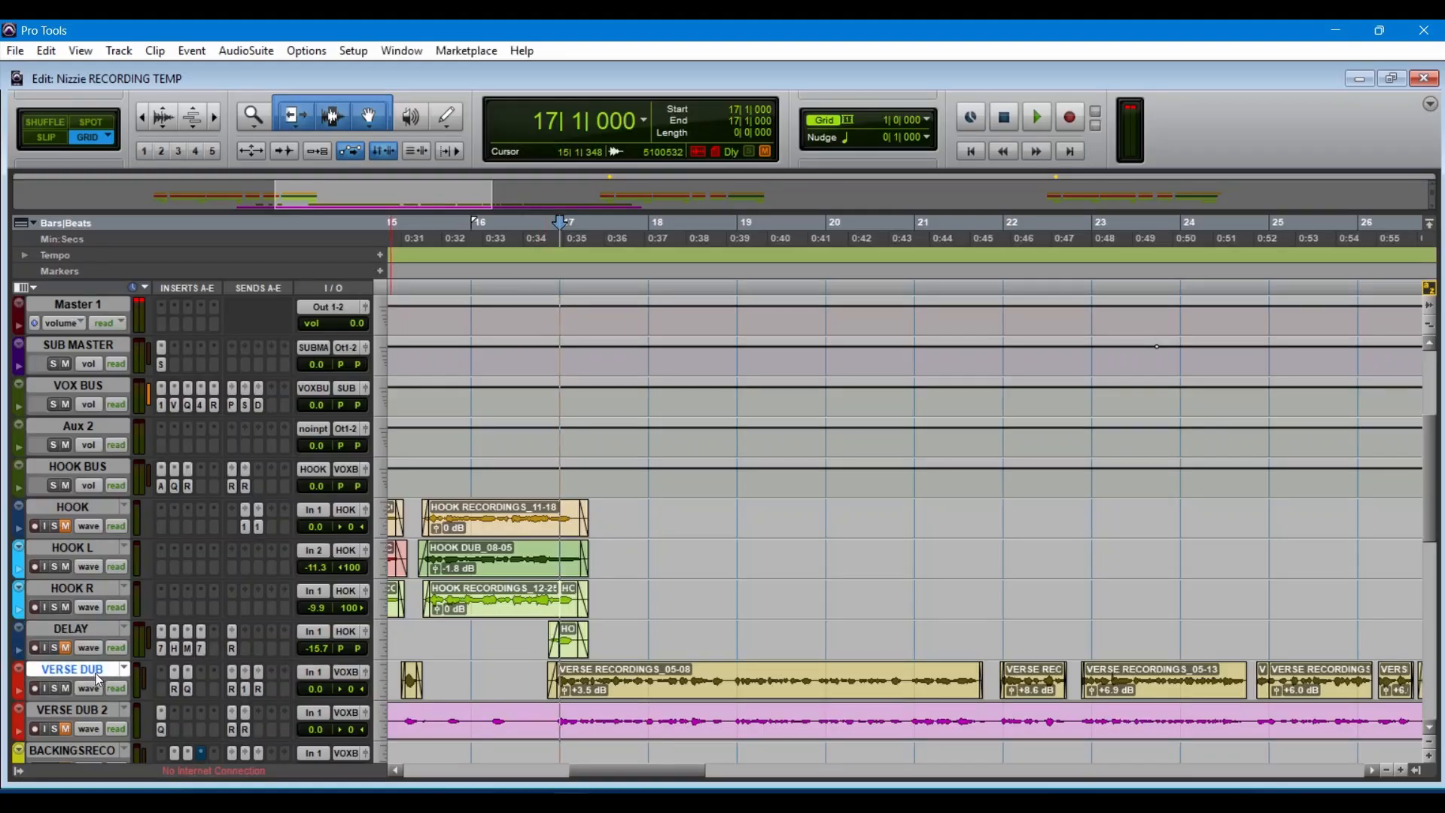
left_click(351, 673)
mouse_move(401, 721)
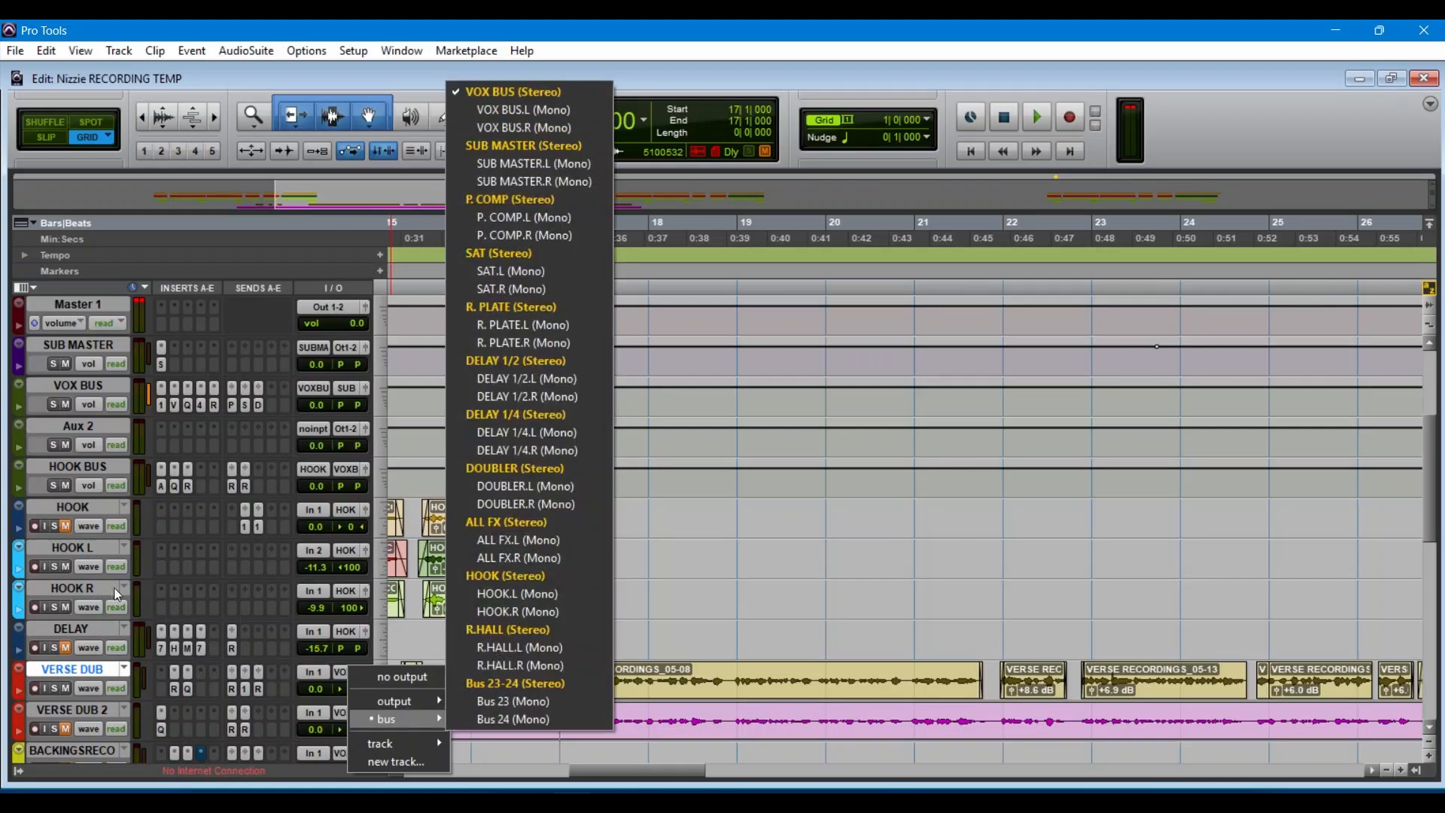
left_click(19, 689)
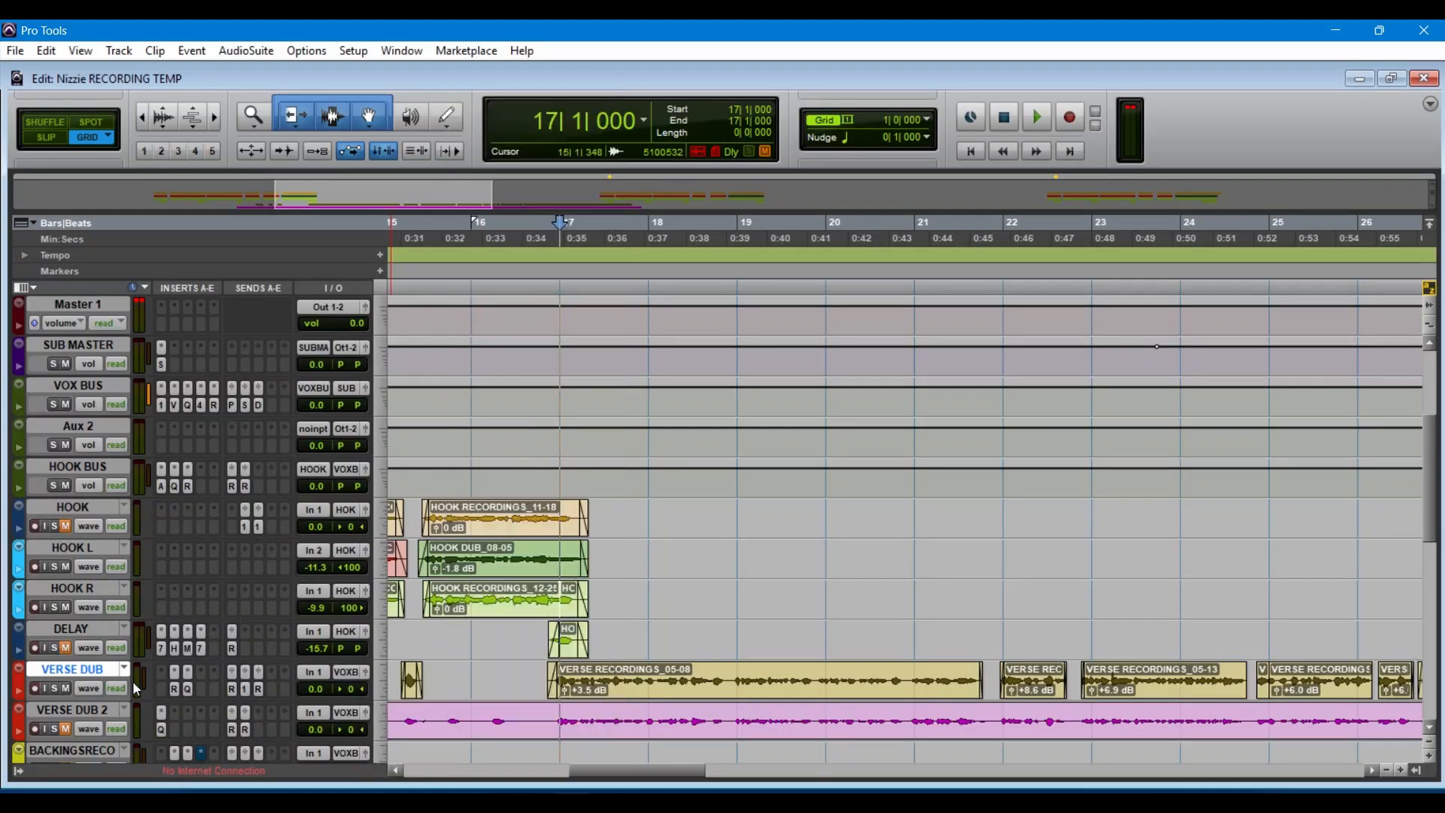
Step: Inspect the RVox and Pro-Q 3 settings on the VERSE DUB track, and close the plug-in window
left_click(176, 690)
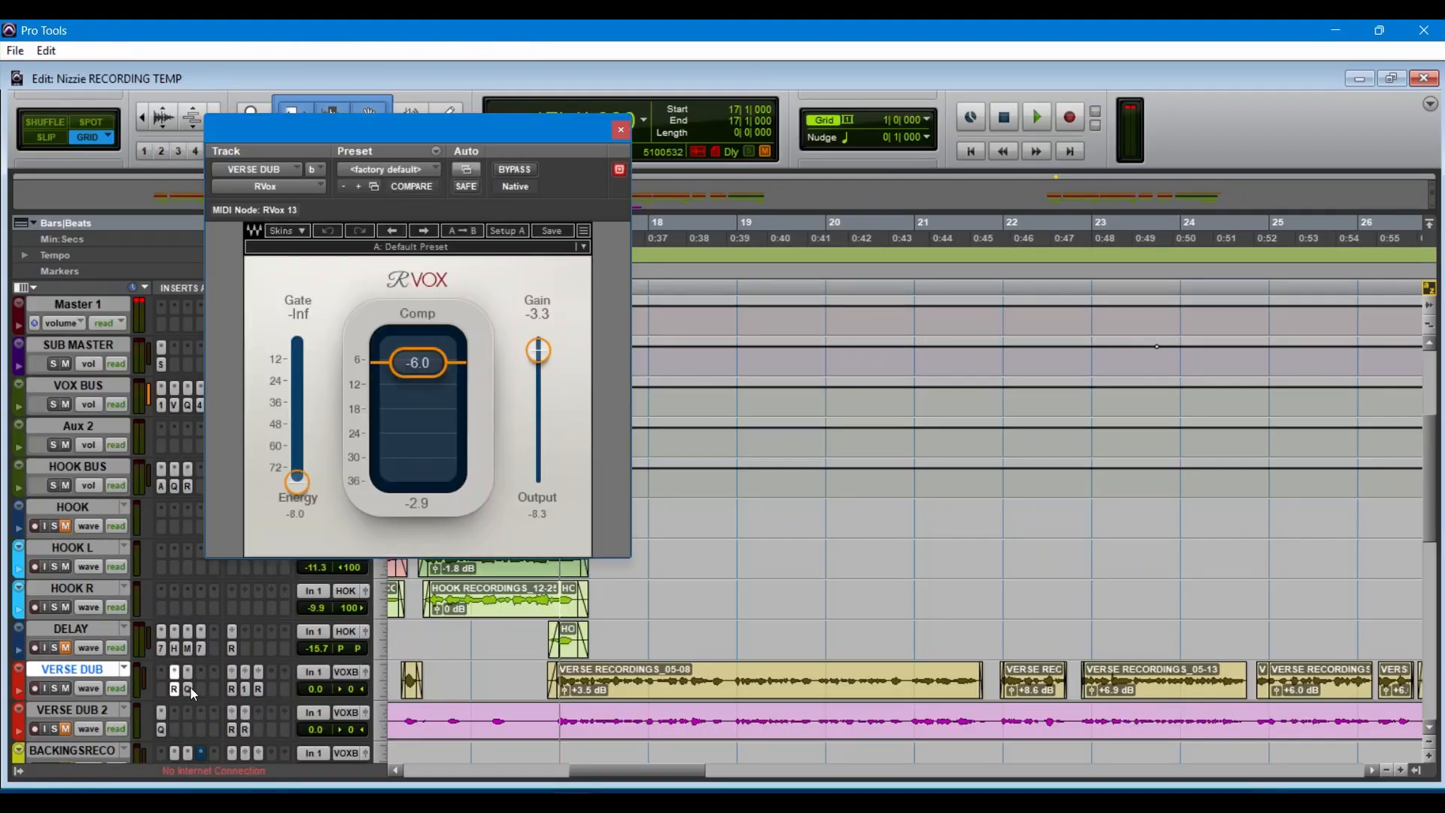
left_click(188, 689)
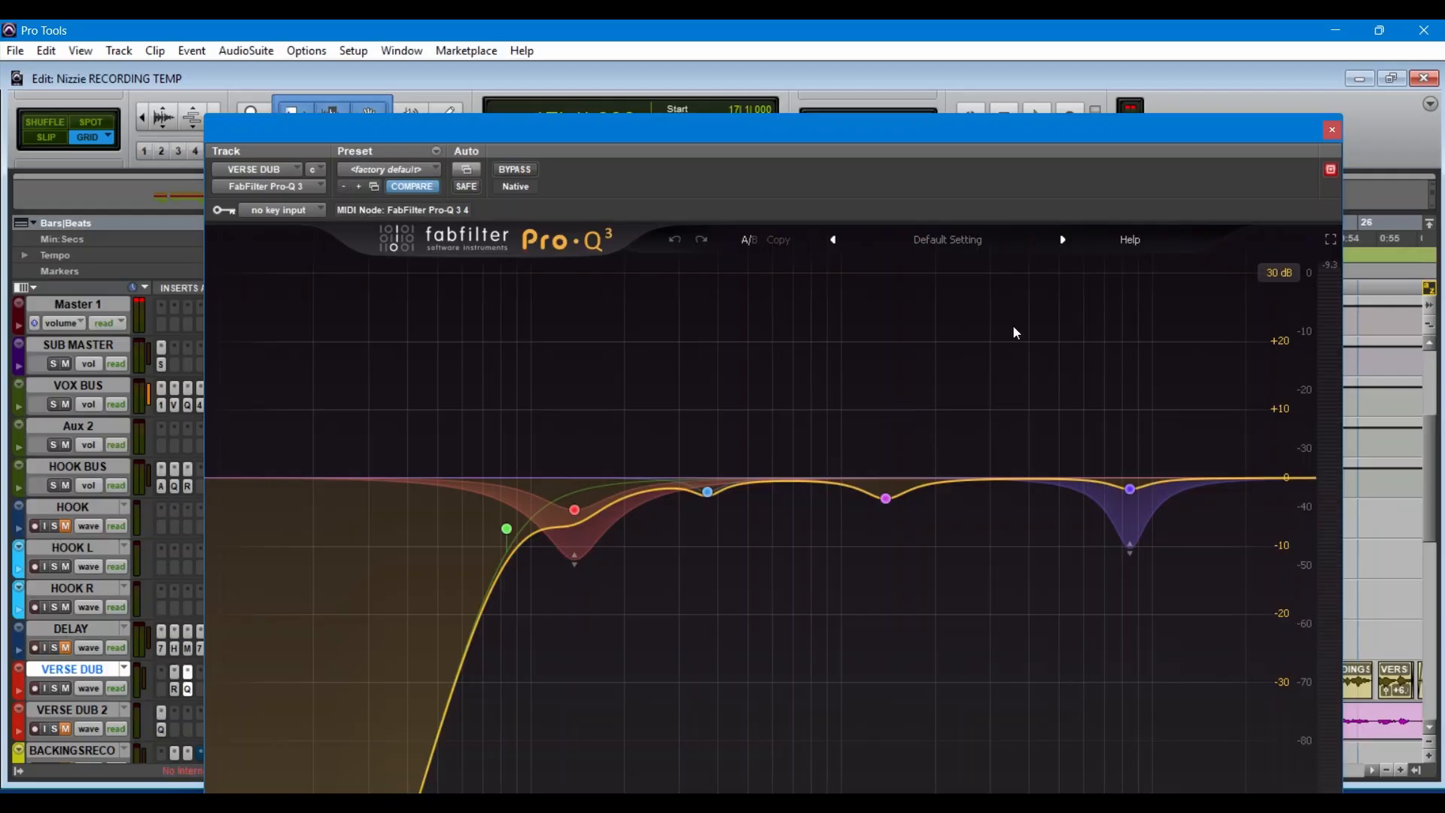
left_click(1331, 132)
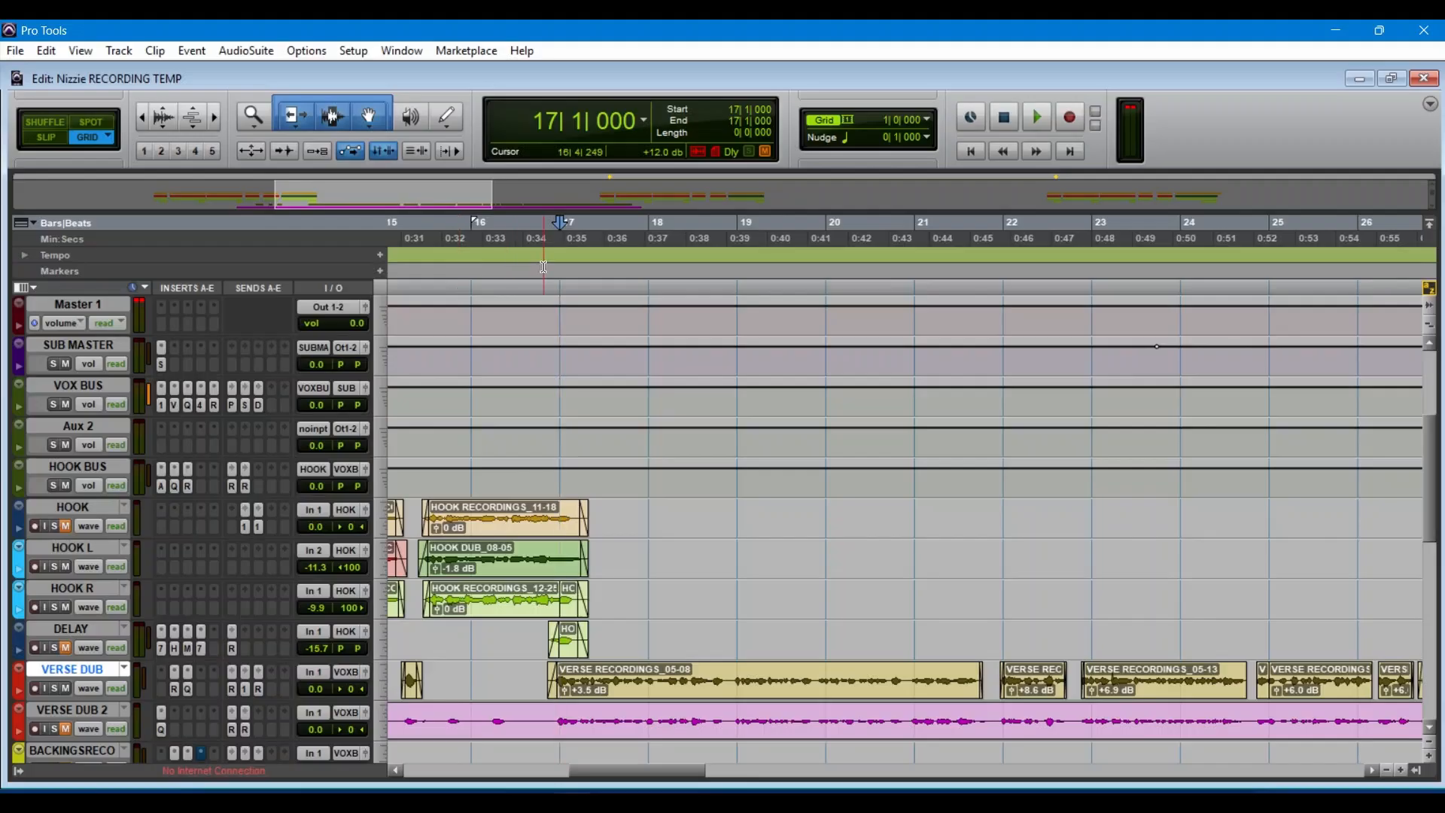
Step: Play the verse from bar 17, bypass the Pro-Q 3 on VERSE DUB, and close the plug-in
key("space")
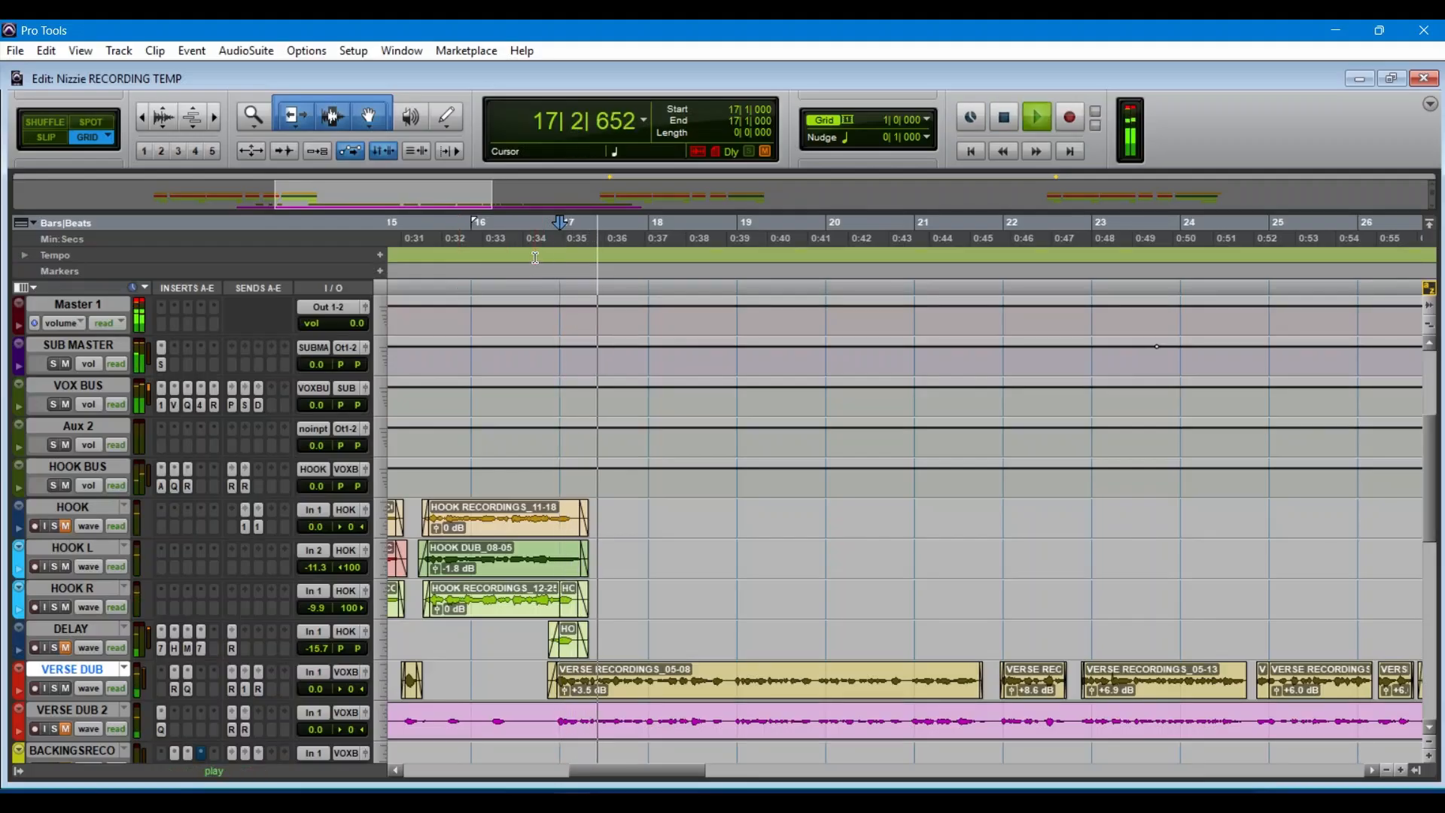
left_click(187, 689)
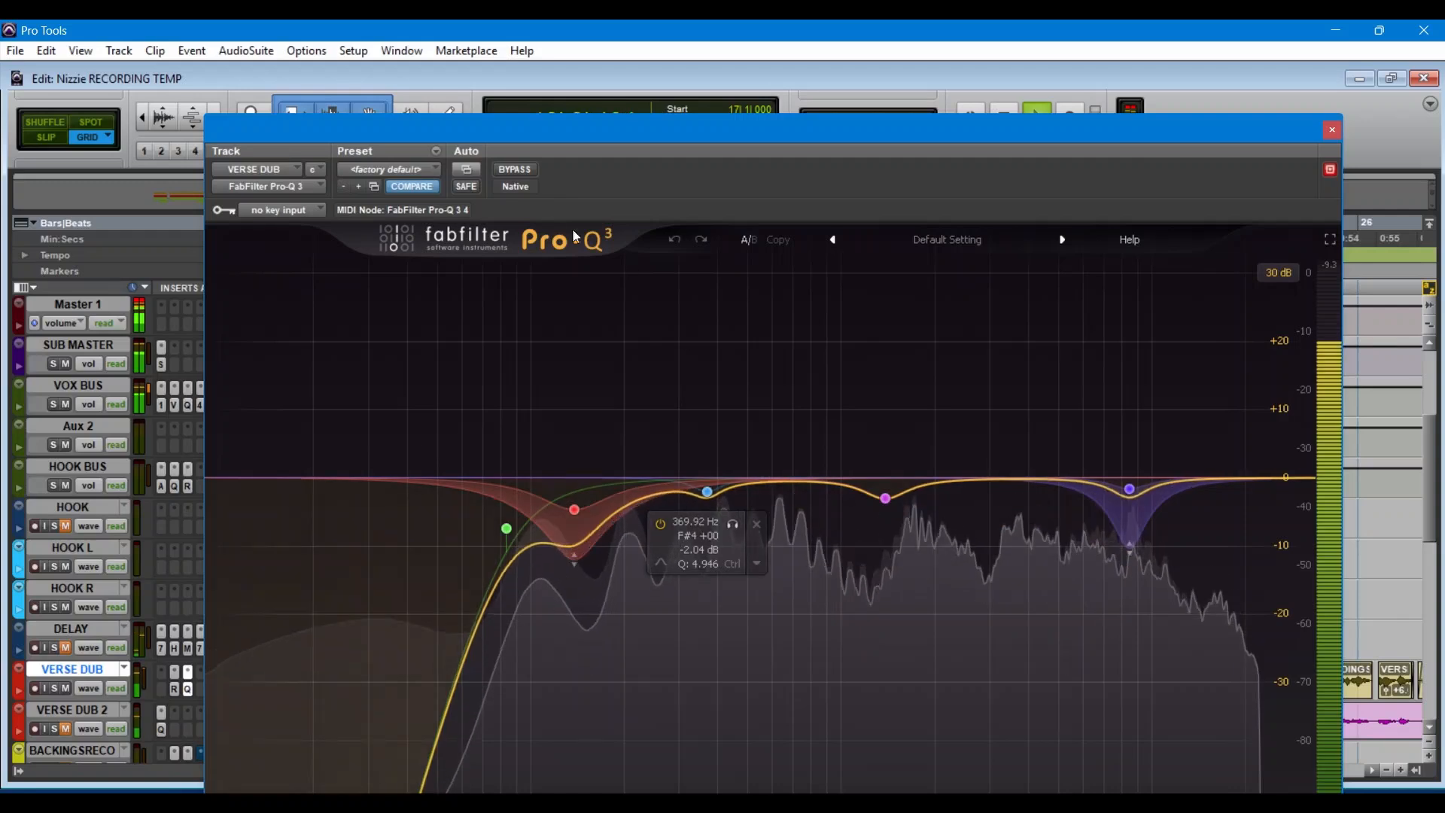
left_click(514, 170)
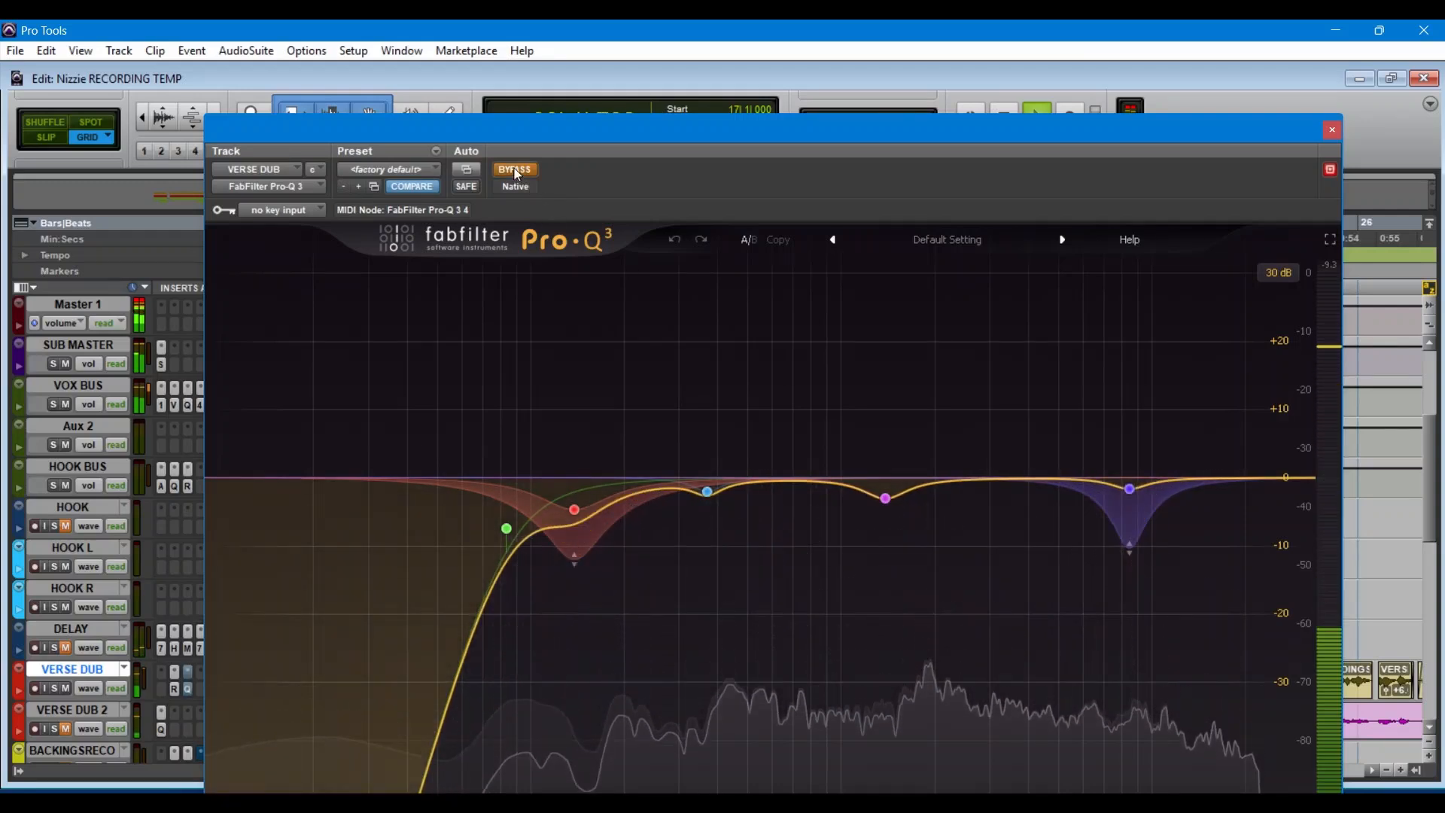
left_click(1332, 130)
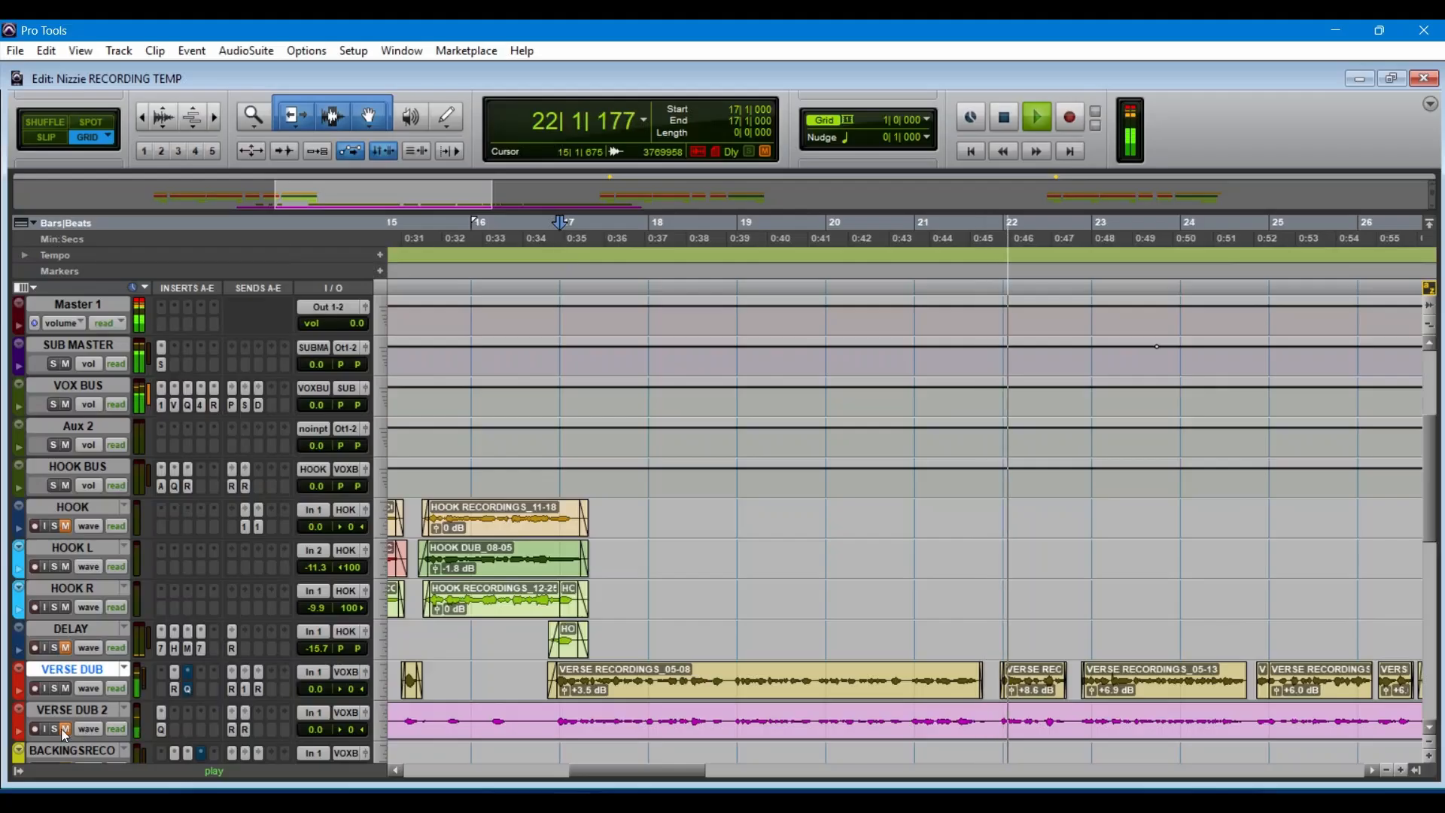
Step: Look over the tracks around VERSE DUB during playback, restart playback from bar 17, and dismiss the CPU error
scroll(75, 689, "down", 6)
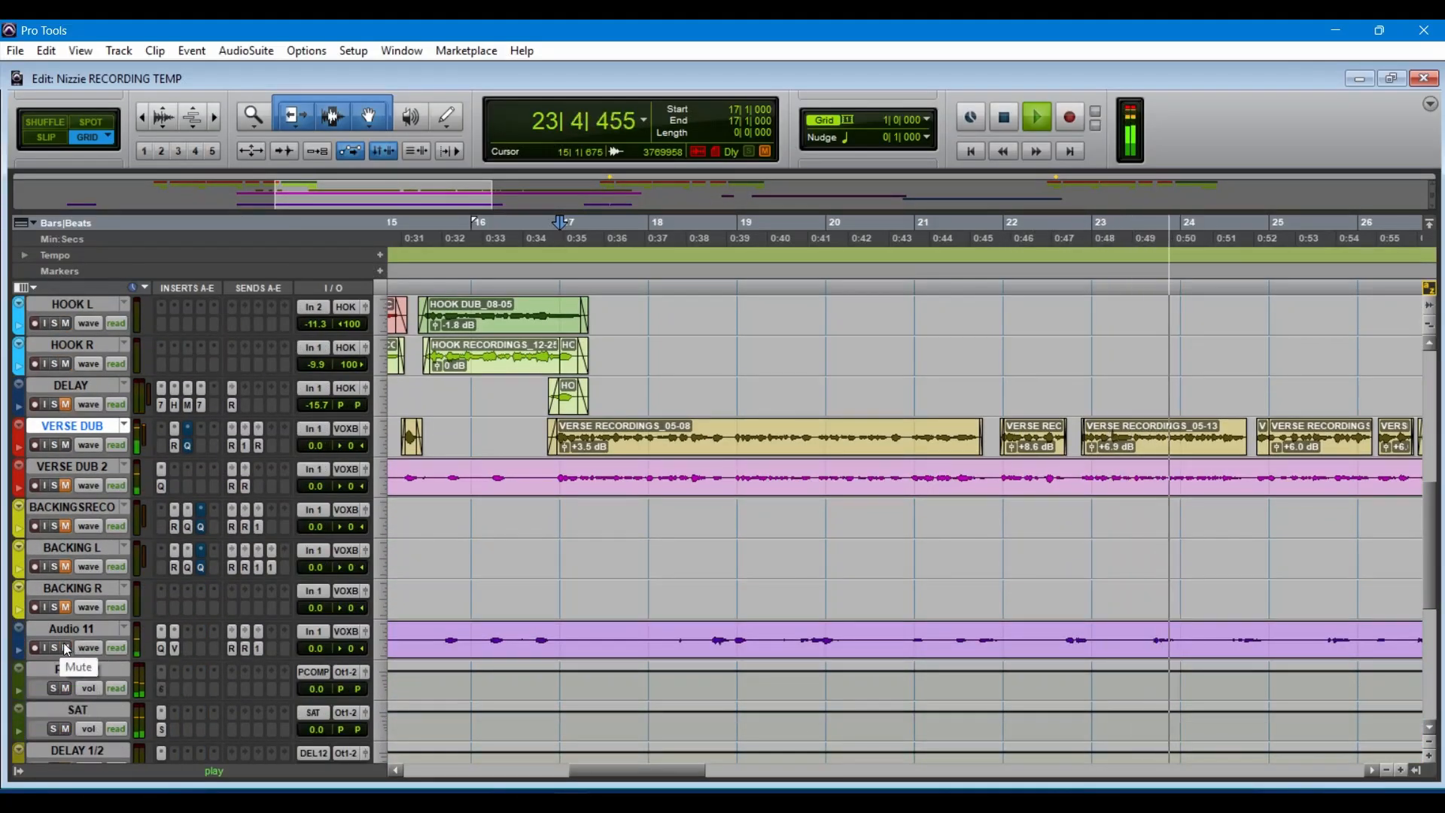
scroll(136, 602, "up", 4)
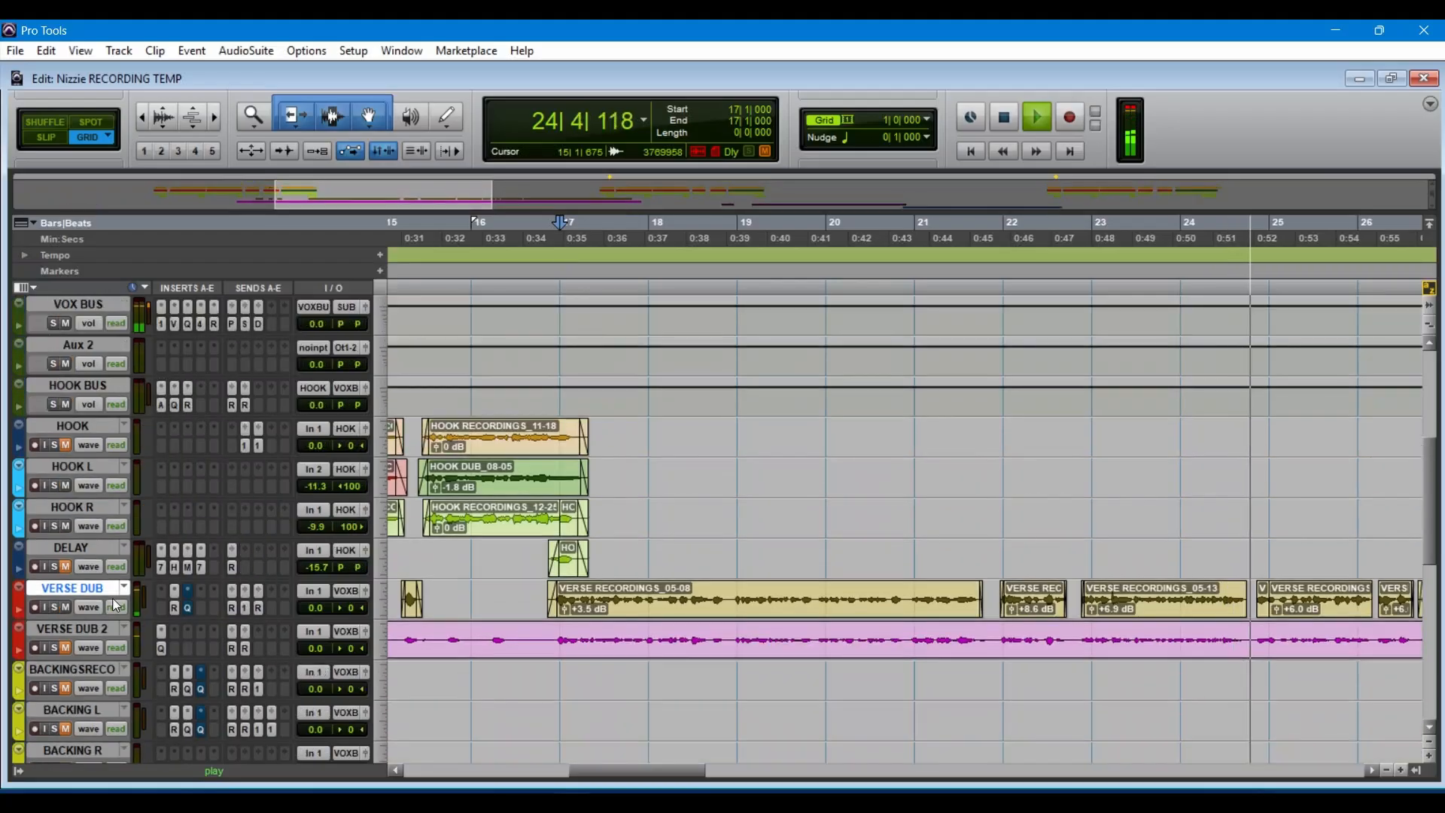
key("space")
key("space")
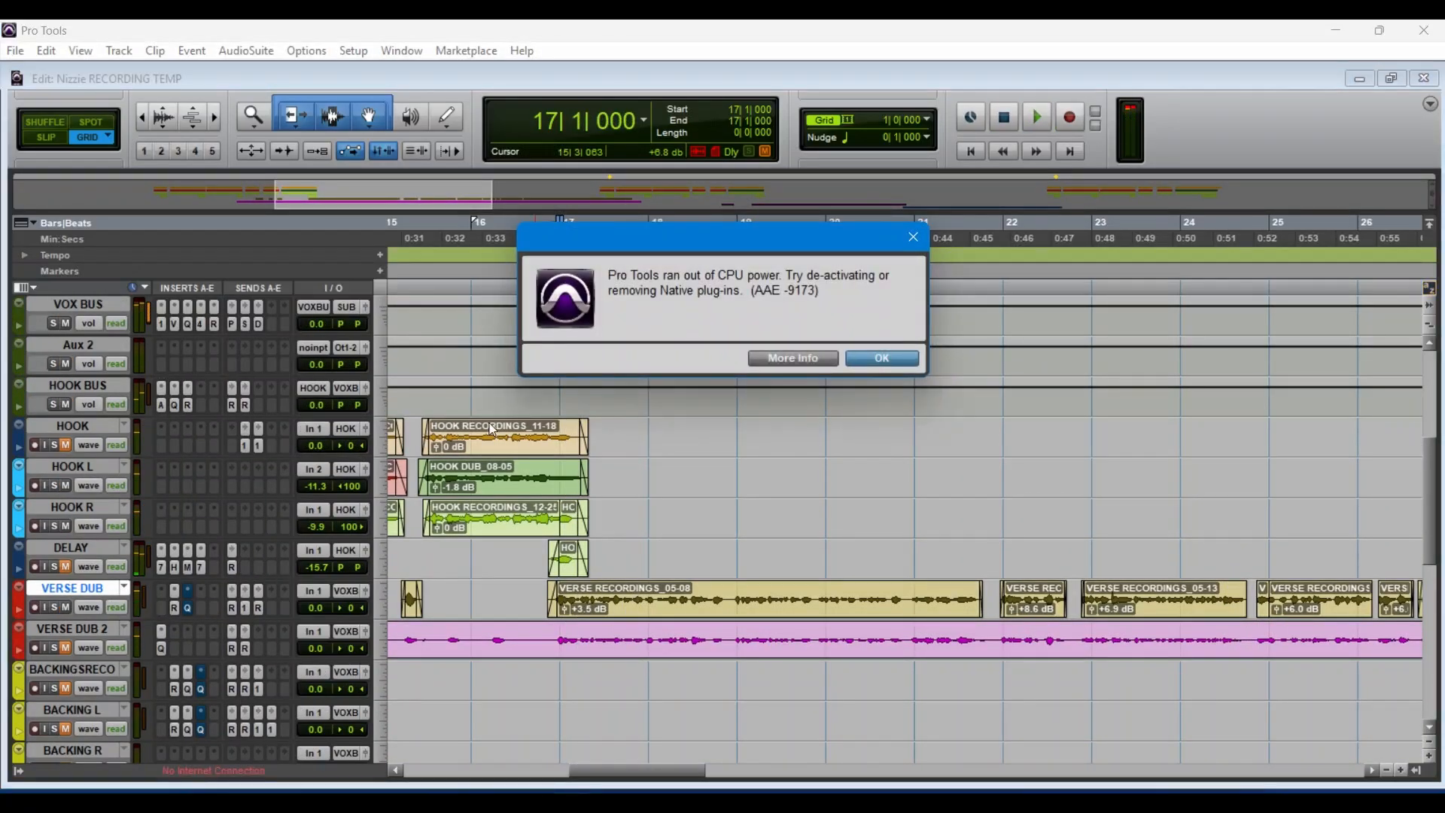
left_click(891, 353)
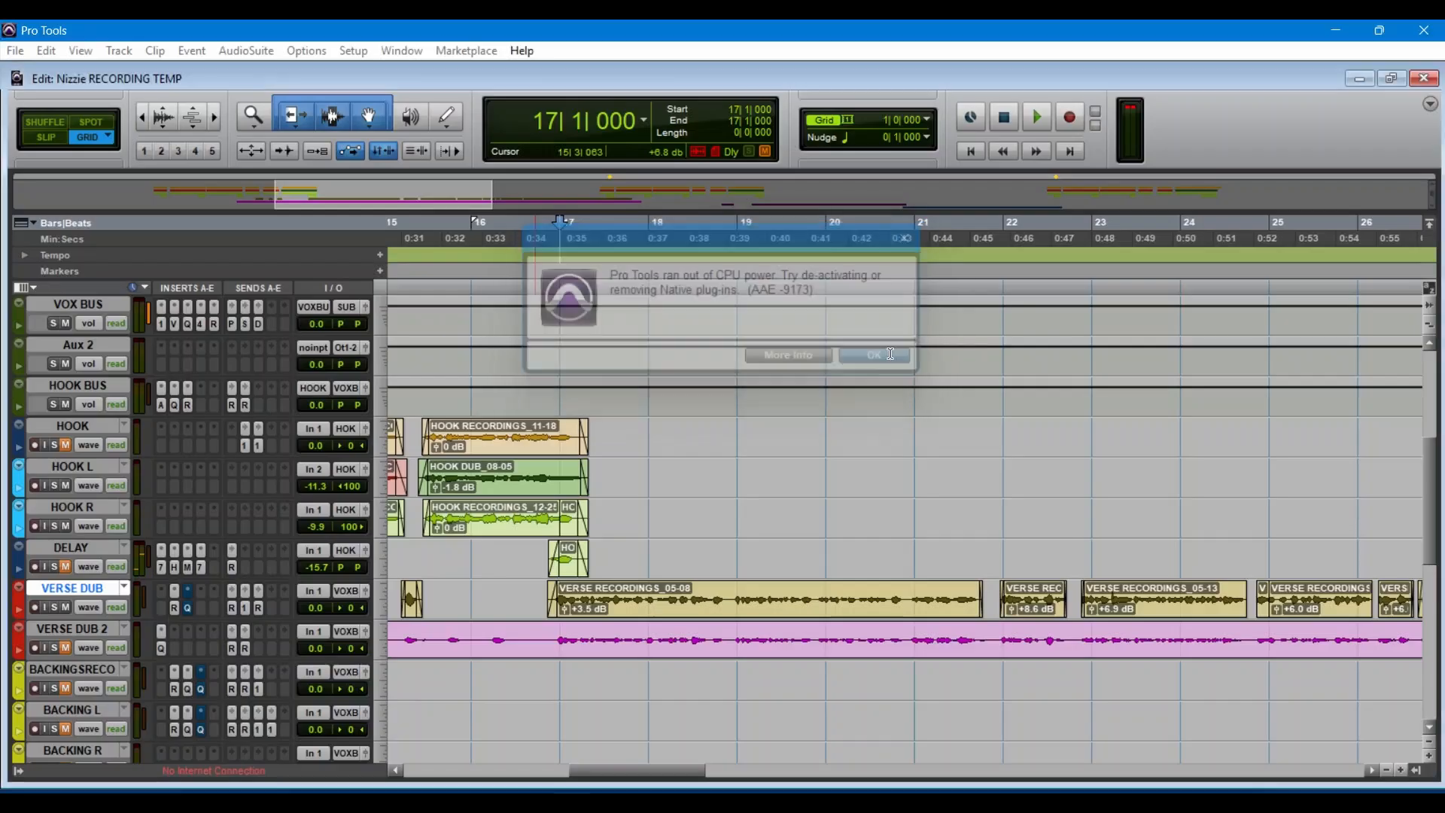
Step: Play the verse from bar 17, re-enable the bypassed Pro-Q 3 on VERSE DUB, stop playback and close the plug-in
key("space")
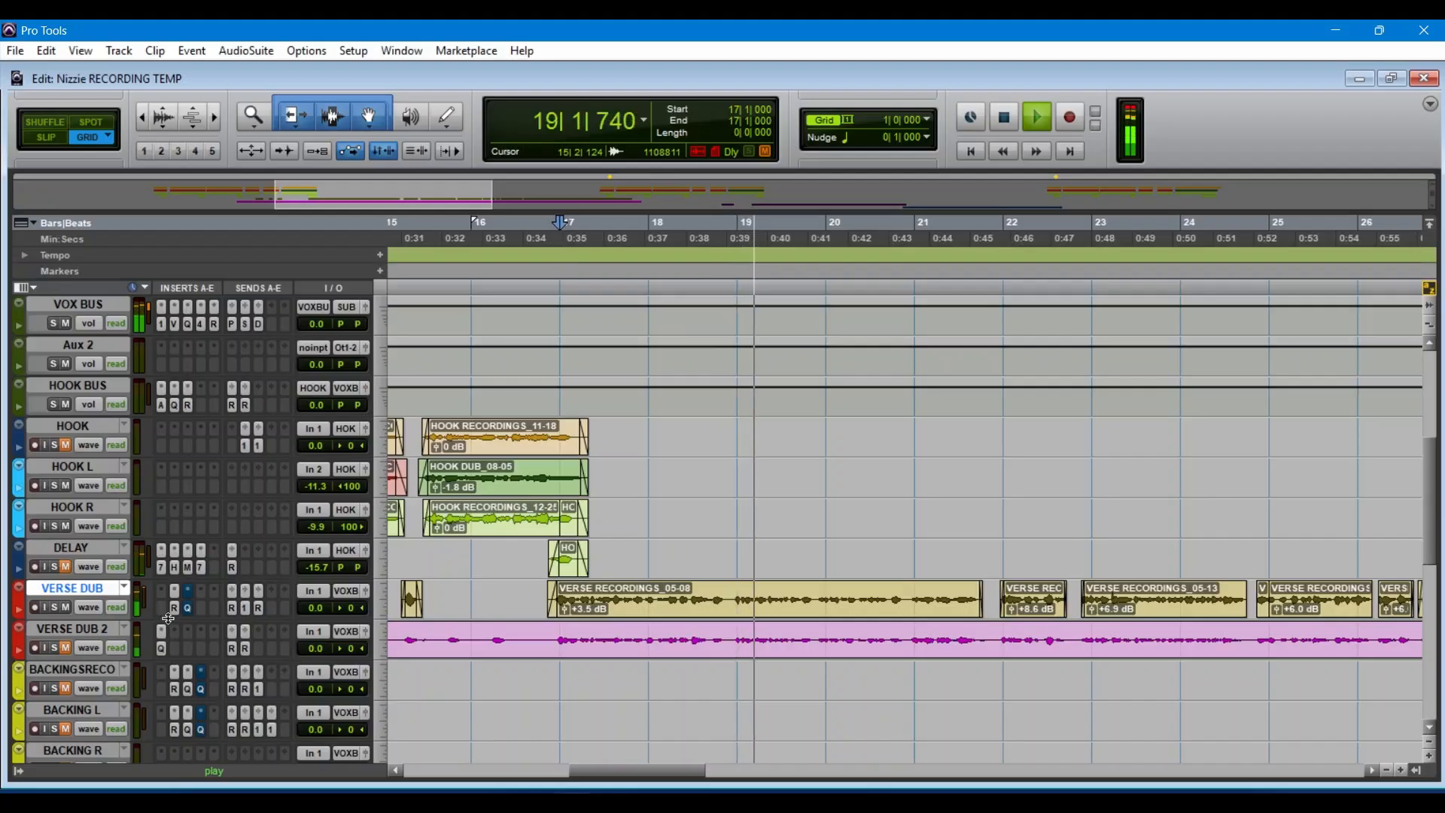
left_click(188, 607)
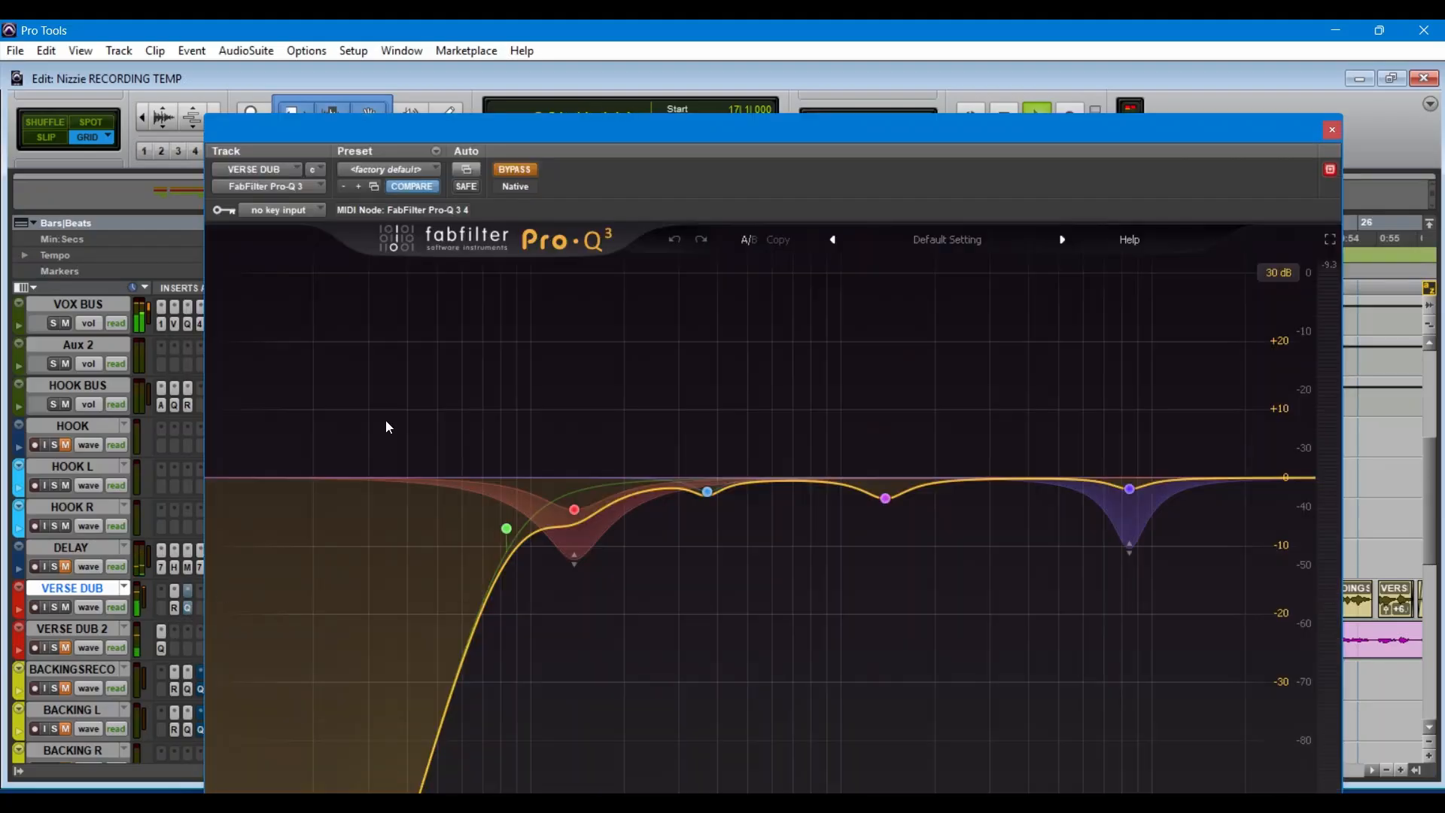
left_click(527, 172)
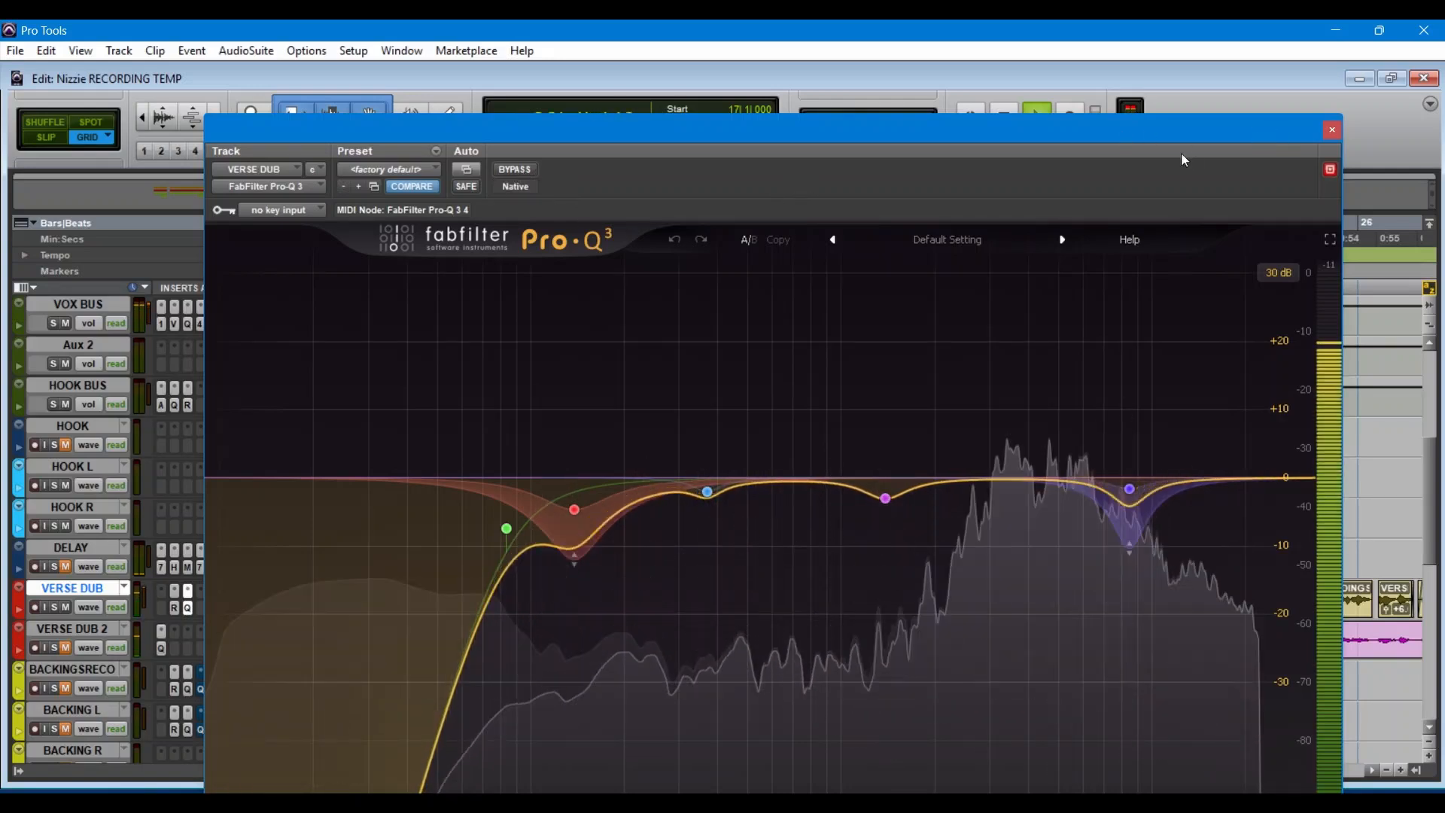
key("space")
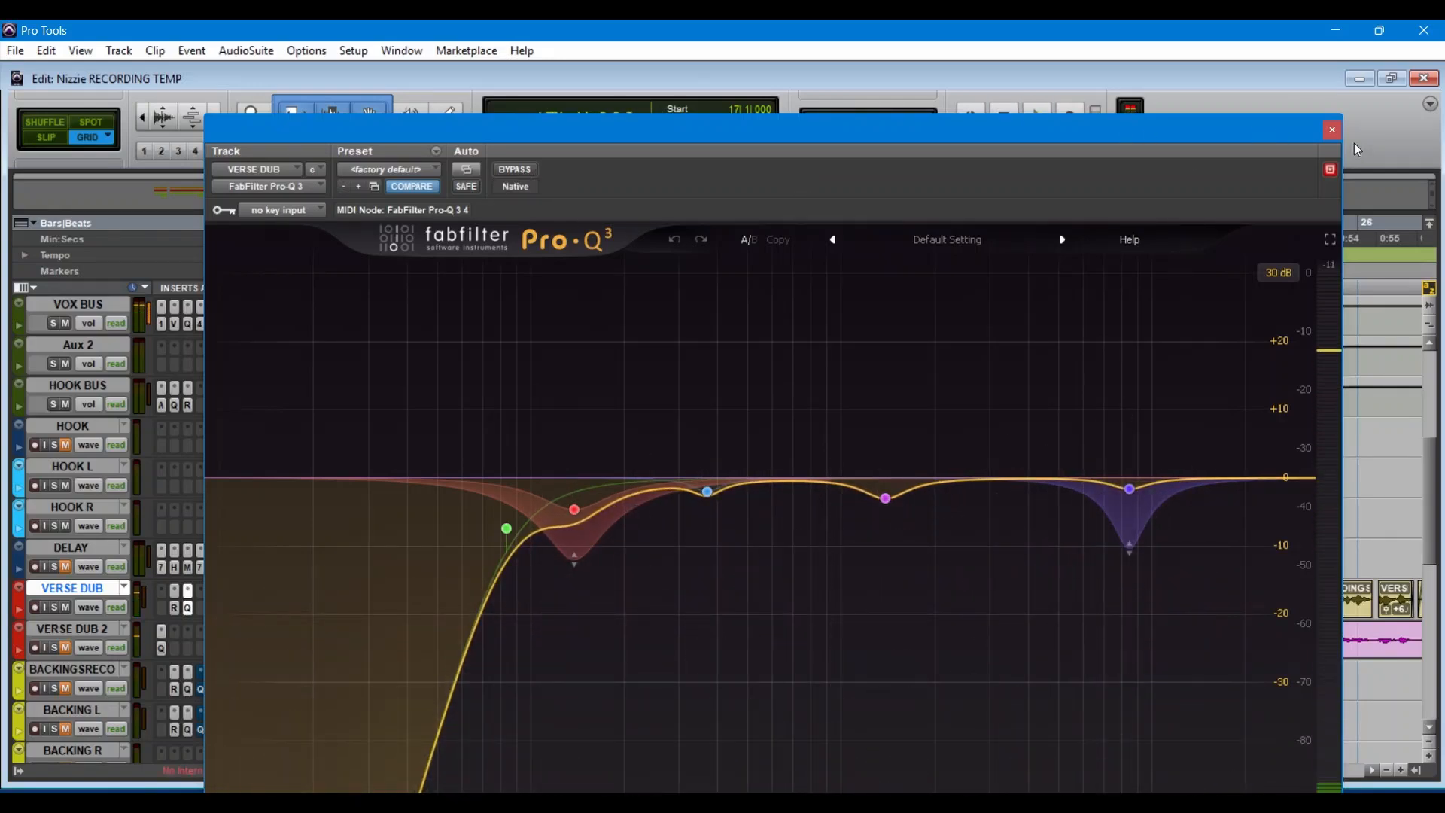
left_click(1330, 131)
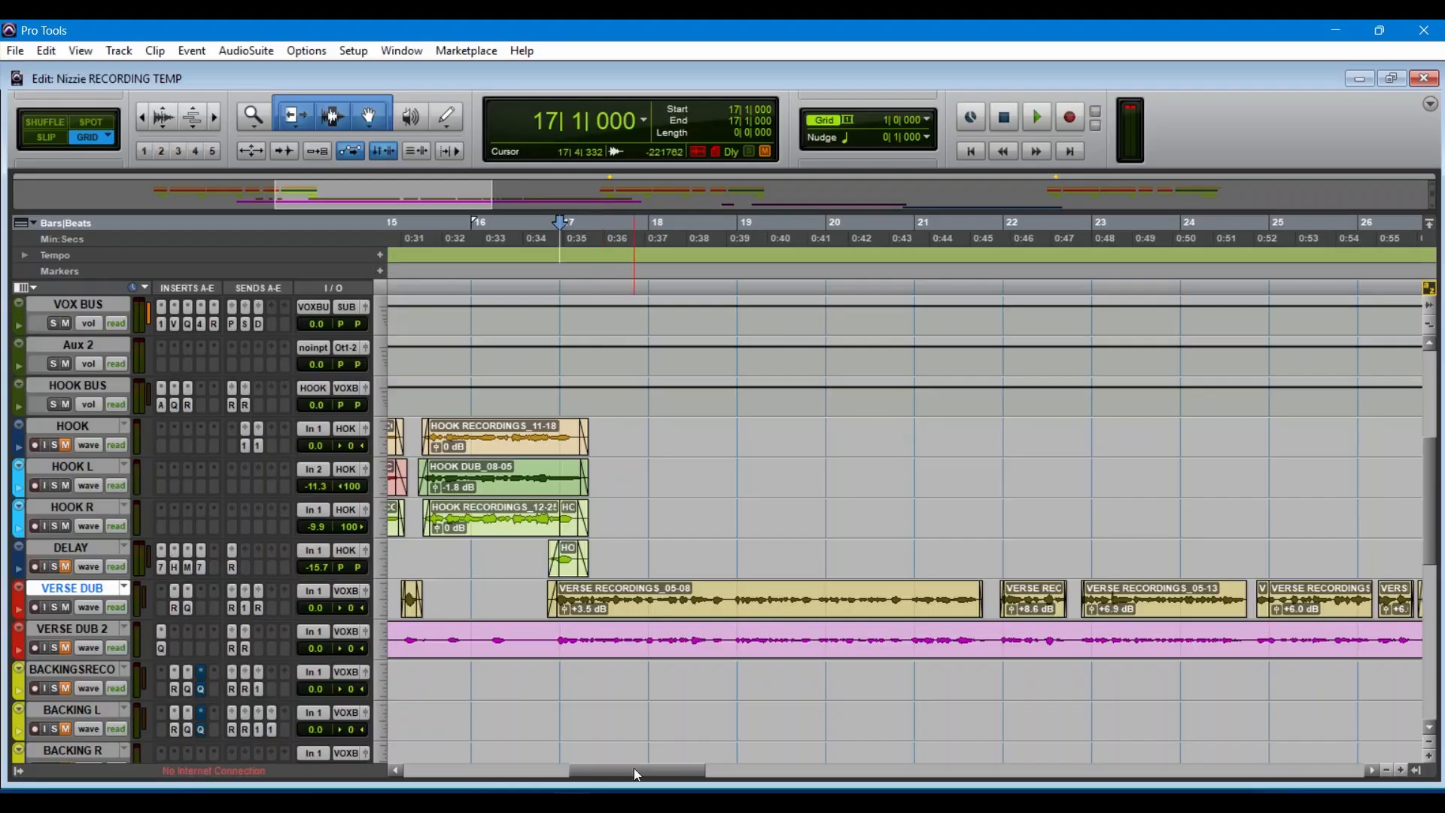
Step: Inspect the R. PLATE, DELAY 1/4 and R.HALL sends on the VERSE DUB track, and close the send window
left_click_drag(634, 768, 579, 768)
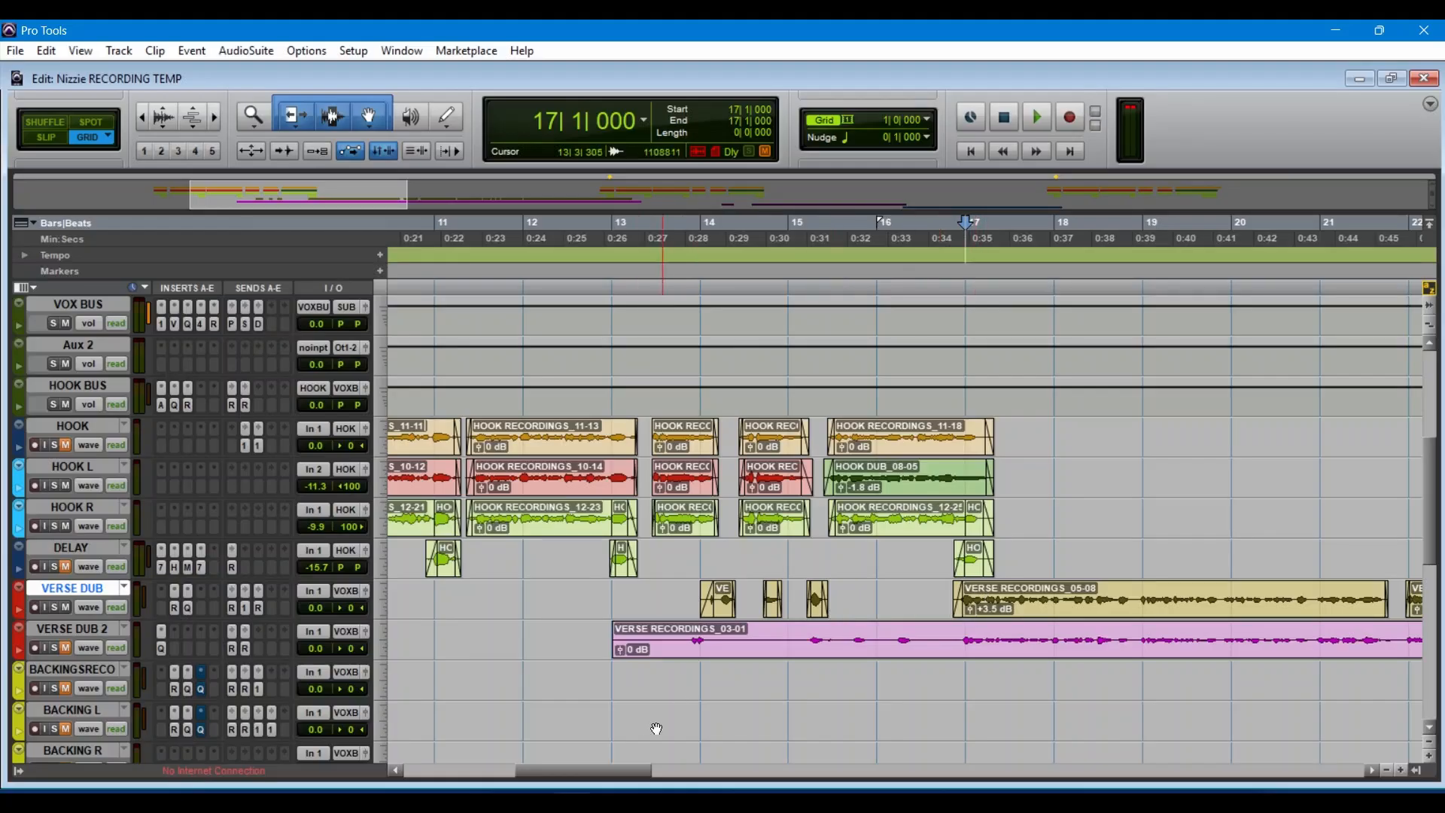
left_click_drag(618, 768, 568, 778)
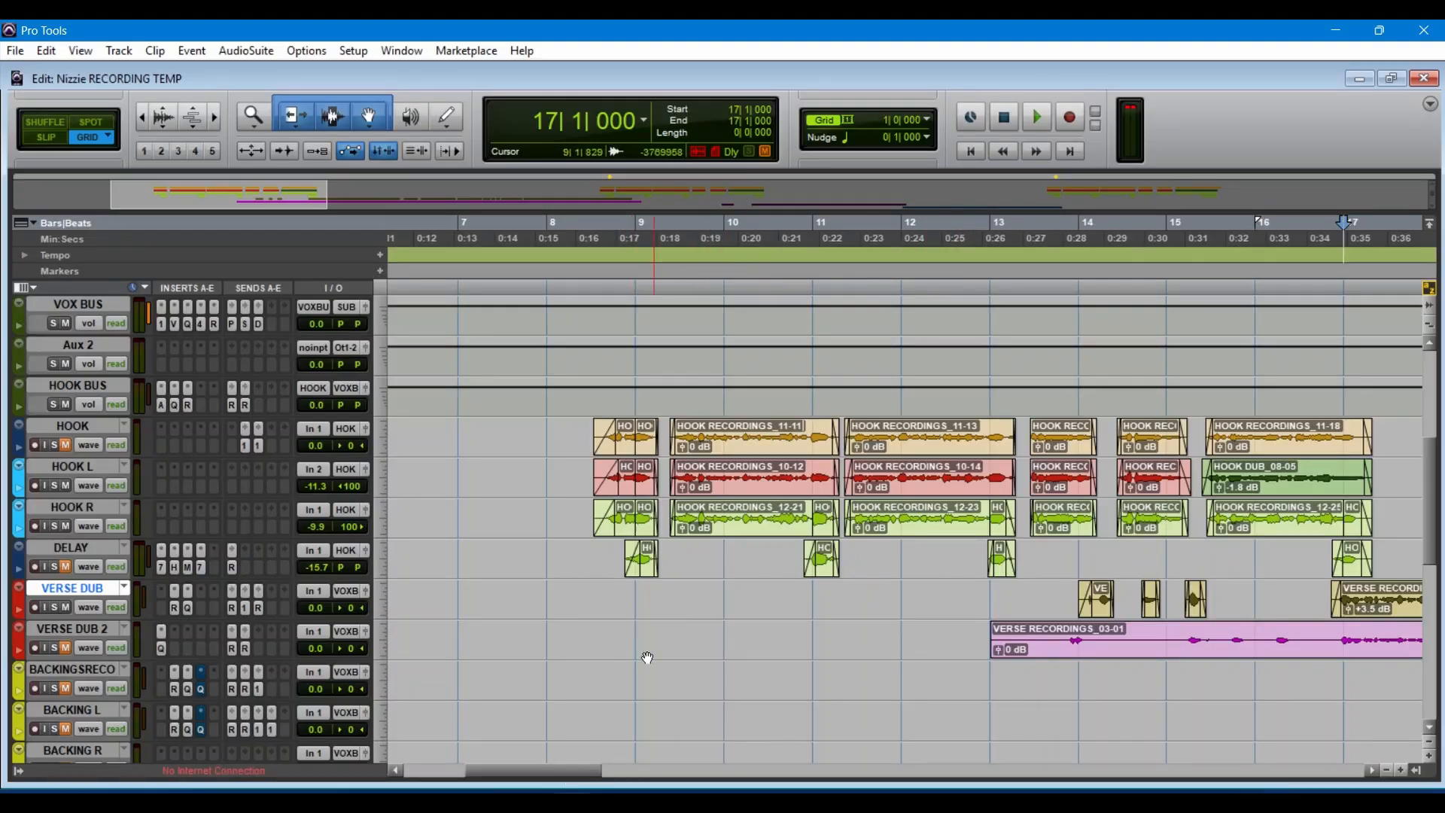
left_click_drag(543, 763, 595, 779)
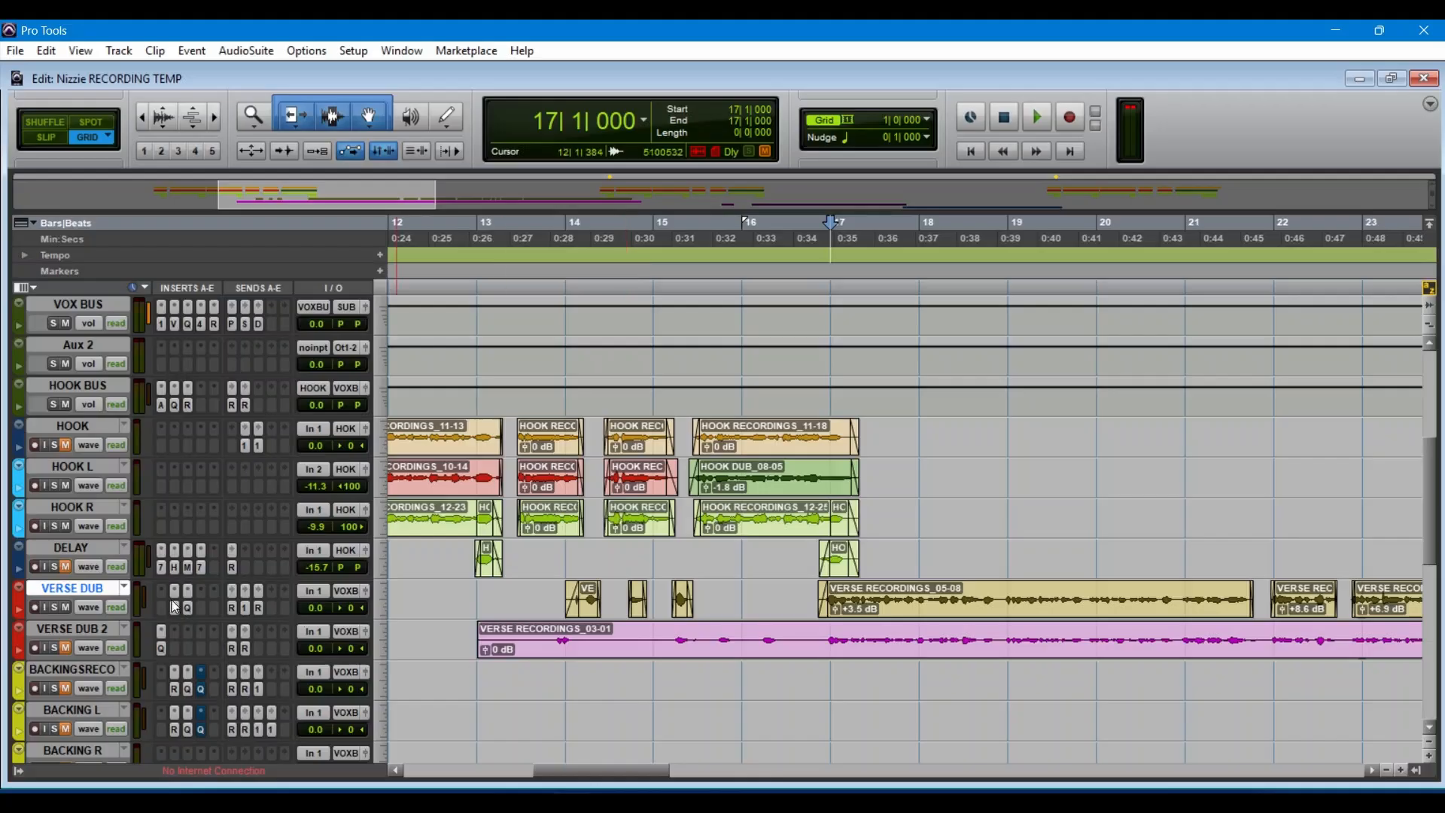
left_click(236, 610)
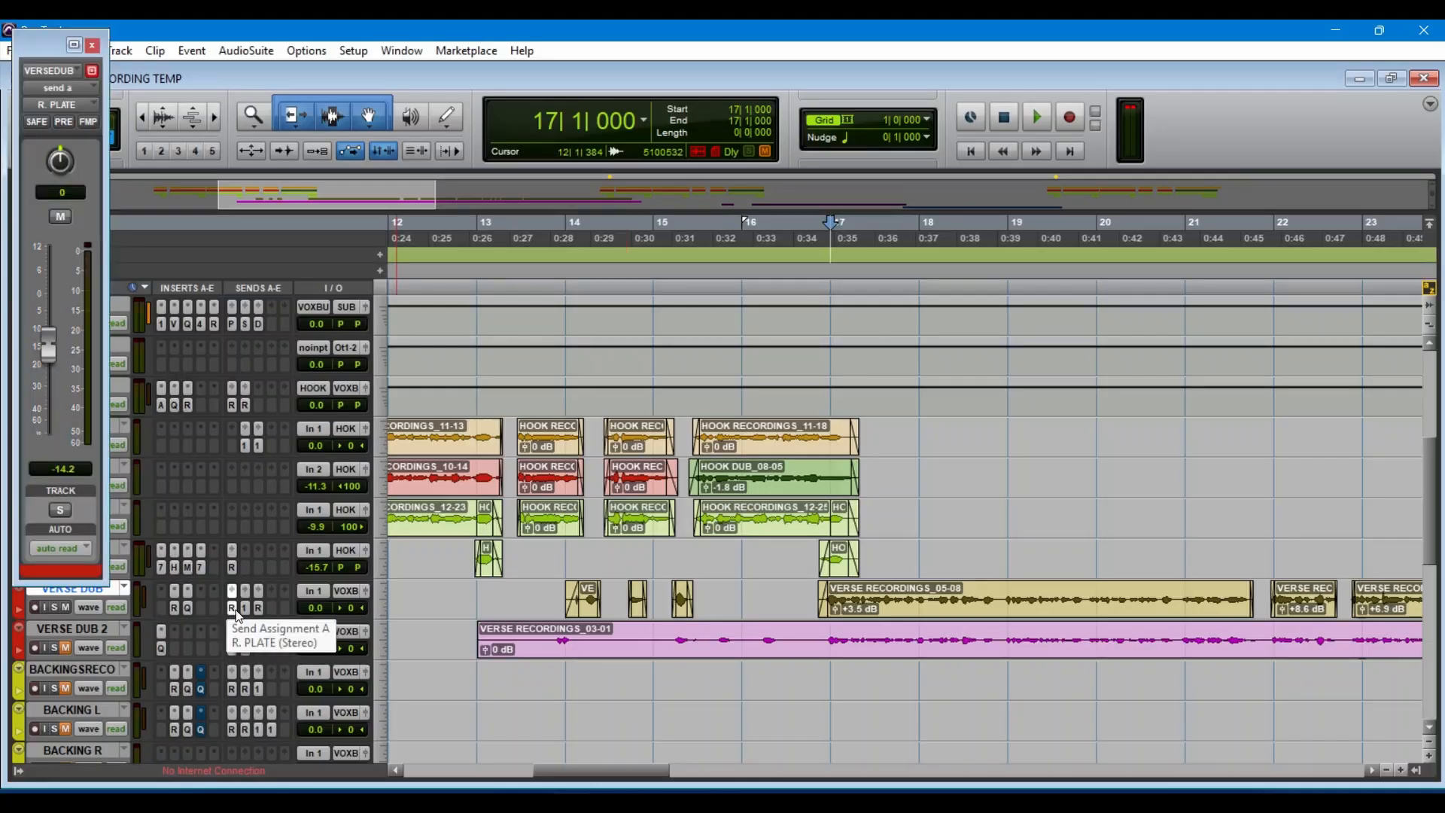
left_click(246, 609)
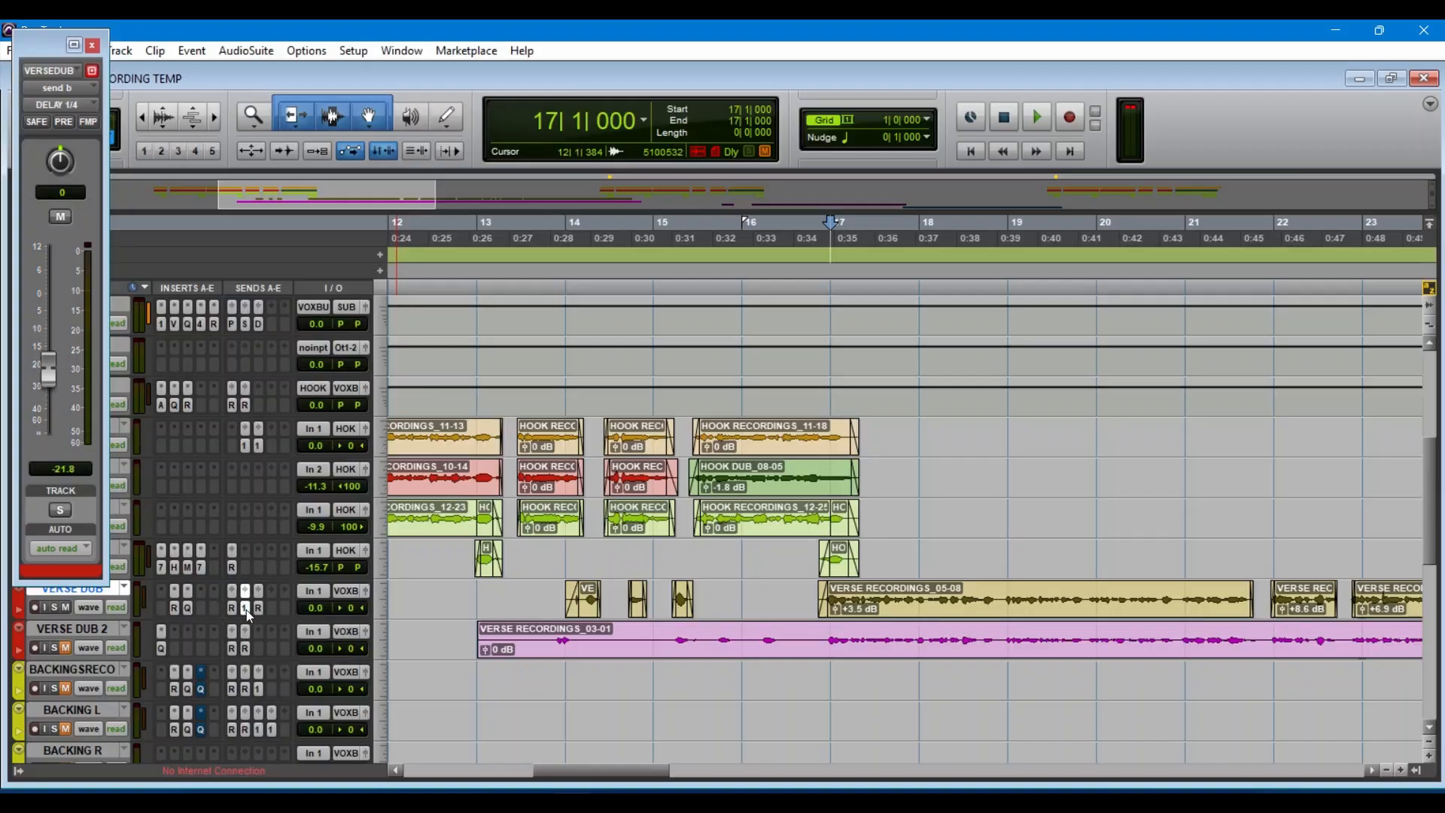
left_click(257, 608)
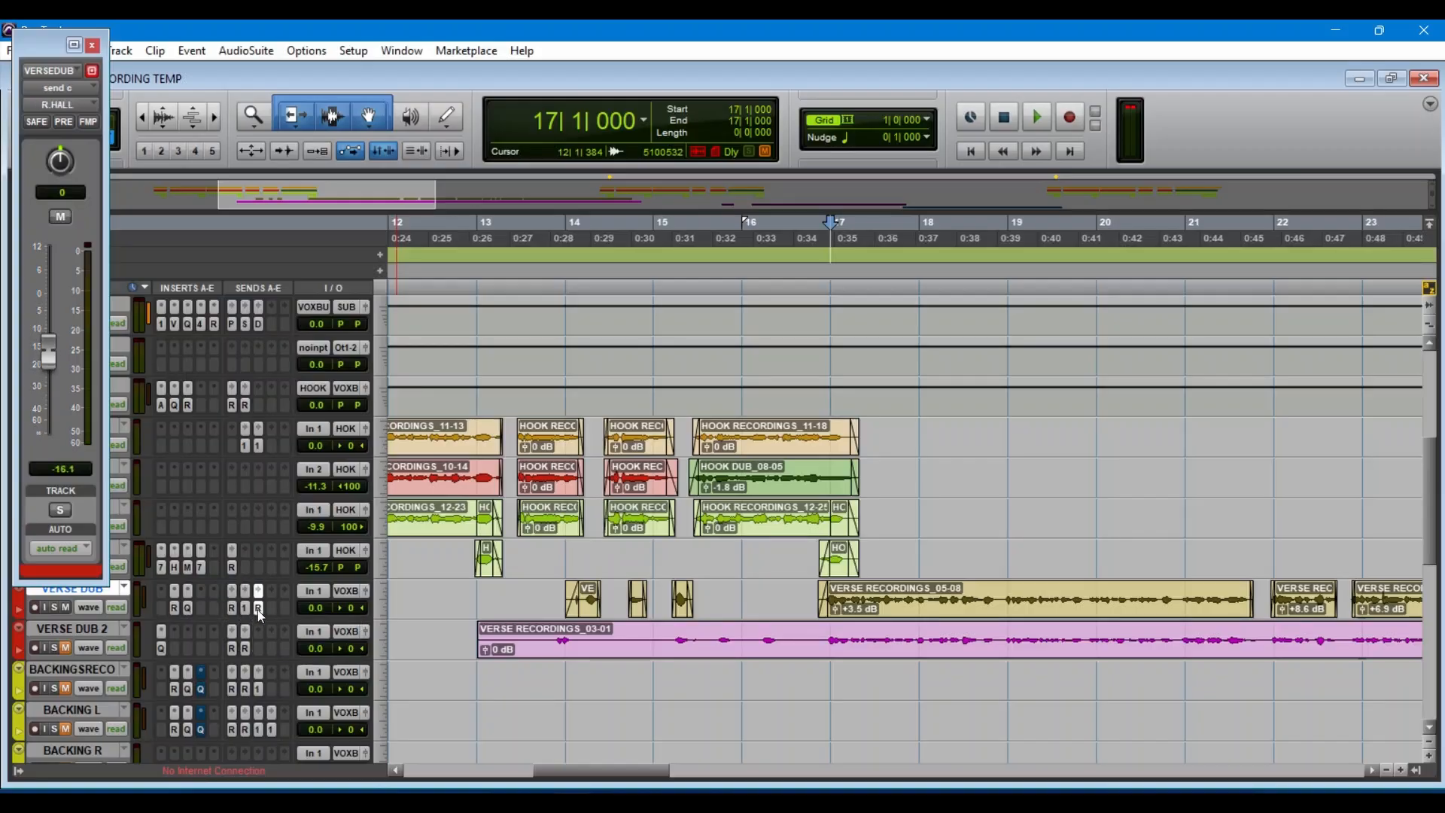
left_click(92, 47)
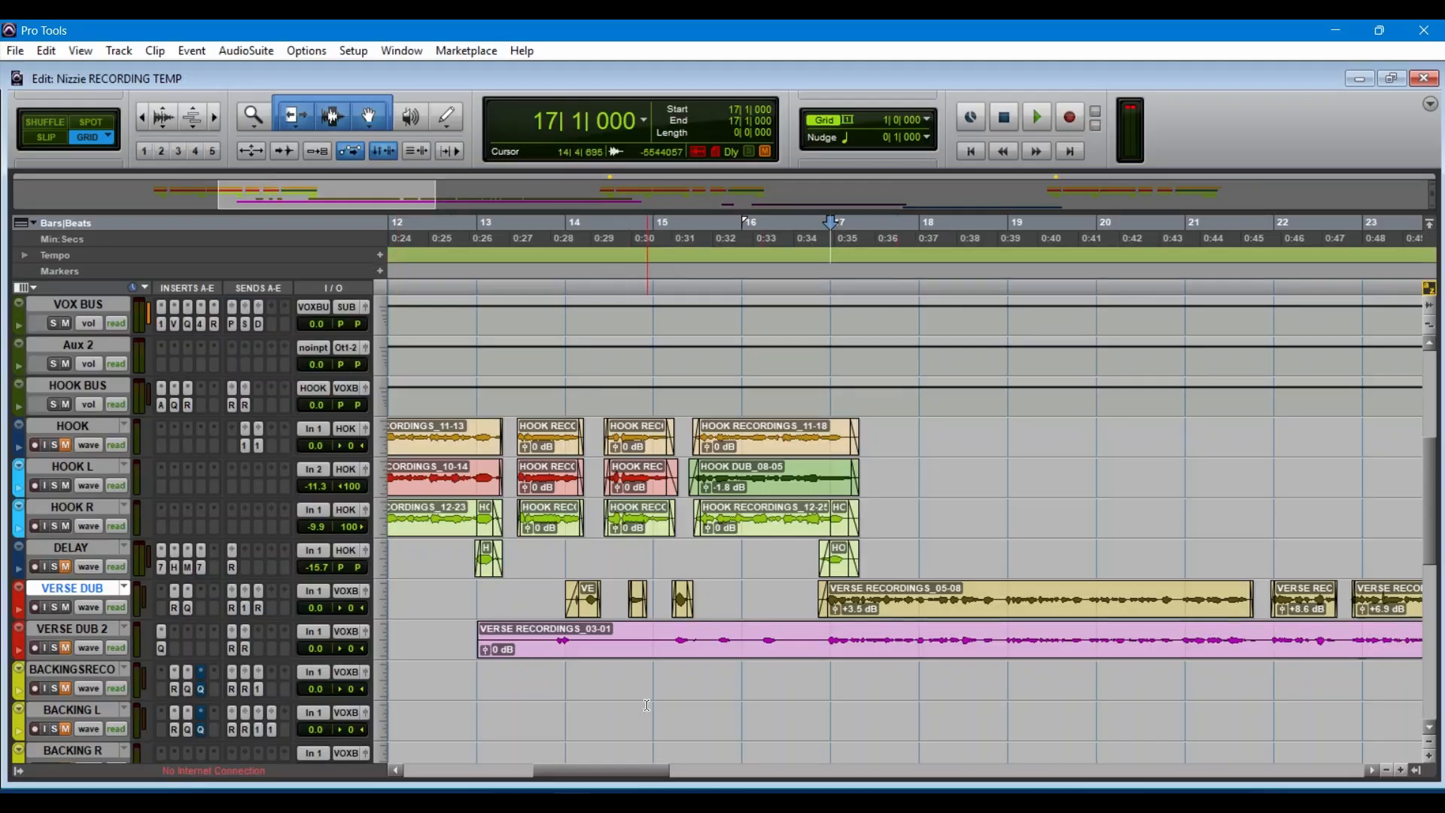
Step: Set the playback start to bar 40 and inspect the RVox and first Pro-Q 3 on the BACKINGSRECO track
left_click_drag(604, 768, 856, 762)
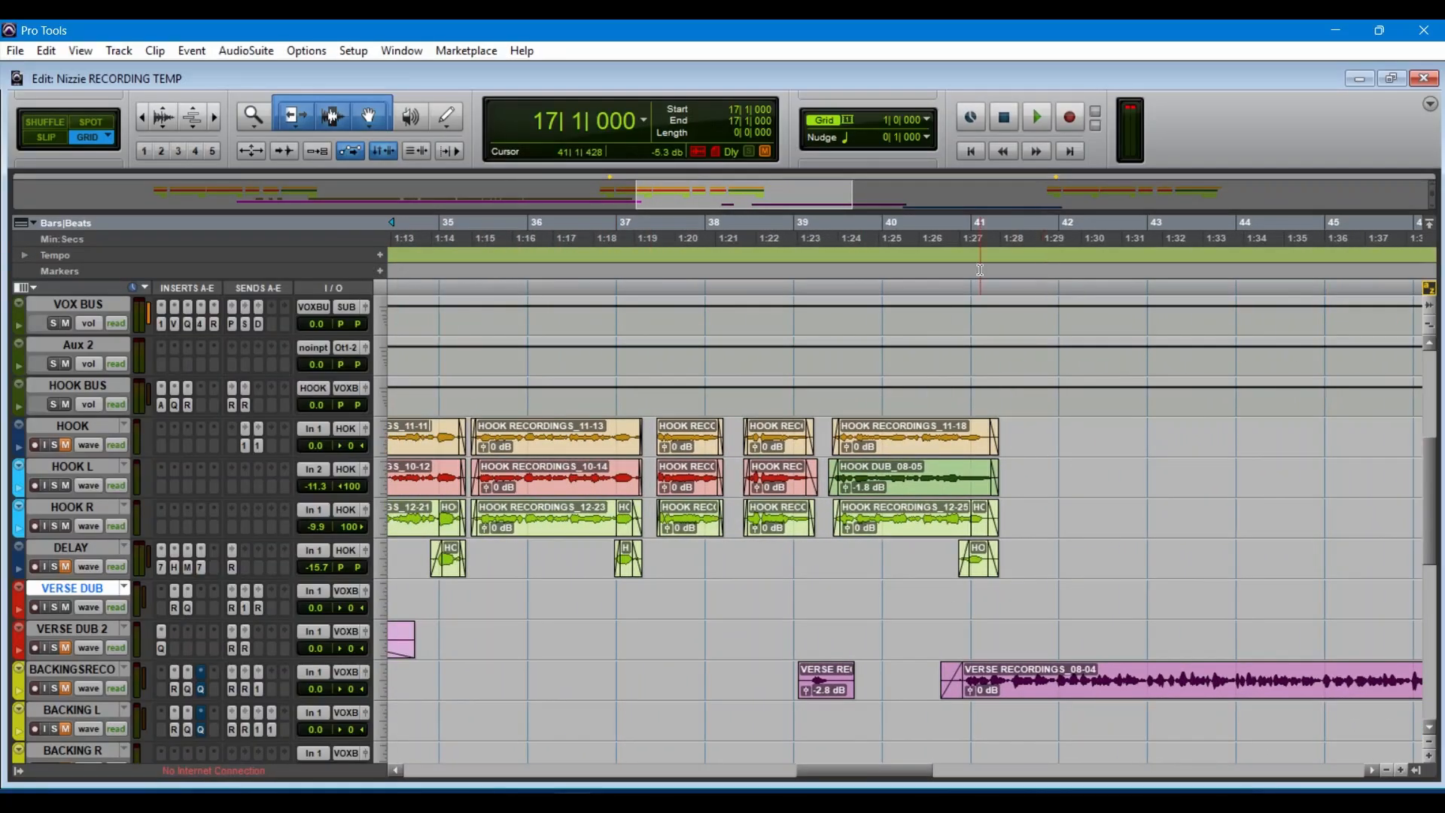
left_click(896, 241)
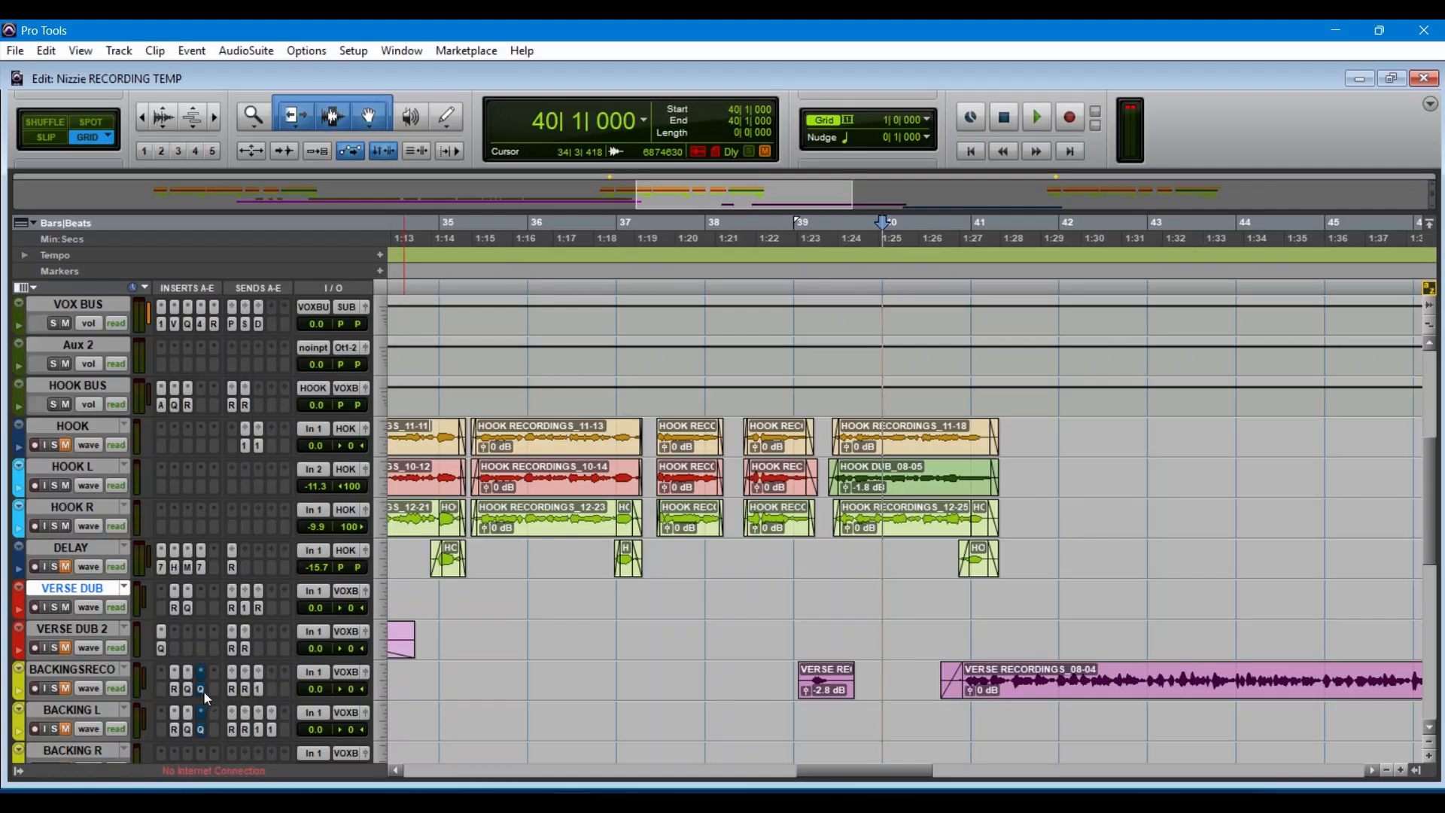
left_click(176, 689)
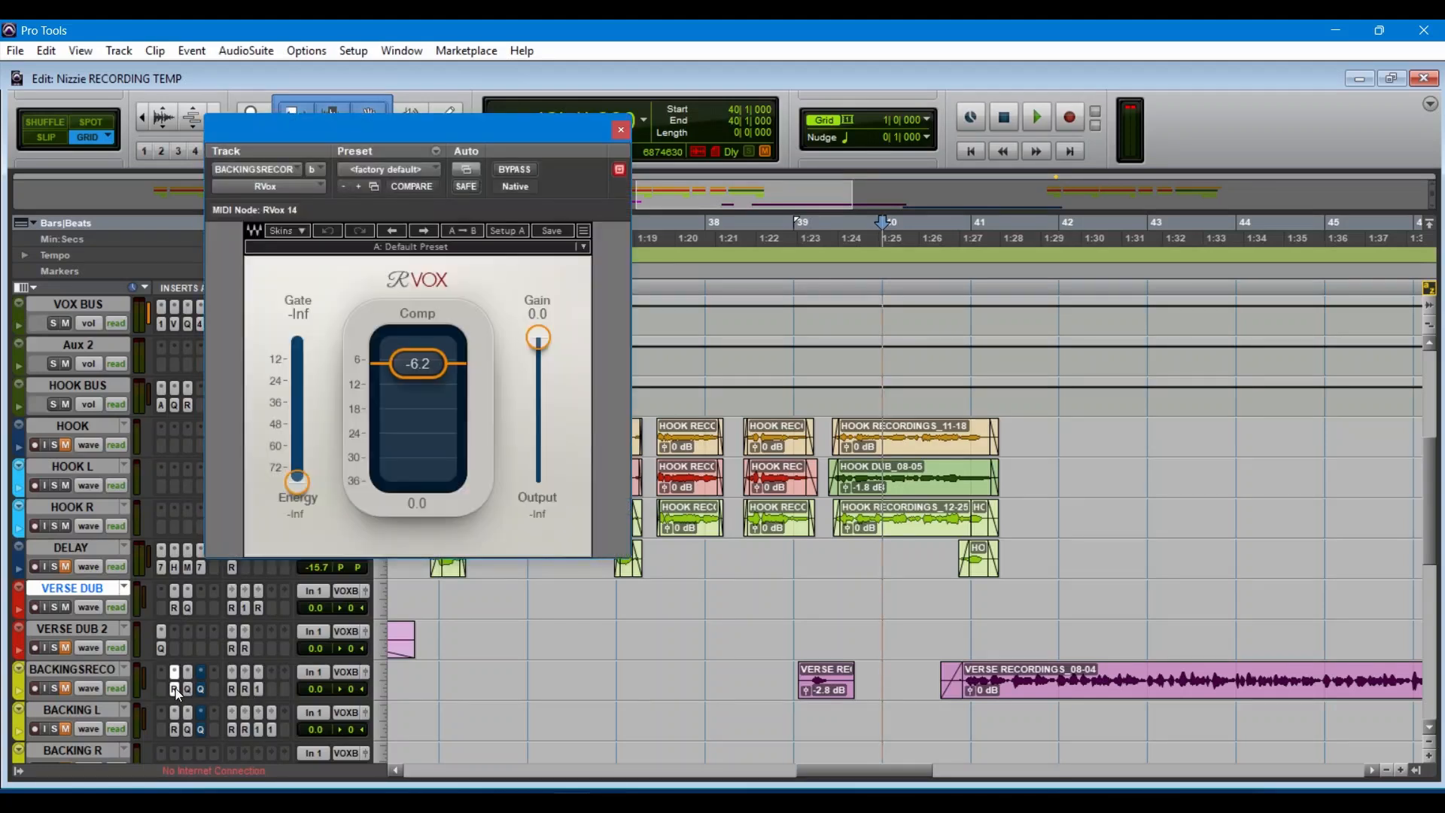
left_click(187, 691)
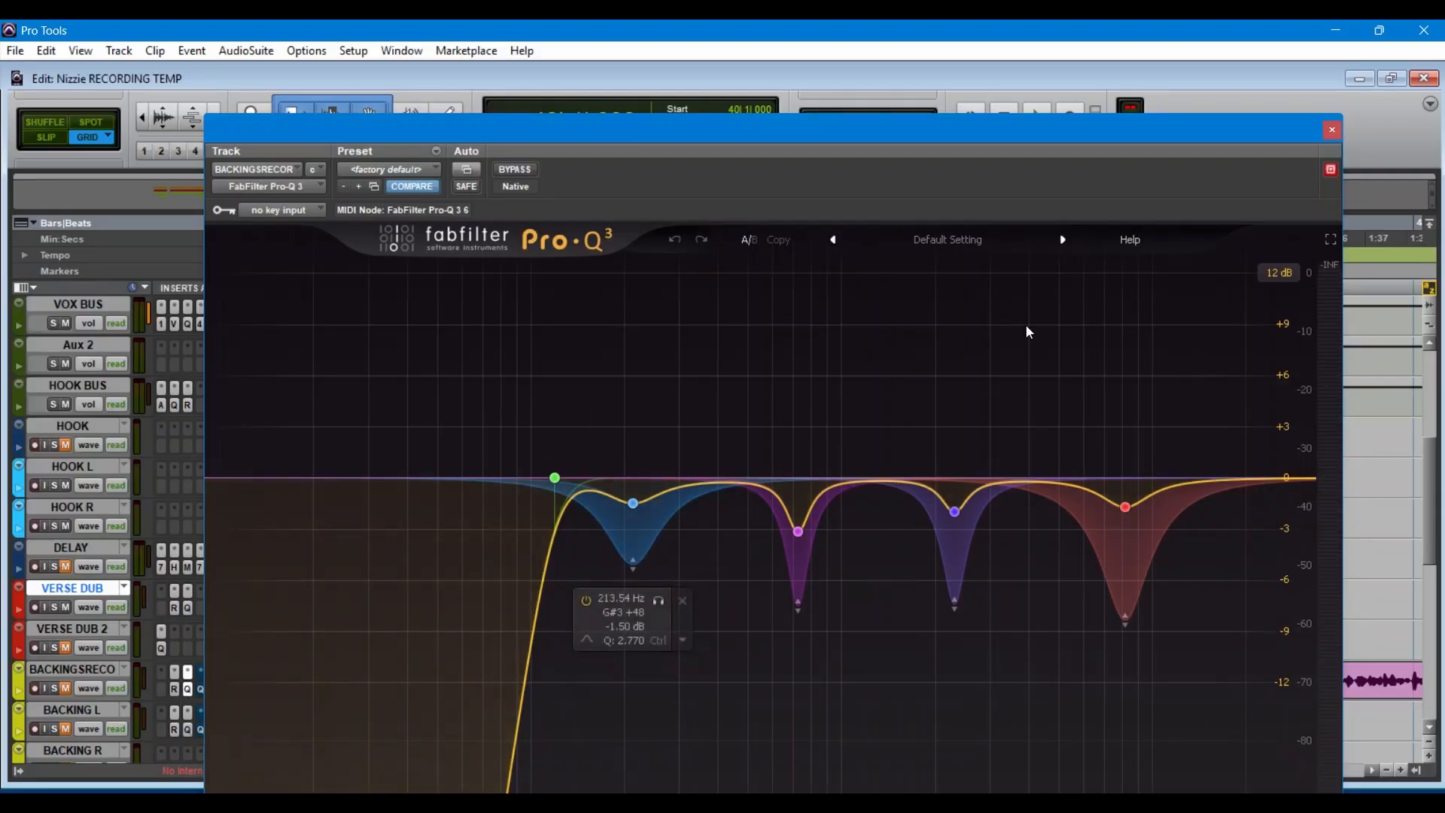
left_click_drag(1303, 151, 776, 308)
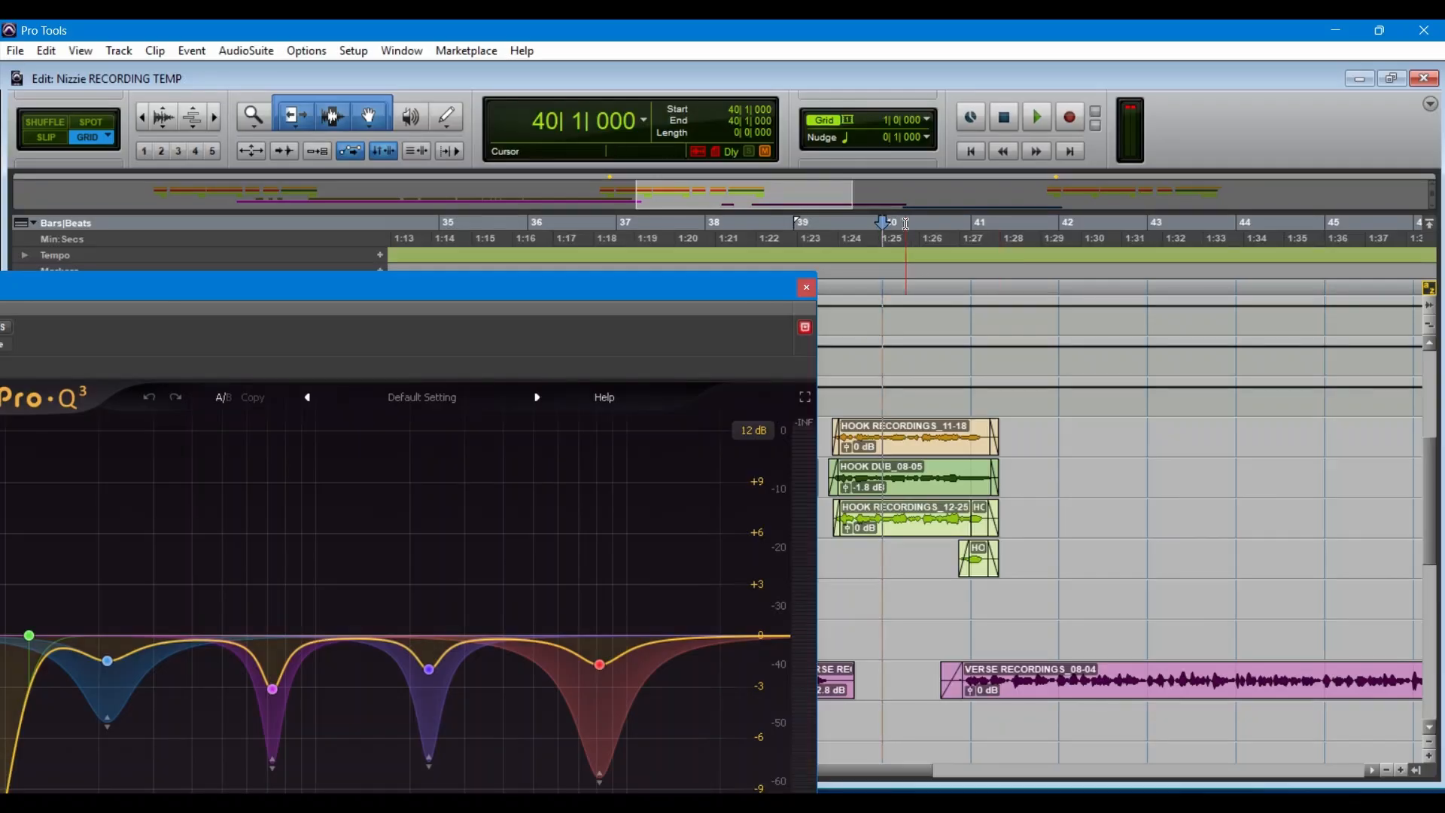
Step: Play the backing vocals from bar 40 to watch the Pro-Q 3 react, restart playback, and close the plug-in
key("space")
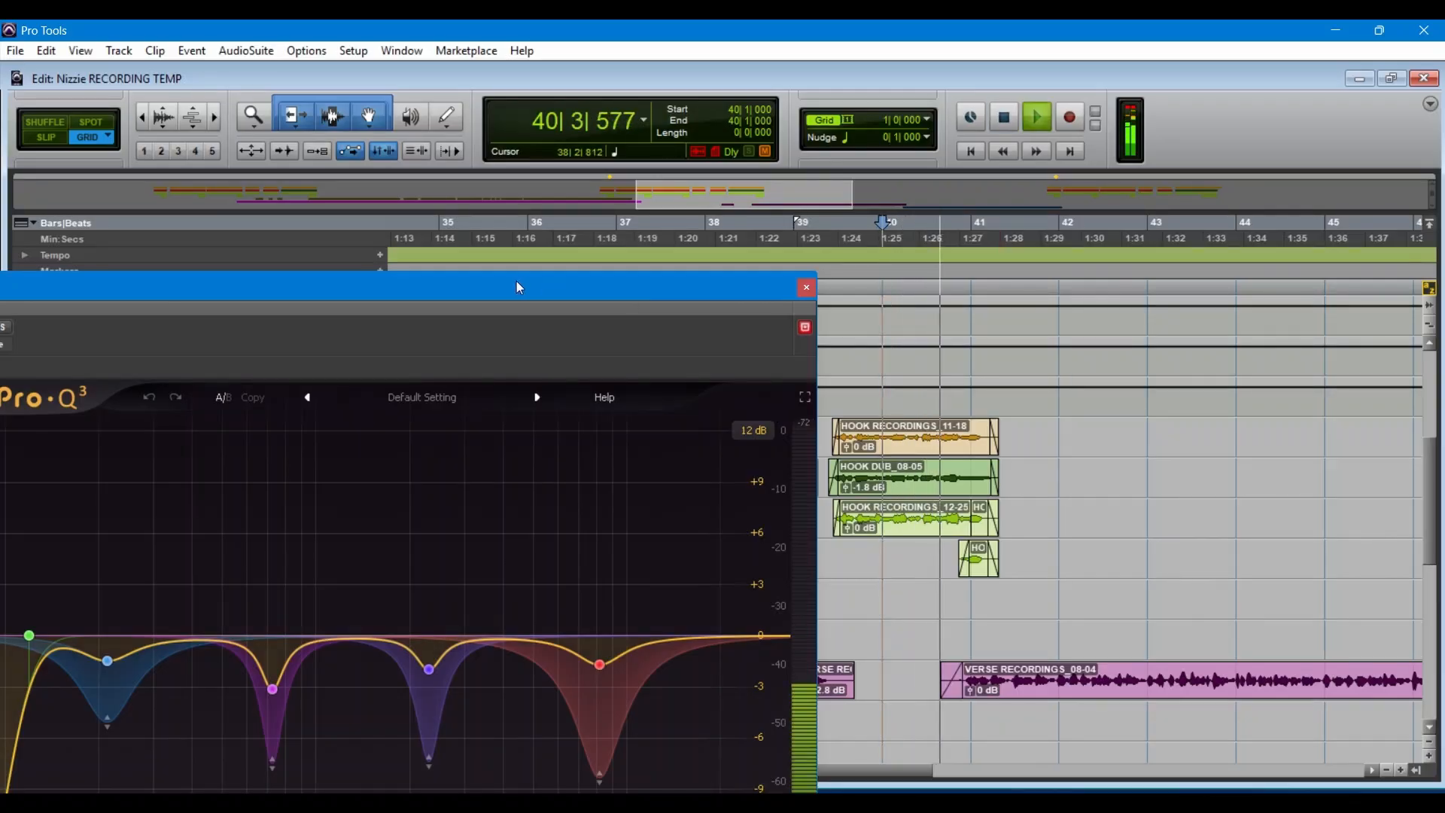
left_click_drag(517, 285, 946, 247)
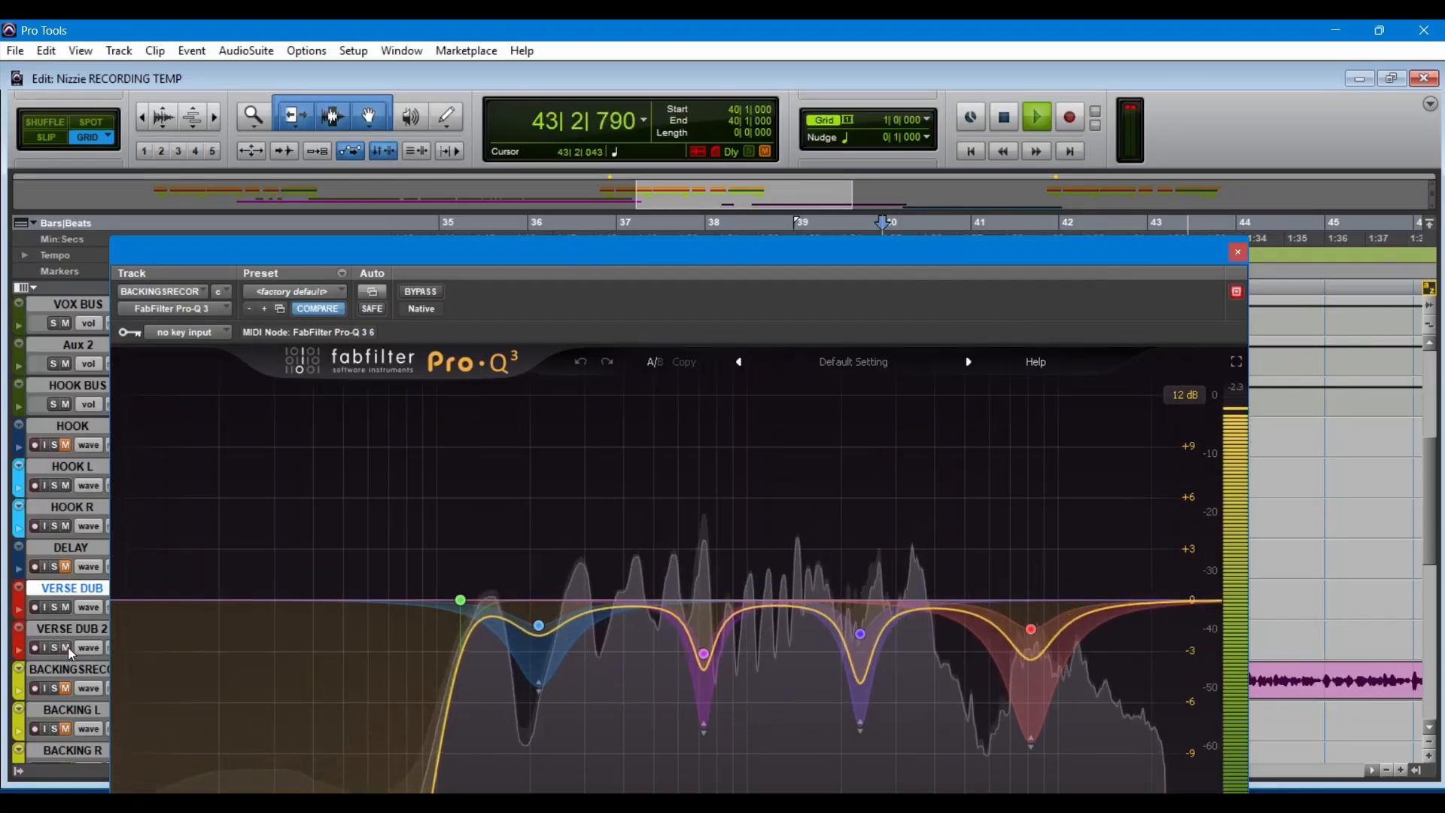
key("space")
key("space")
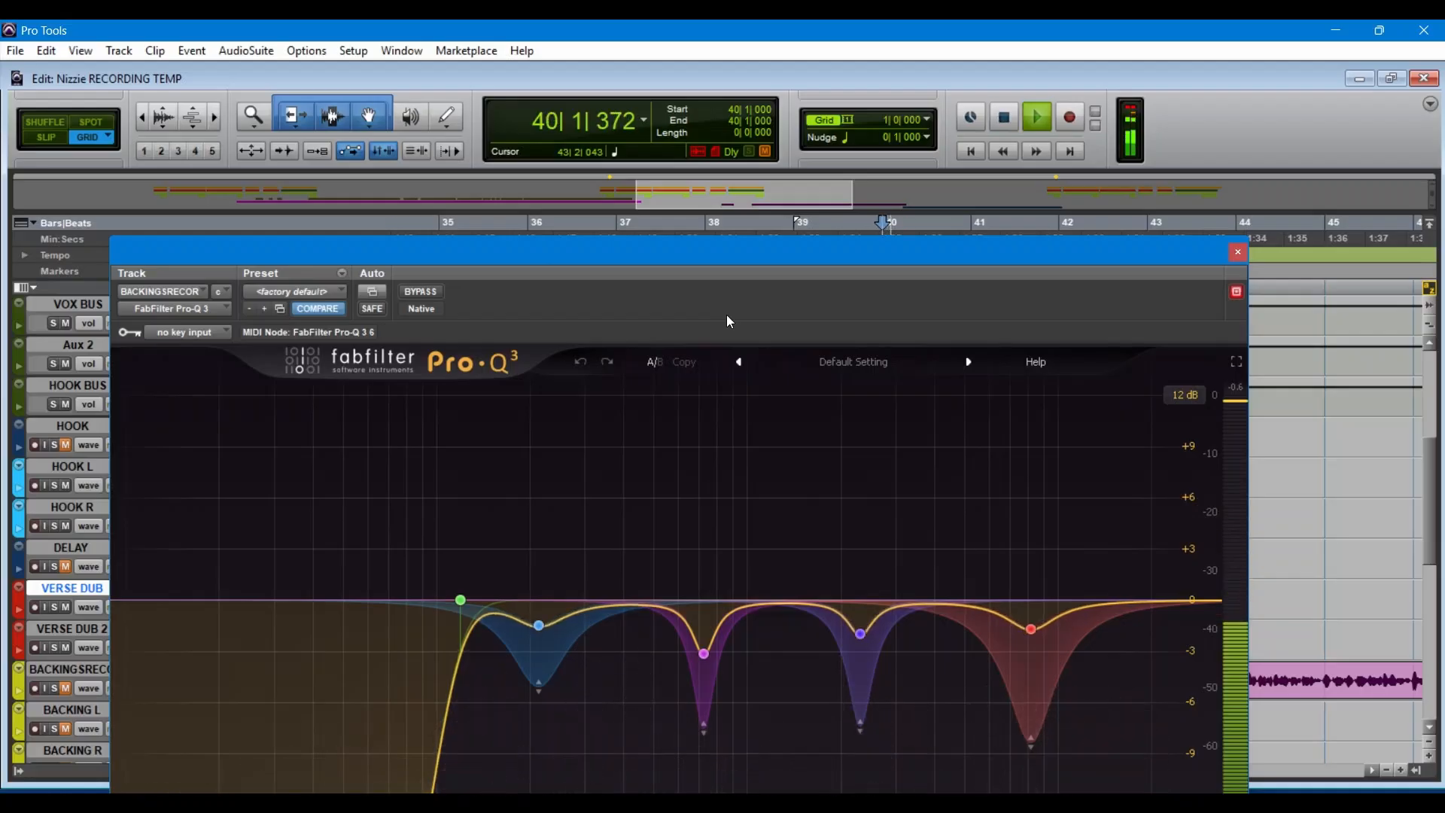
left_click_drag(693, 260, 495, 180)
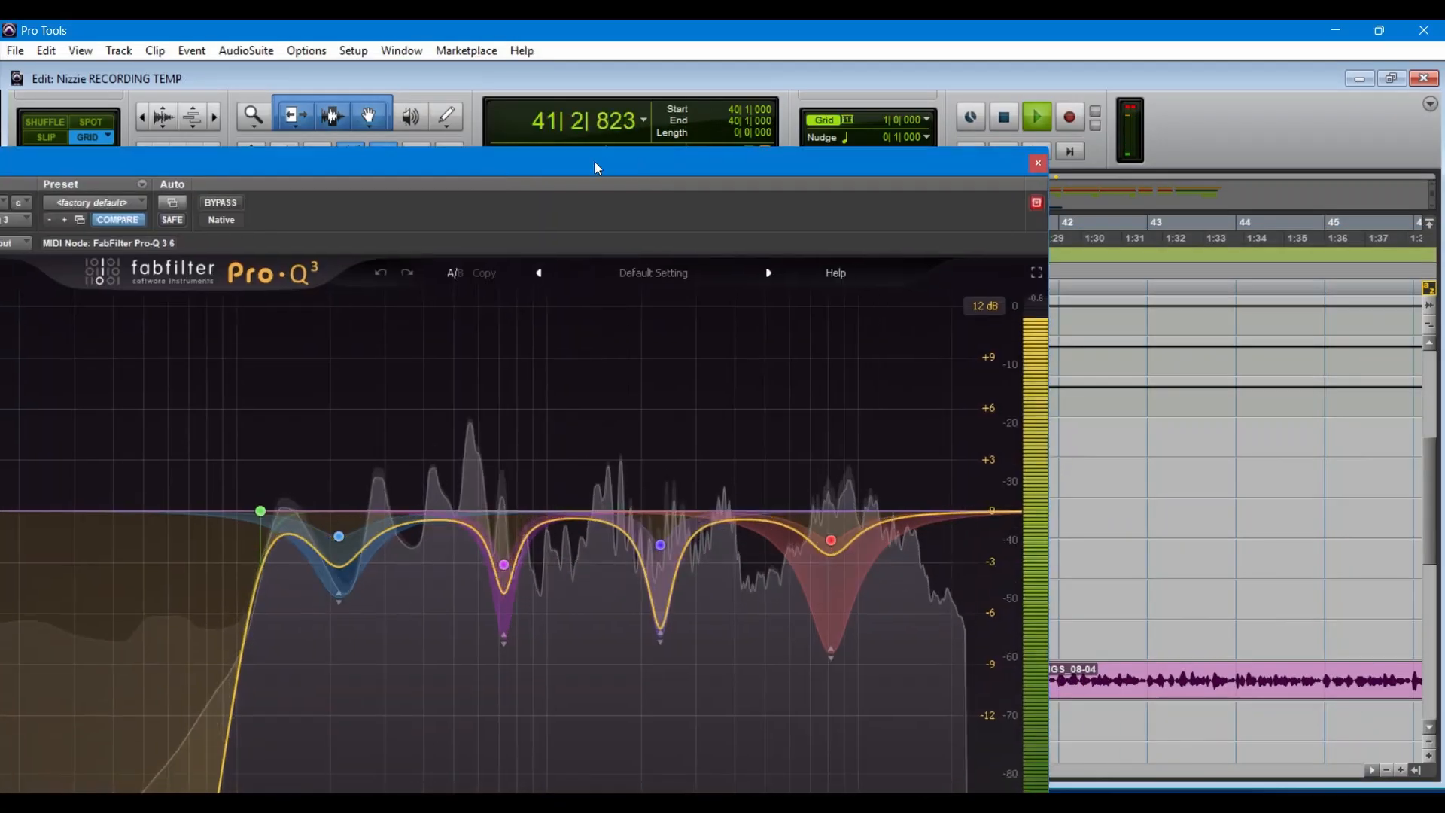
left_click(1037, 164)
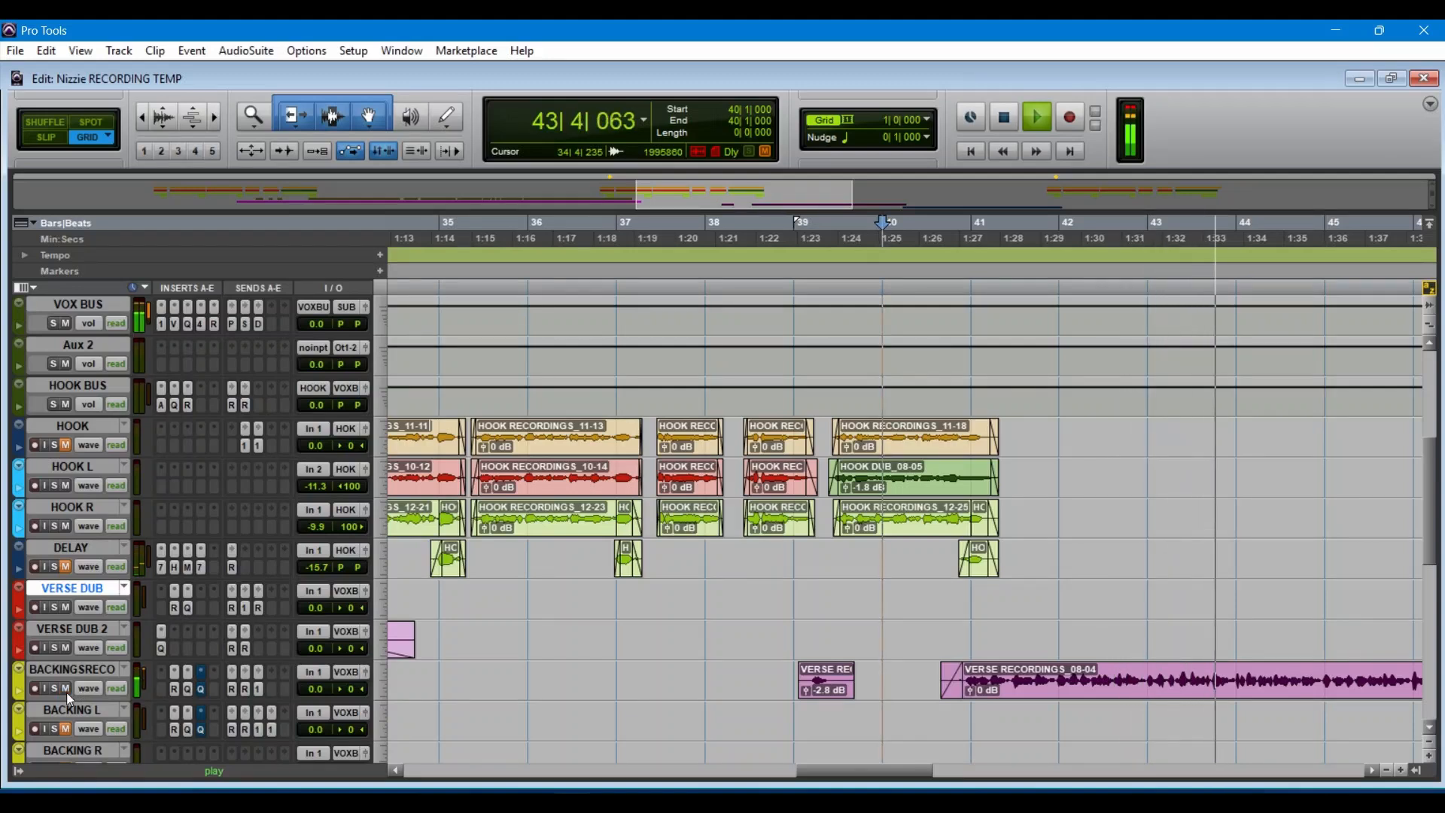
Step: Restart playback from bar 41 and inspect the bypassed second Pro-Q 3 on the BACKINGSRECO track
left_click(953, 234)
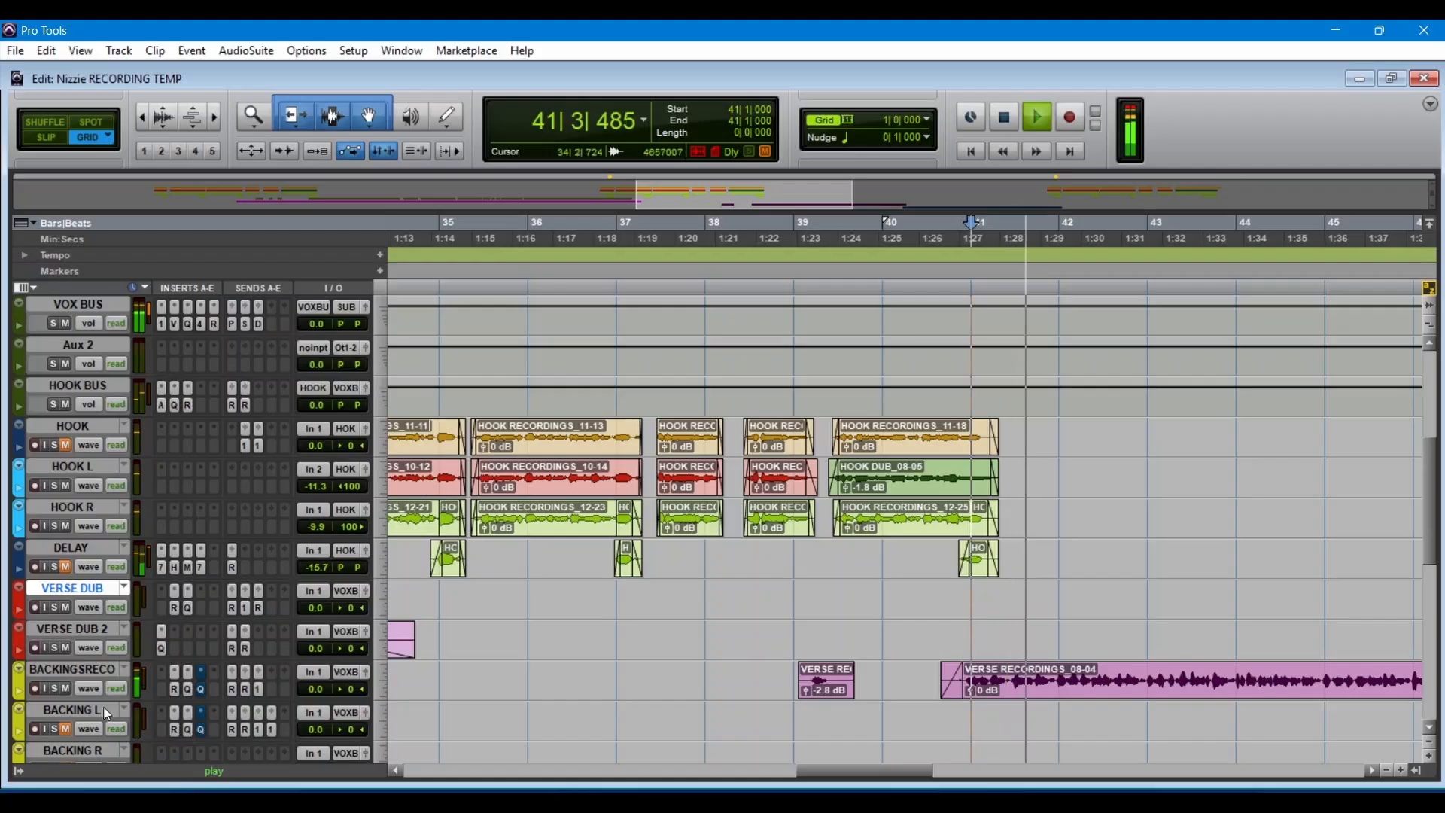
left_click(202, 690)
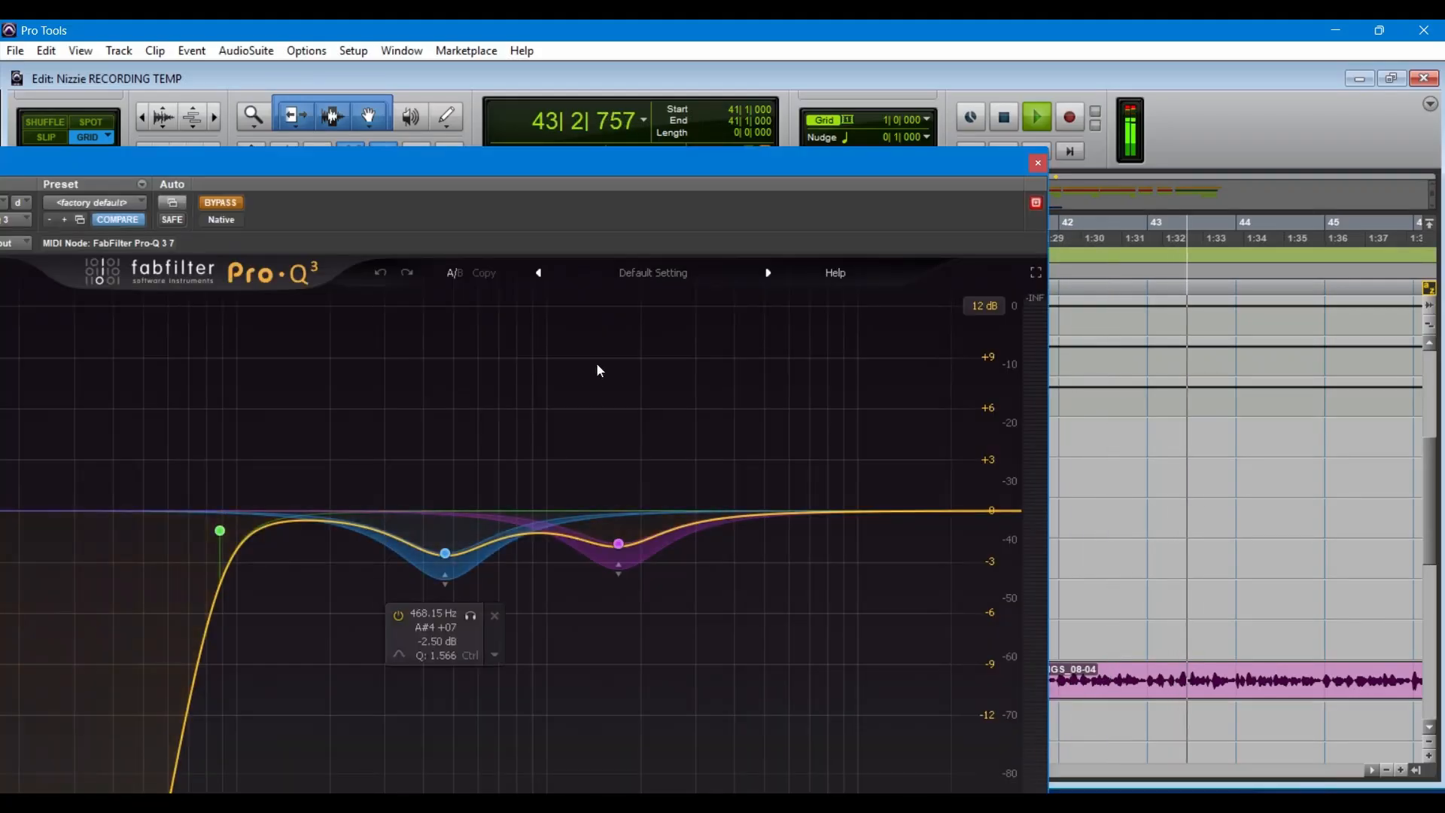
left_click(1038, 163)
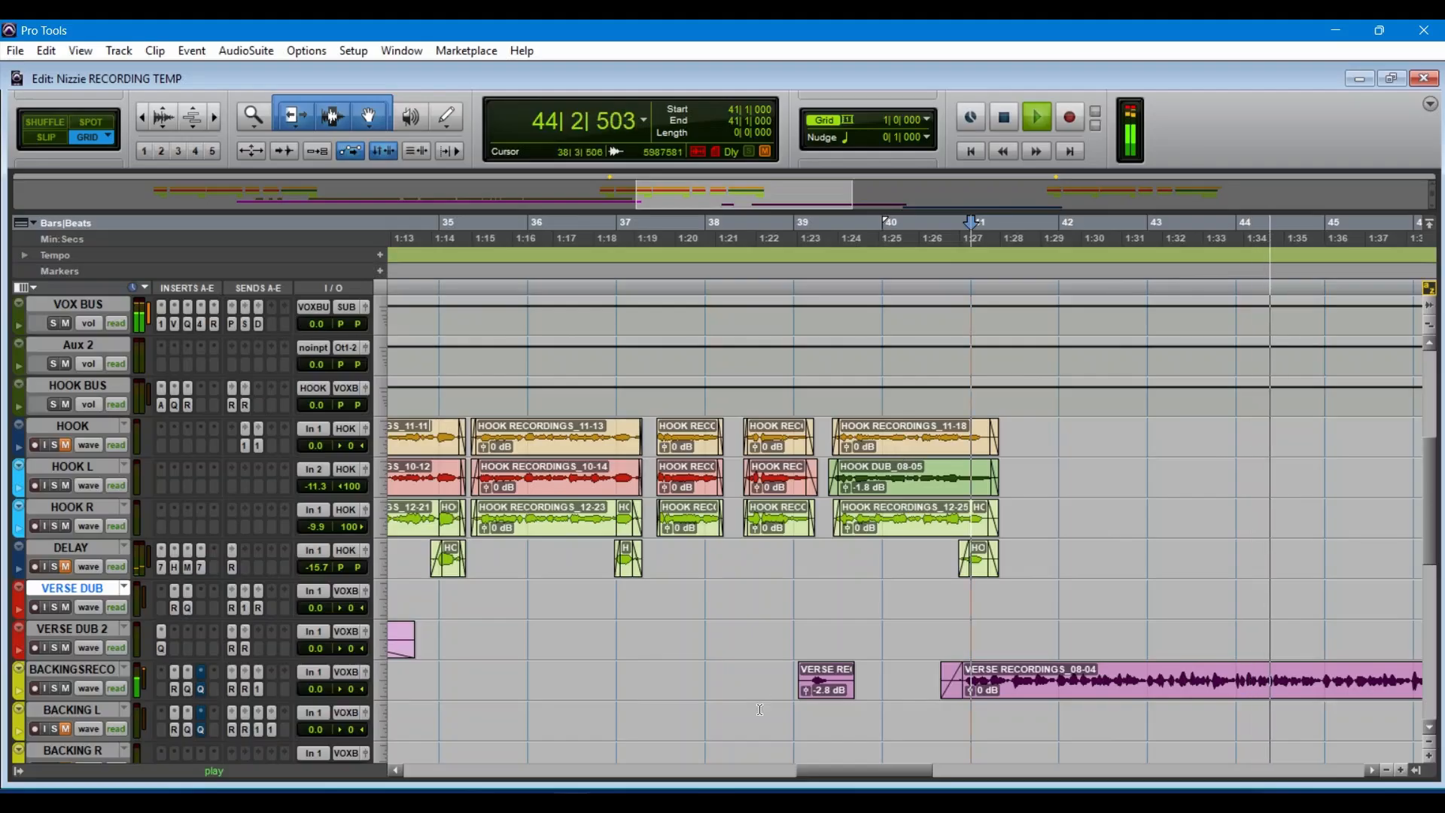
Step: Compare the backing vocals with the first Pro-Q 3 on BACKINGSRECO bypassed and re-enabled, stop playback and close the plug-in
left_click(188, 691)
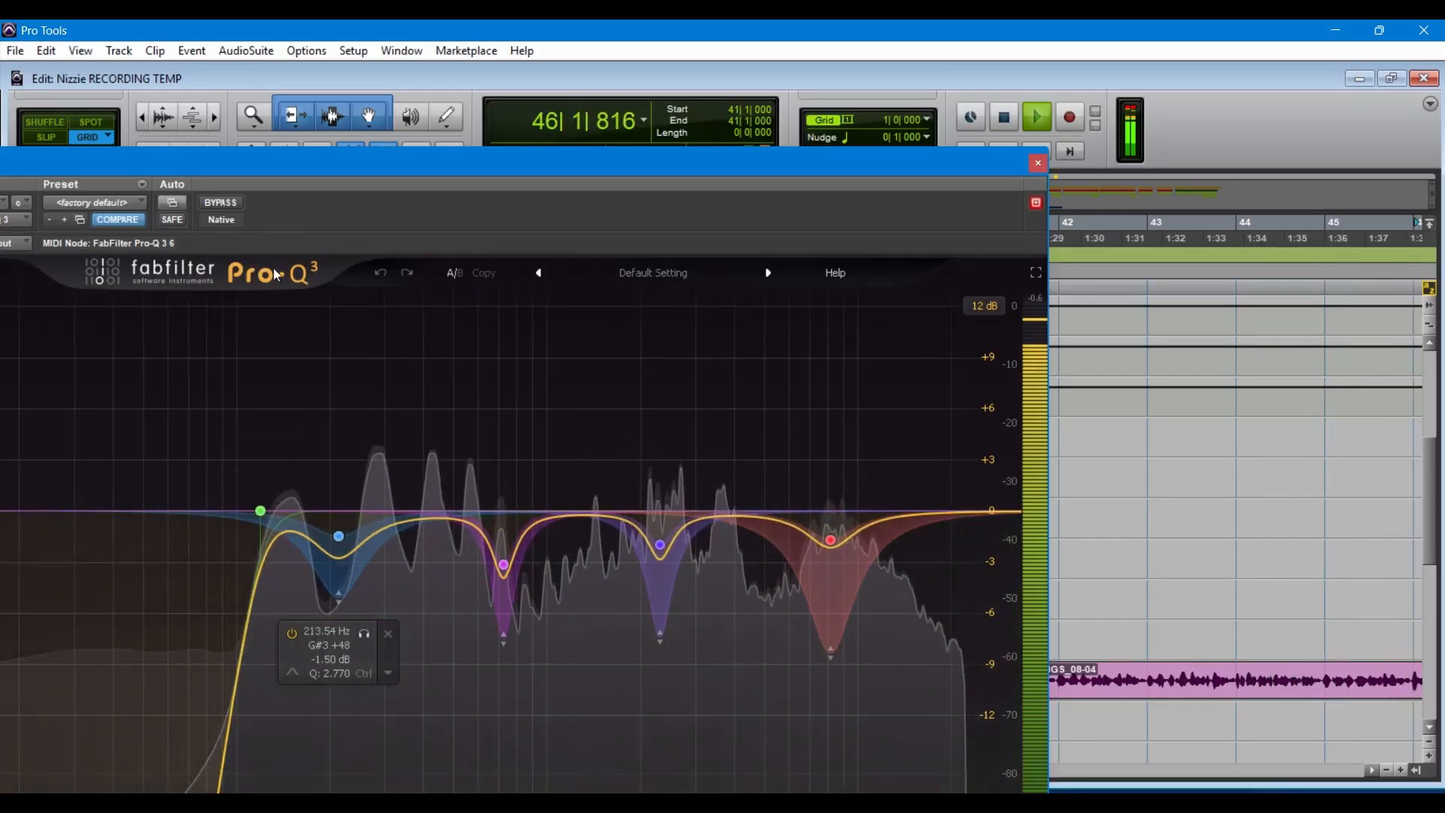
left_click(222, 203)
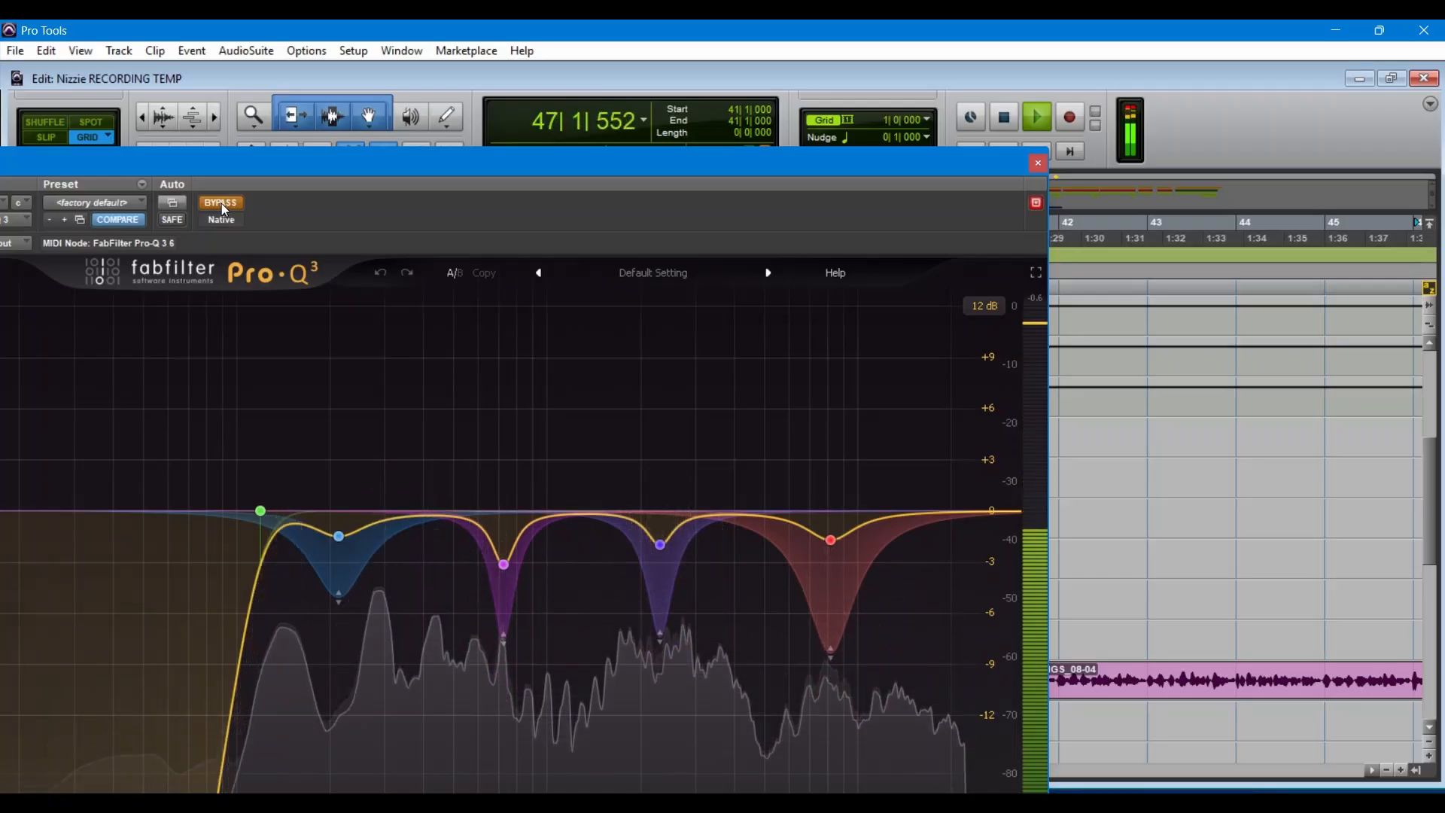
key("space")
key("space")
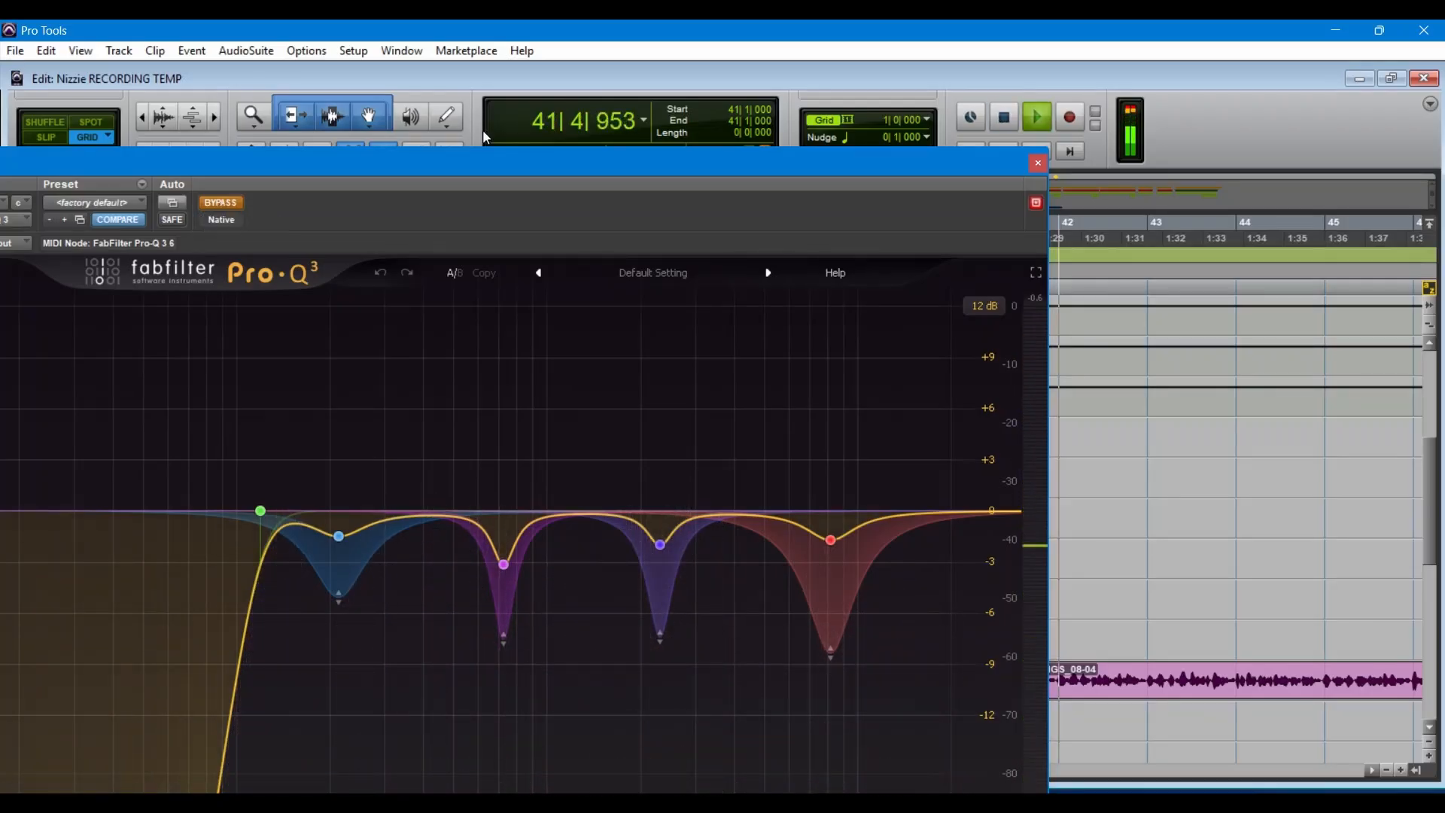
left_click(223, 202)
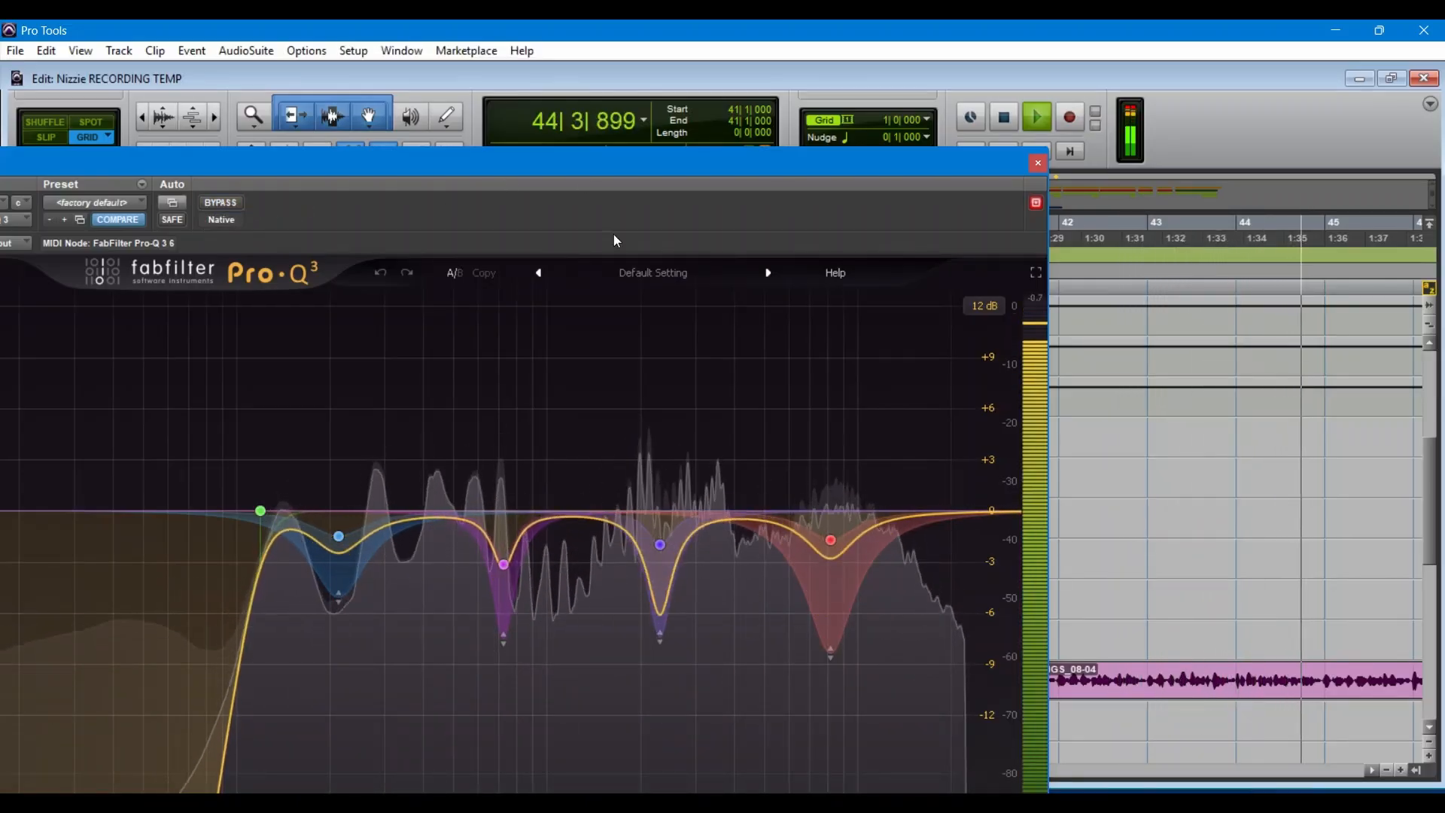
key("space")
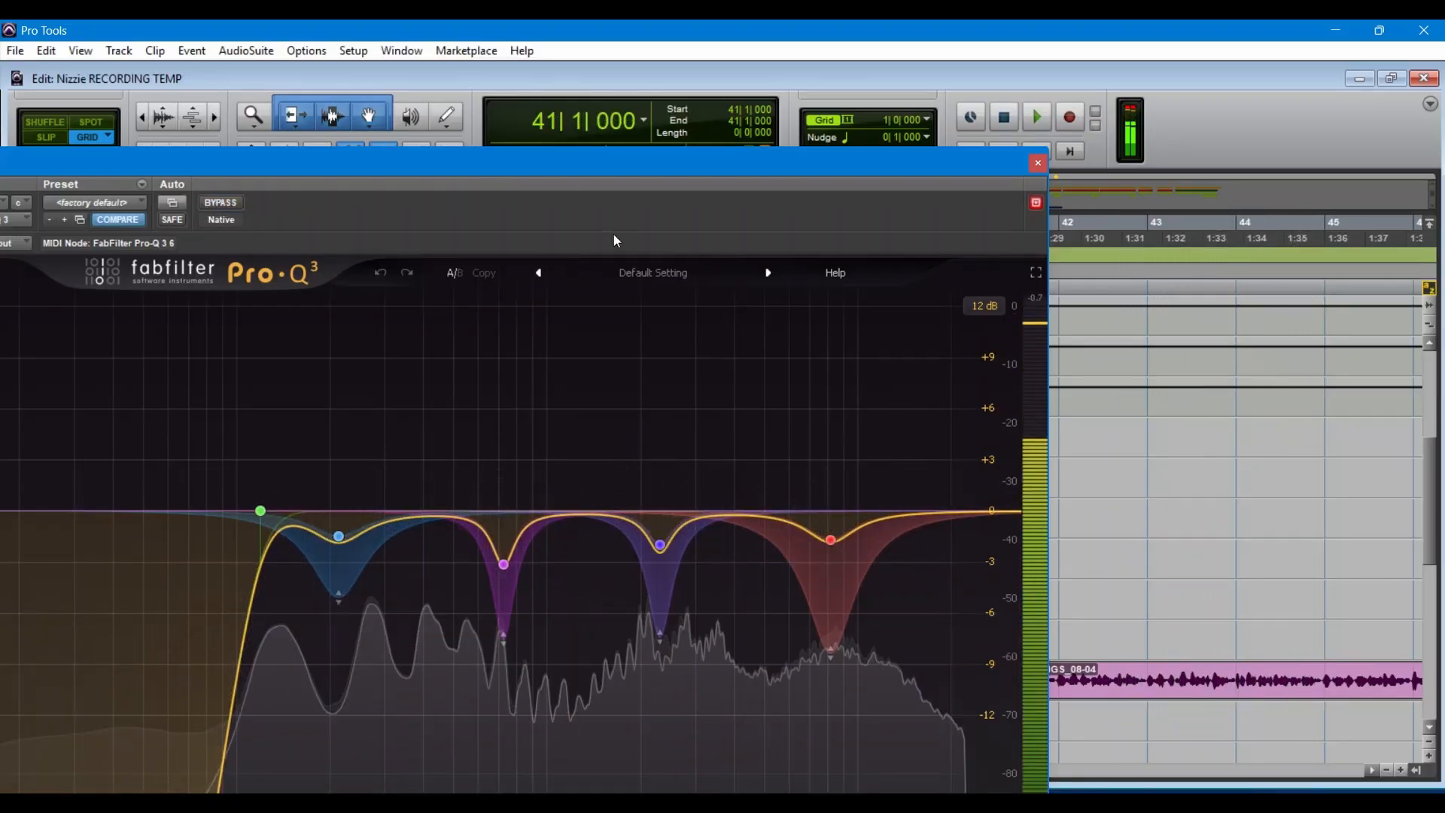
left_click(1038, 163)
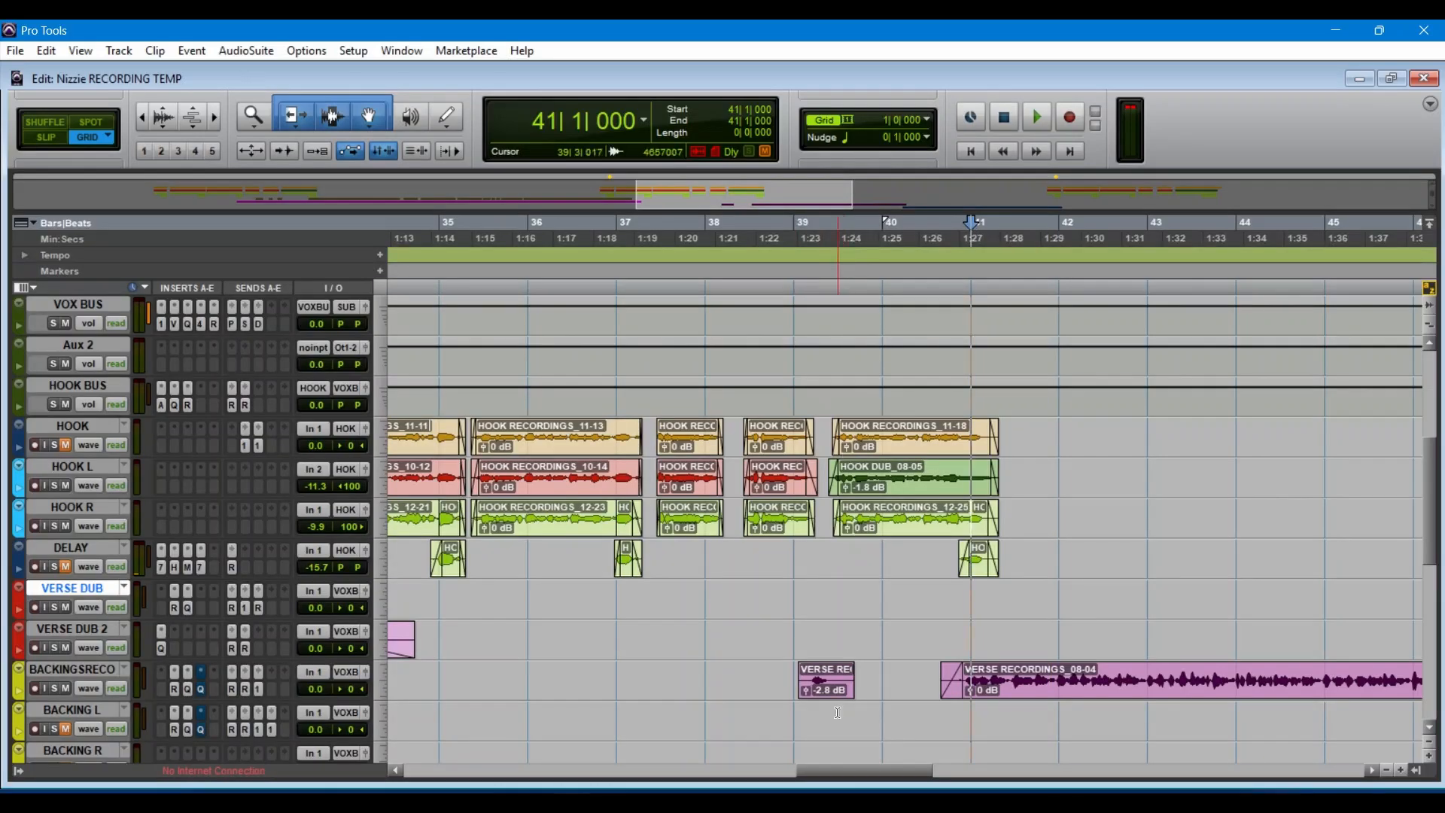
Step: Look over the clips on the backing and Audio 11 tracks, and return to the SUB MASTER track at bar 1
left_click_drag(856, 774, 965, 773)
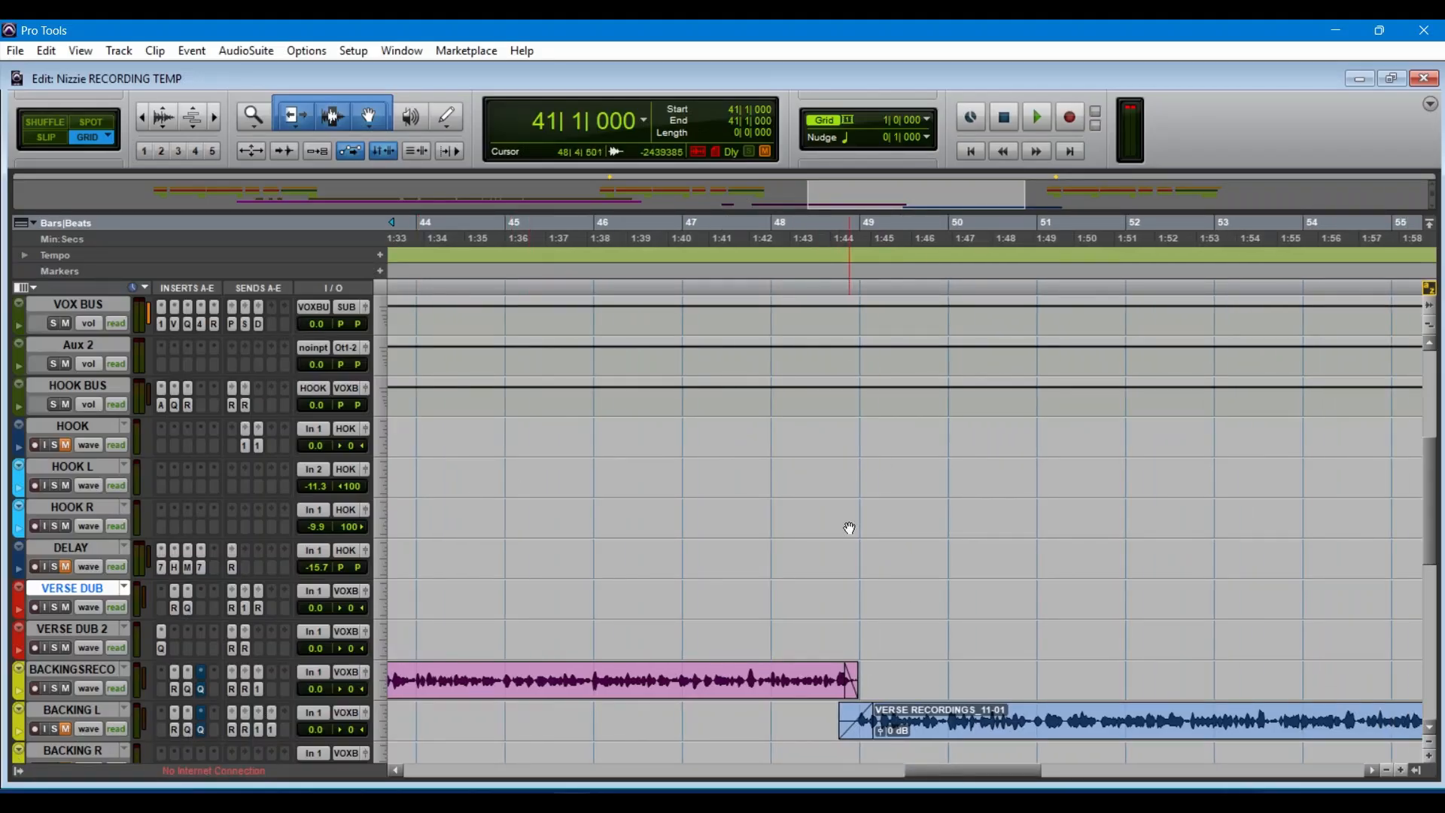
scroll(849, 528, "down", 4)
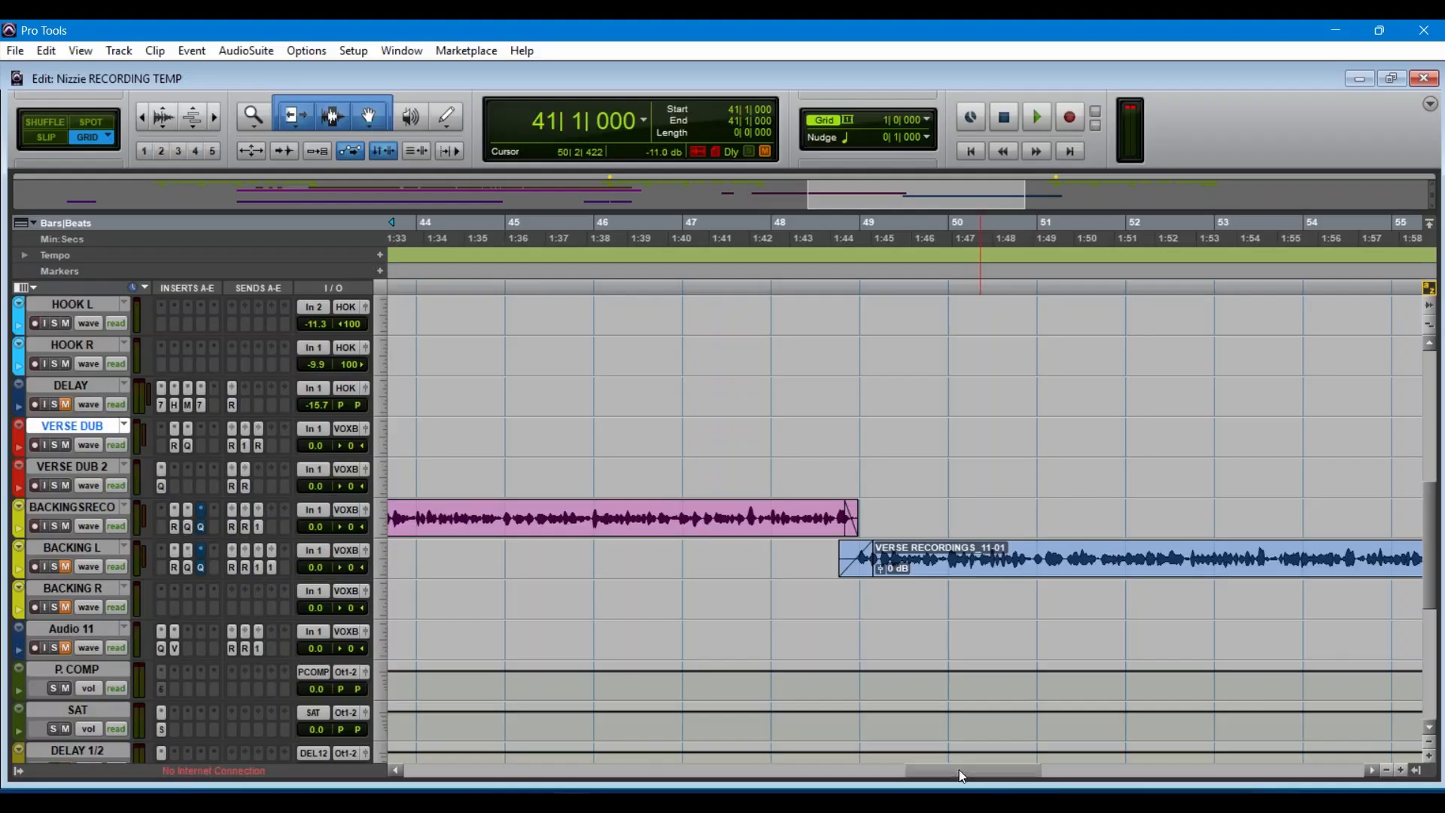
left_click_drag(971, 774, 423, 779)
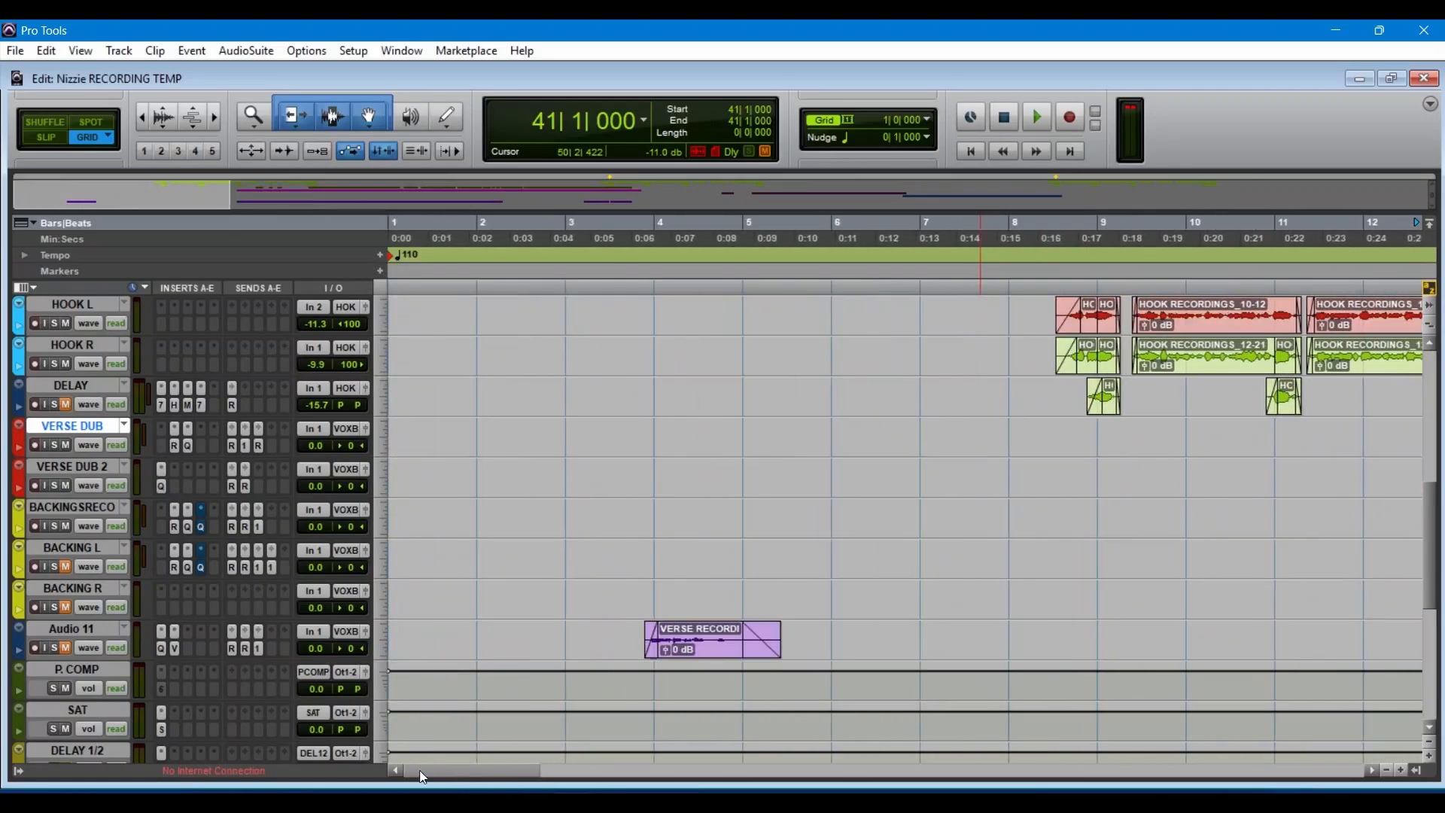
scroll(537, 455, "down", 3)
scroll(537, 455, "up", 10)
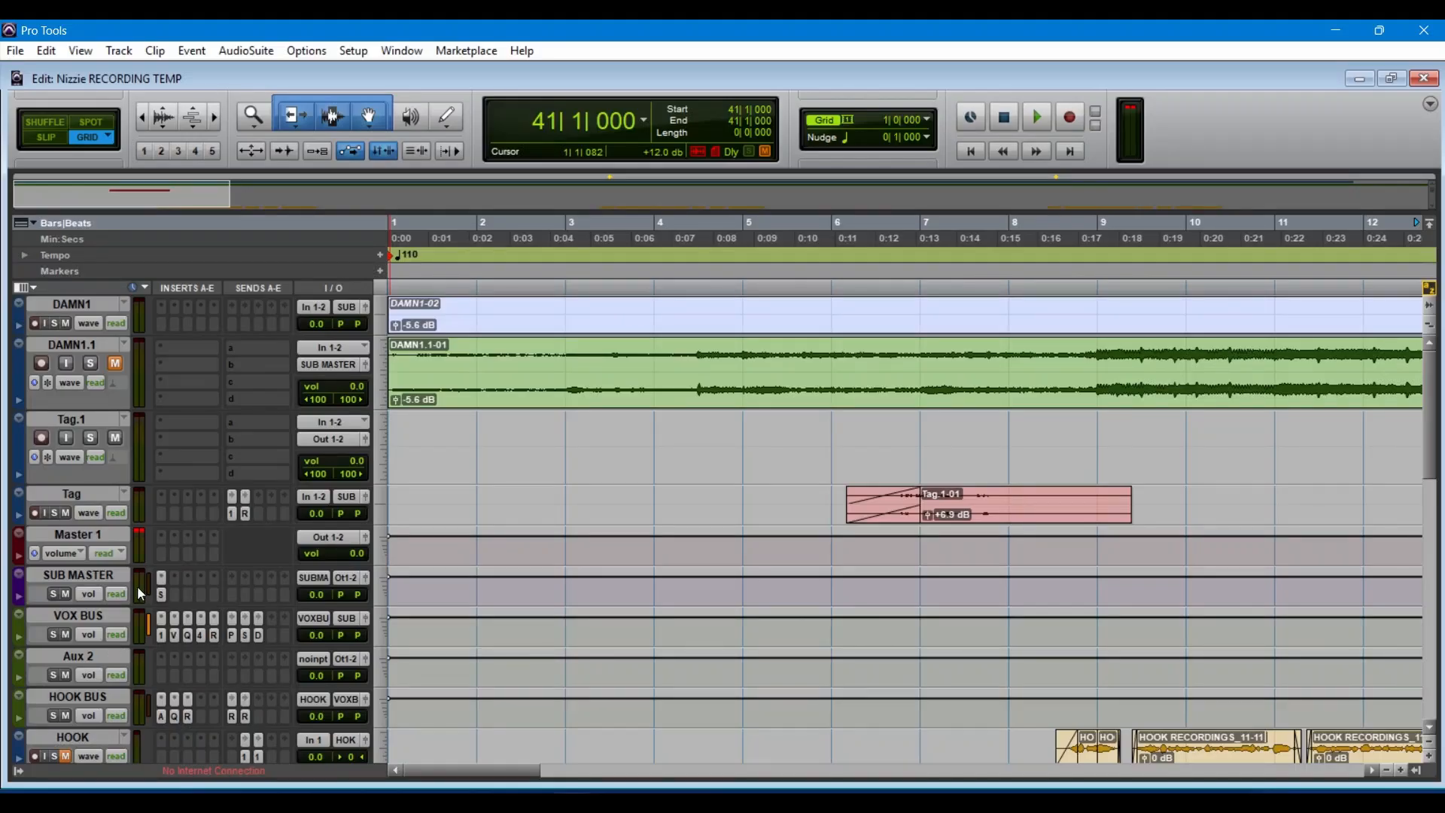
Step: Inspect the SSLComp G-Master Buss Compressor settings on the SUB MASTER track and close the plug-in
left_click(161, 595)
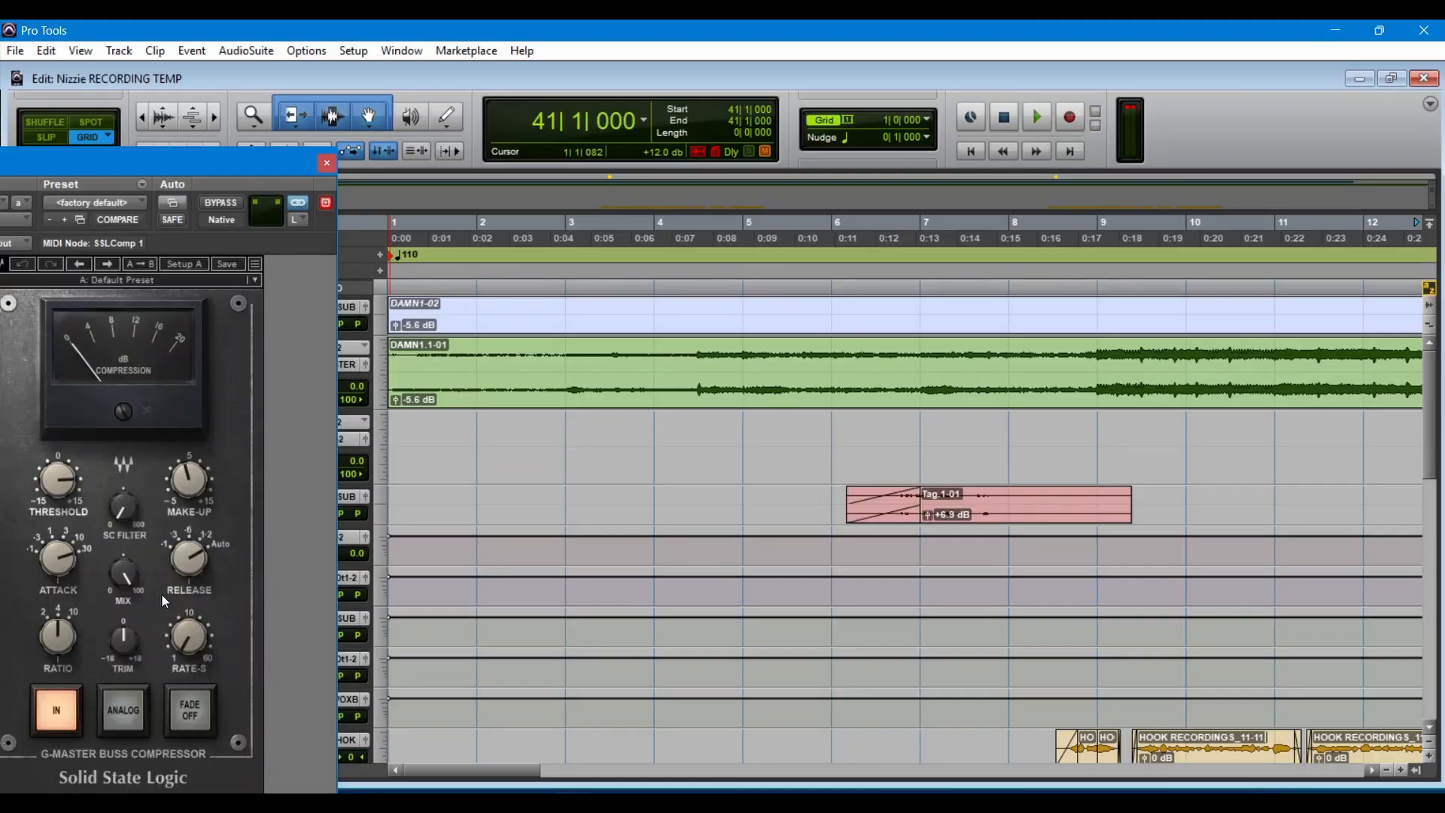
left_click_drag(246, 157, 777, 156)
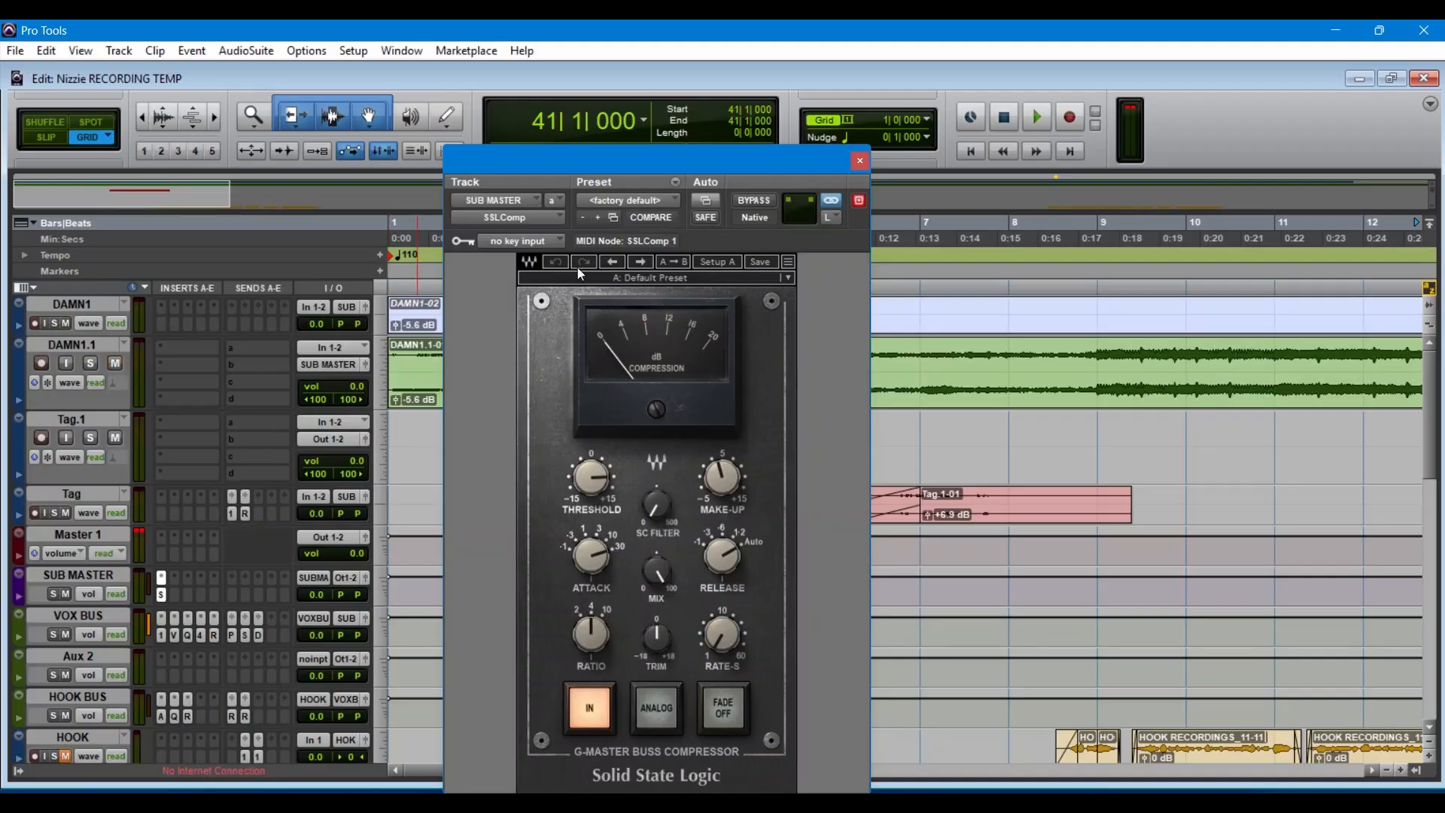
left_click(860, 162)
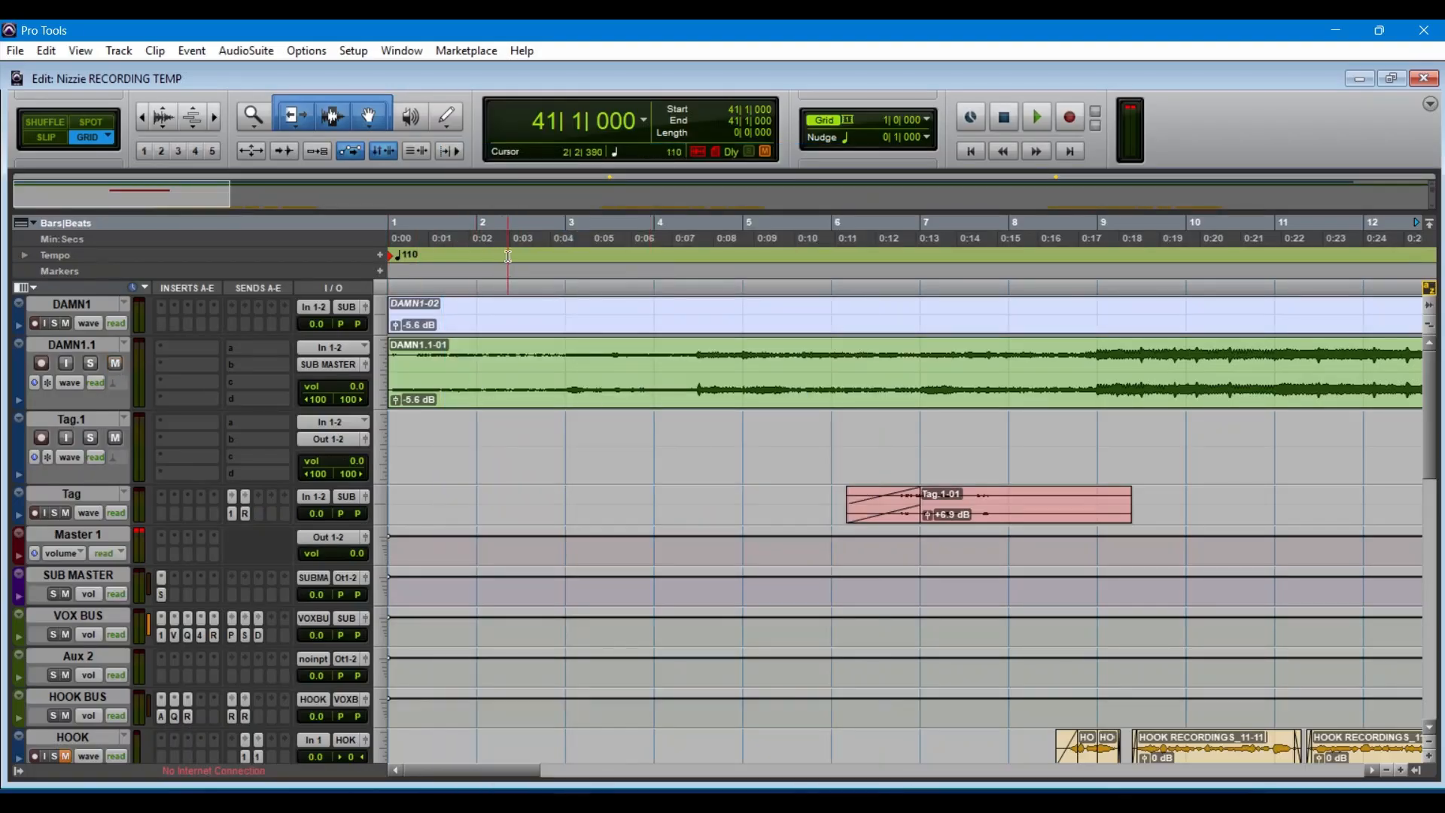
Step: Play the mix from bar 9 with the SUB MASTER's SSLComp open to watch its compression, stop playback and close the plug-in
left_click(470, 245)
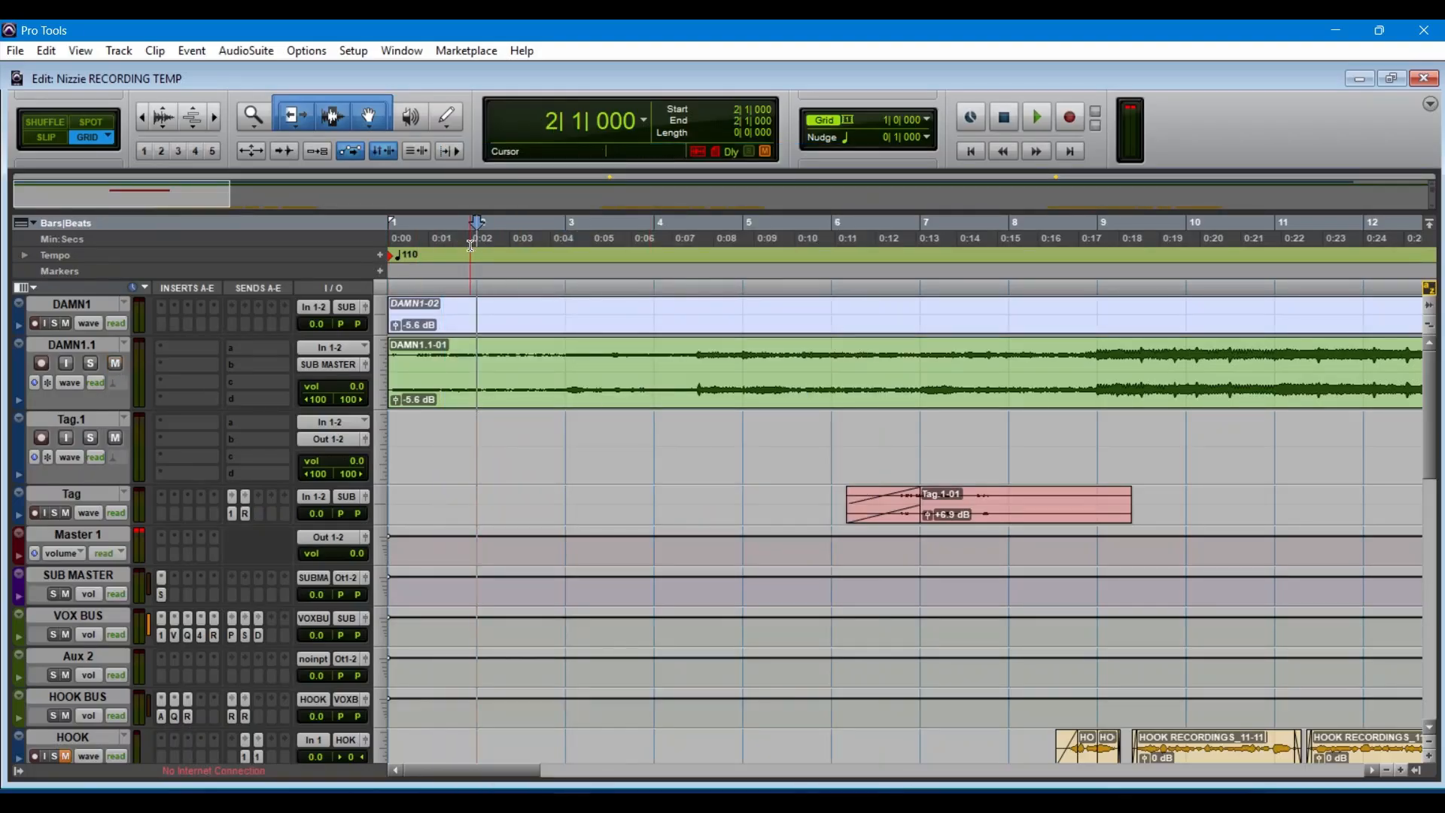
left_click(1090, 242)
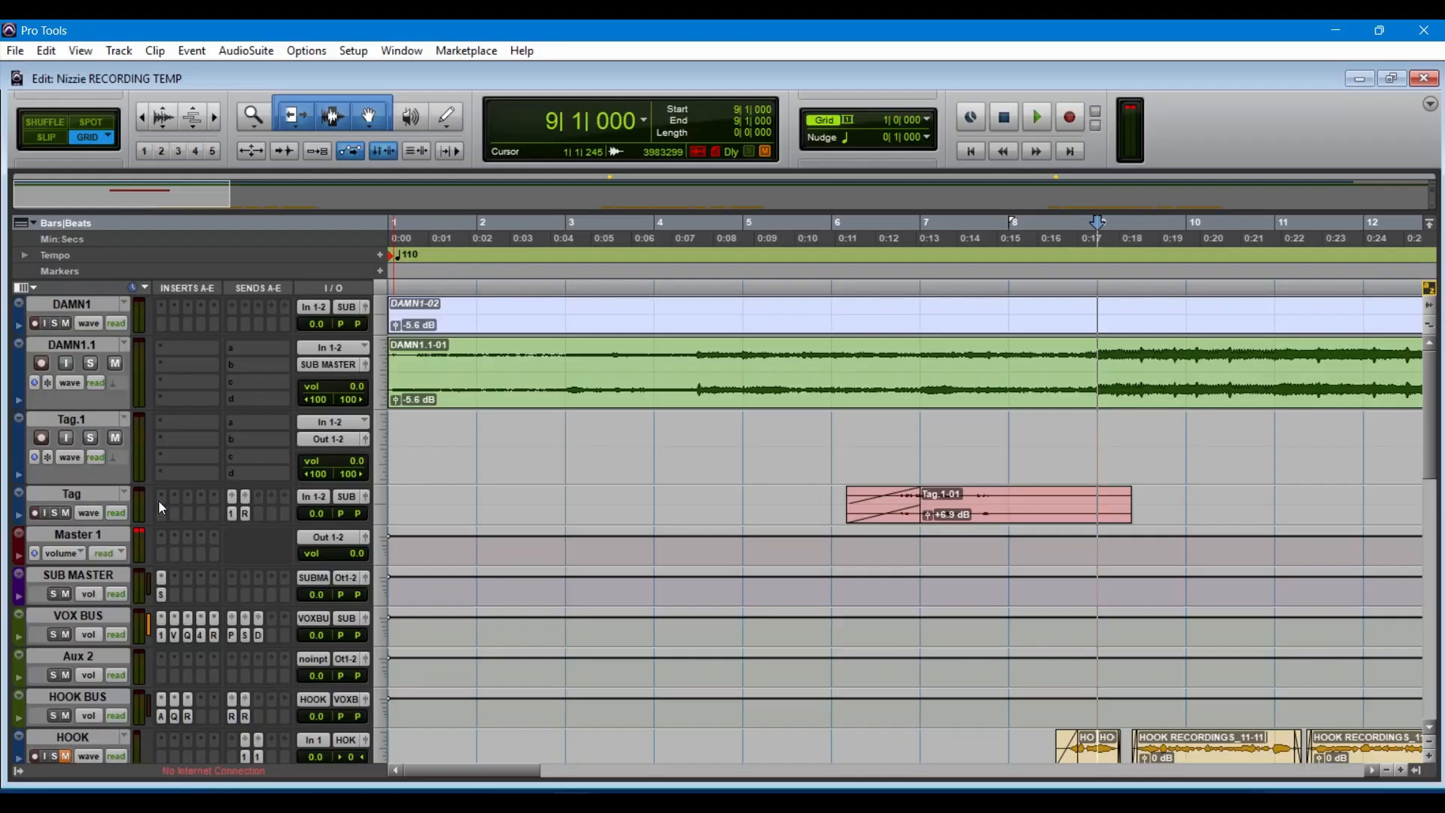
left_click(160, 596)
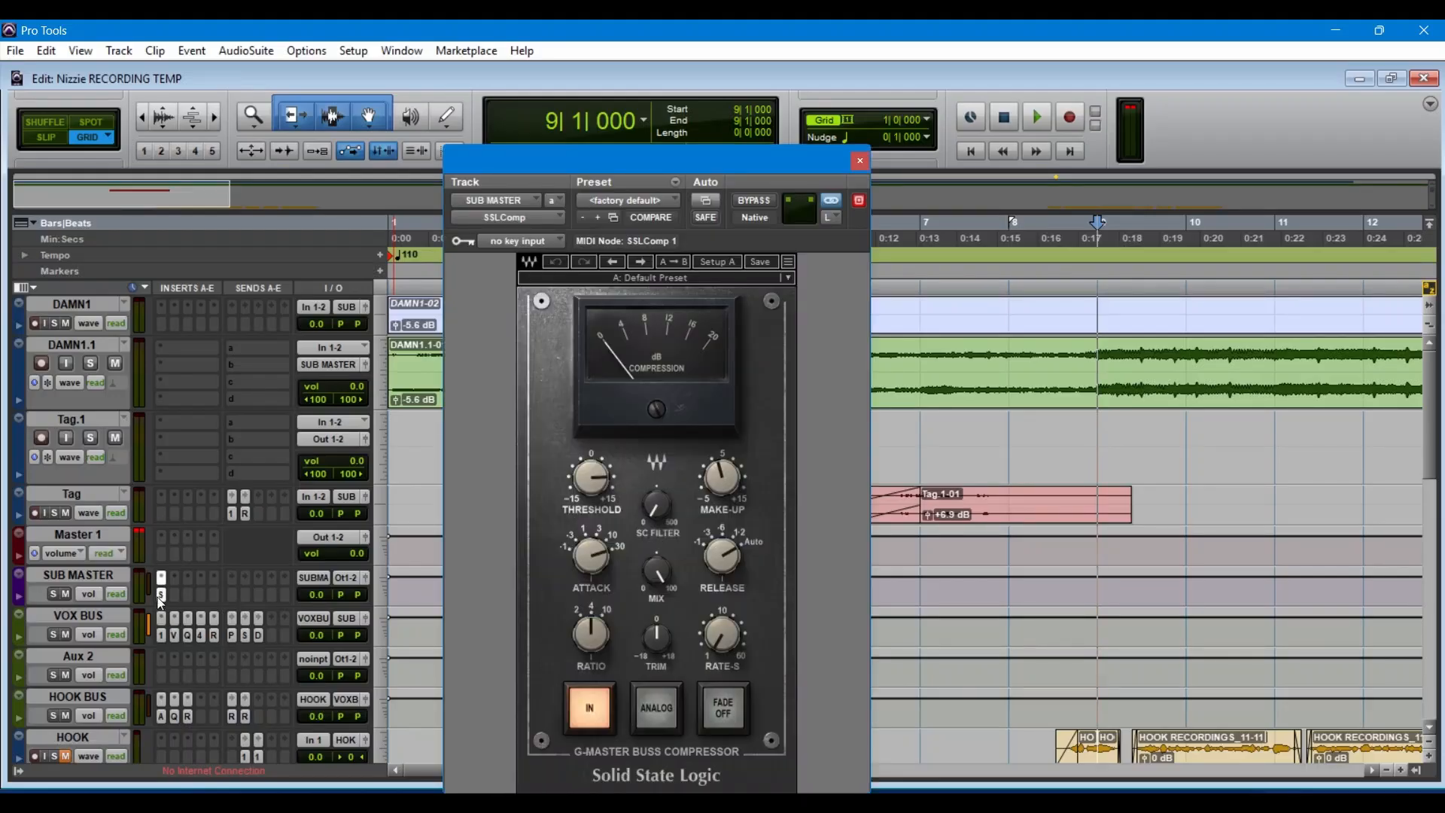
key("space")
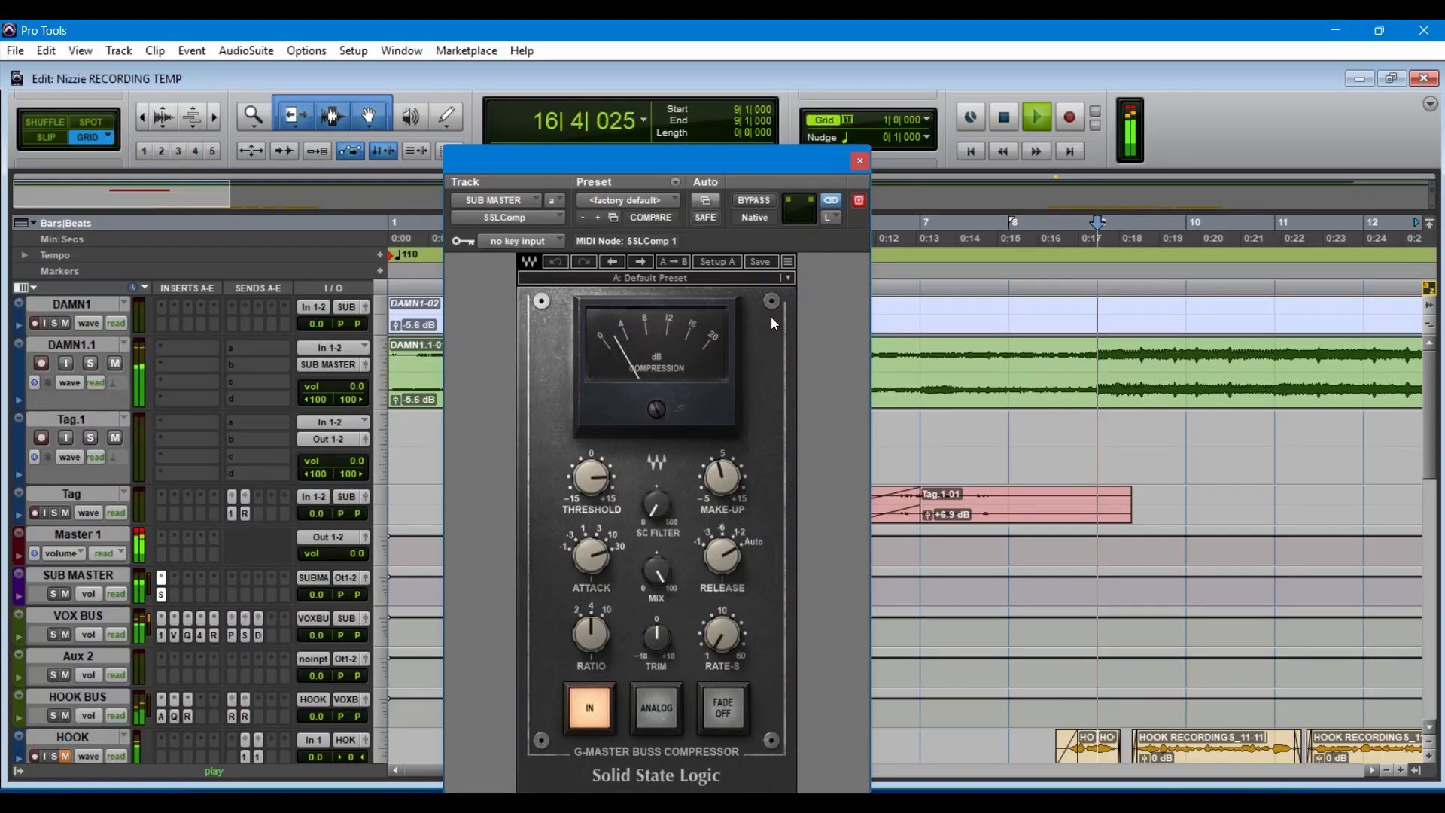
key("space")
left_click(862, 161)
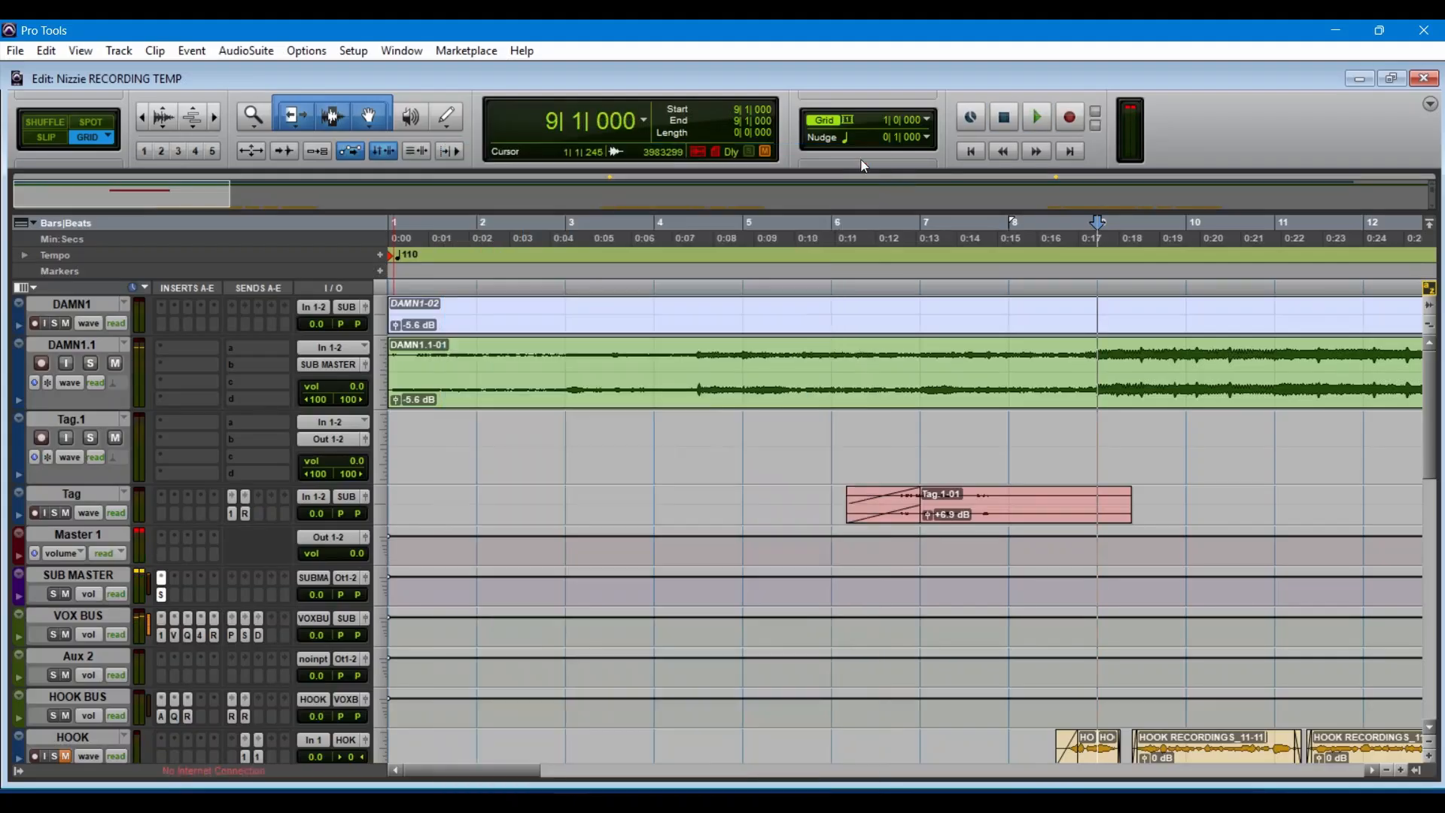
Step: Unmute the delay, reverb and doubler effect tracks, and select the ALL FX track
scroll(144, 530, "down", 10)
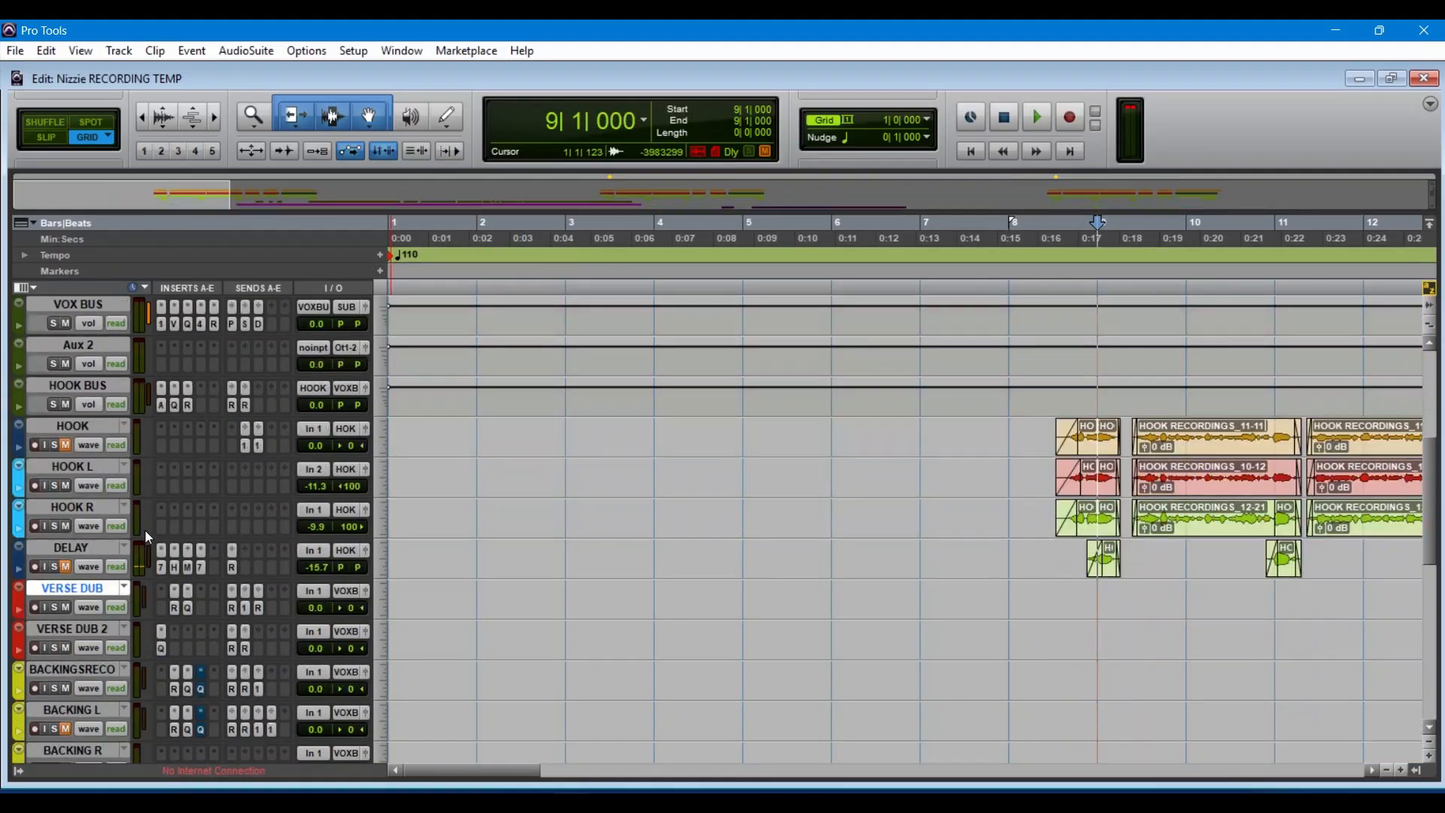
scroll(145, 530, "down", 3)
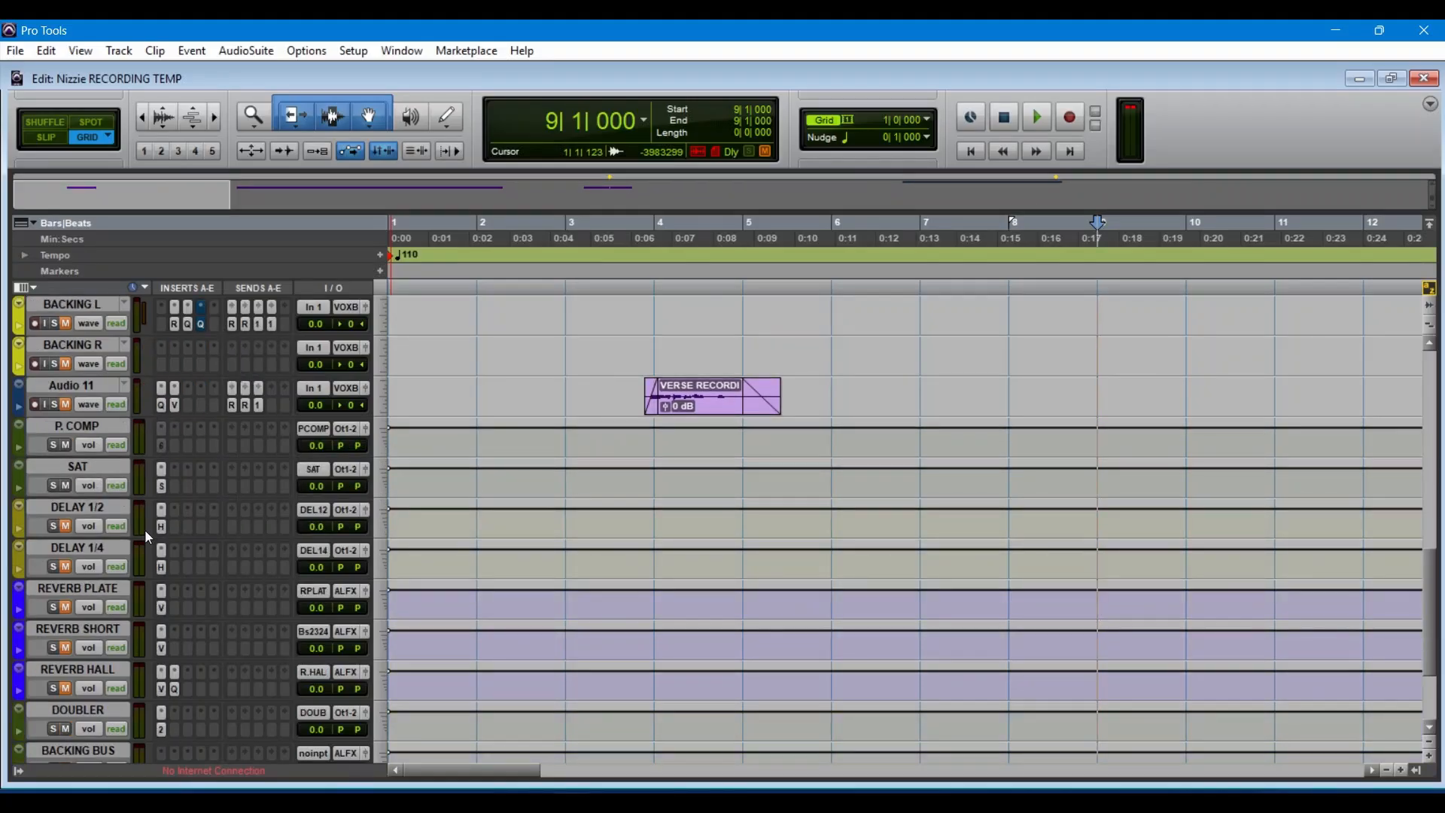
scroll(145, 530, "down", 4)
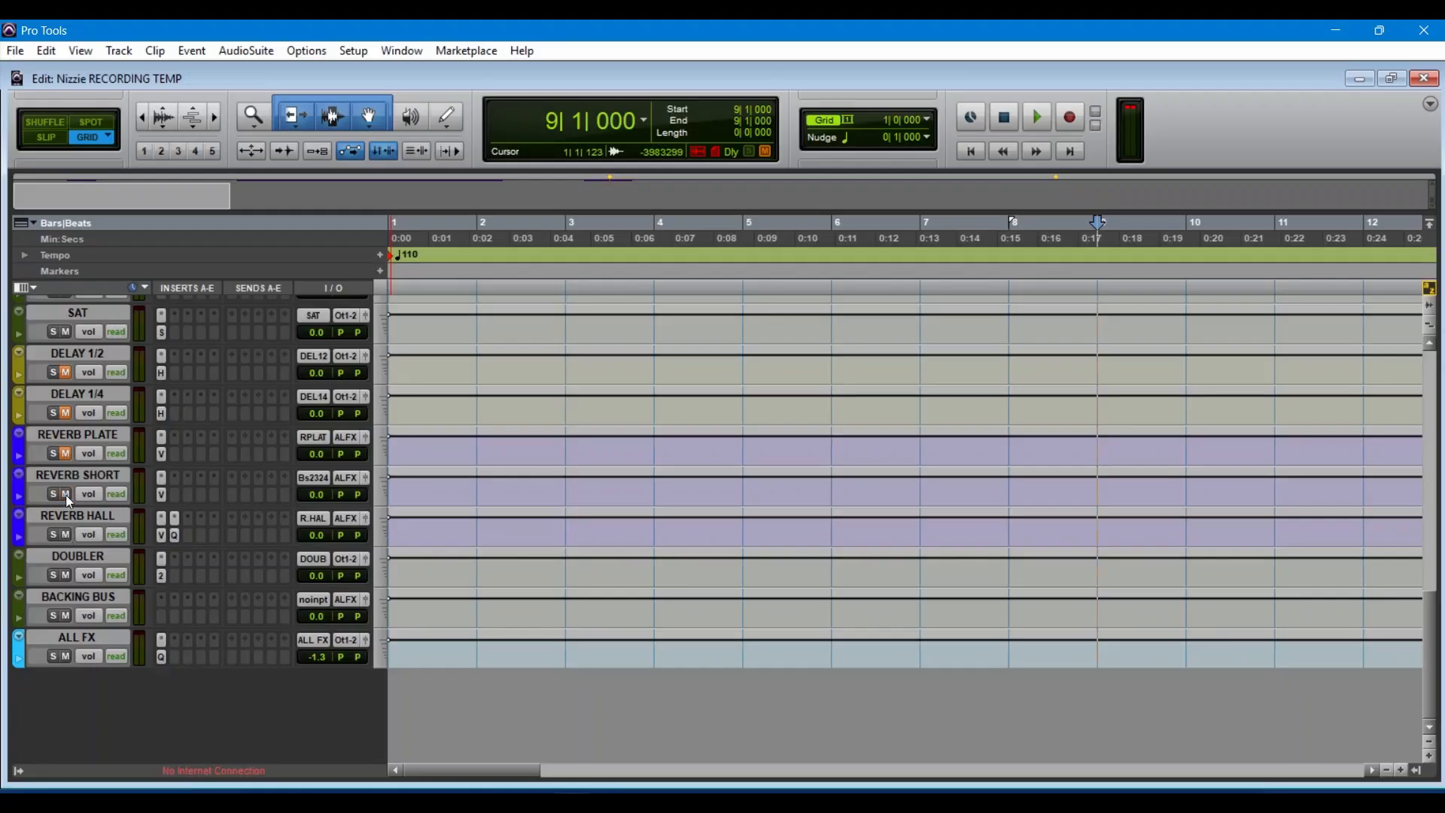
left_click(66, 452)
left_click(65, 413)
left_click(88, 633)
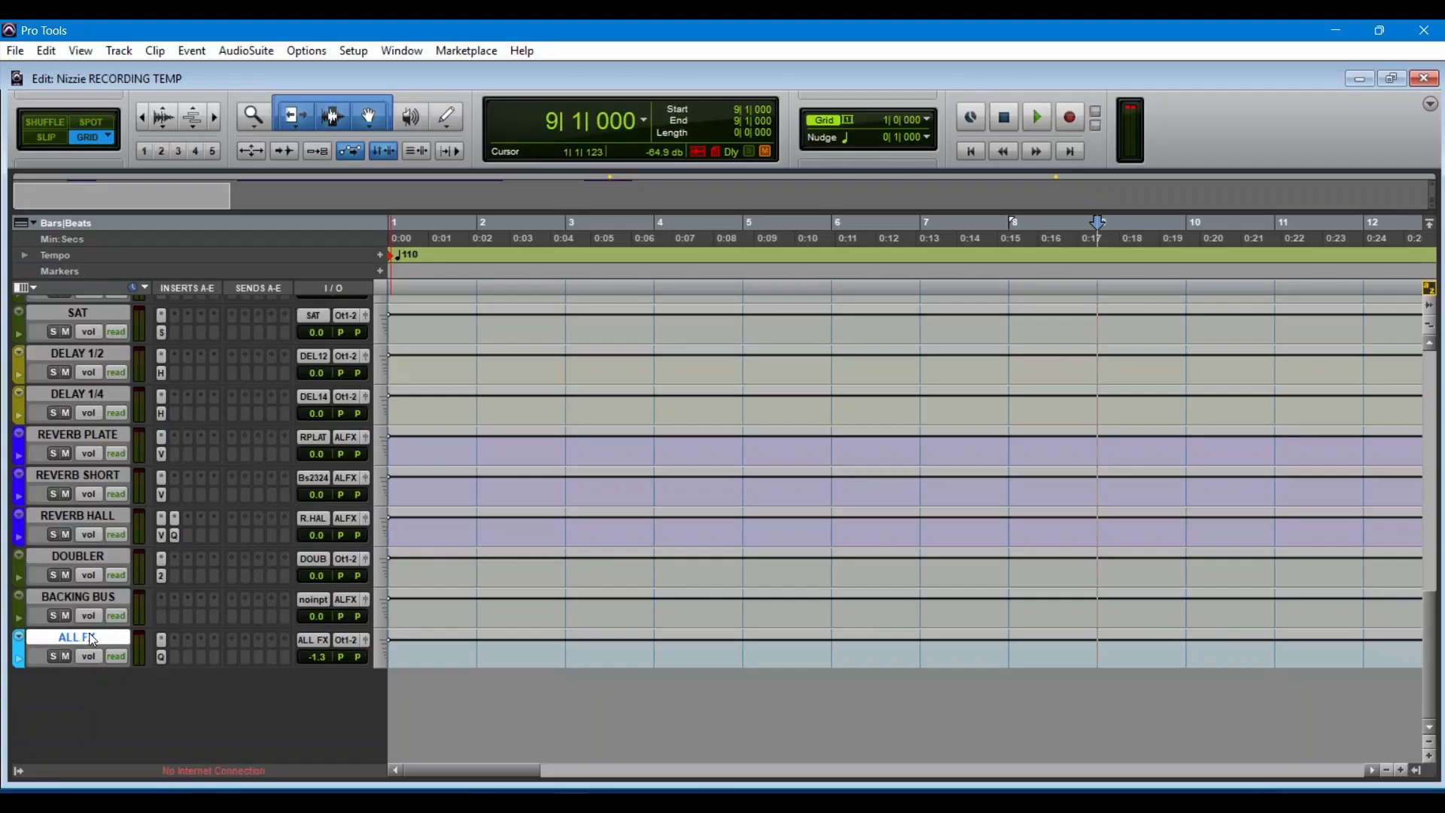
Step: Play from bar 9 with the ALL FX track's Pro-Q 3 open, solo its low-cut band briefly, stop playback and close the plug-in
left_click(162, 658)
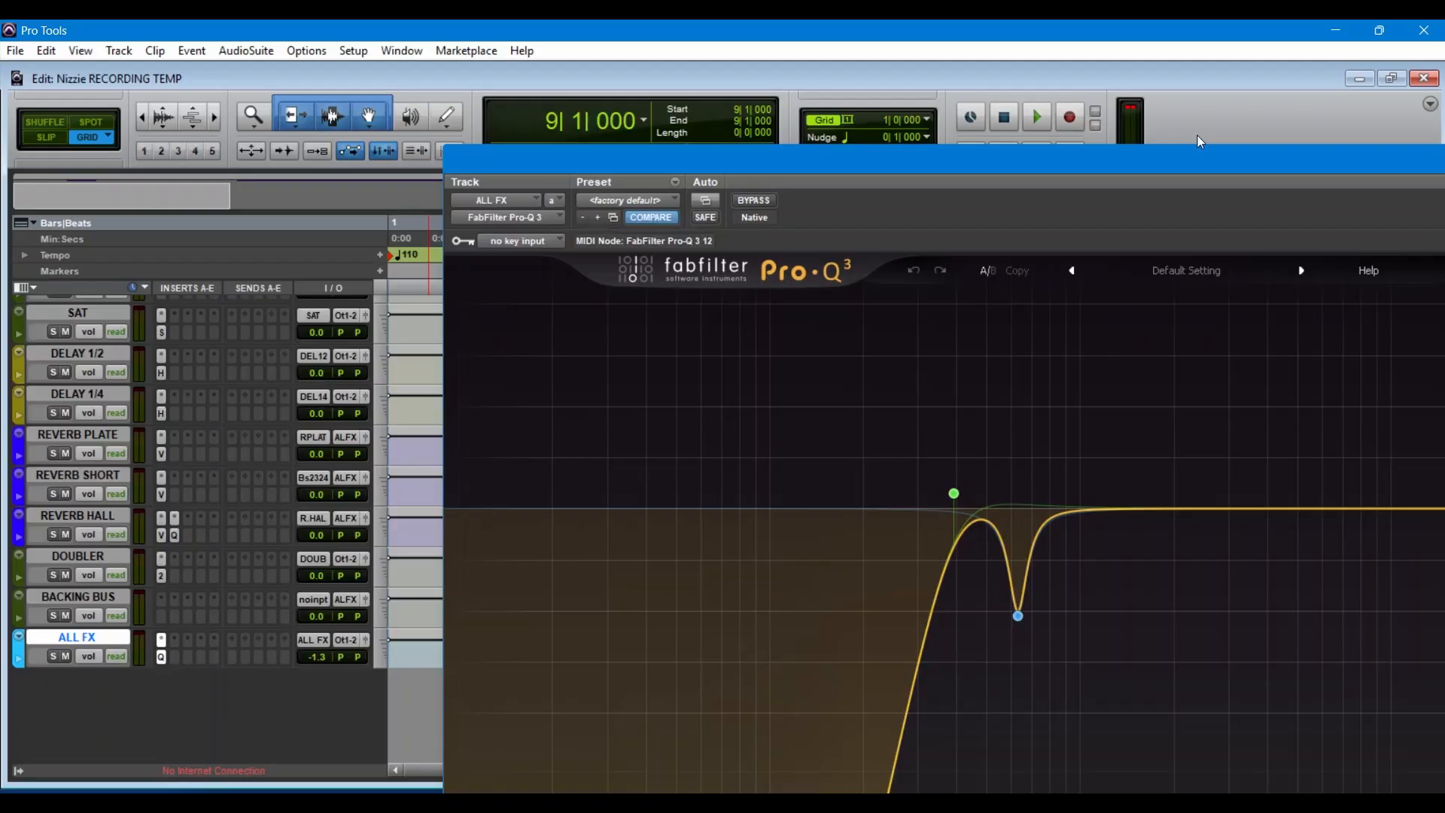
key("space")
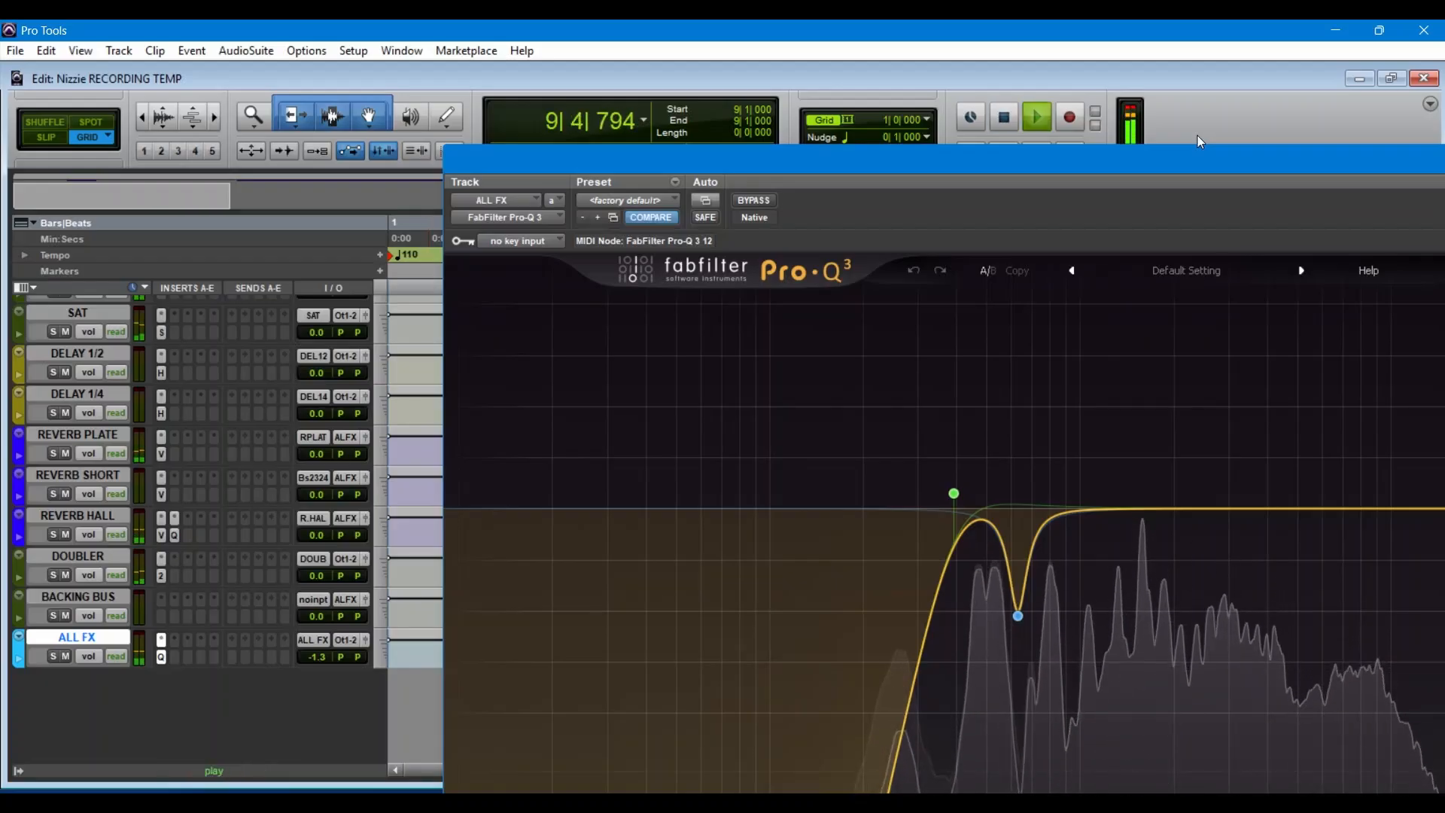
mouse_move(956, 489)
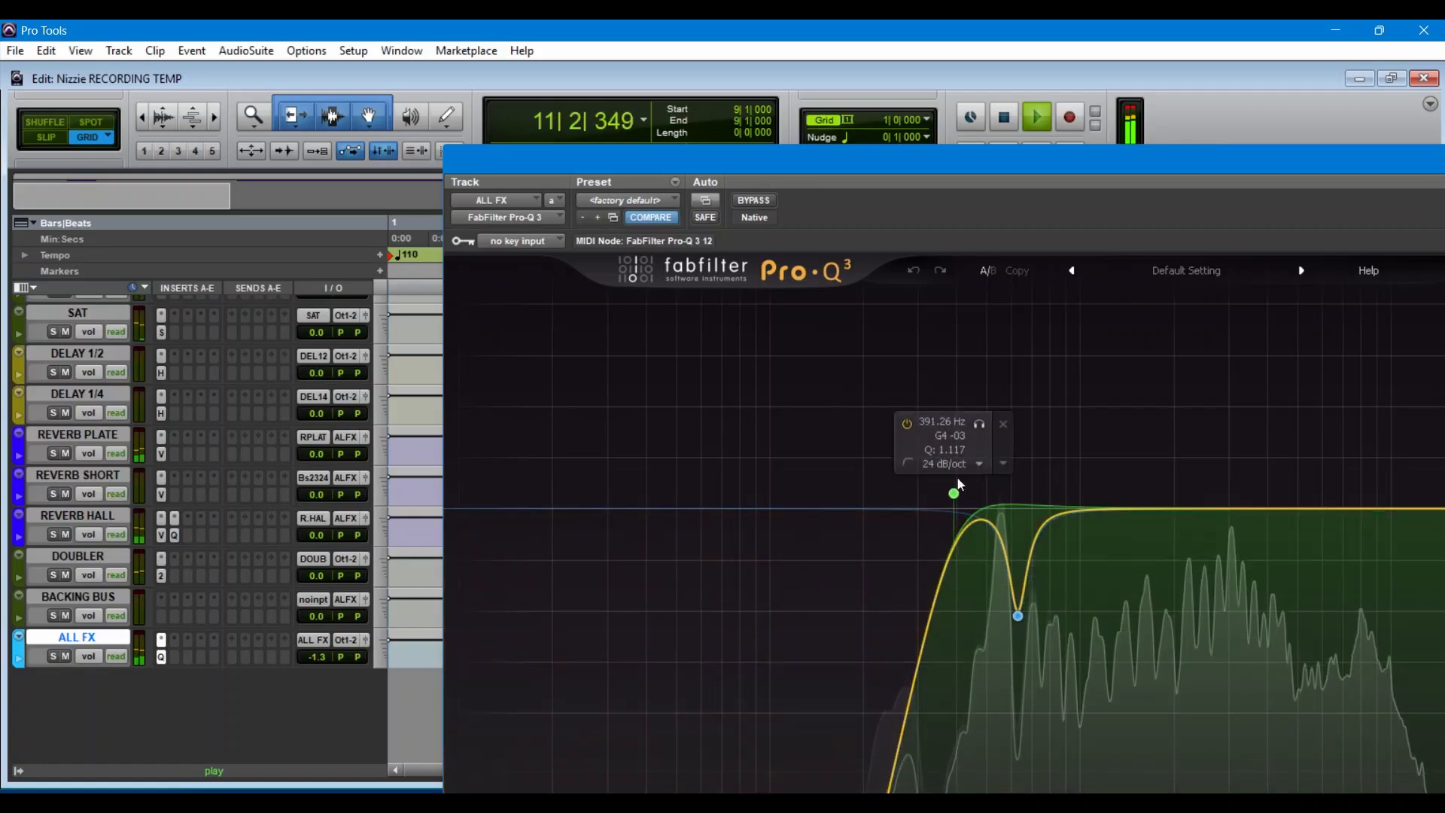
left_click(986, 426)
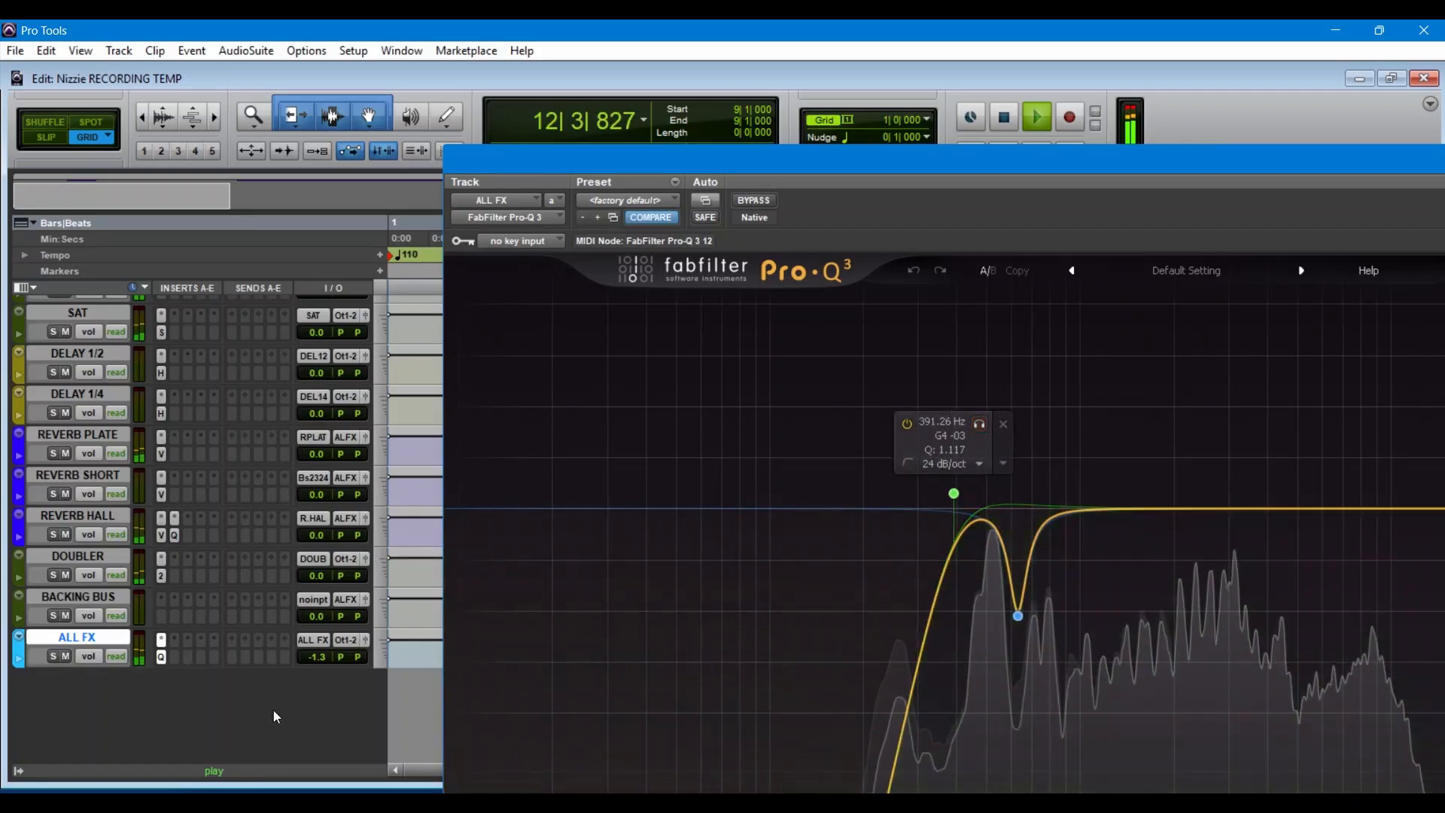
key("space")
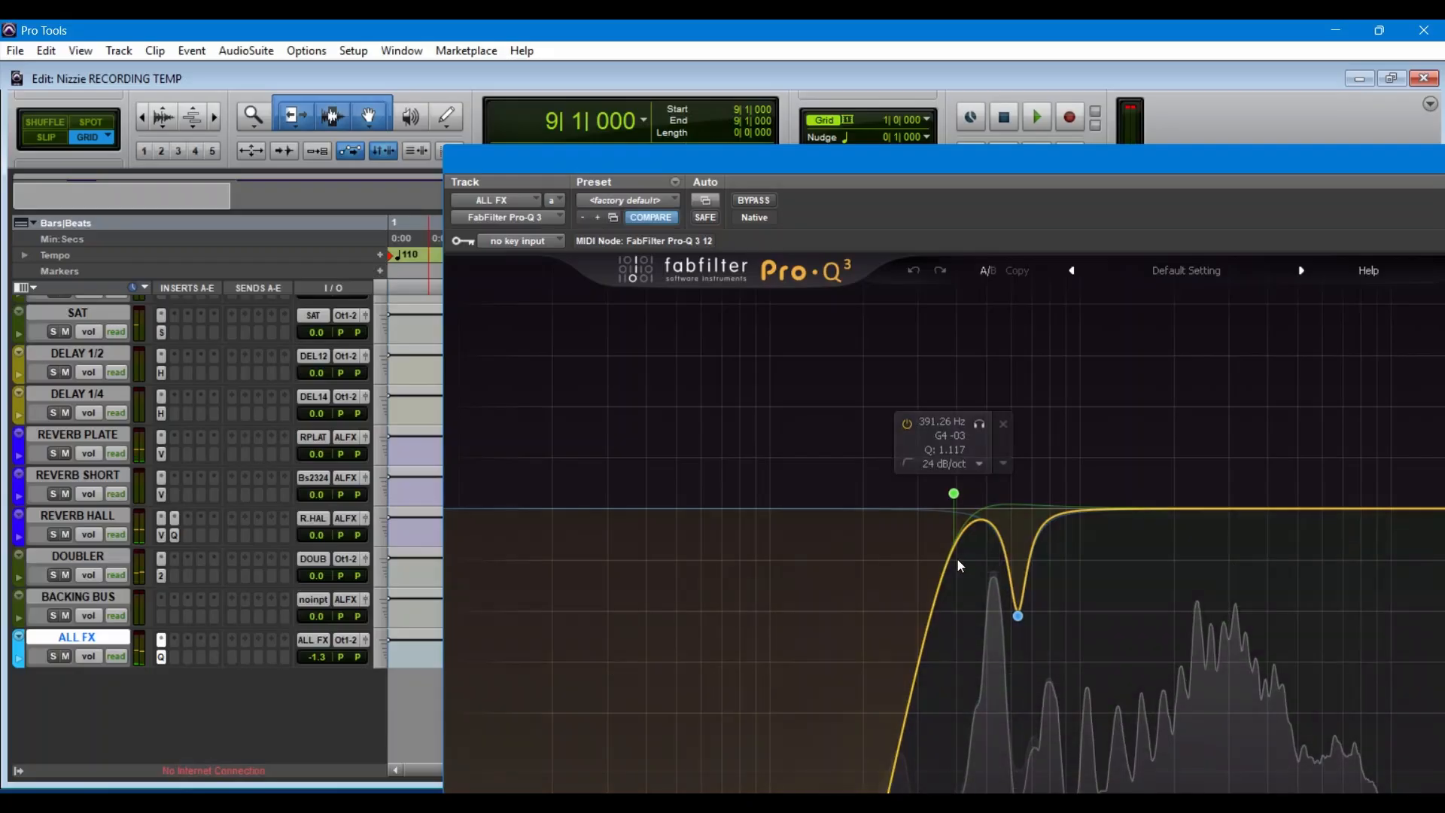
left_click_drag(1066, 156, 819, 239)
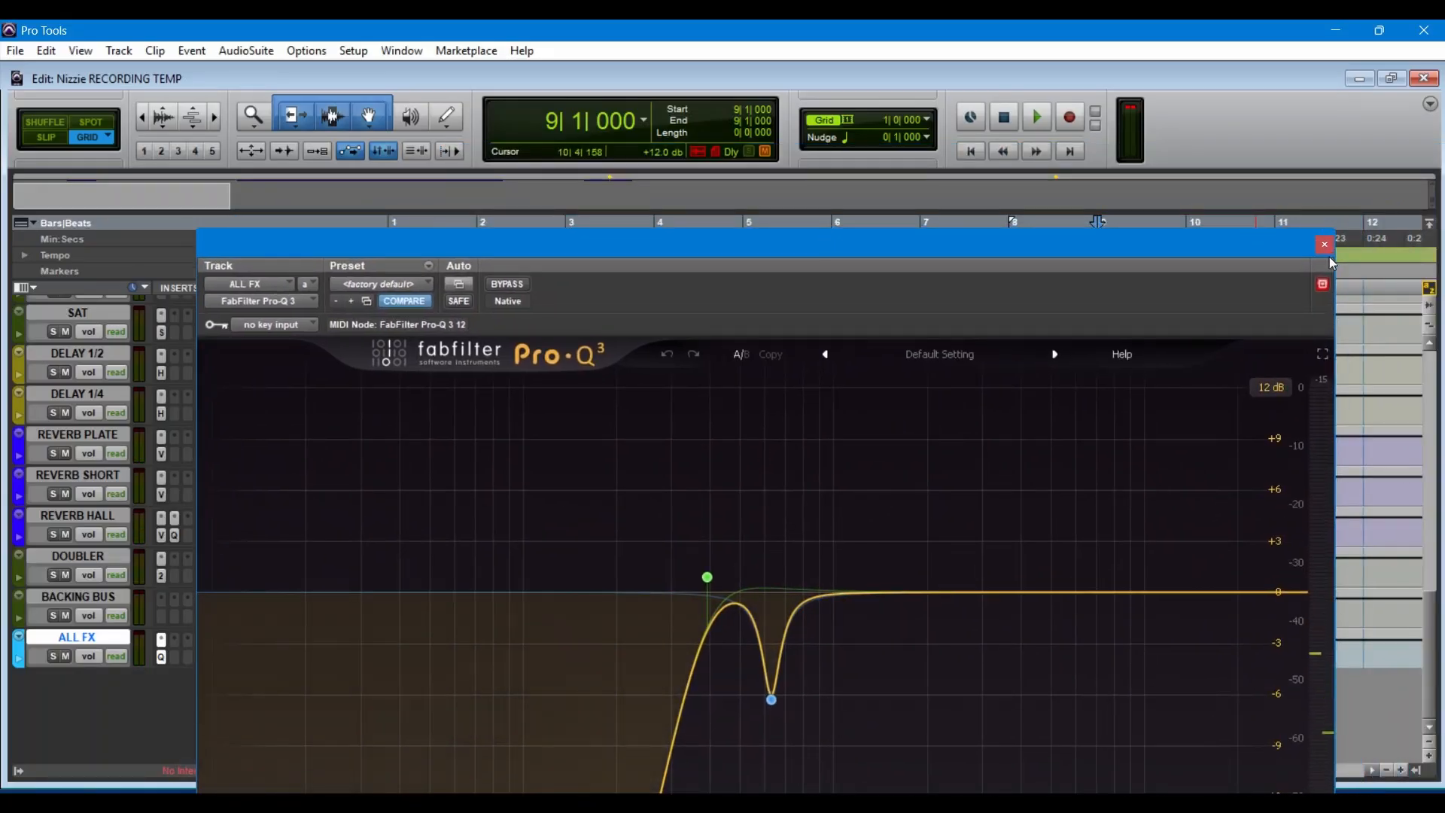
left_click(1325, 245)
Step: Mute the VOX BUS and play from bar 9 to hear the effect returns without the dry vocals
scroll(435, 431, "up", 10)
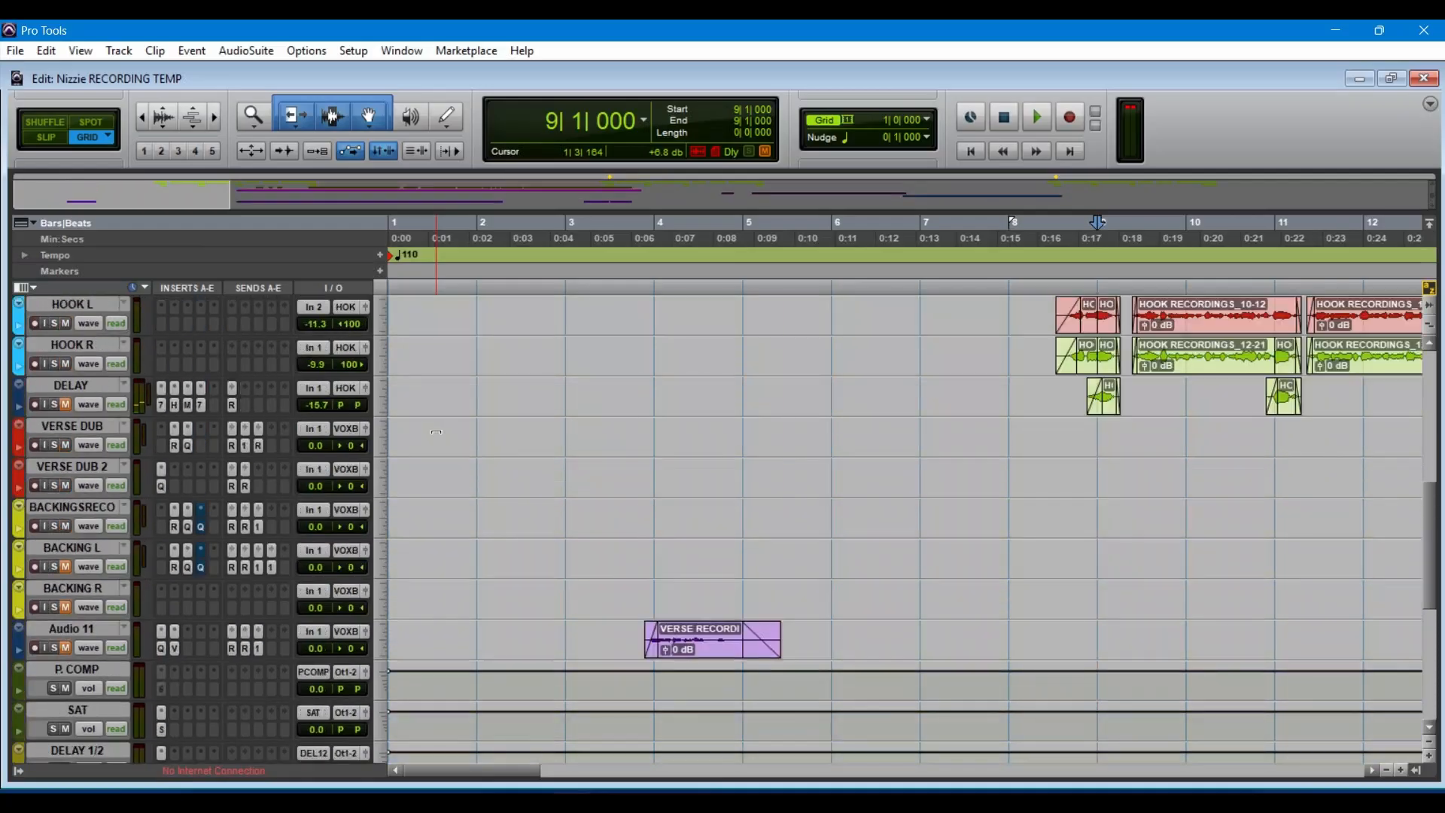
scroll(435, 431, "up", 3)
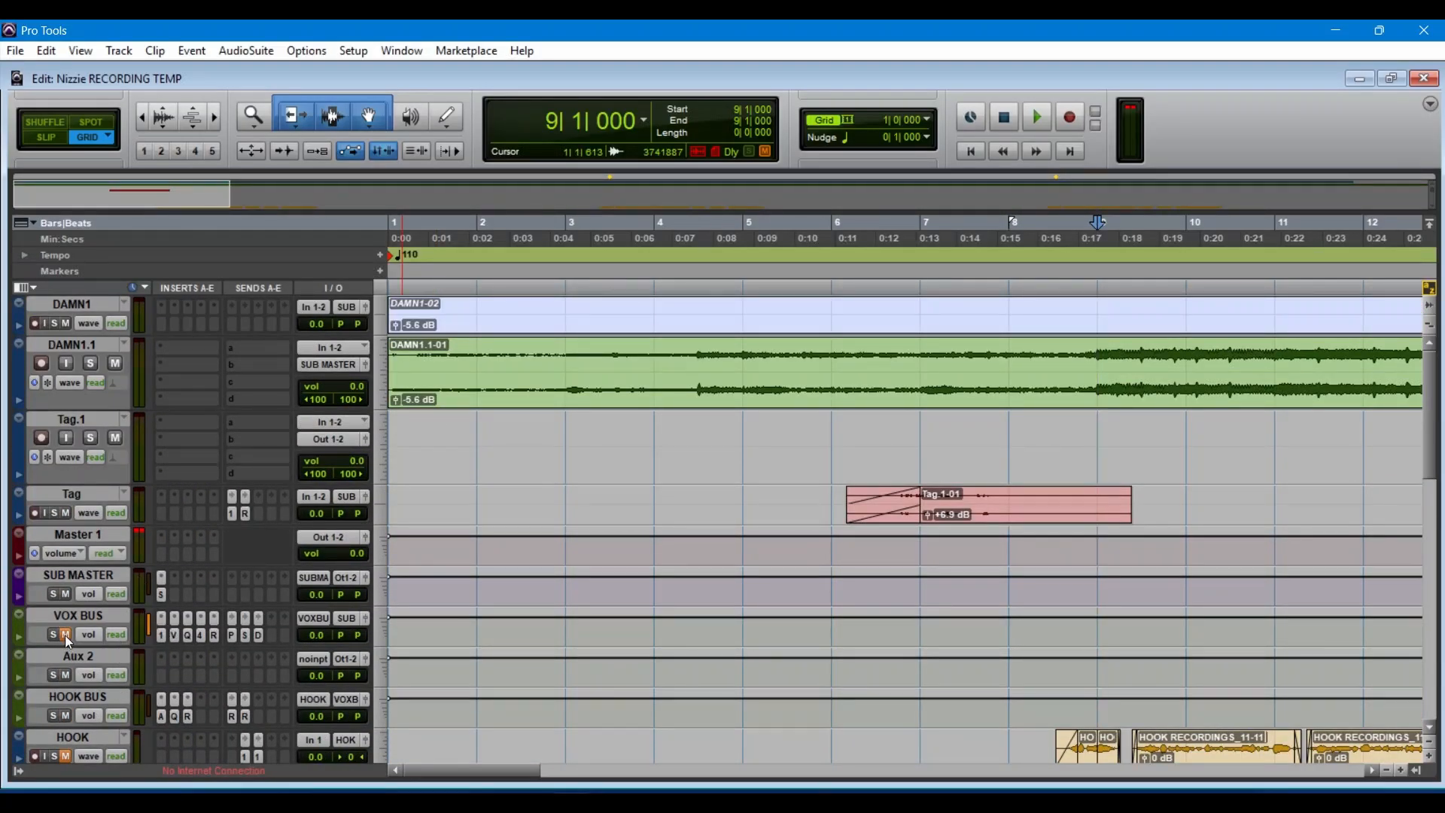
key("space")
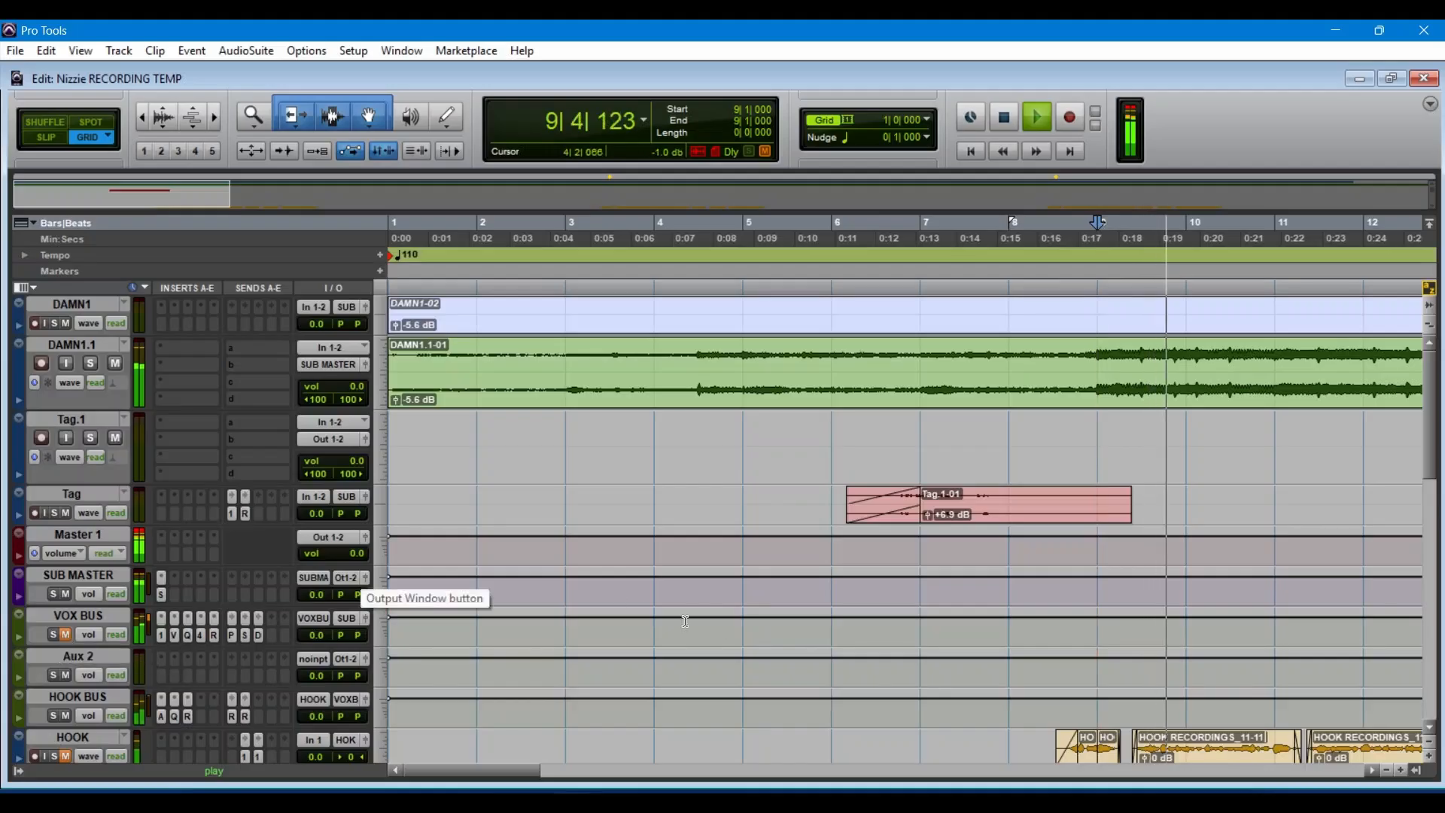
scroll(685, 621, "down", 15)
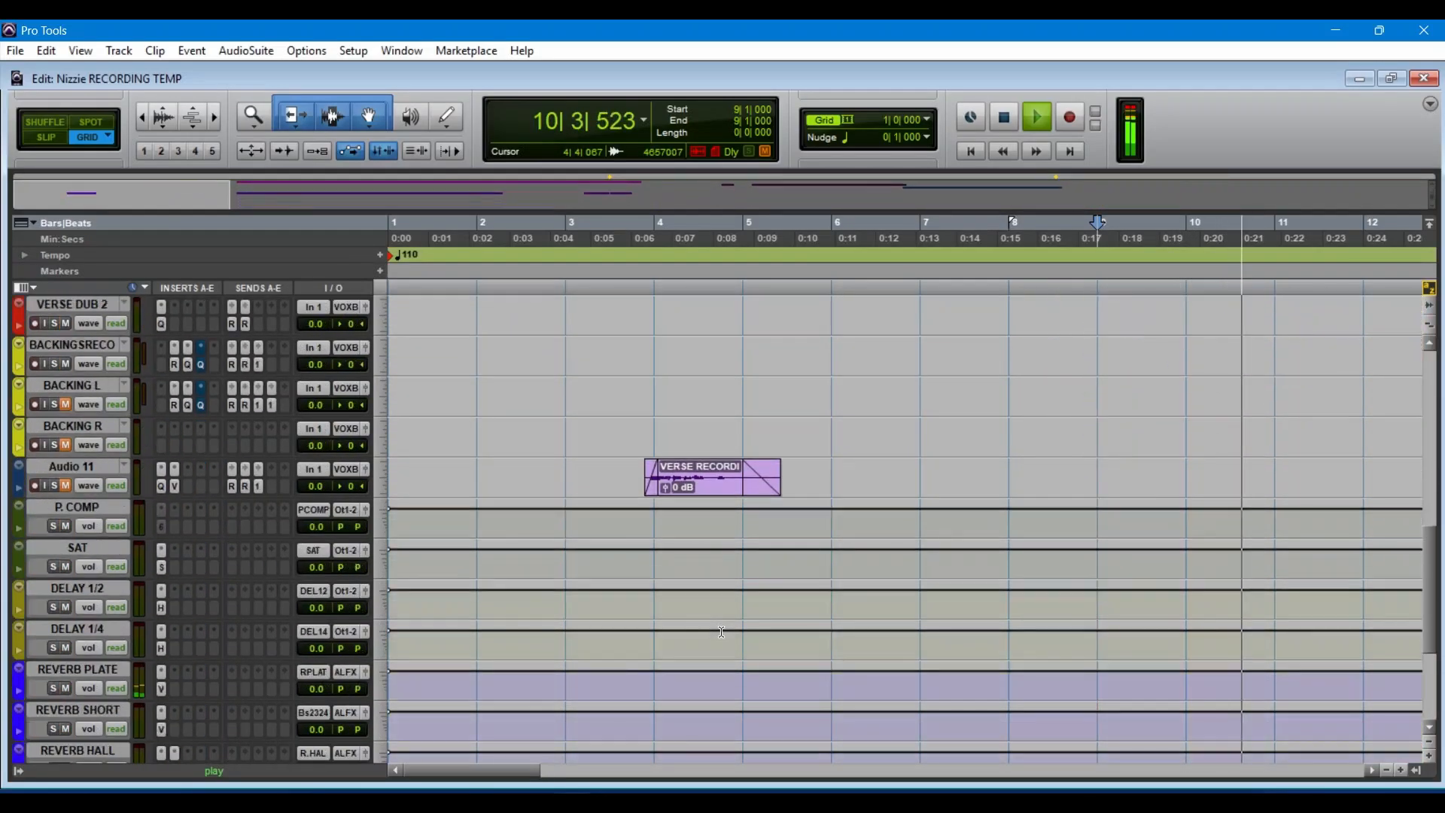
scroll(721, 632, "down", 5)
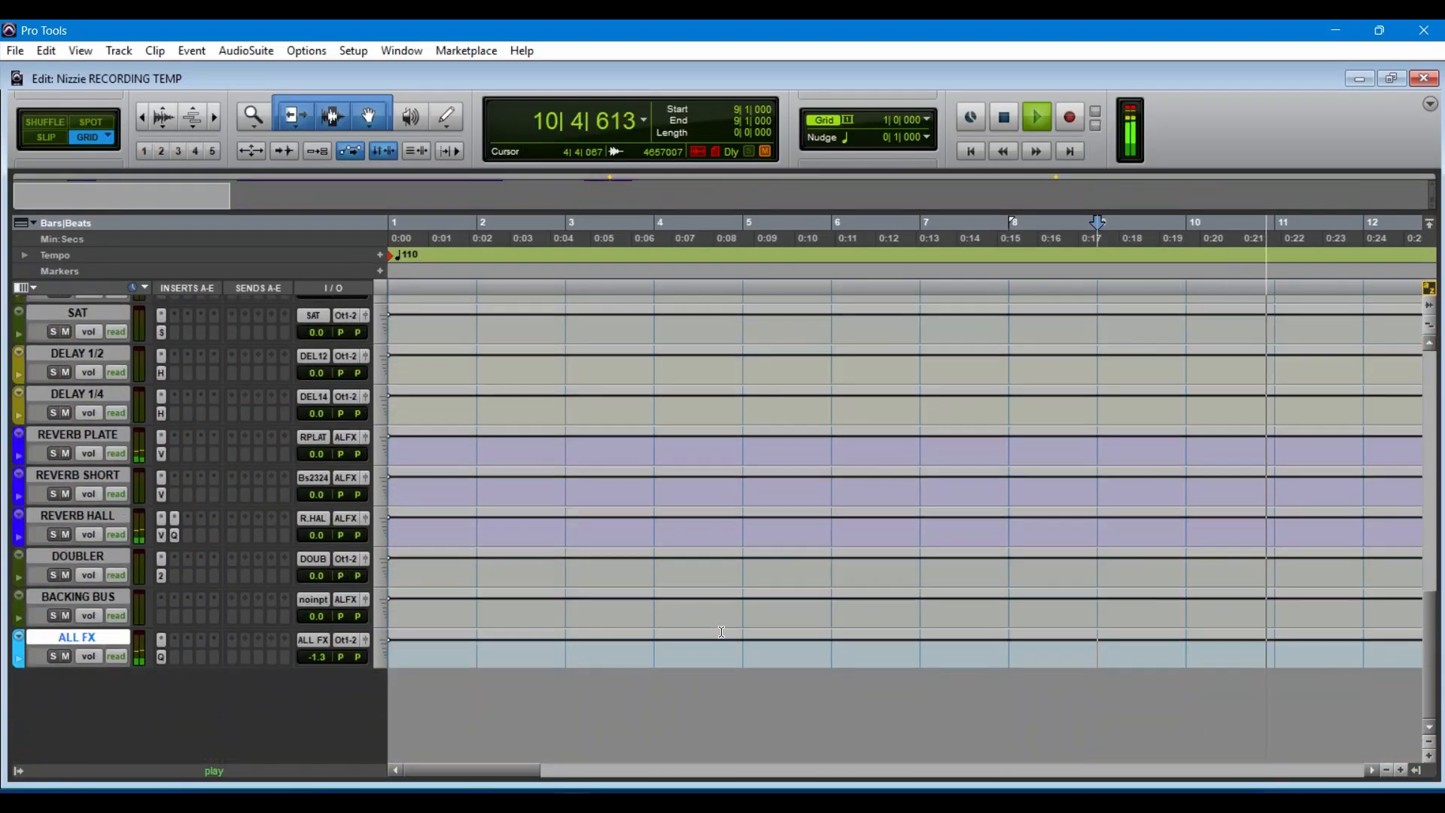
Step: Solo the low-cut and bell bands in turn in the ALL FX track's Pro-Q 3, close the plug-in and stop playback
left_click(160, 657)
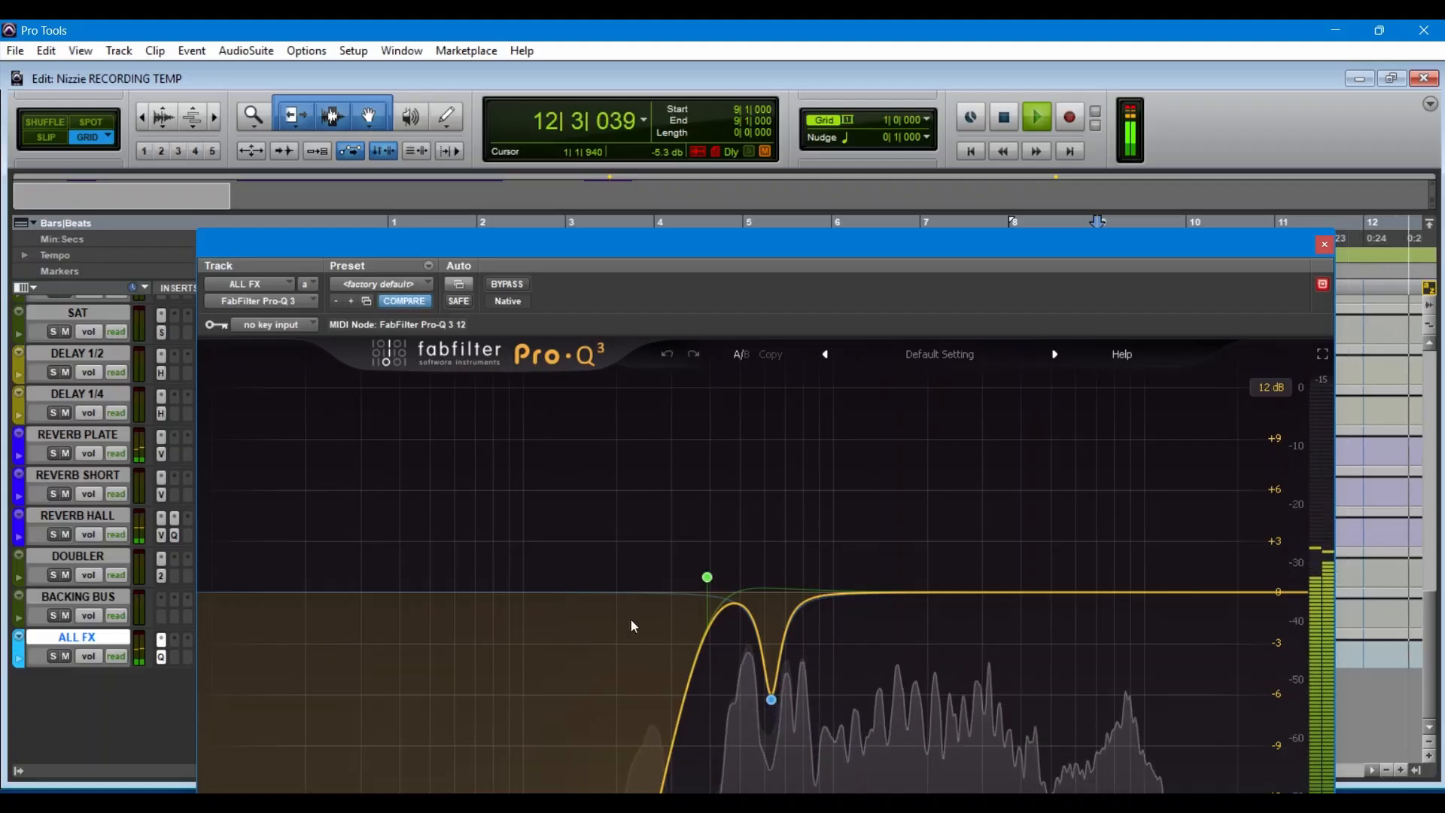
mouse_move(707, 577)
left_click(732, 509)
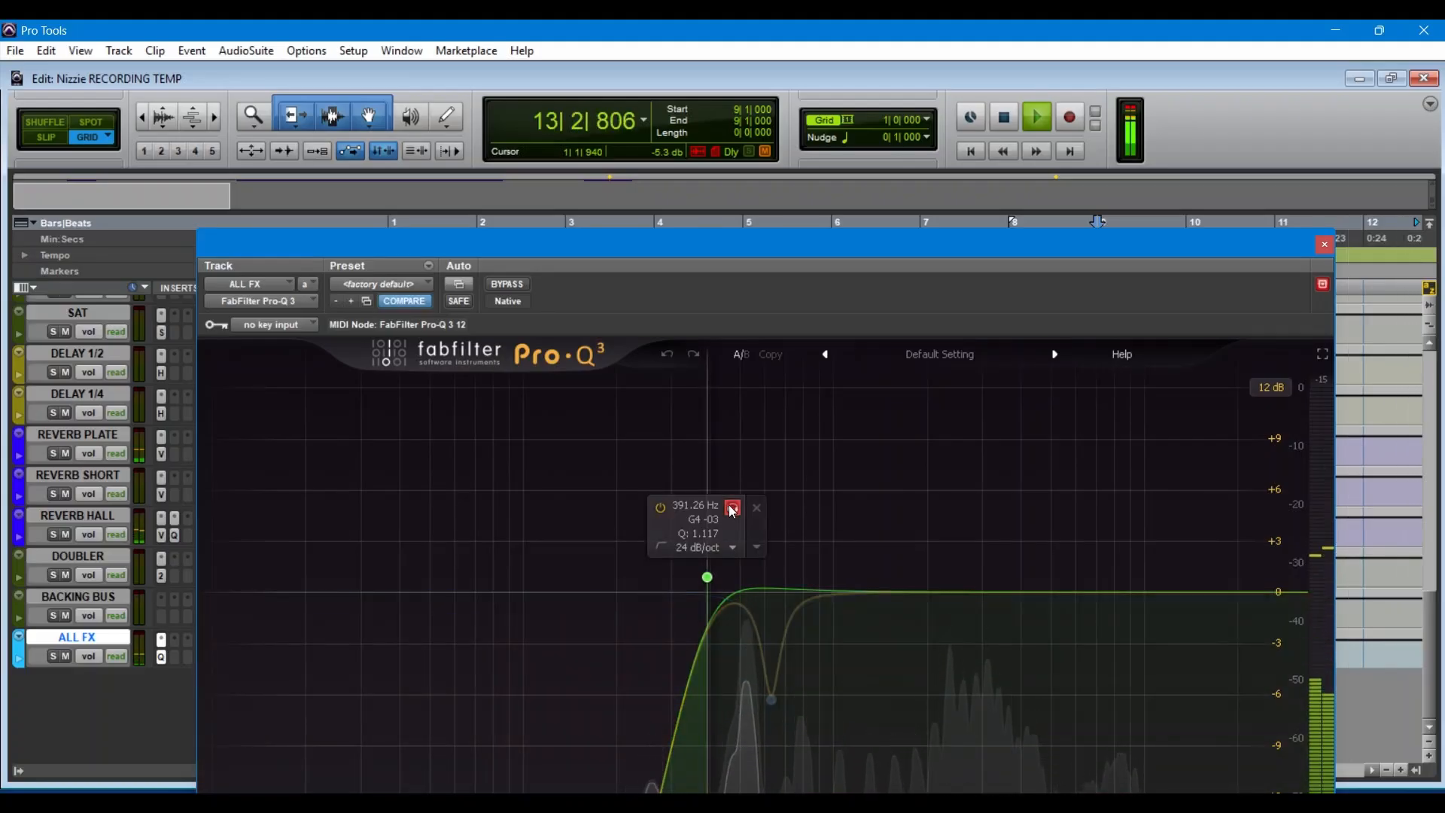
mouse_move(772, 698)
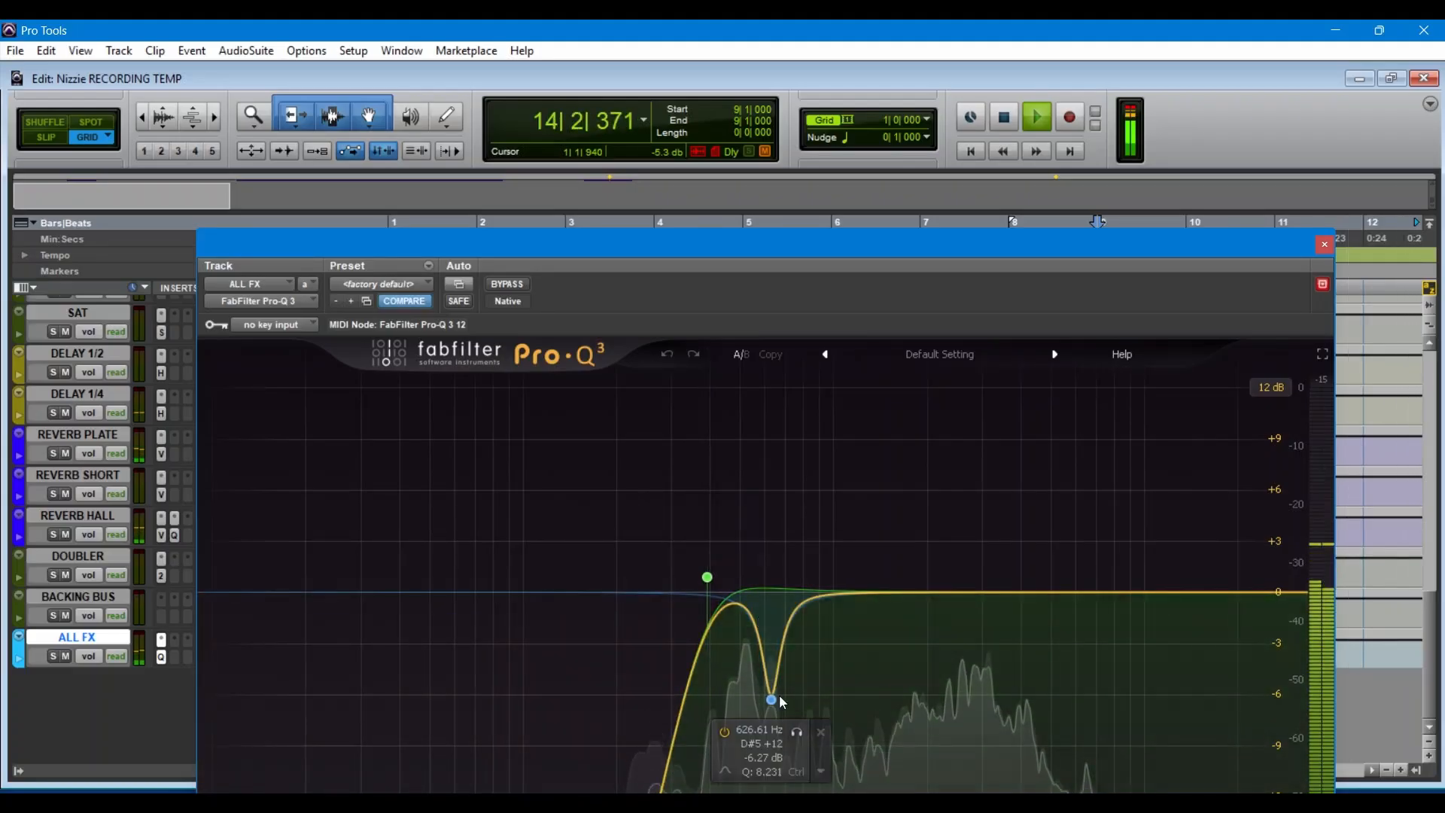
left_click(798, 733)
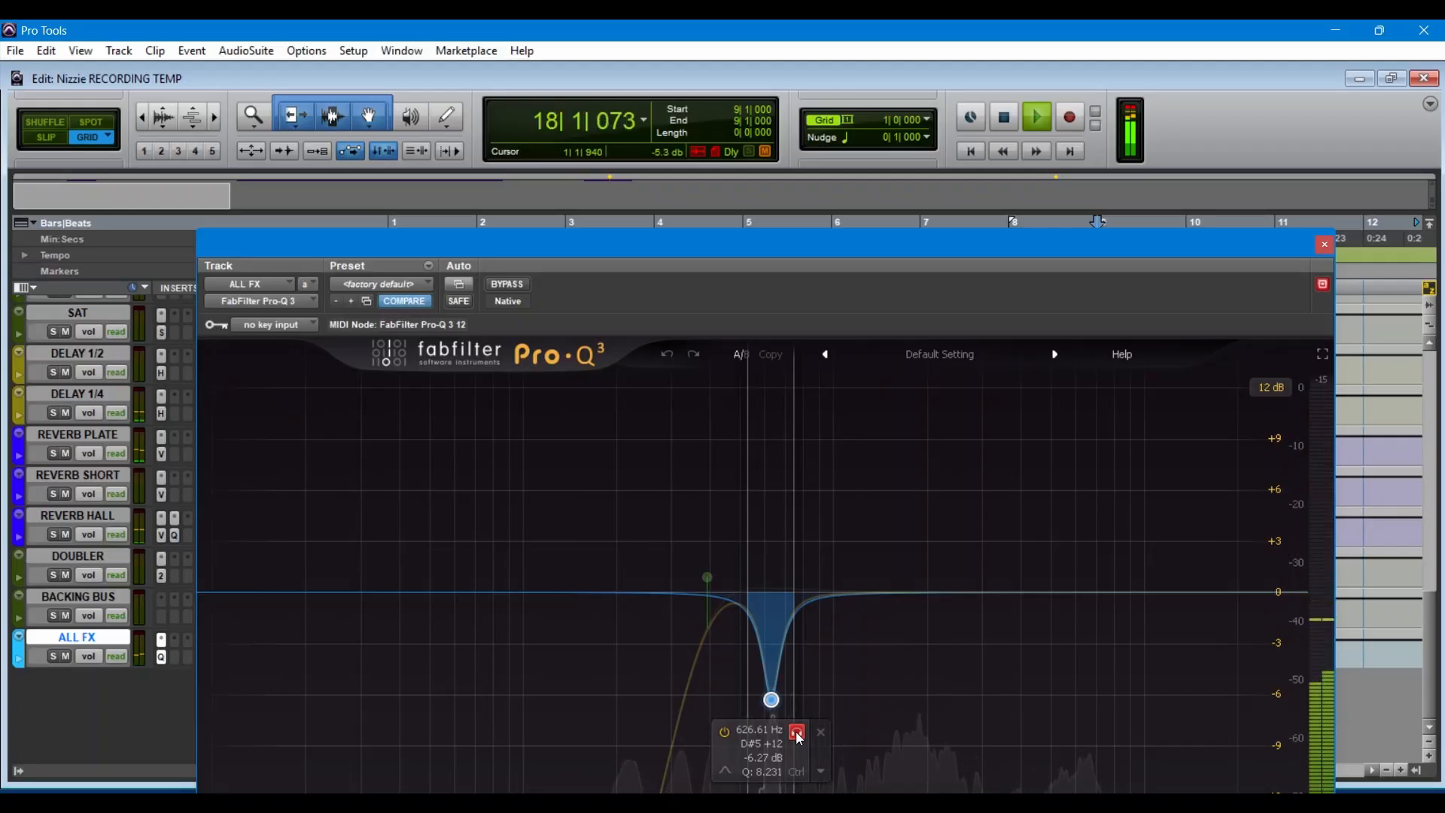
left_click(798, 735)
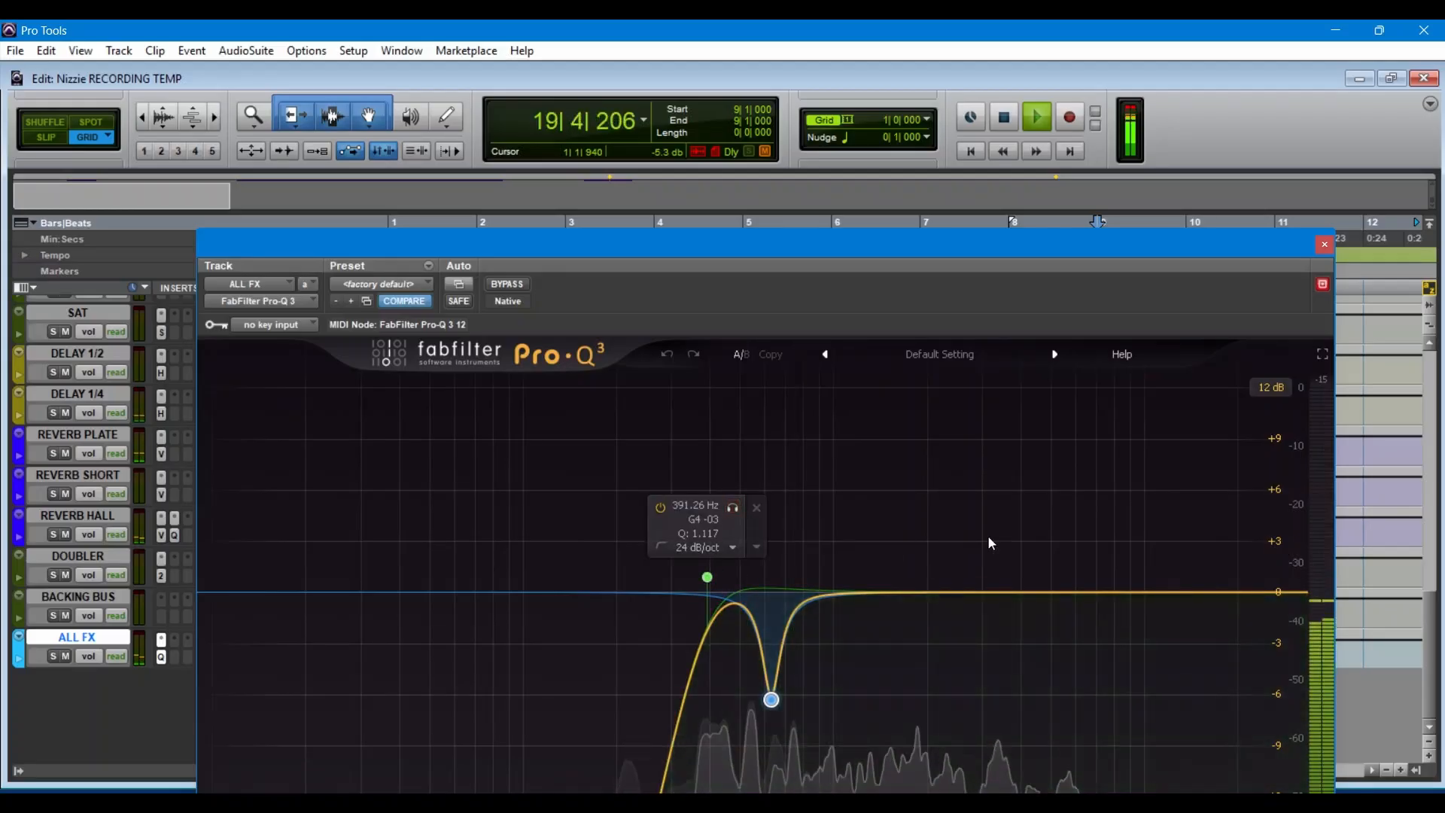
left_click(1325, 246)
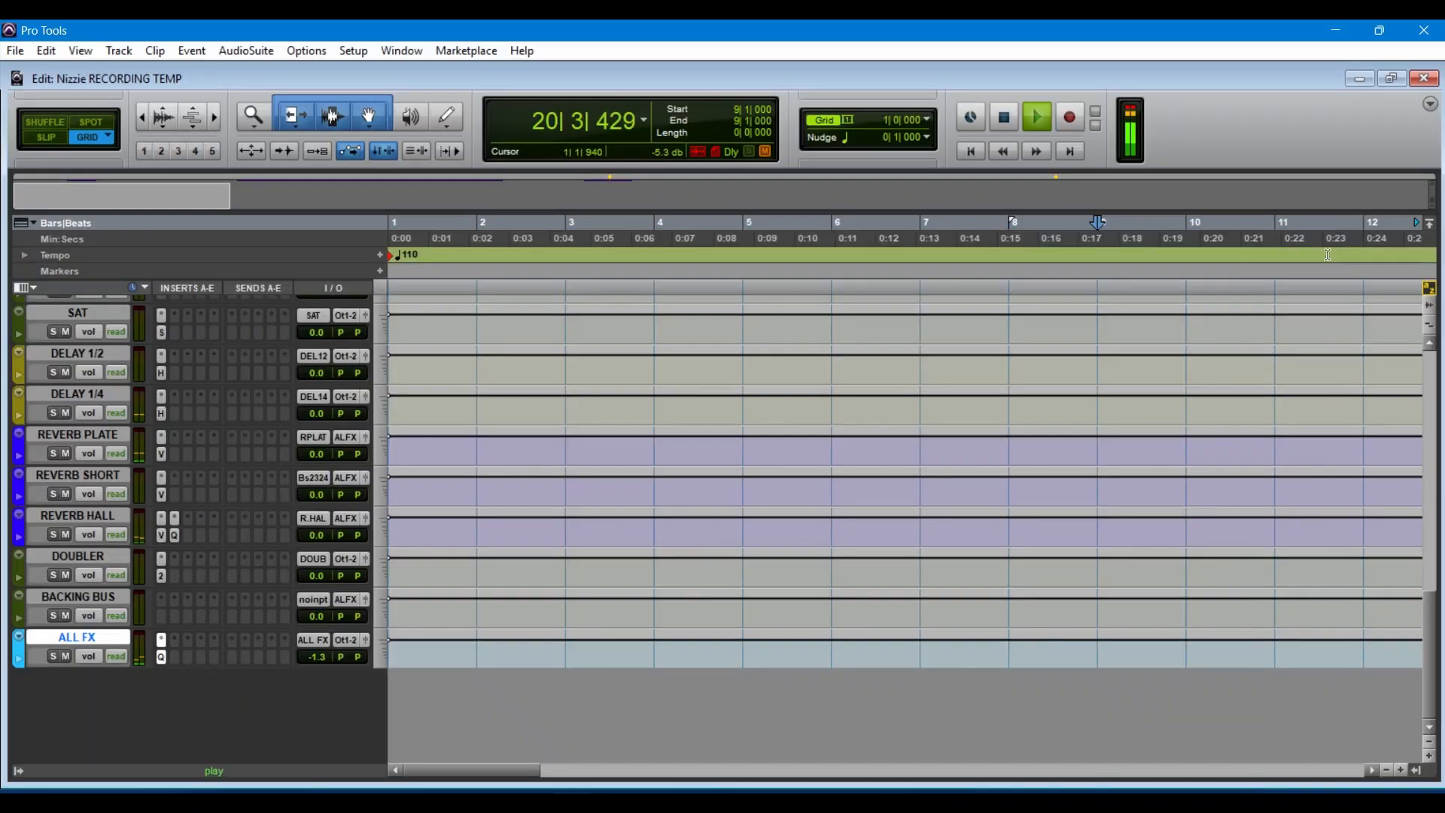
key("space")
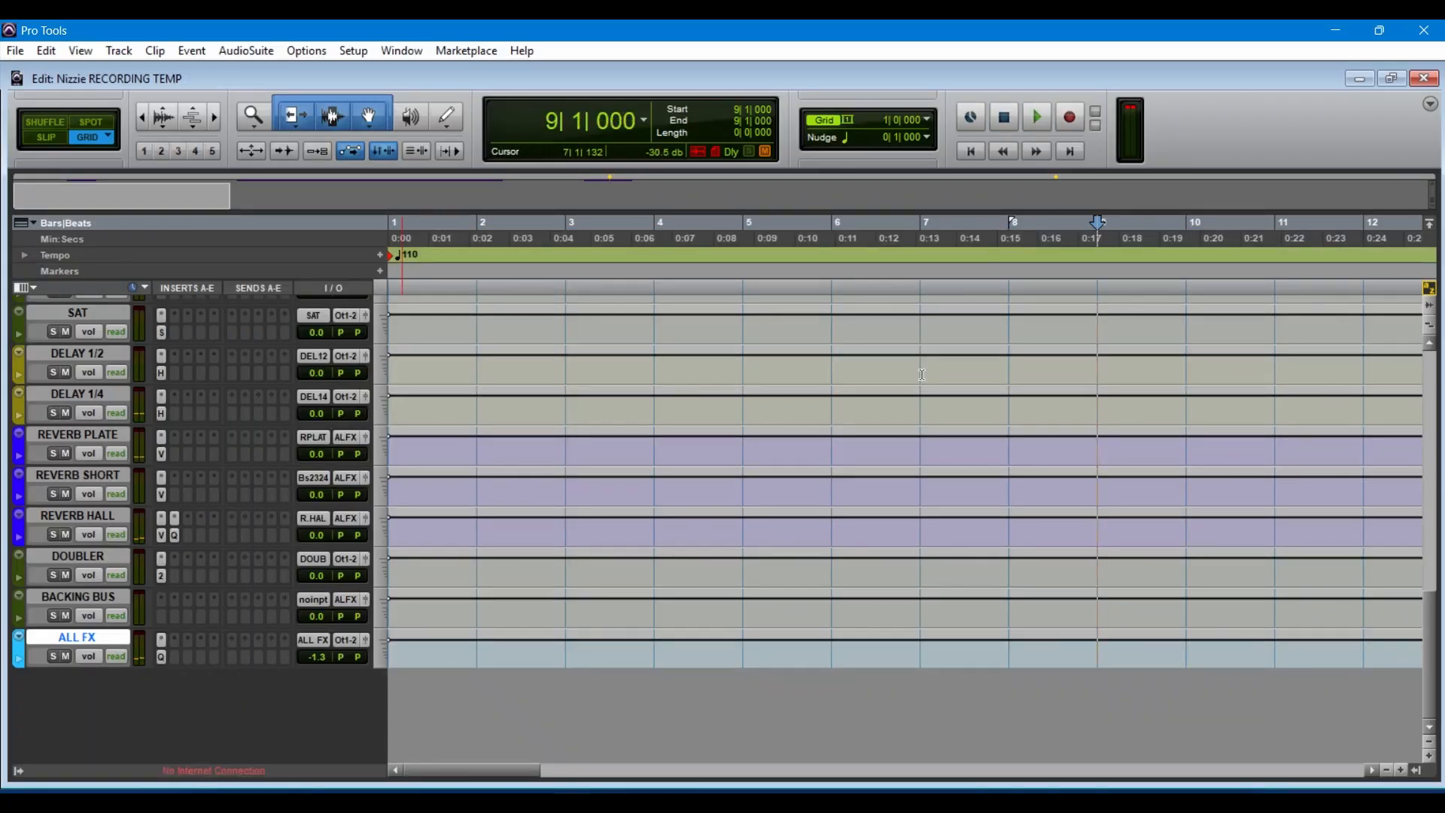
Step: Unmute the VOX BUS and HOOK tracks, and play a short stretch of the hook from bar 9
scroll(237, 468, "up", 15)
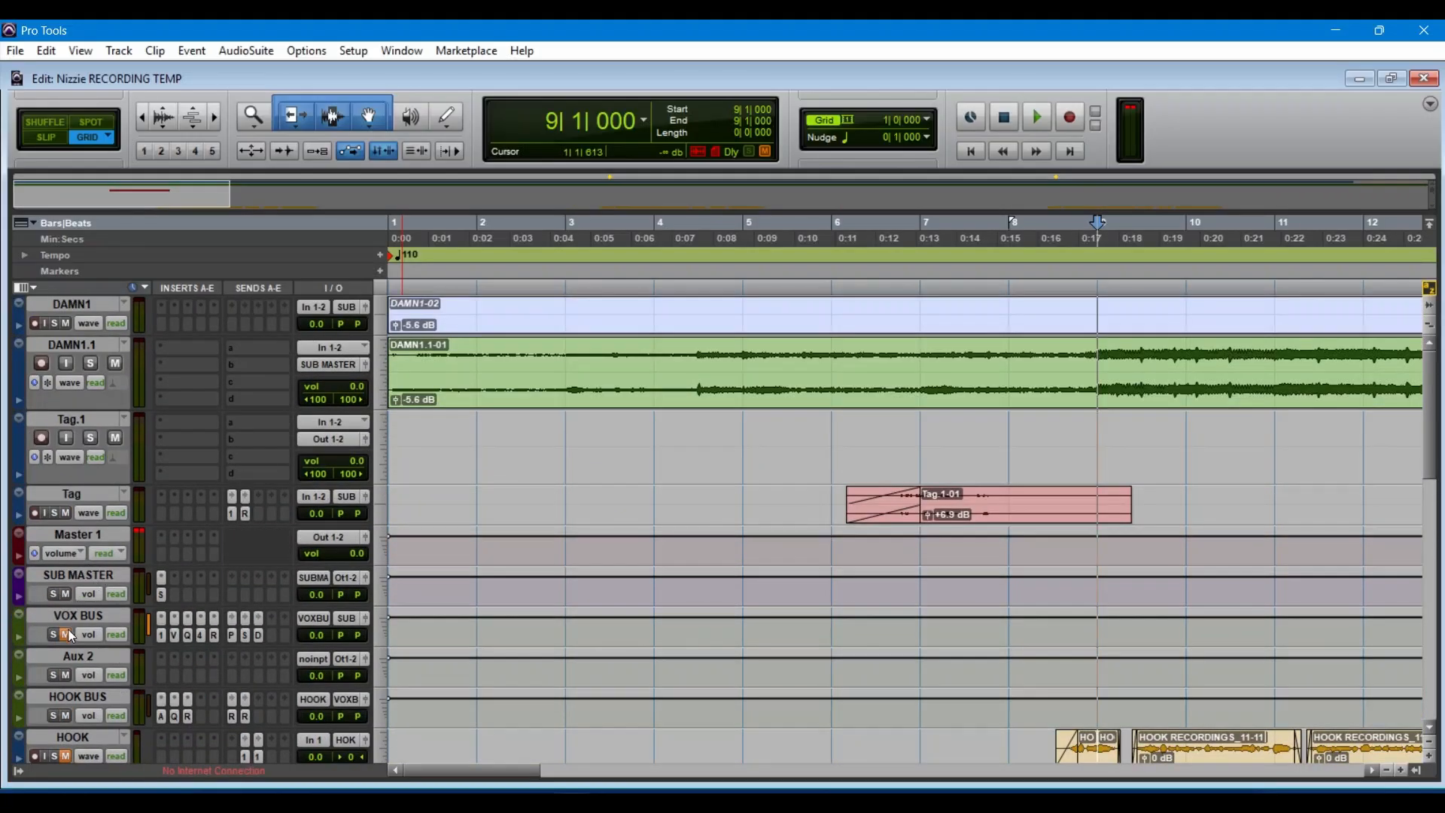
scroll(148, 634, "down", 3)
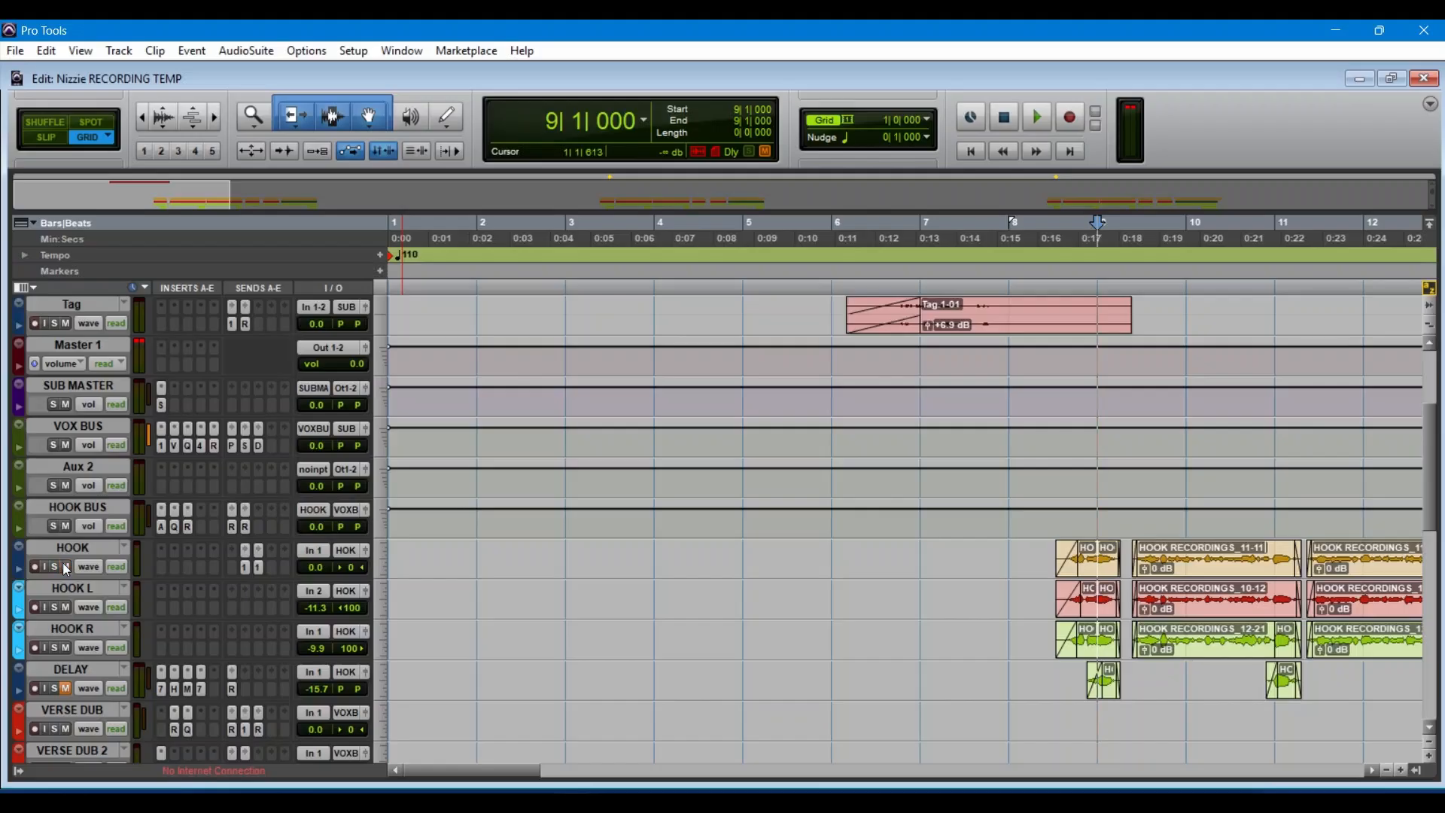
key("space")
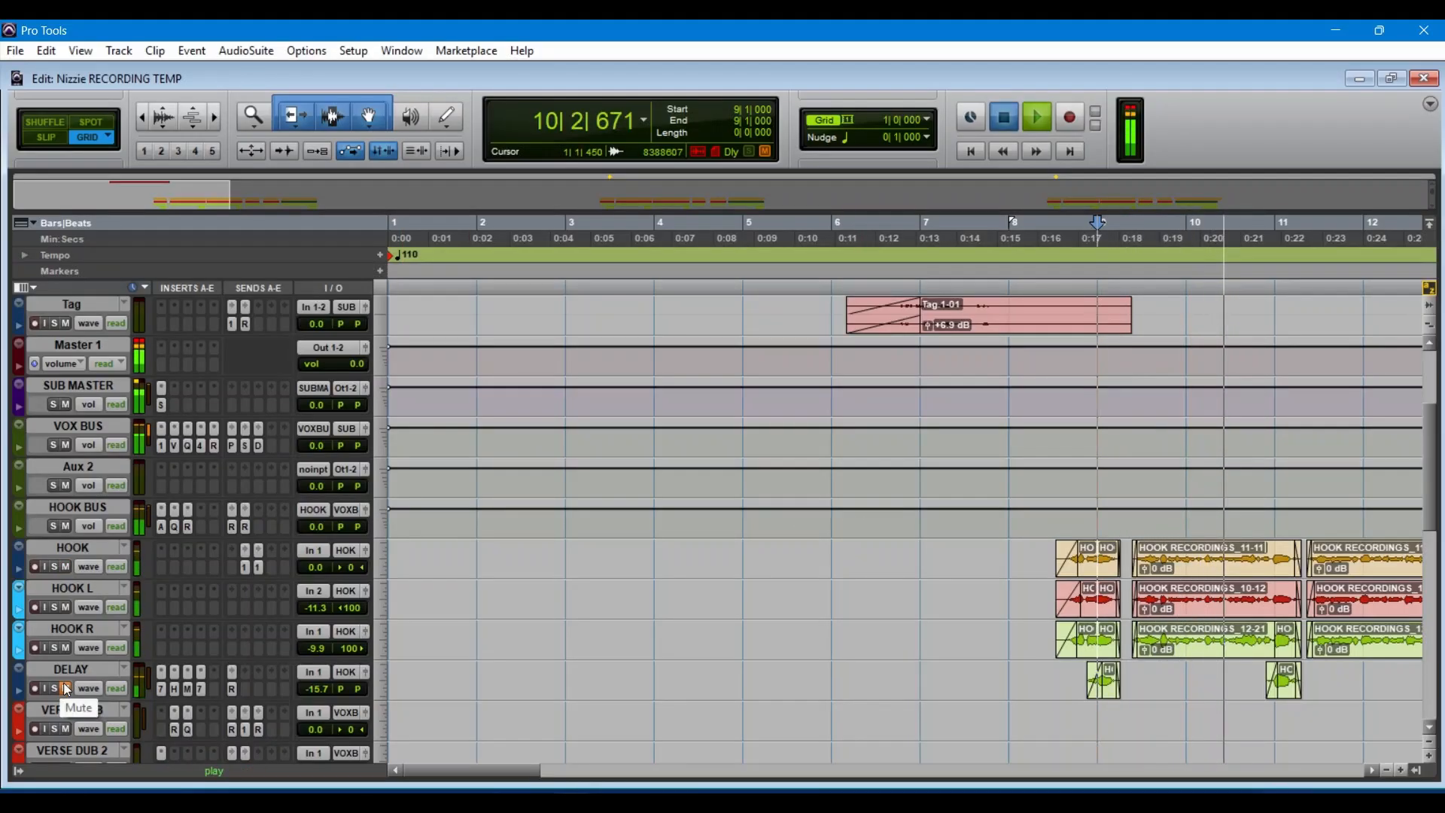
key("space")
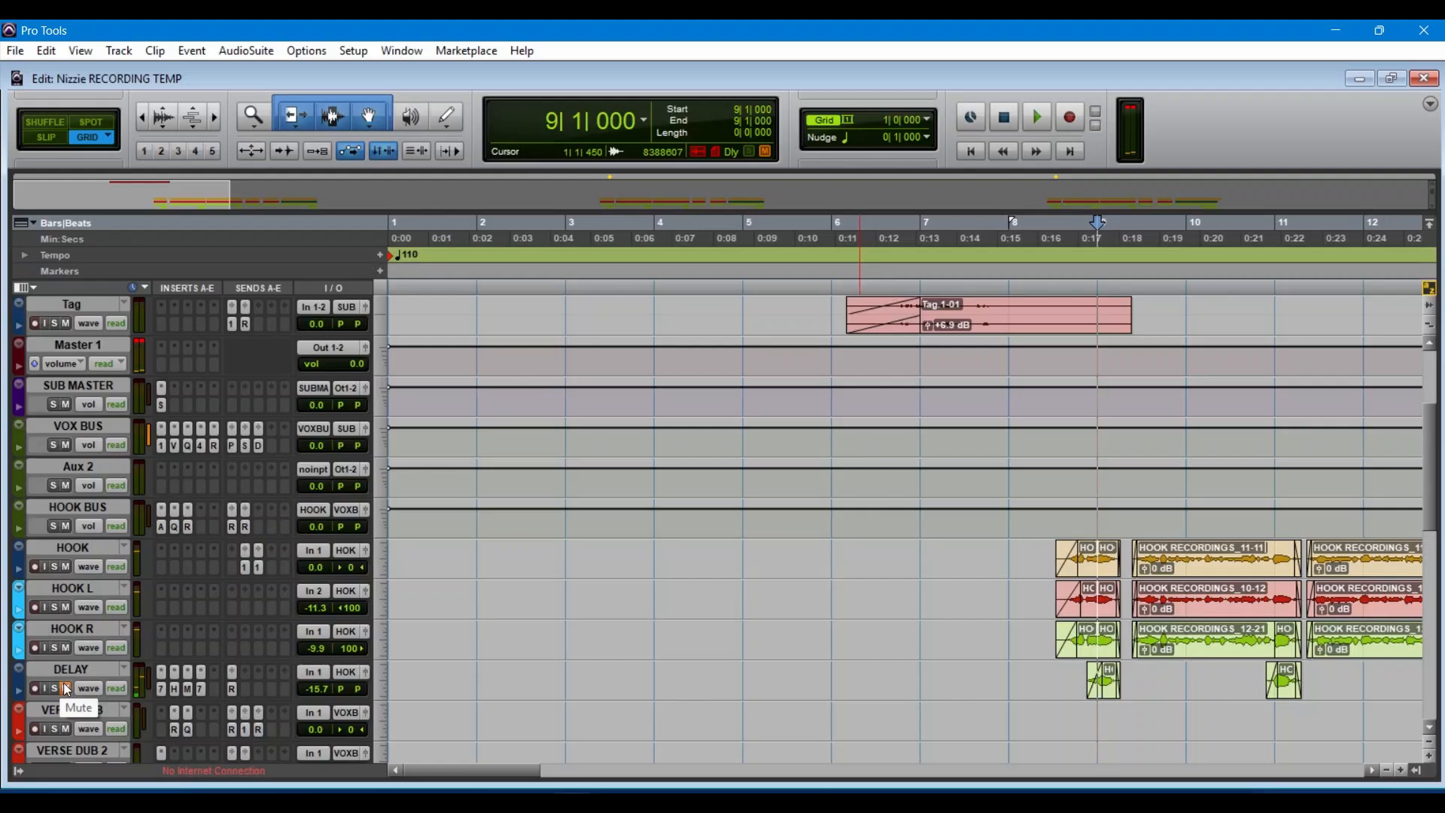
Step: Unmute the DELAY track and replay the hook from bar 9 to compare it with the delay throws
key("space")
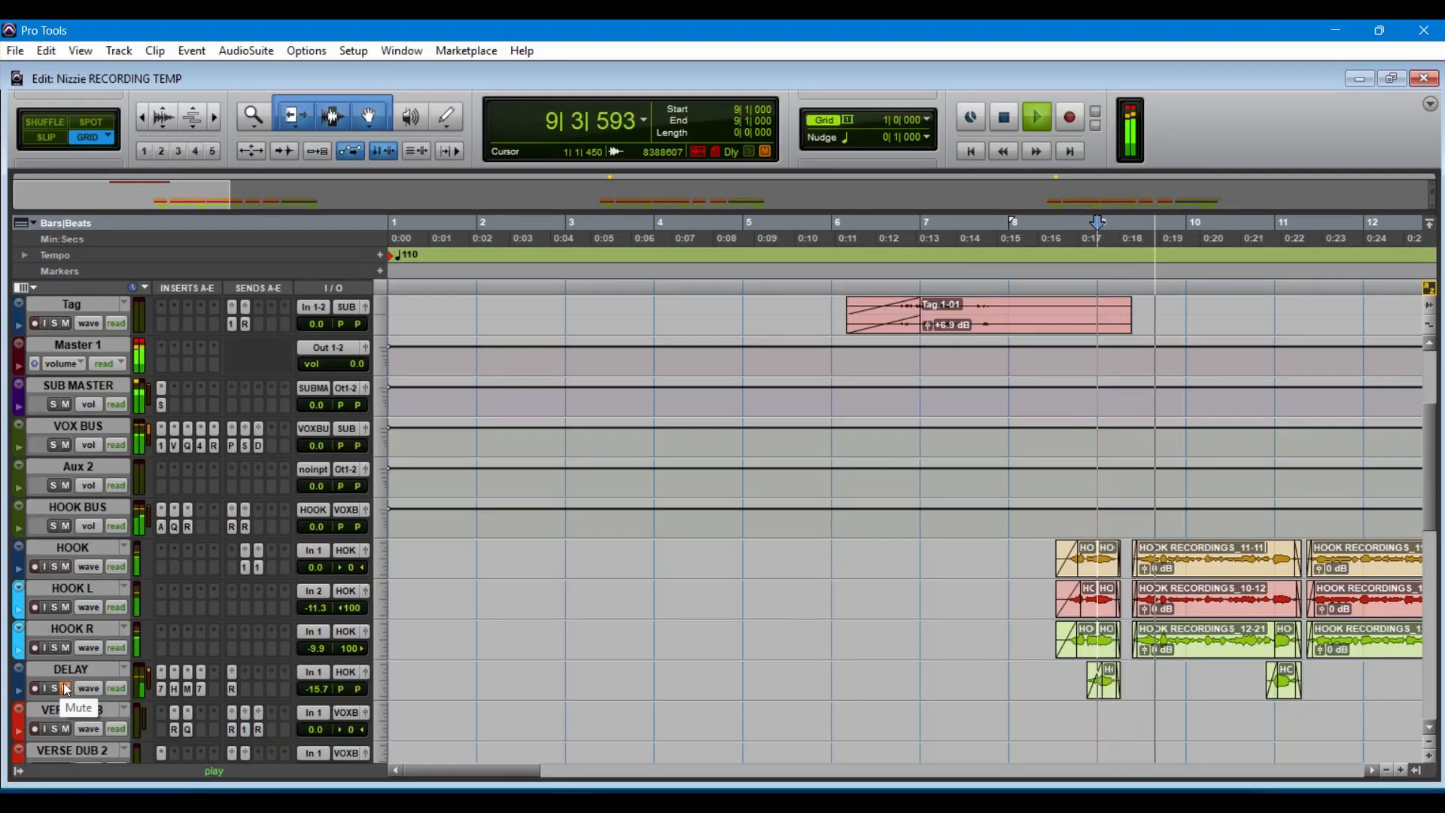
key("space")
key("space")
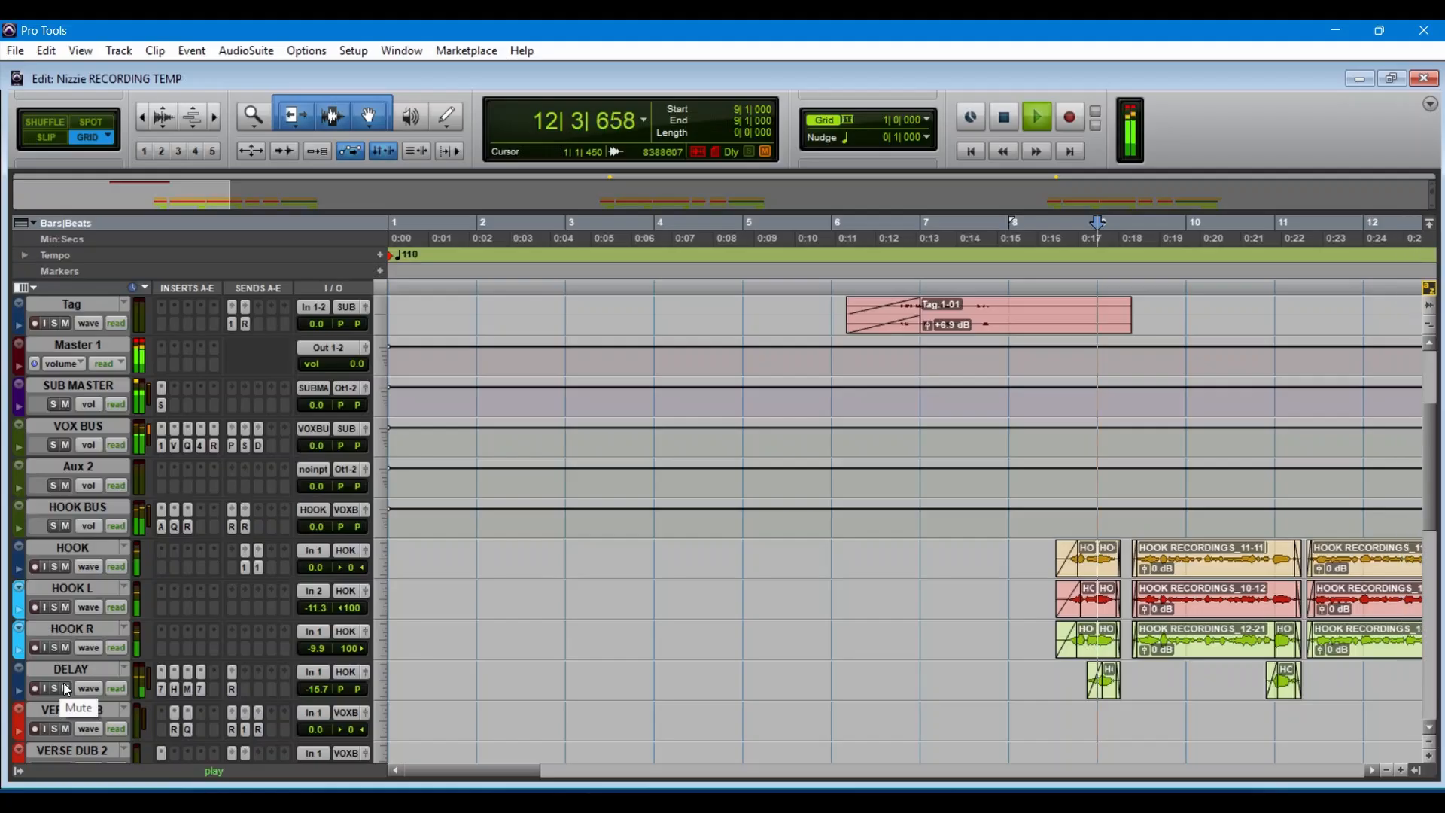
Step: Follow the playing mix through the hook and verse clips between bars 11 and 22, and stop playback
left_click_drag(460, 770, 571, 760)
scroll(1159, 499, "down", 10)
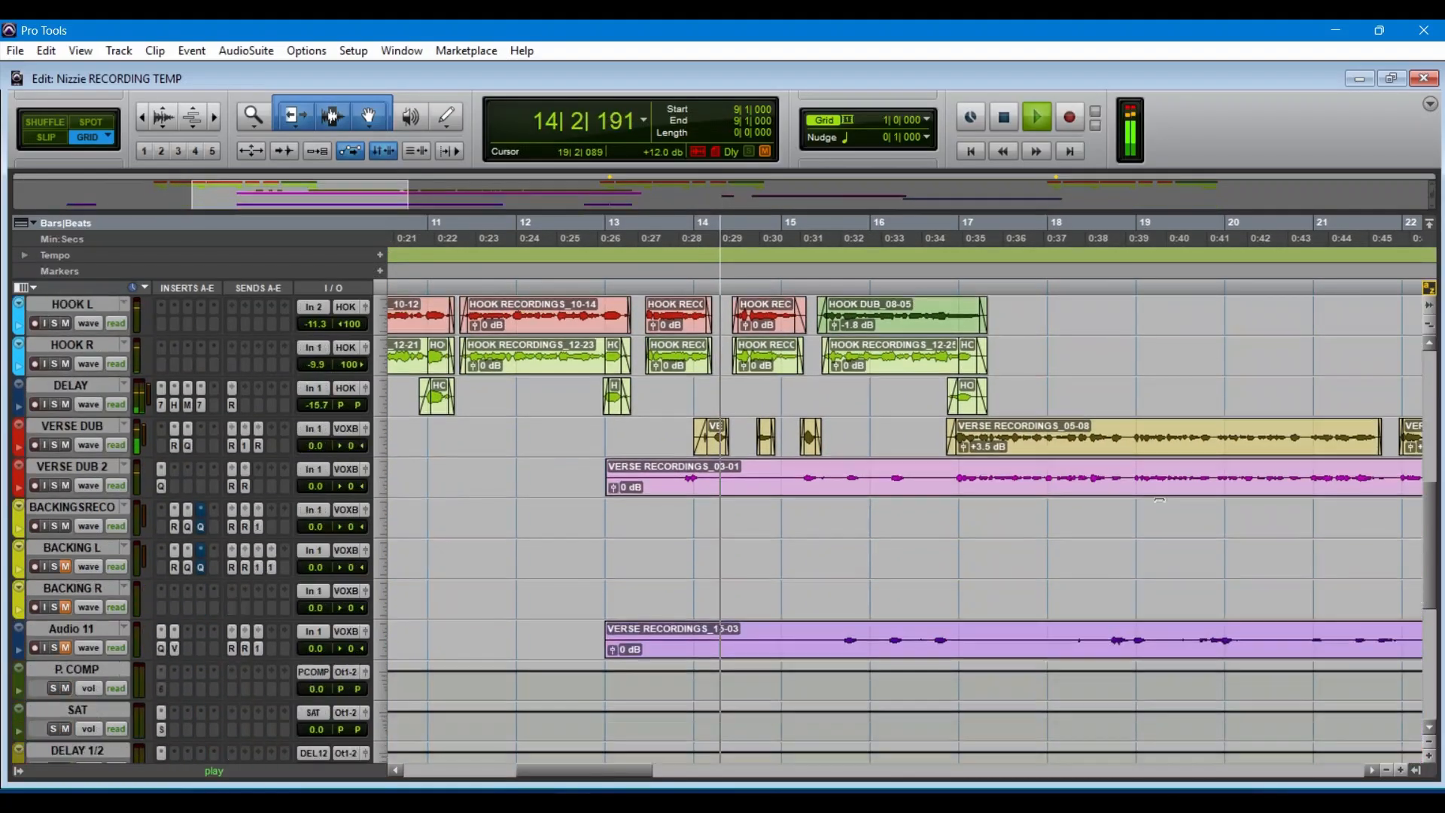
scroll(1159, 500, "up", 10)
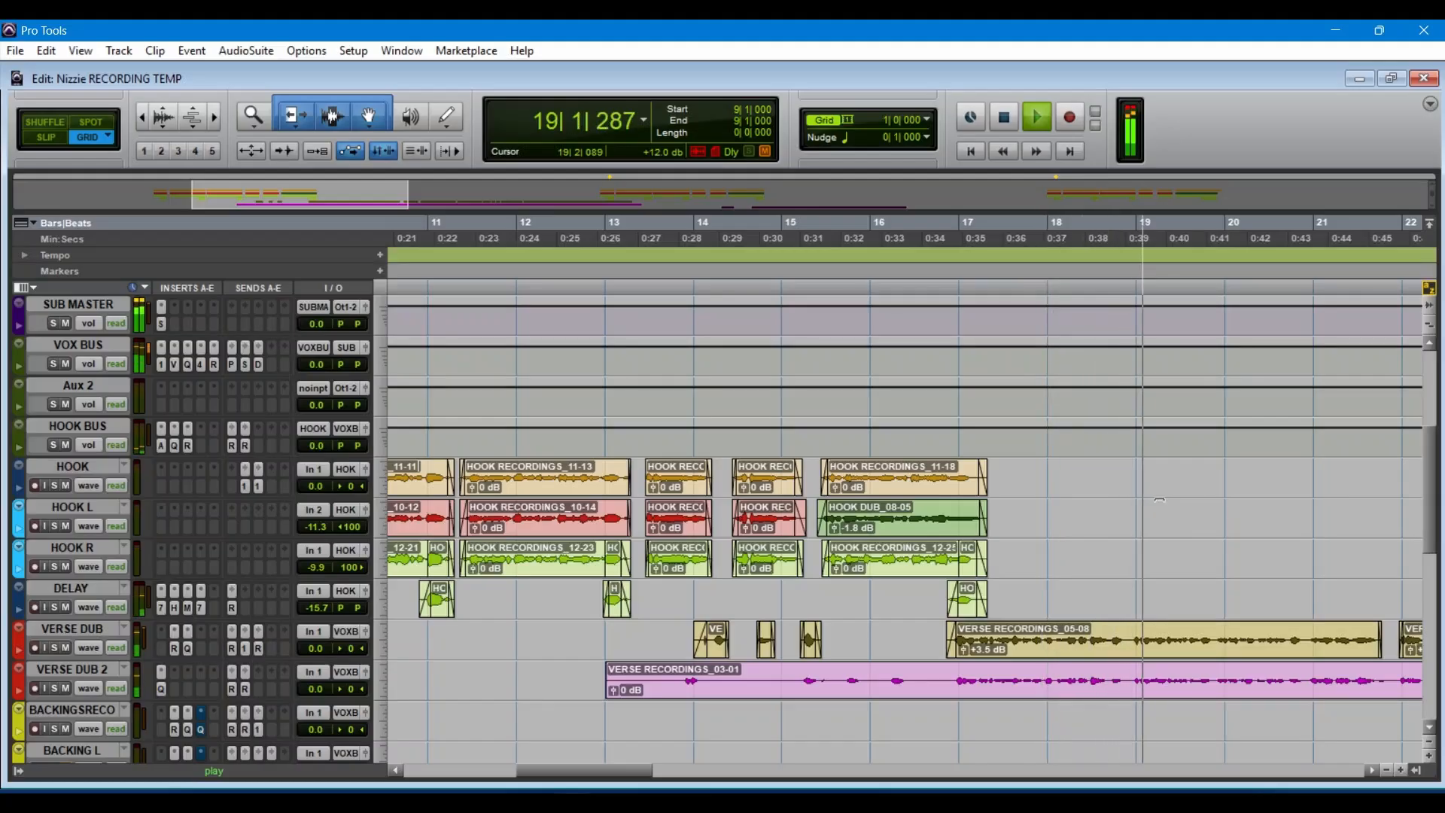
key("space")
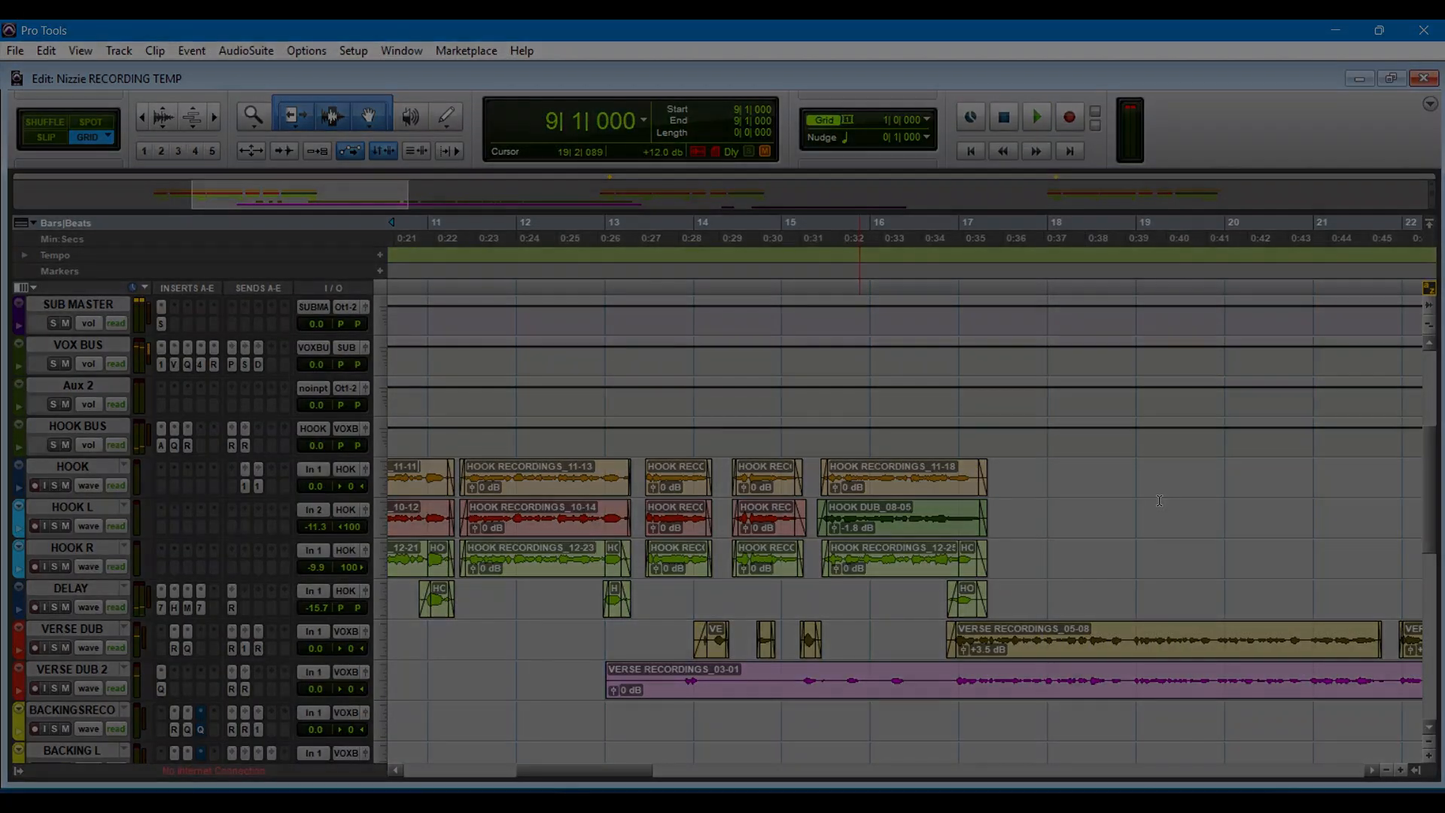